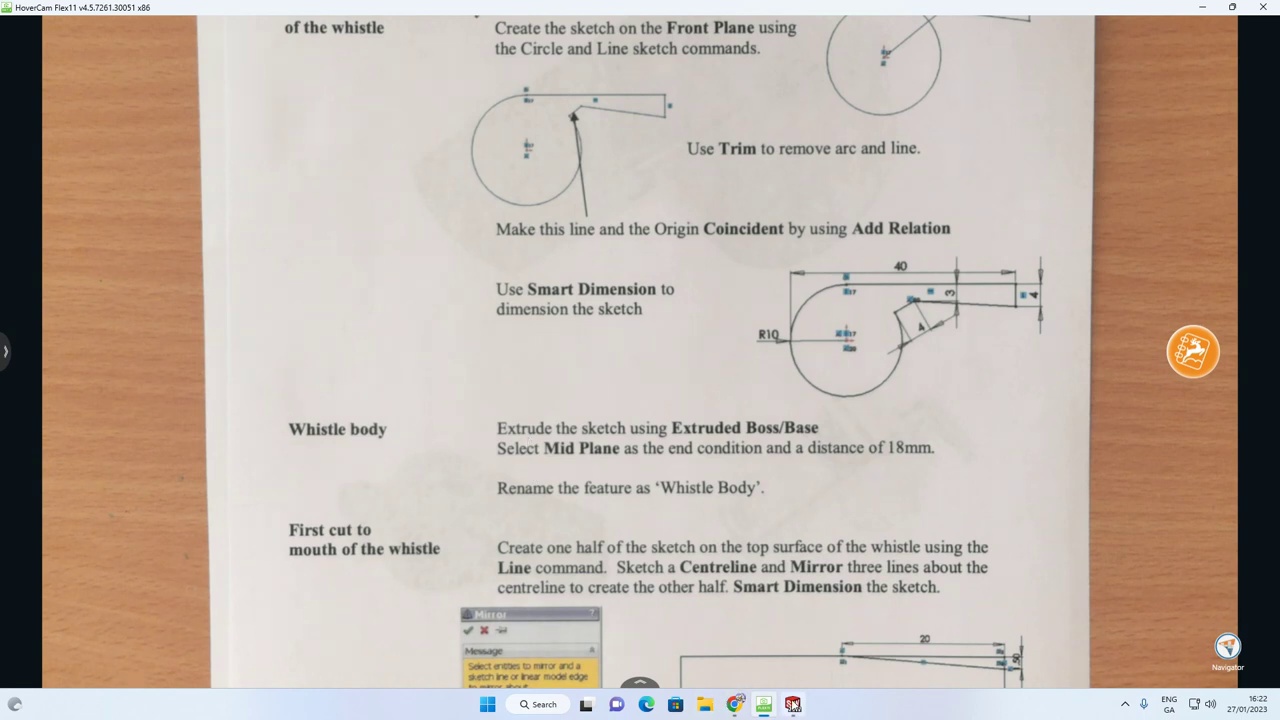
# Switch to SOLIDWORKS and create a new part document
pyautogui.click(792, 704)
pyautogui.click(92, 18)
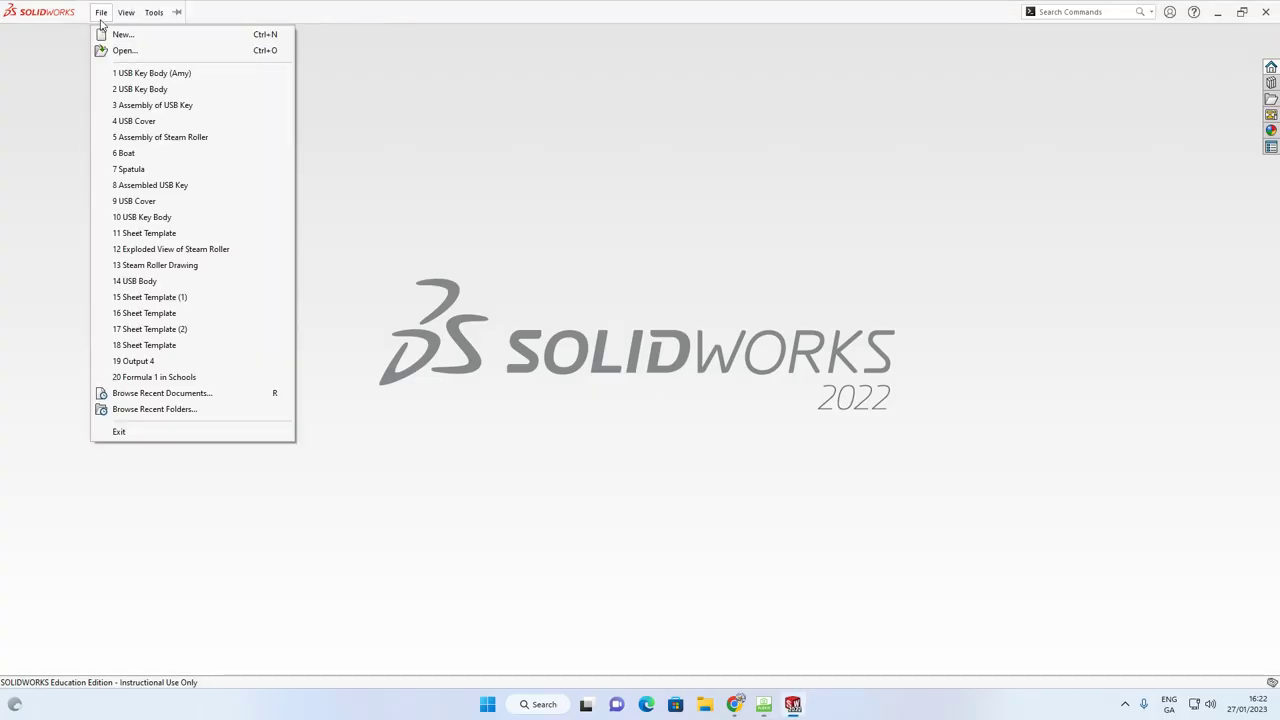
pyautogui.click(106, 37)
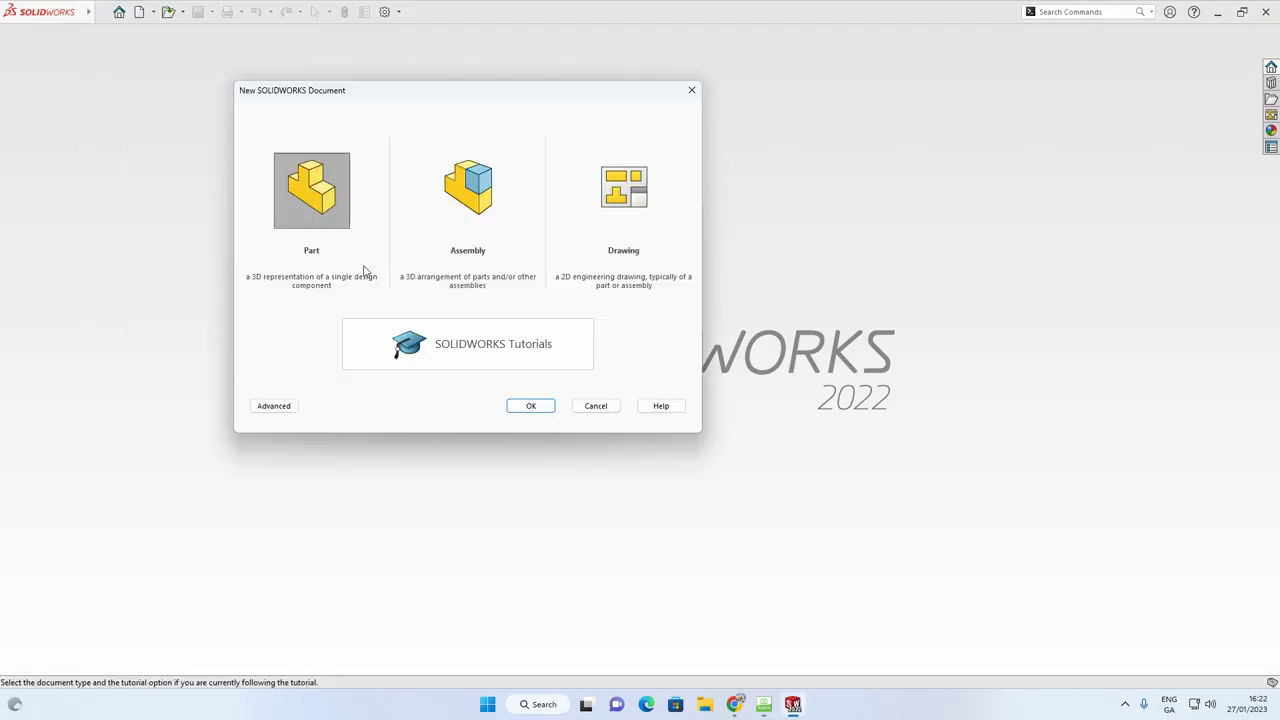
pyautogui.click(531, 406)
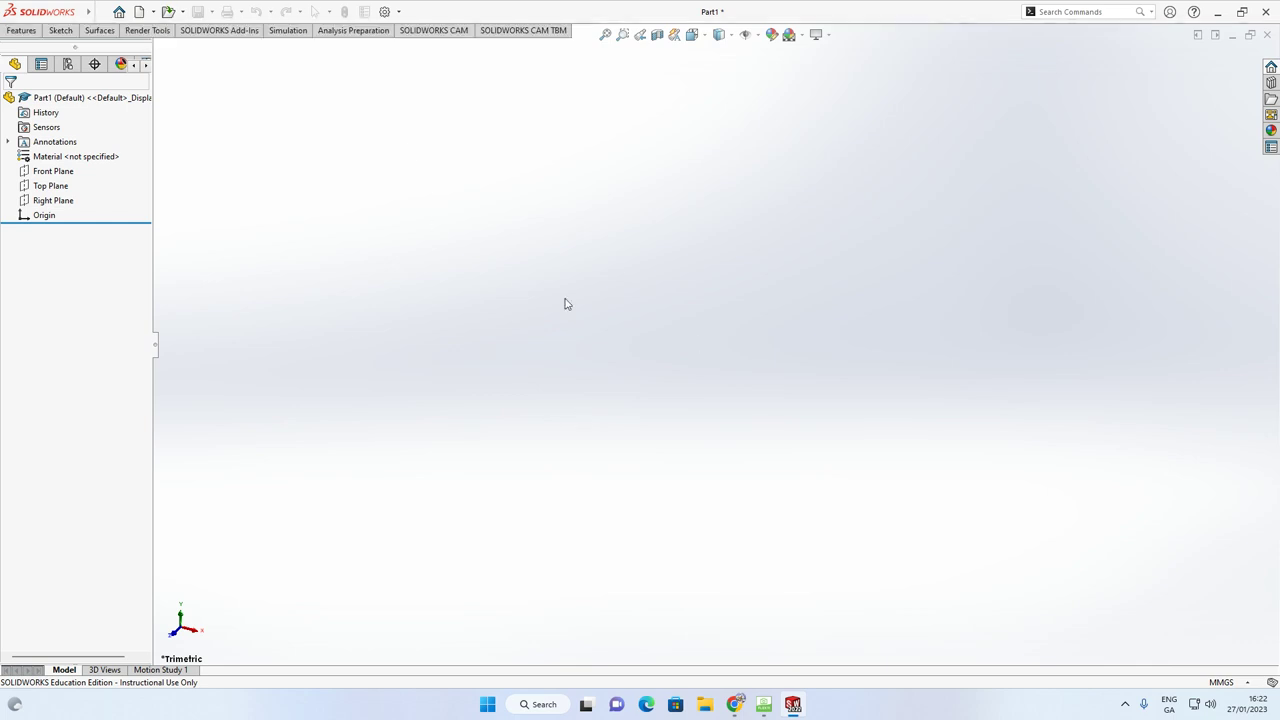
# Start a sketch on the Front Plane and draw a circle of about 35 mm radius centred on the origin
pyautogui.click(56, 172)
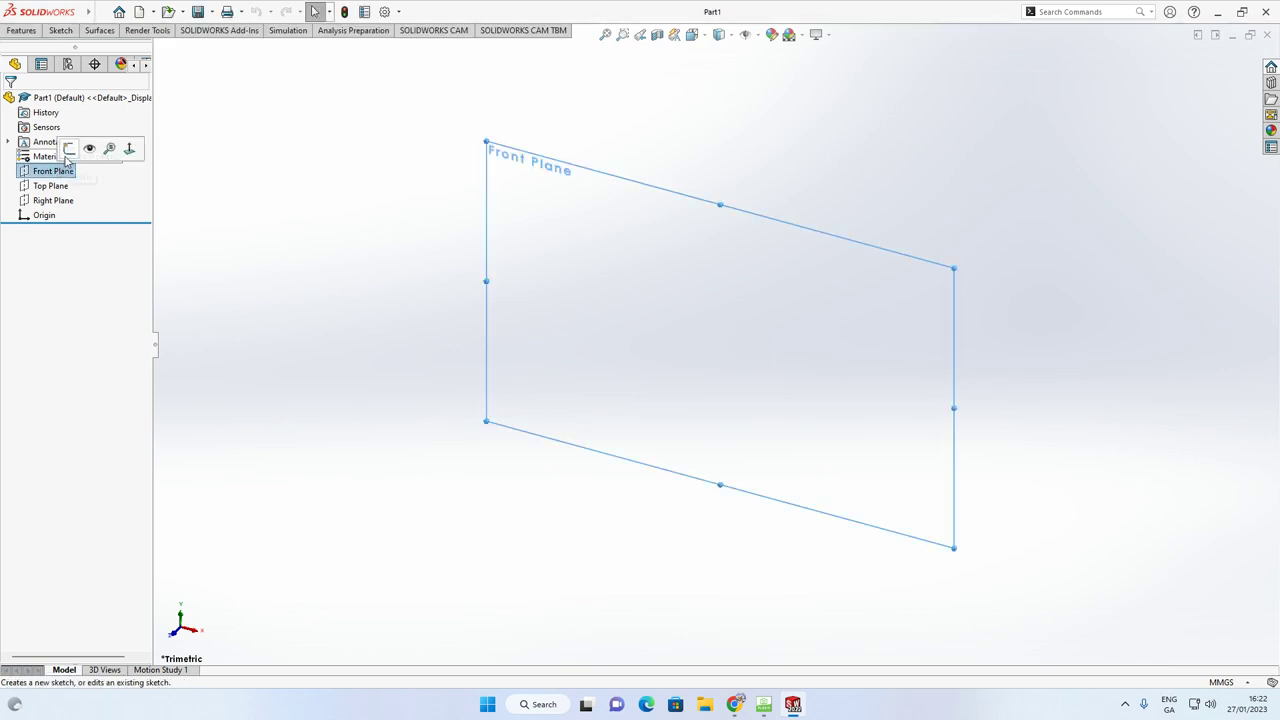
pyautogui.click(70, 150)
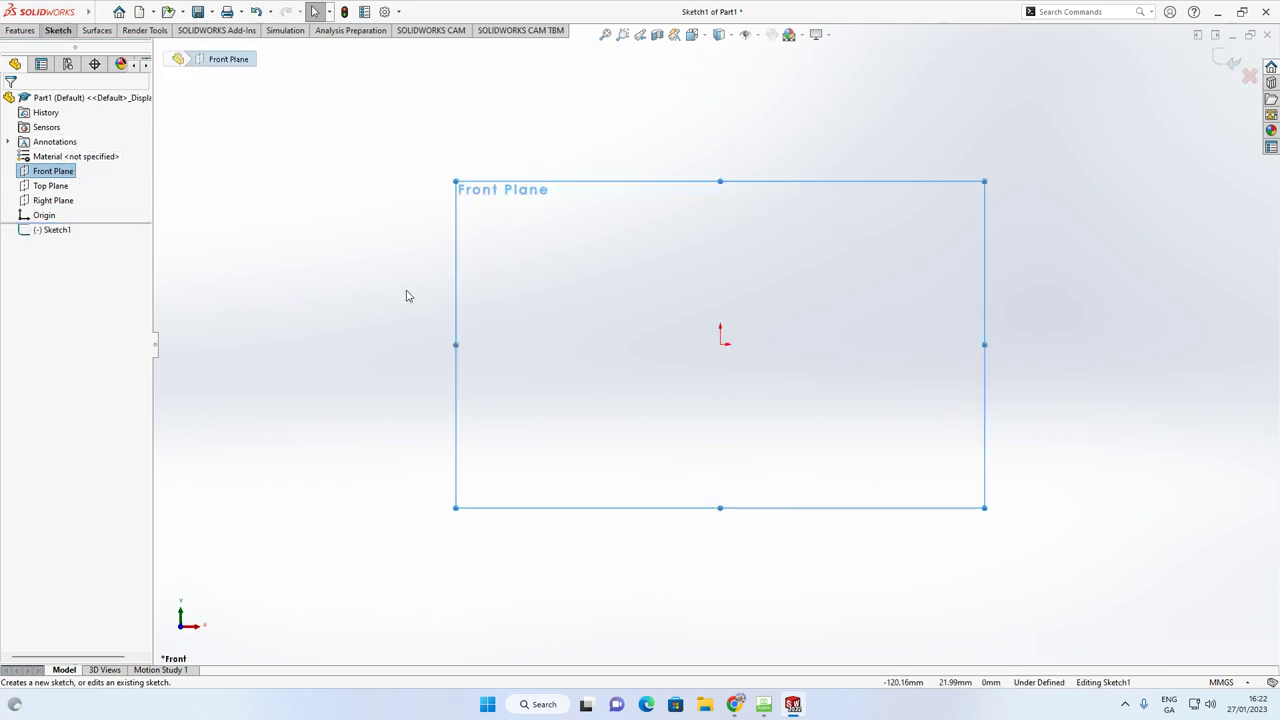
pyautogui.click(66, 33)
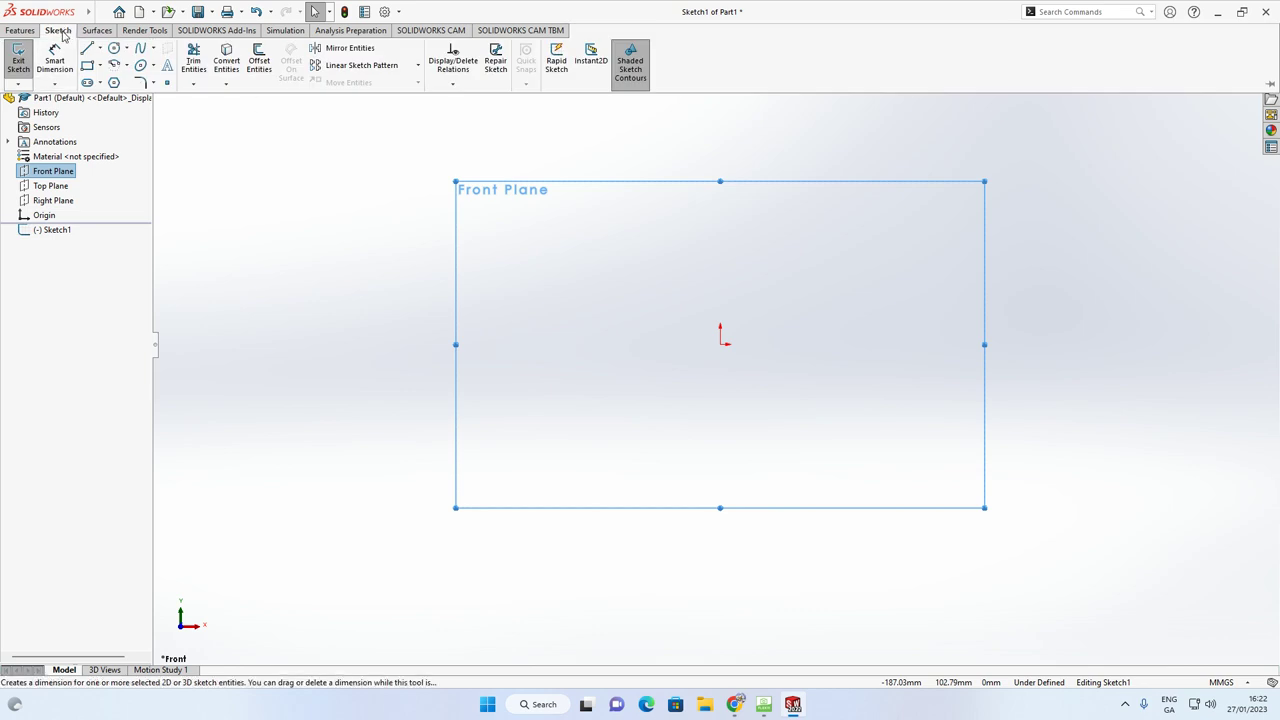
pyautogui.click(126, 50)
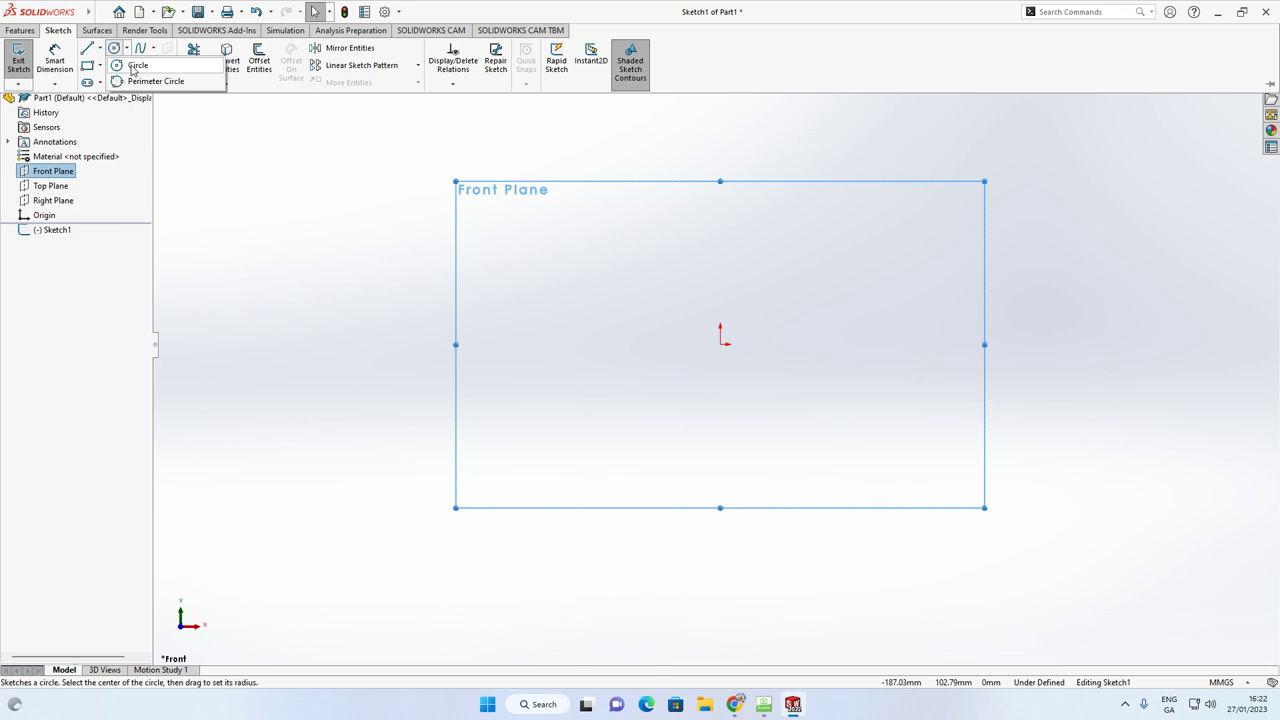
pyautogui.click(136, 66)
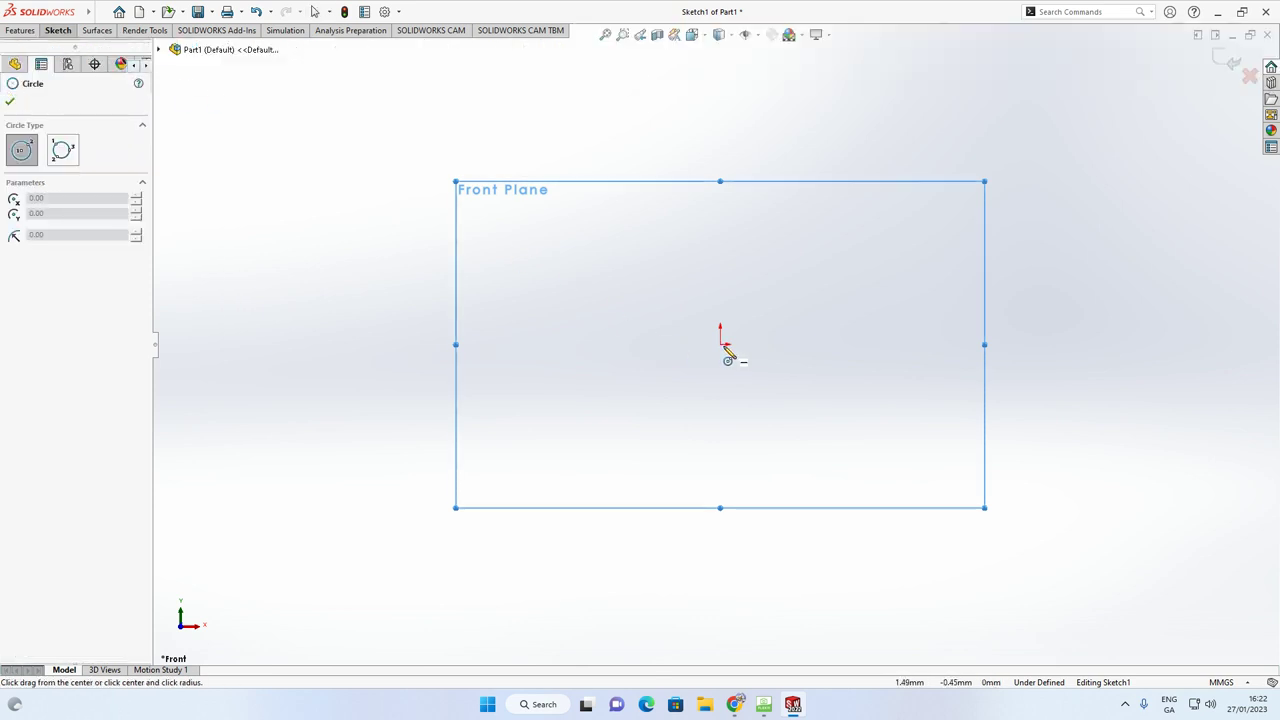
pyautogui.moveTo(721, 345); pyautogui.dragTo(620, 356)
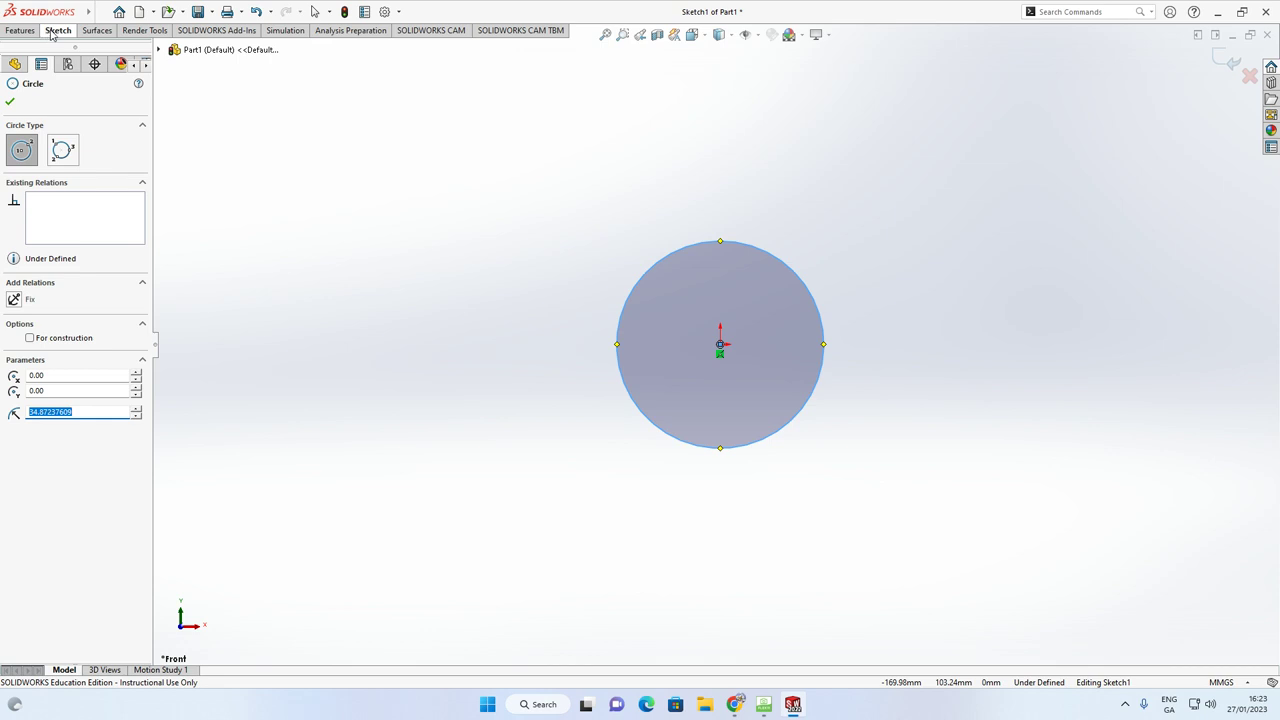
# Draw connected lines from the circle's top point: about 94 mm horizontally outward, vertically down, about 56 mm sloping back, and in to the origin
pyautogui.click(55, 31)
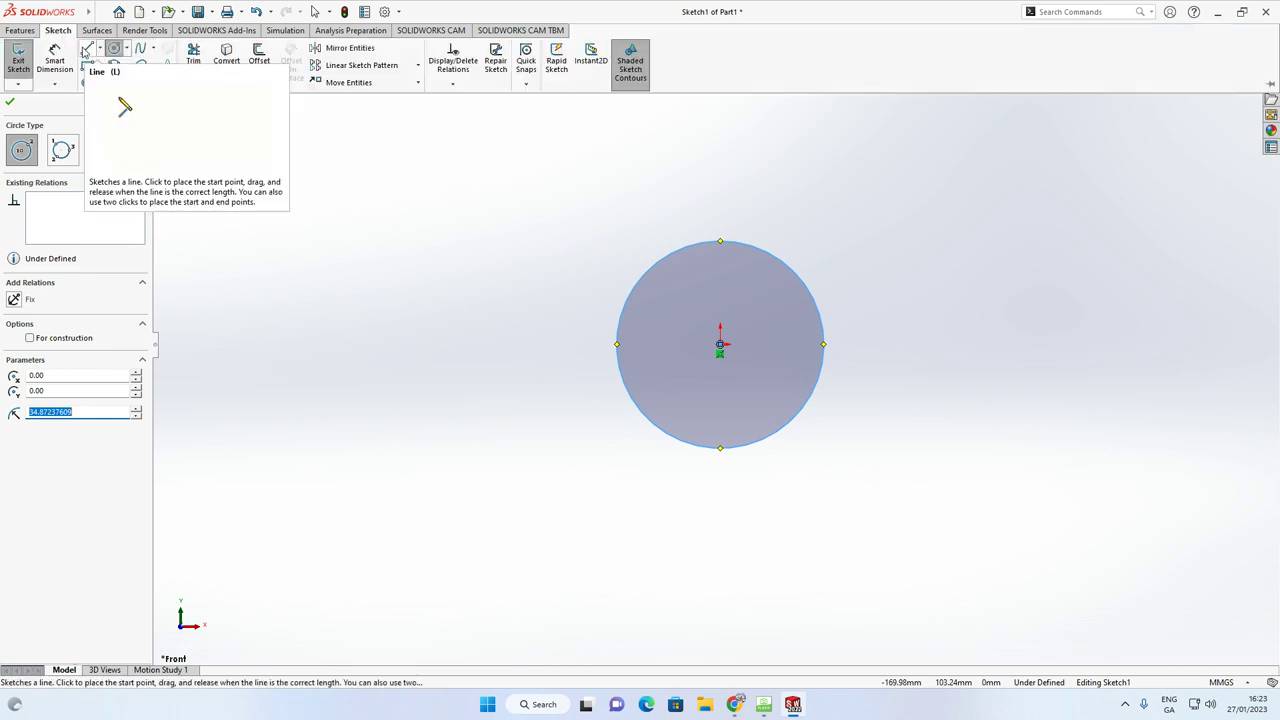
pyautogui.click(100, 48)
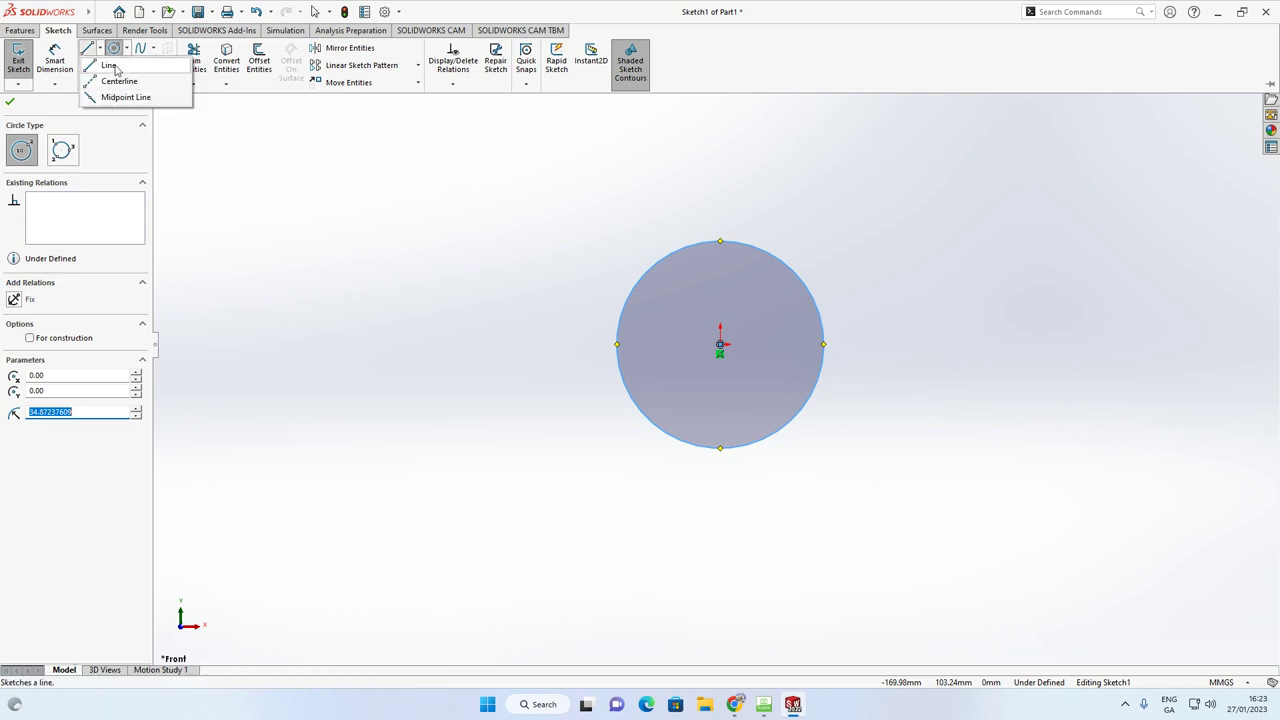
pyautogui.click(112, 66)
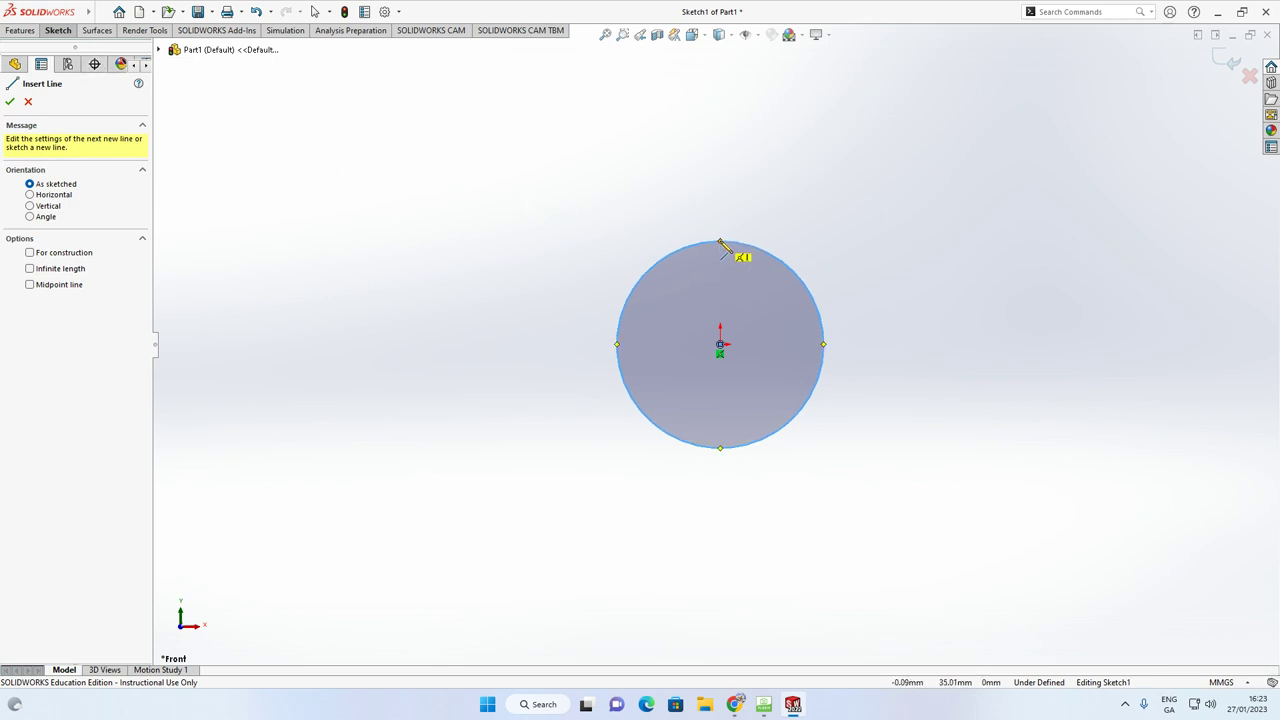
pyautogui.scroll(-3, 720, 245)
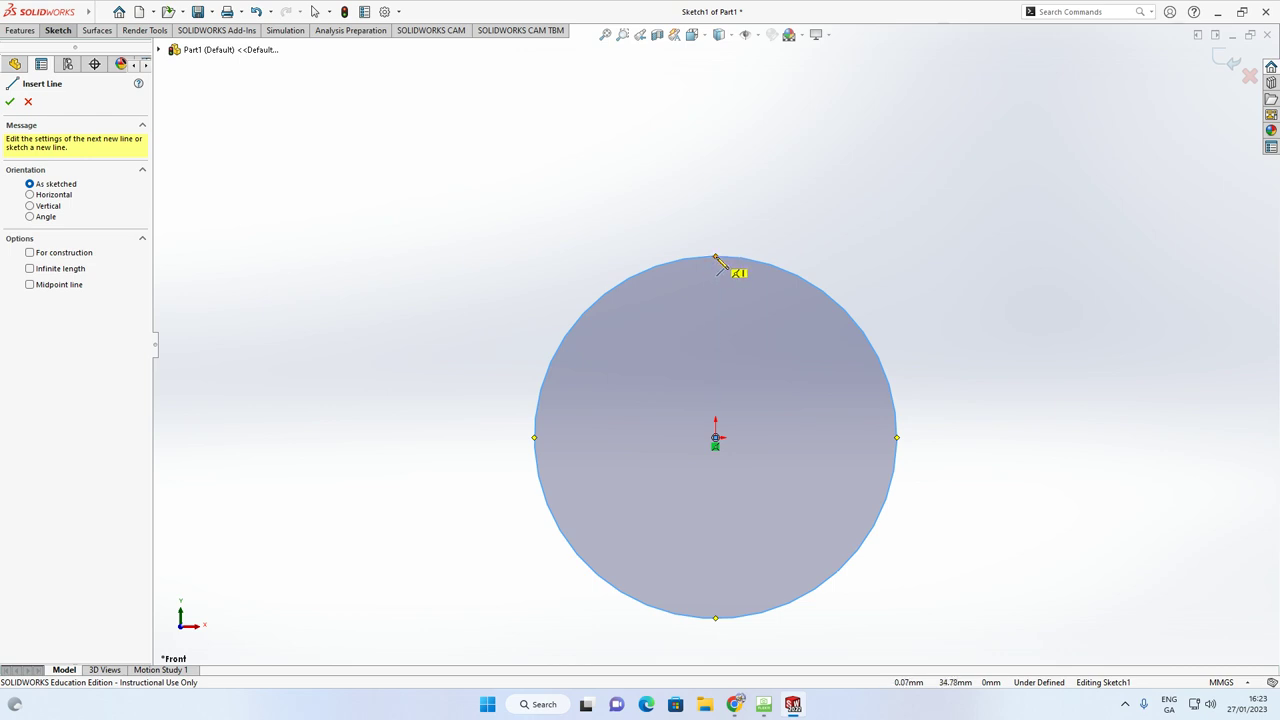
pyautogui.click(716, 258)
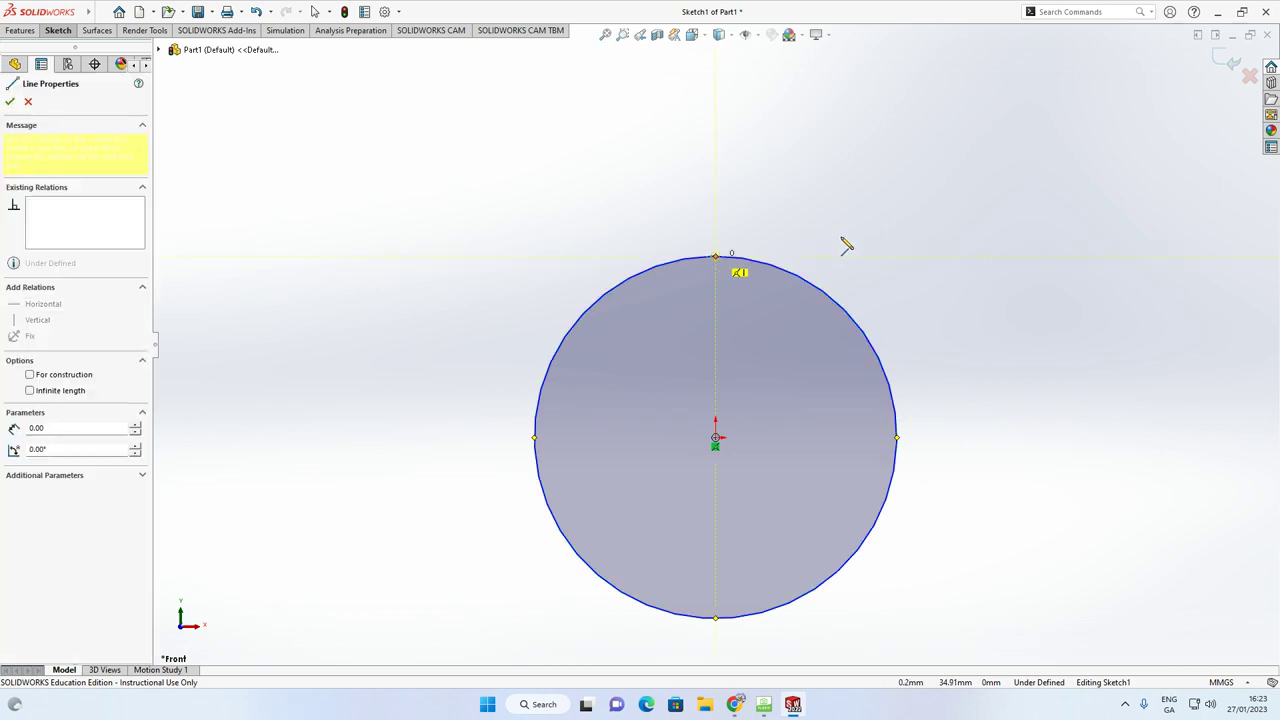
pyautogui.click(1207, 258)
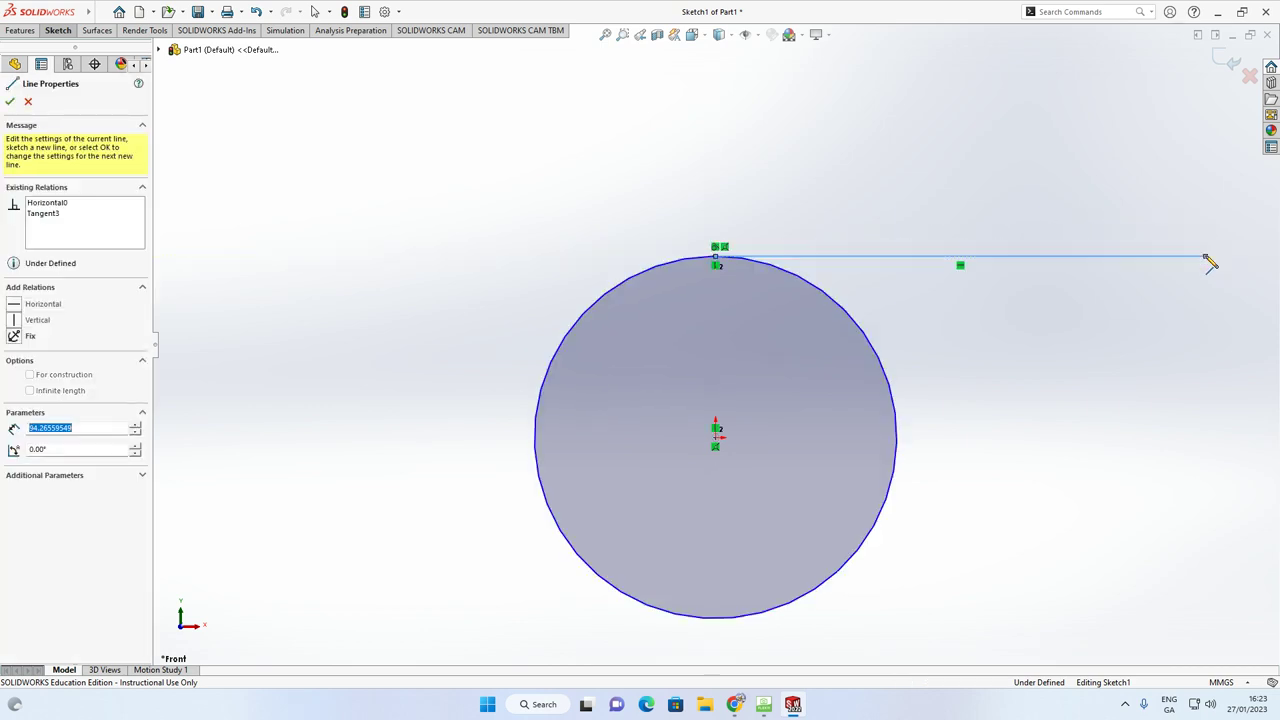
pyautogui.click(1206, 358)
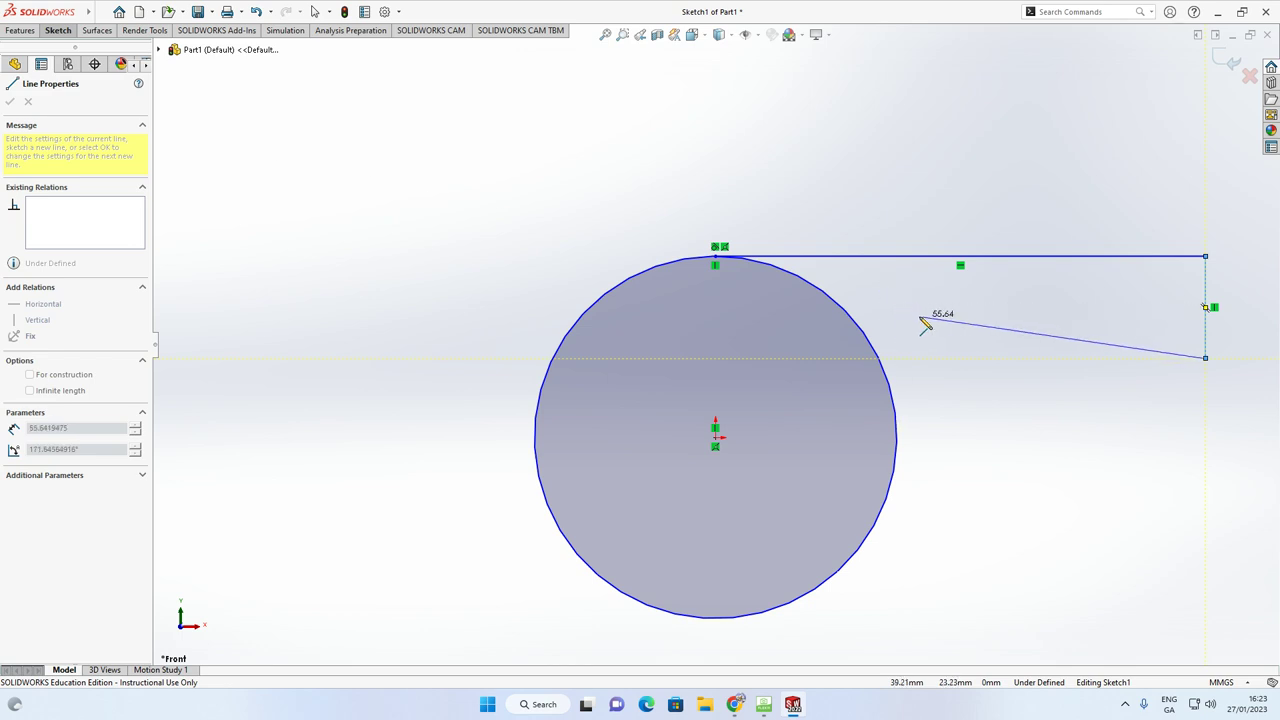
pyautogui.click(921, 318)
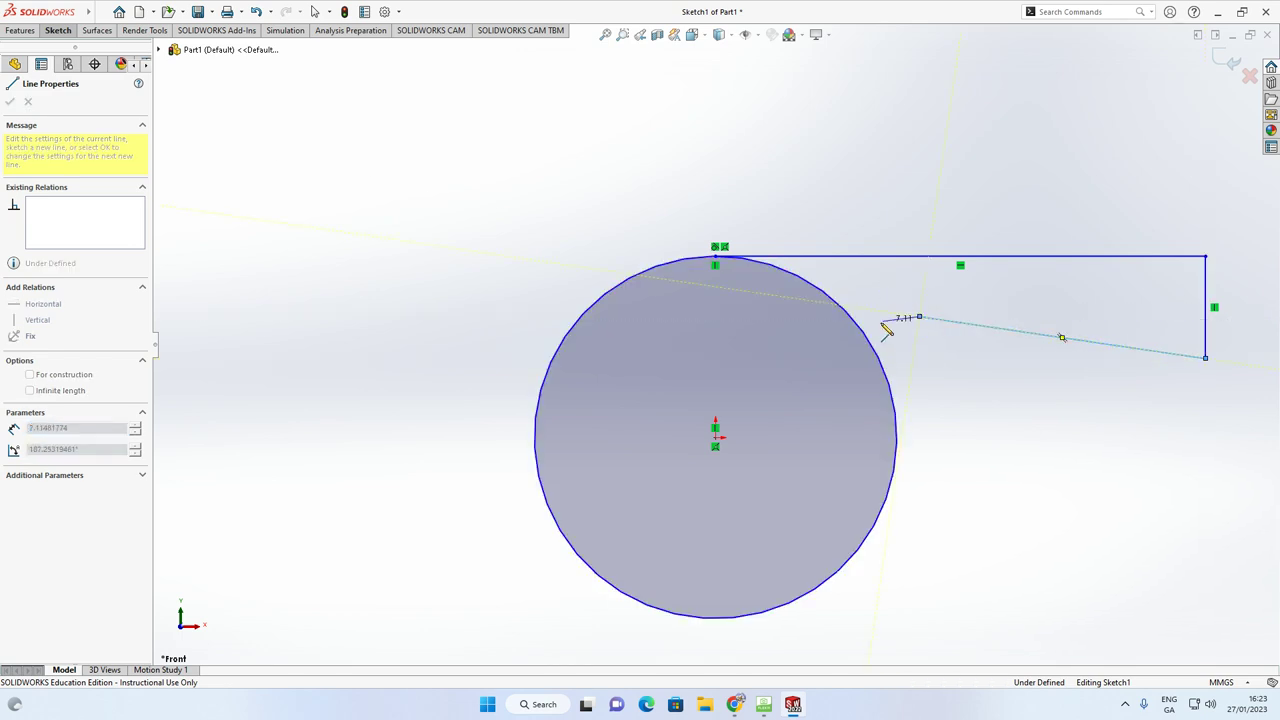
pyautogui.click(716, 438)
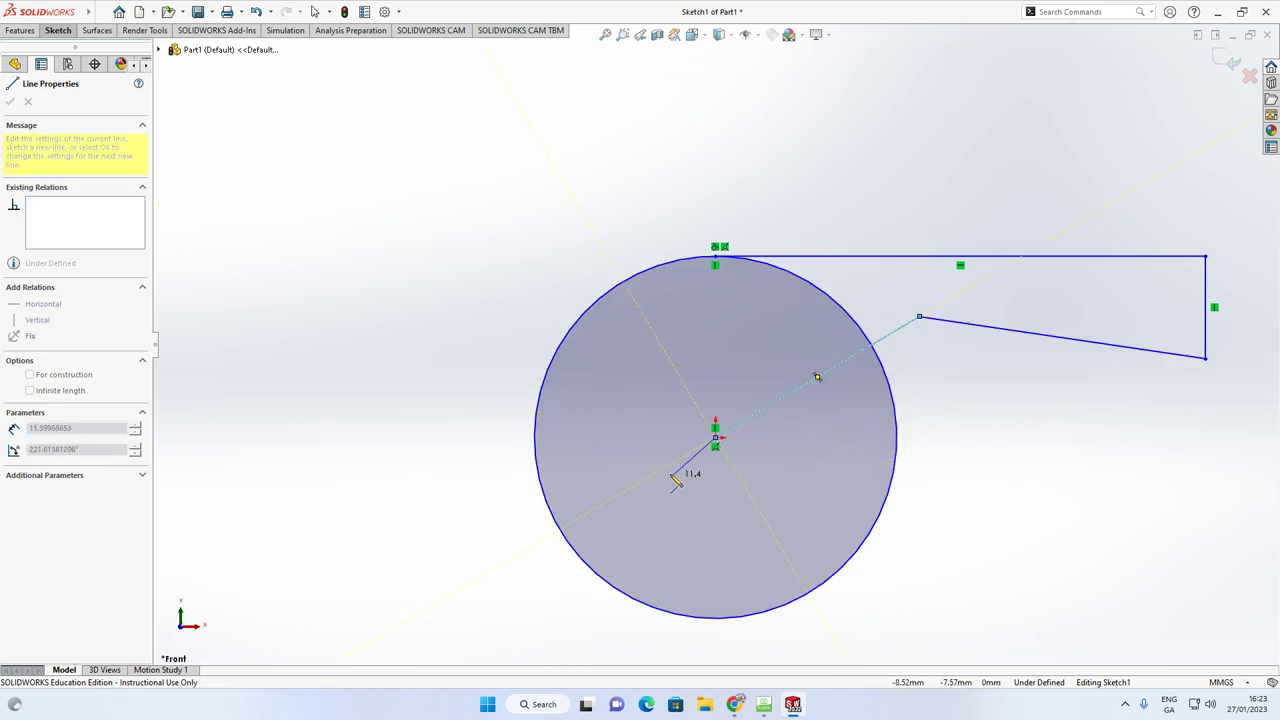
pyautogui.press('Escape')
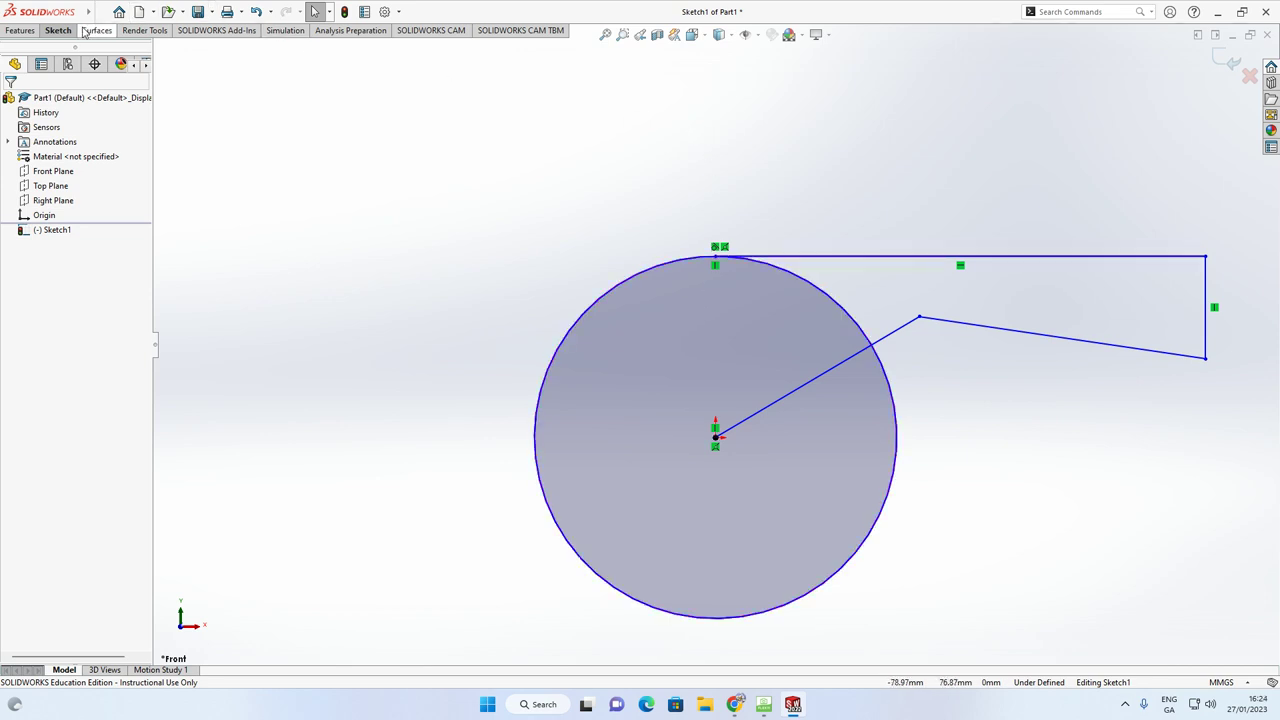
# Trim away the circle's arc beneath the horizontal line and the part of the slanted line inside the circle
pyautogui.click(59, 31)
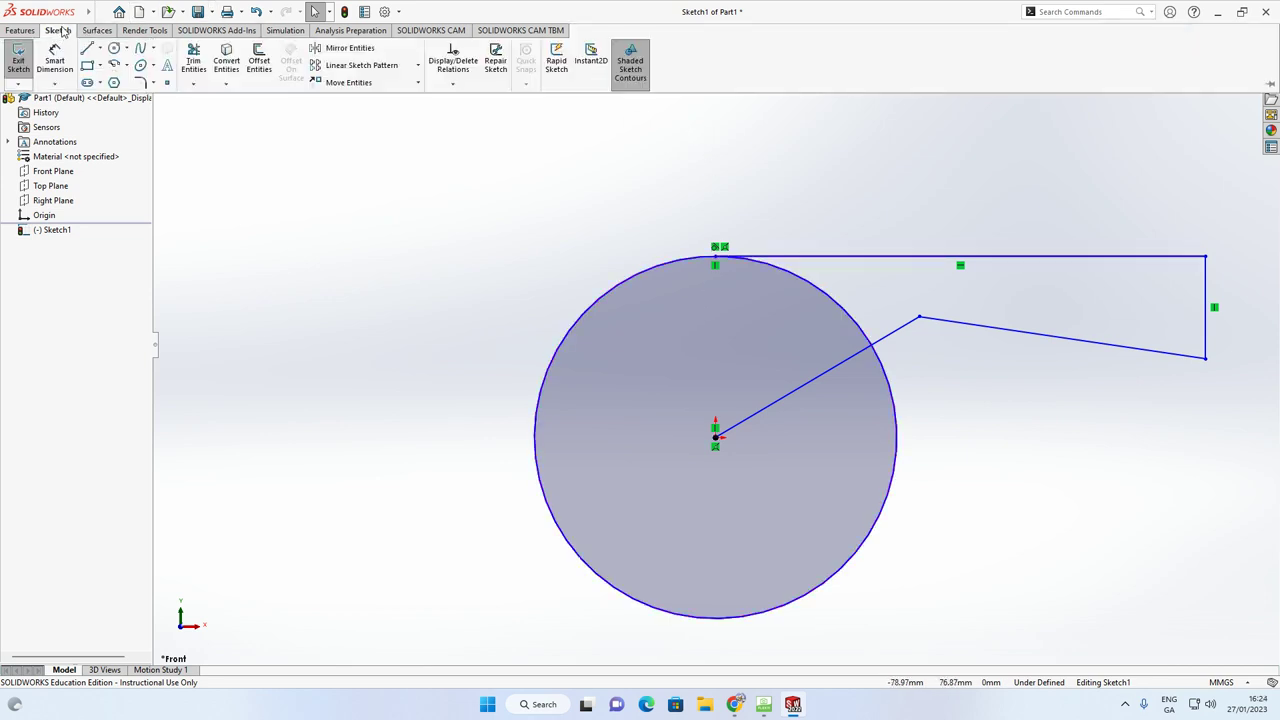
pyautogui.click(193, 87)
pyautogui.click(199, 100)
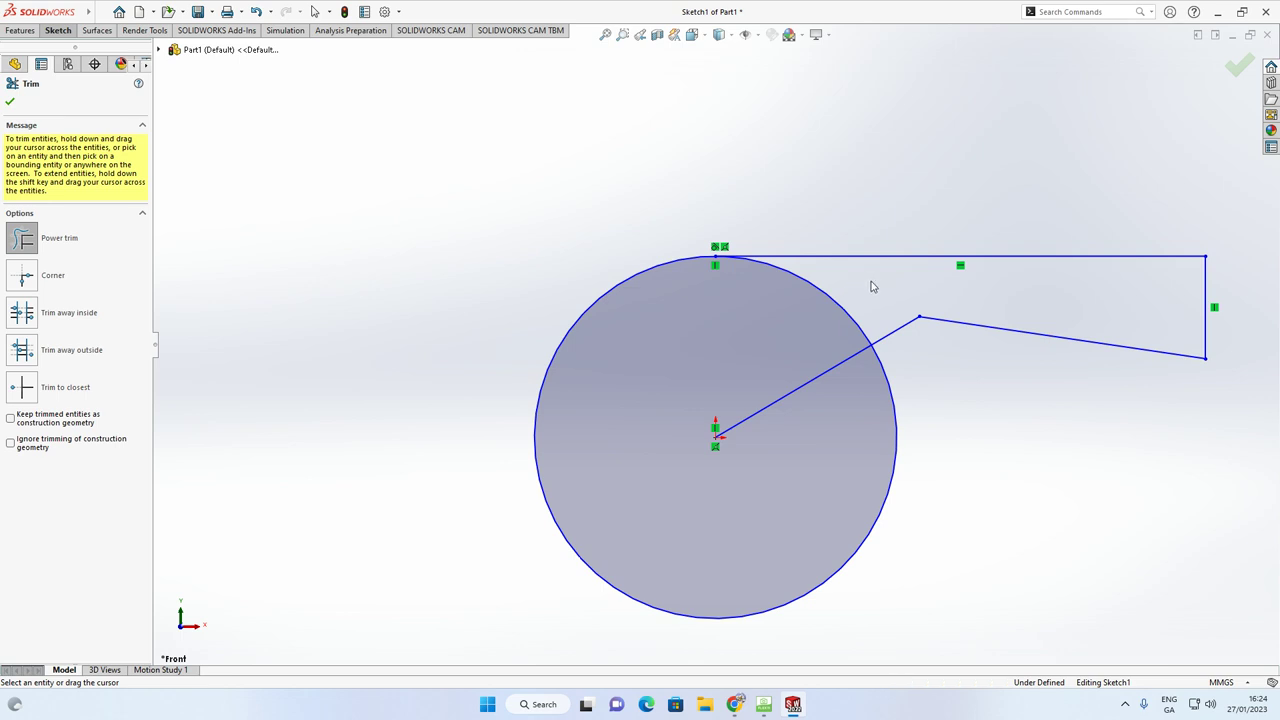
pyautogui.moveTo(848, 306); pyautogui.dragTo(825, 382)
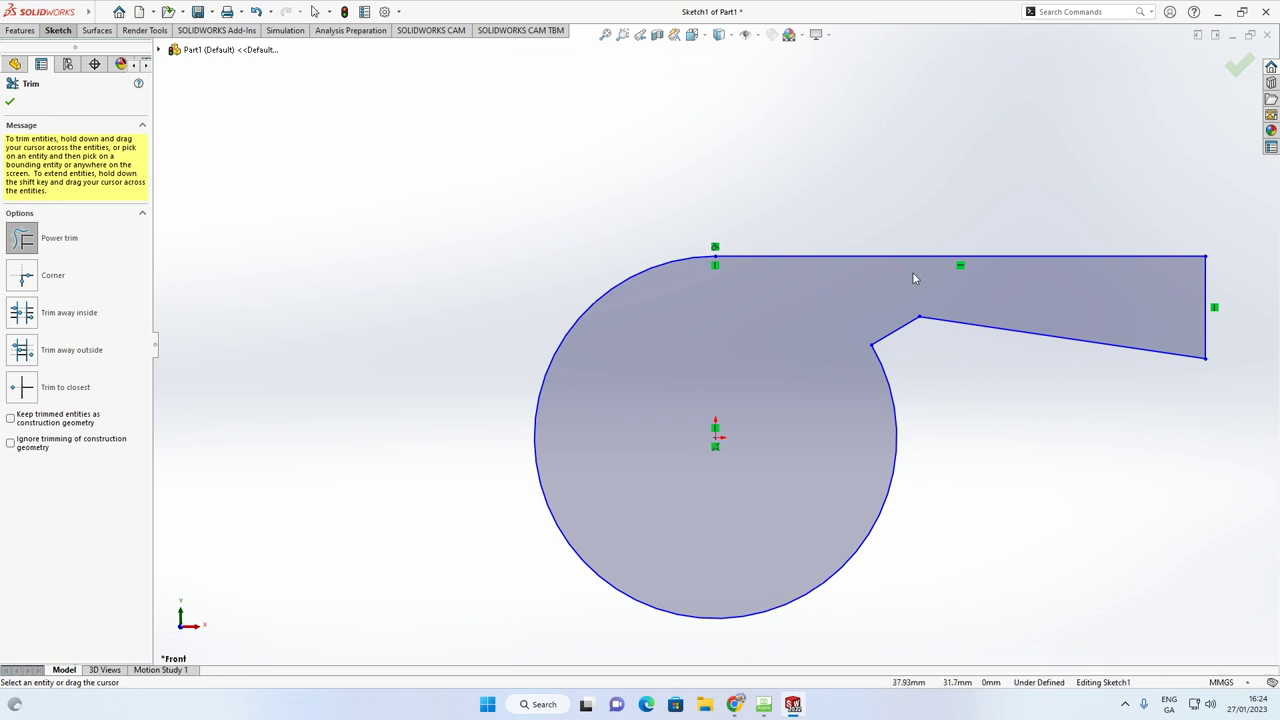
pyautogui.click(11, 101)
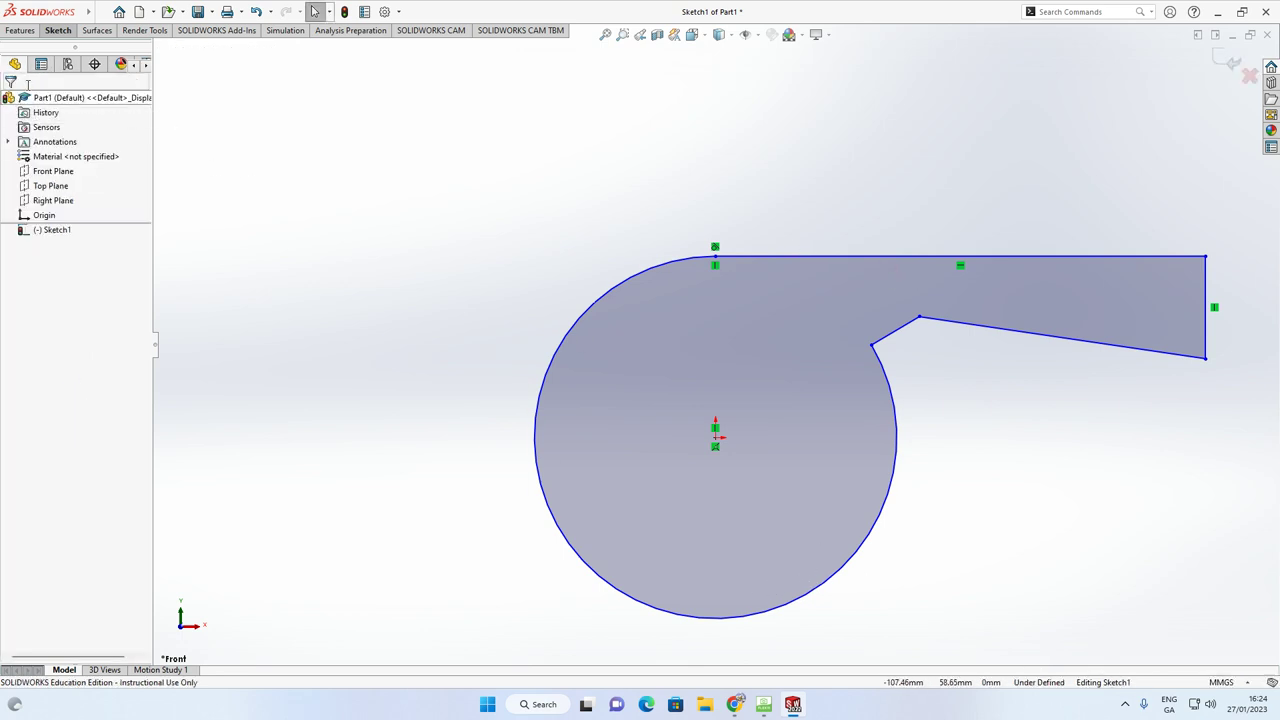
# Dimension the whistle's circular arc with a radius of 10 mm
pyautogui.click(57, 30)
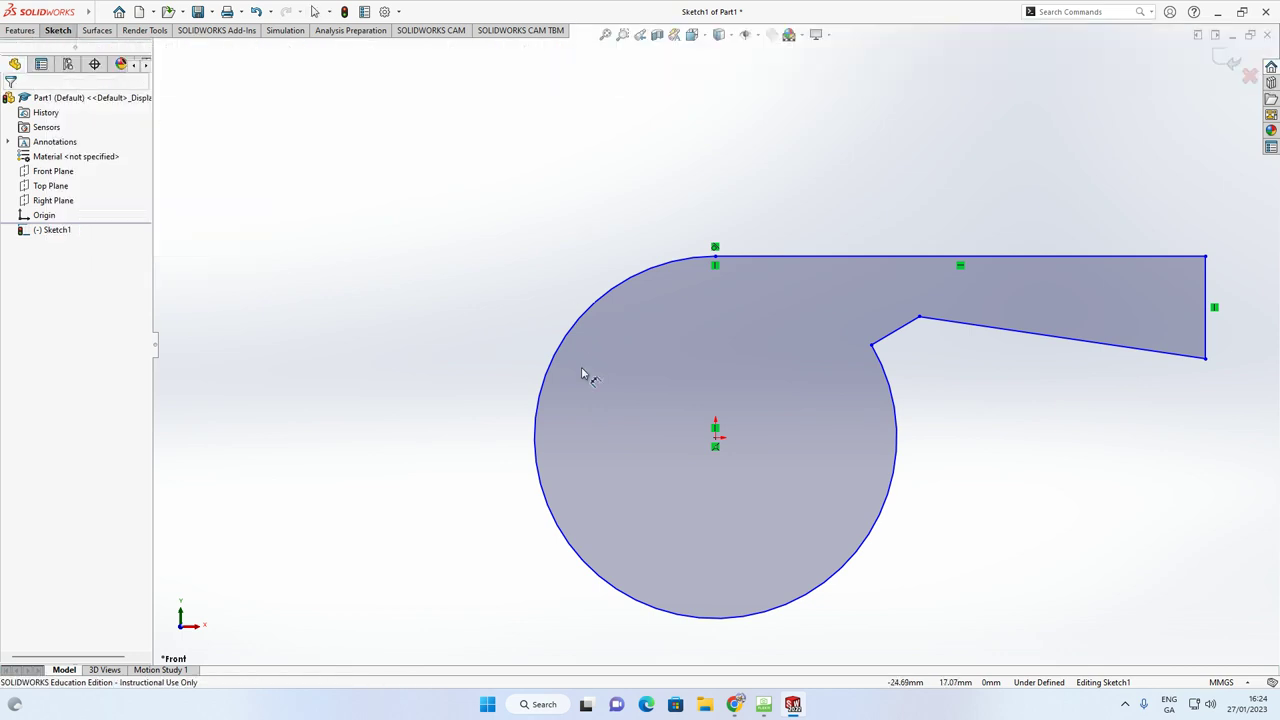
pyautogui.click(537, 432)
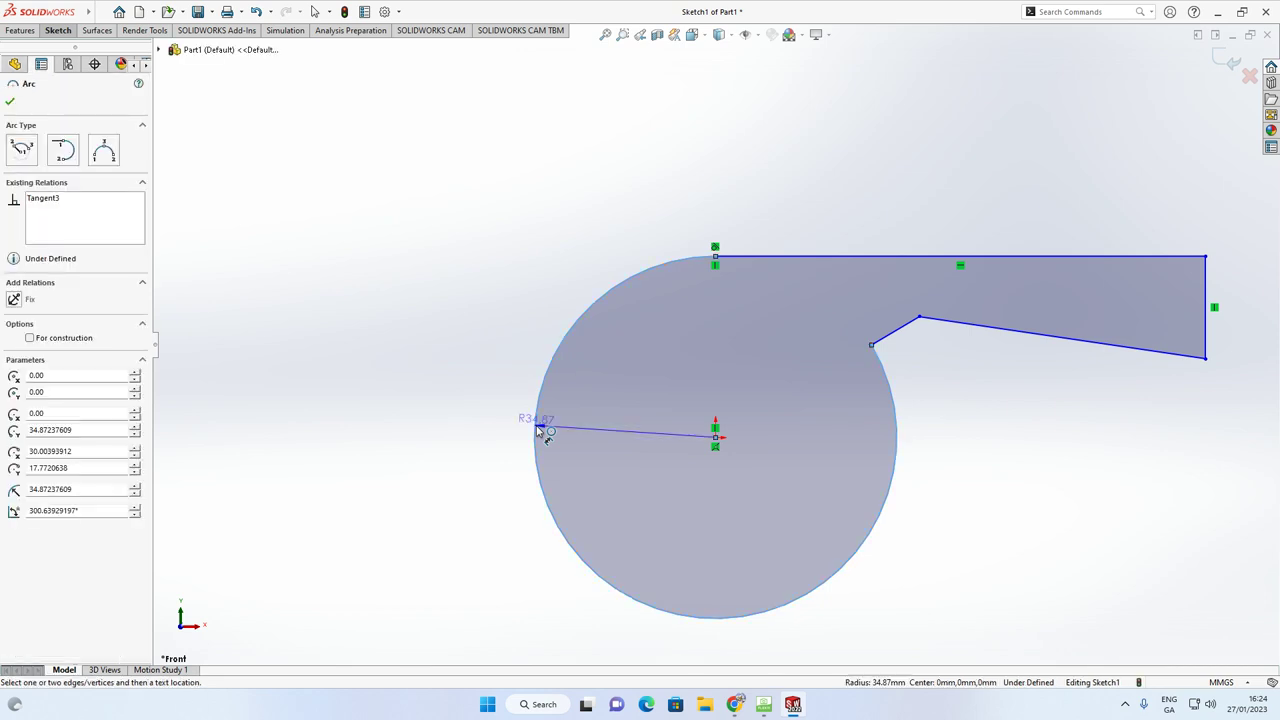
pyautogui.click(437, 432)
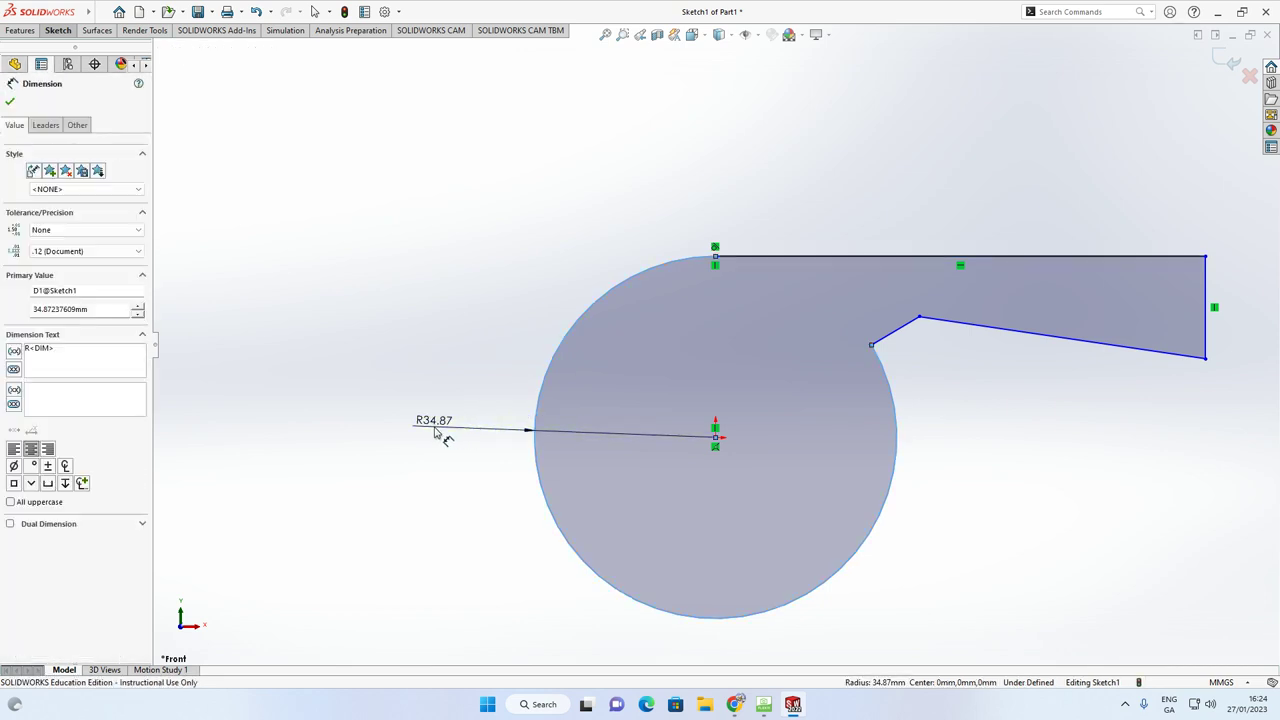
pyautogui.write('10')
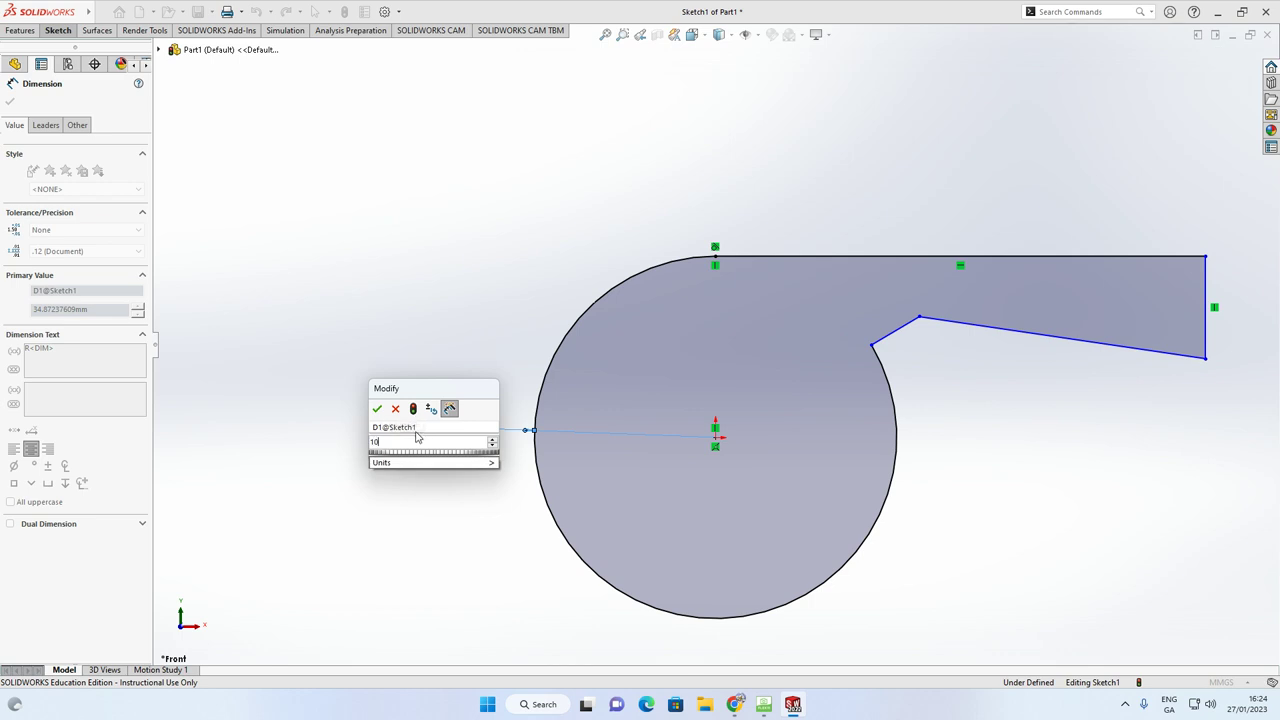
pyautogui.press('Return')
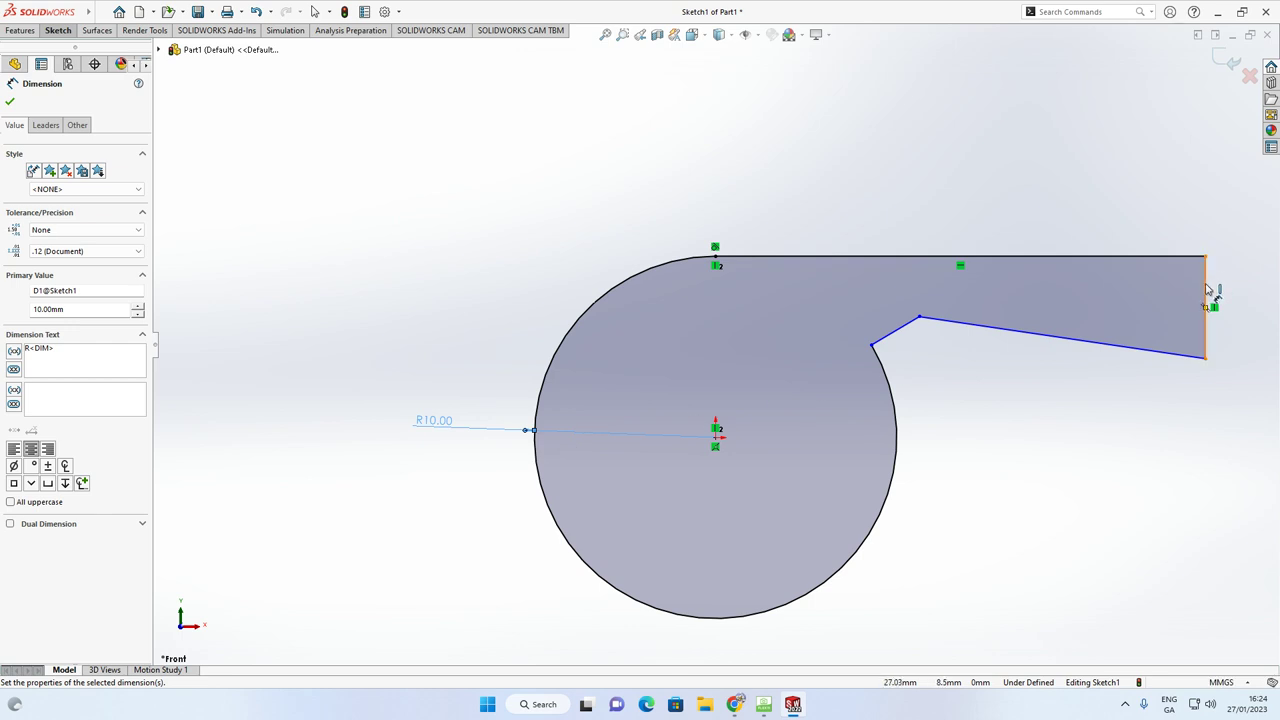
# Dimension the top horizontal line with a length of 30 mm
pyautogui.click(875, 263)
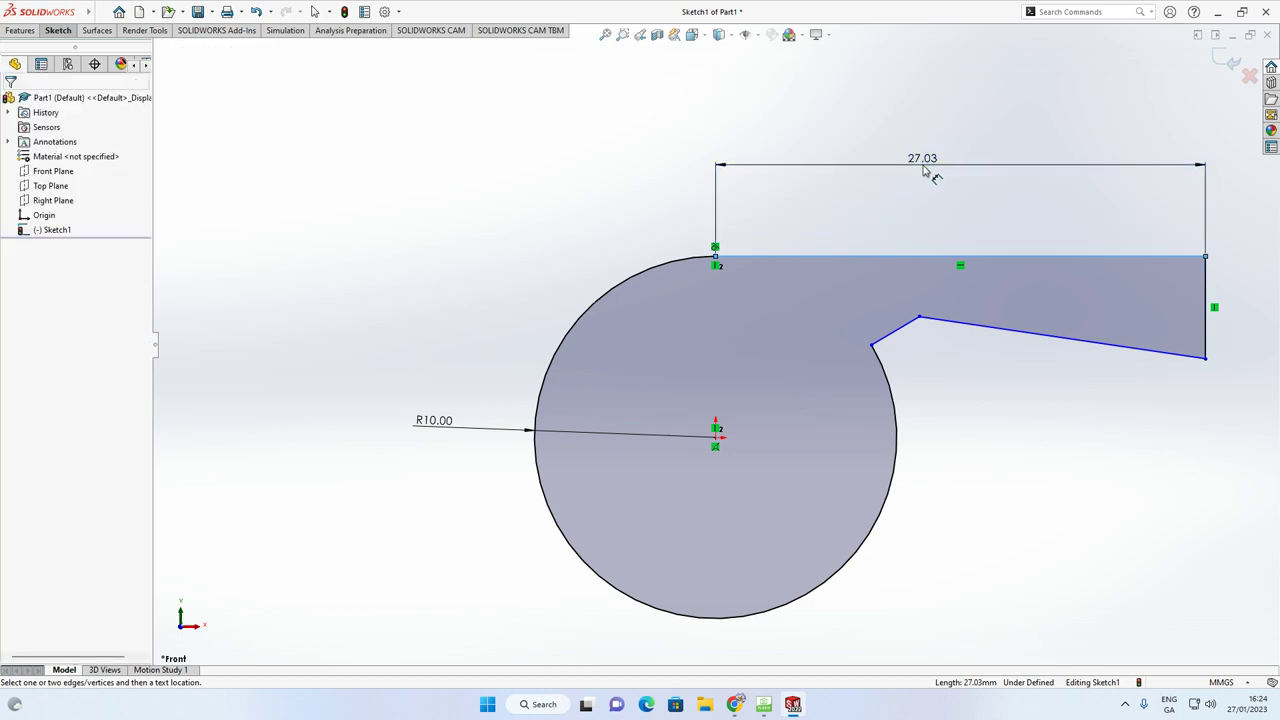
pyautogui.click(920, 174)
pyautogui.write('30')
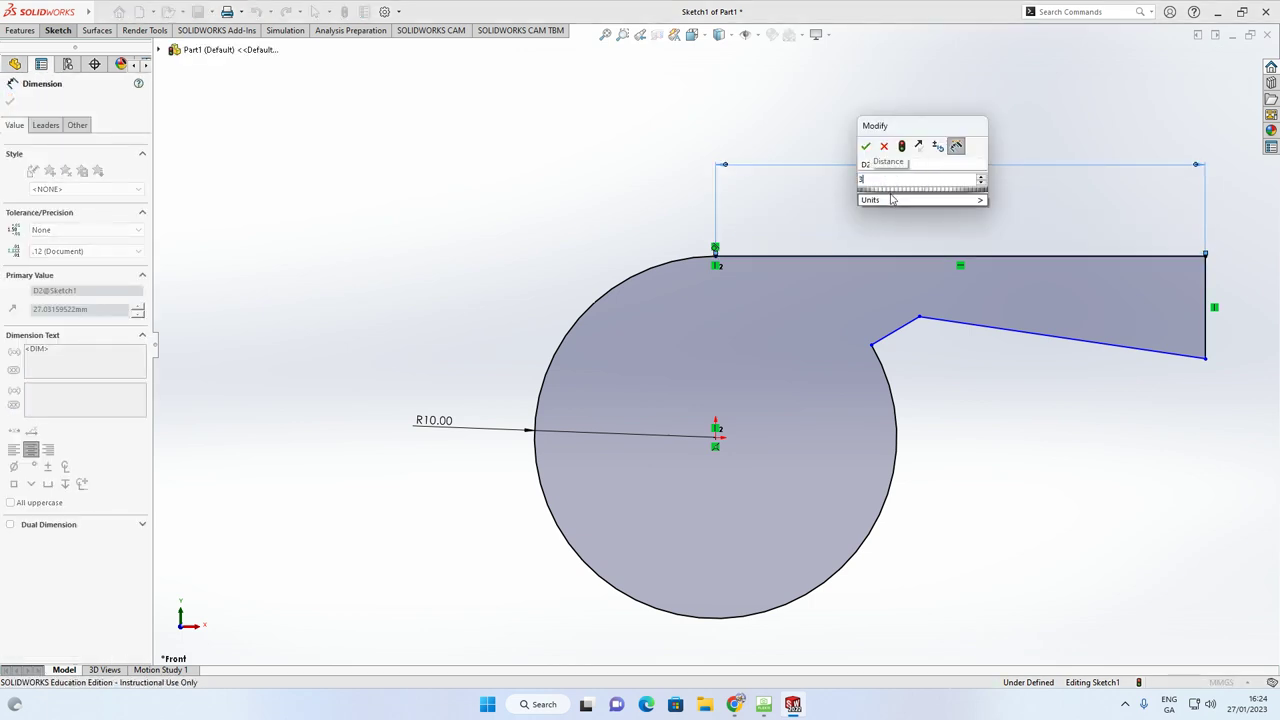
pyautogui.click(866, 146)
pyautogui.scroll(2, 1100, 300)
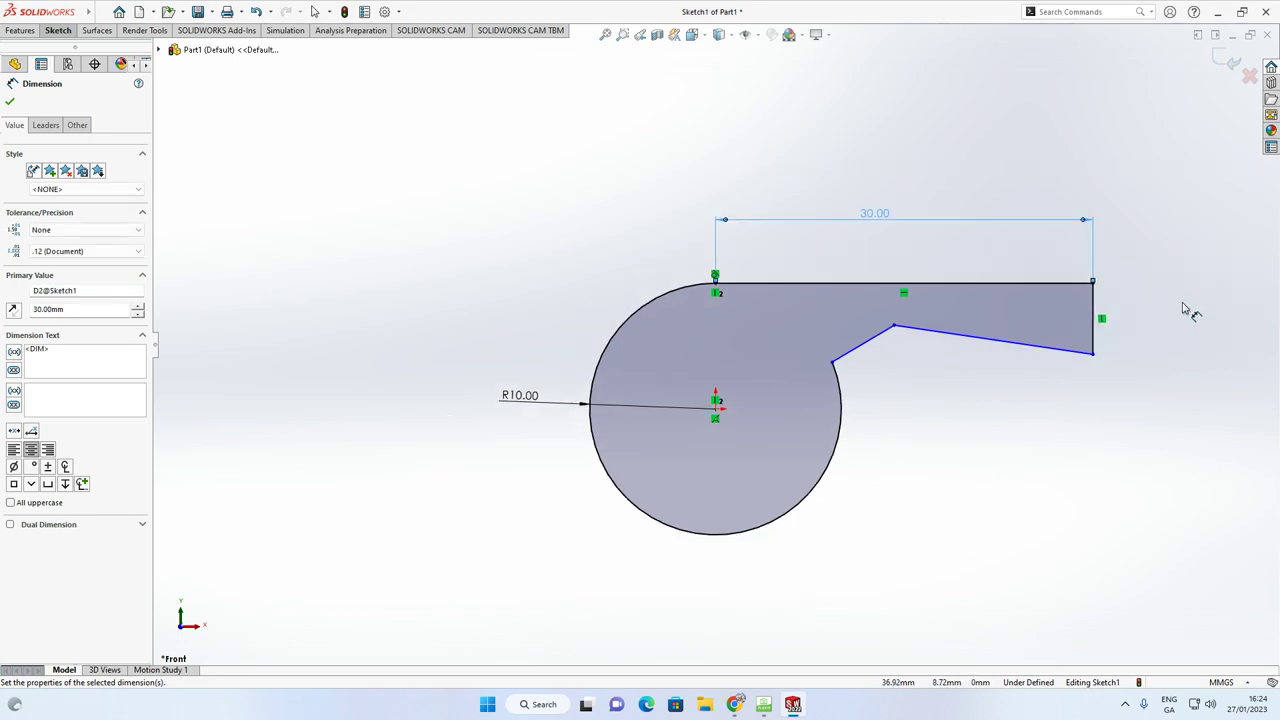
pyautogui.scroll(-1, 1103, 320)
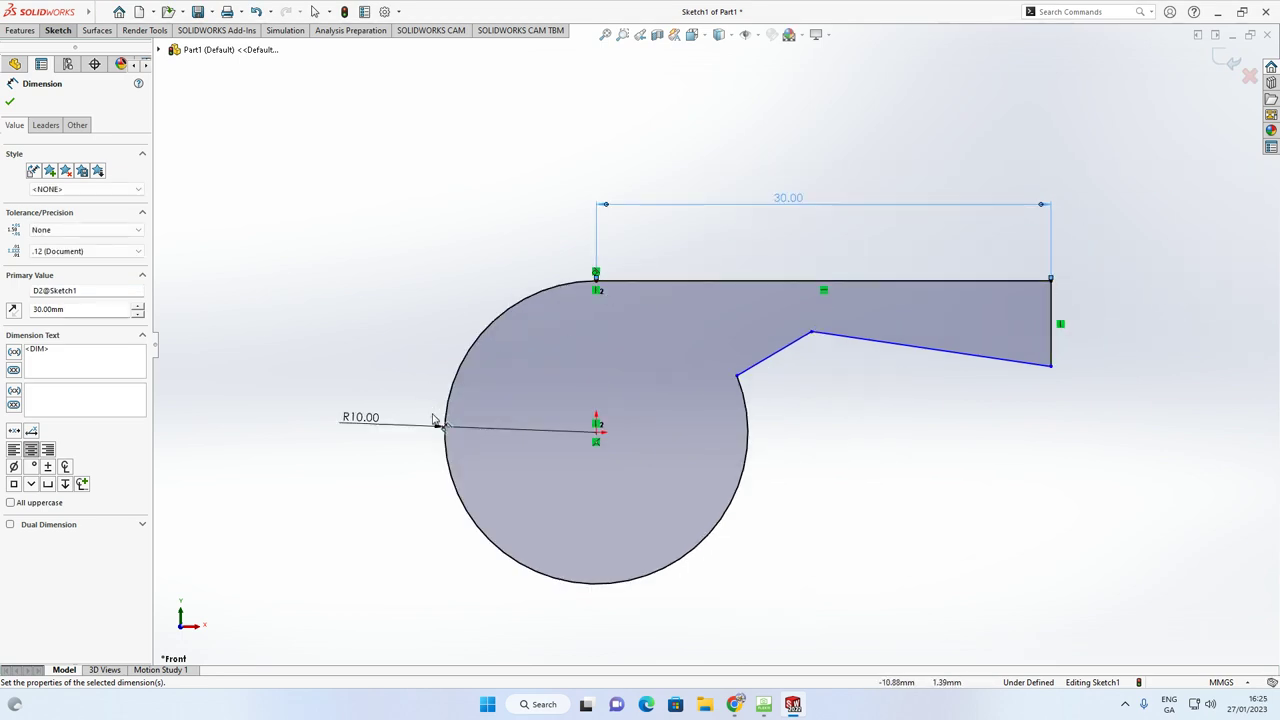
# Dimension the short vertical edge at the mouthpiece end with a length of 4 mm, following the worksheet
pyautogui.click(764, 704)
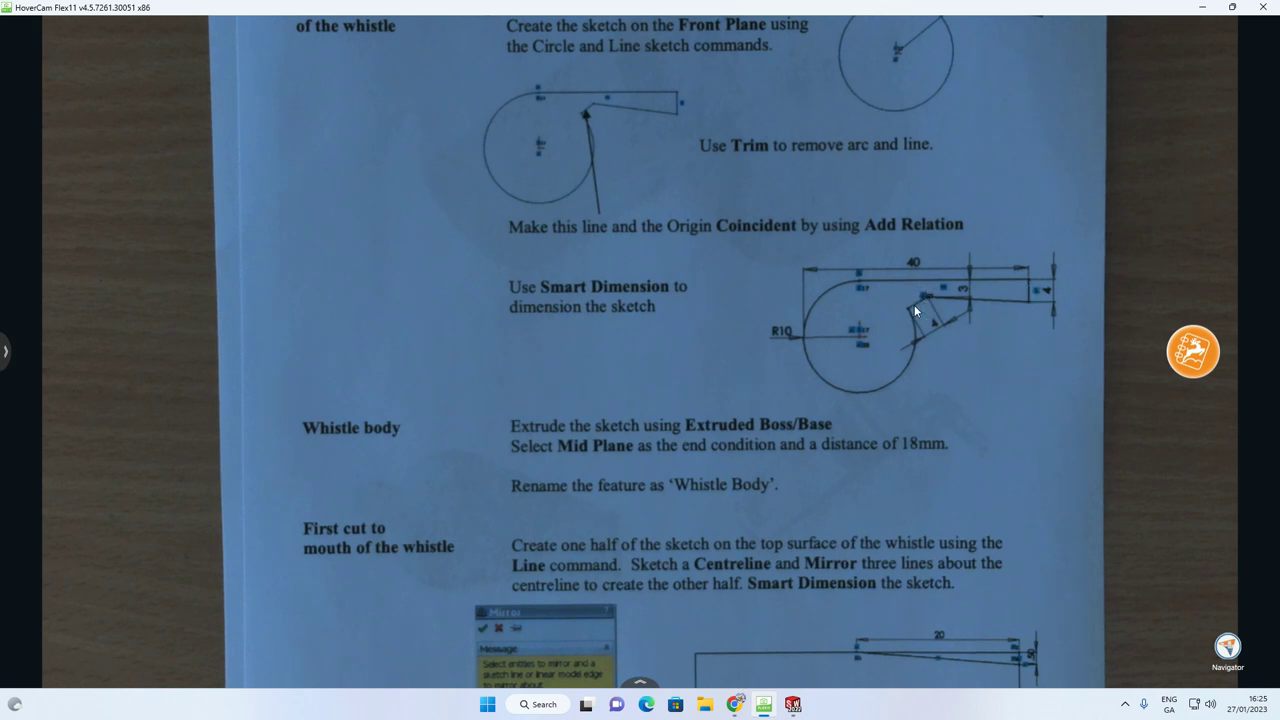
pyautogui.click(792, 704)
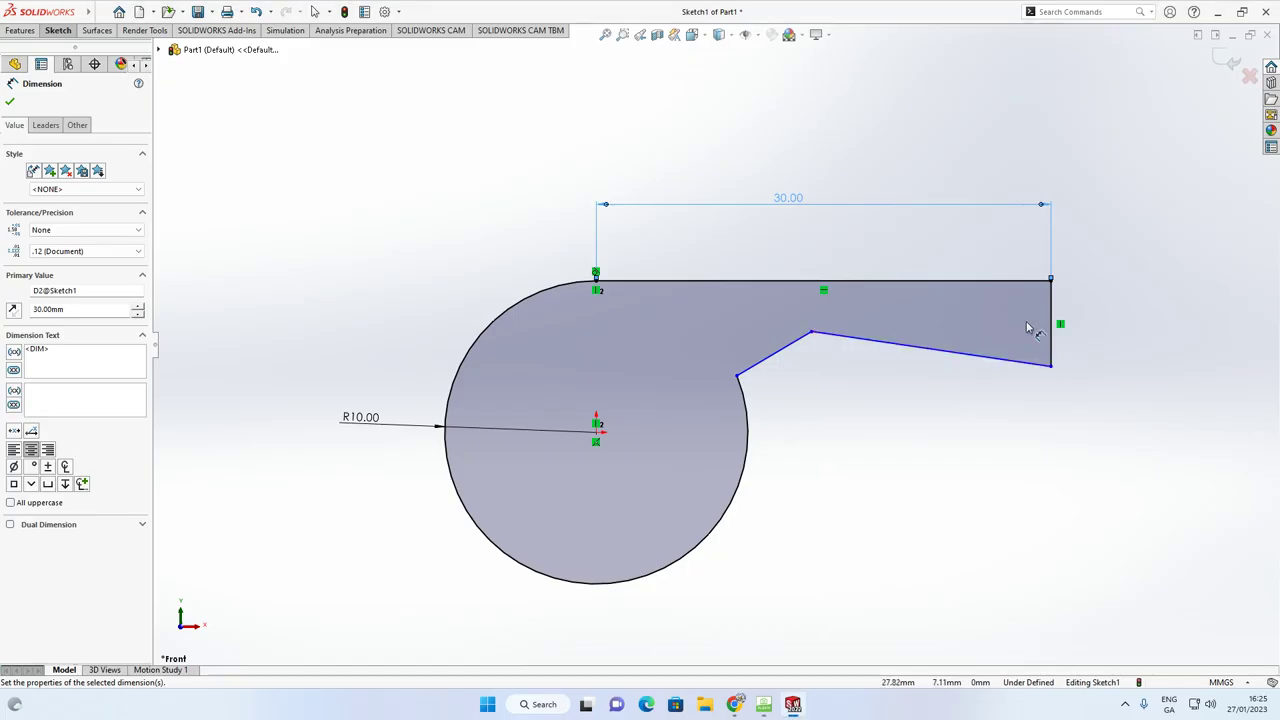
pyautogui.click(1065, 332)
pyautogui.click(1100, 338)
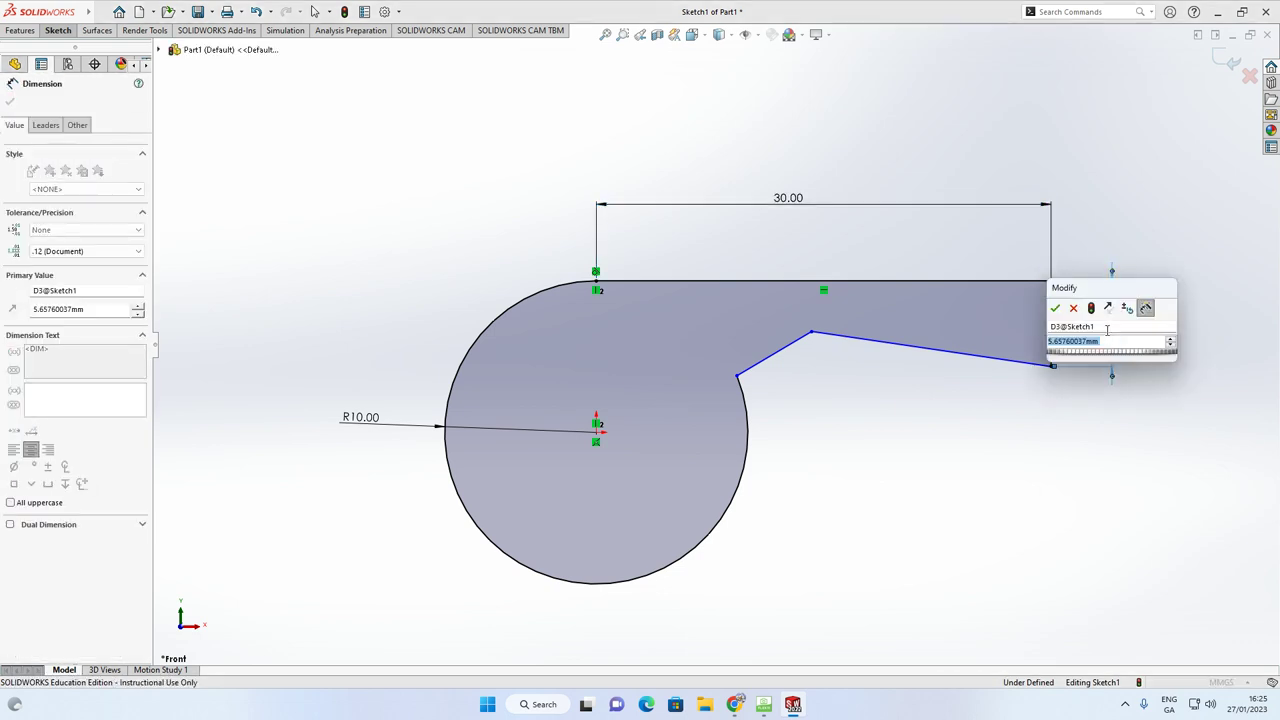
pyautogui.write('4')
pyautogui.press('Return')
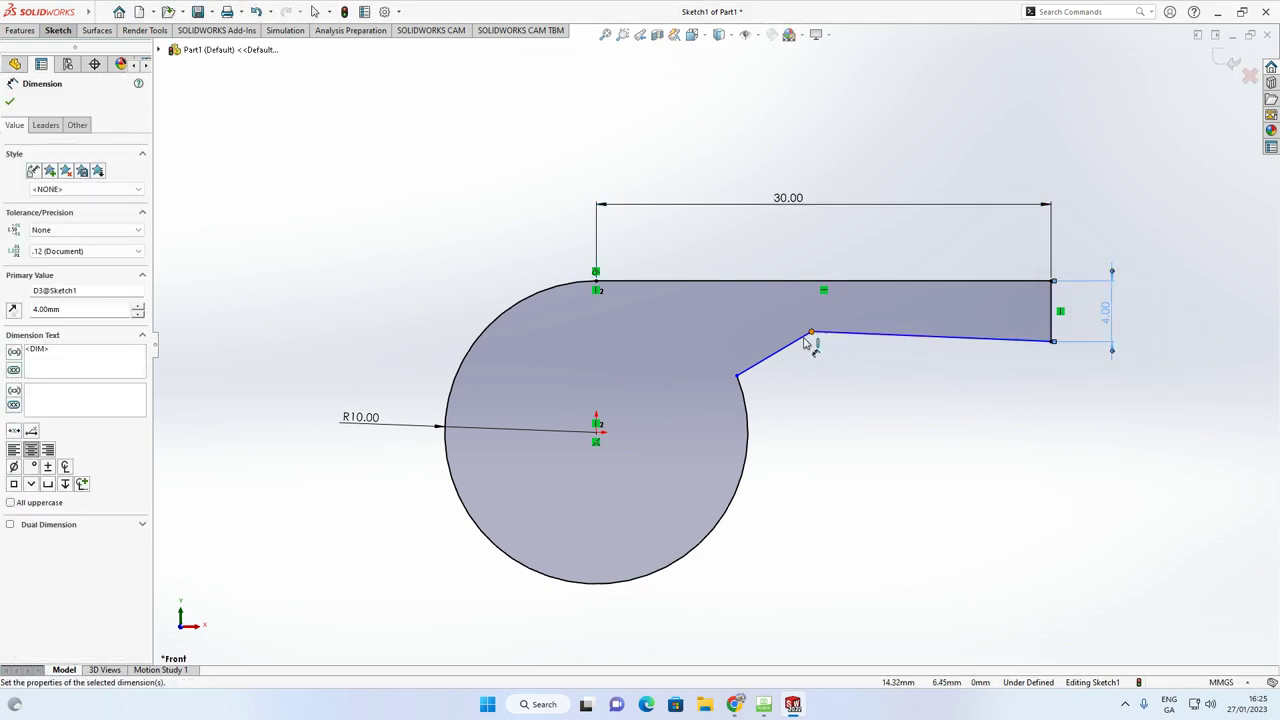
# Dimension the distance from the inner corner of the lower lines to the top horizontal line as 3 mm
pyautogui.scroll(-5, 828, 332)
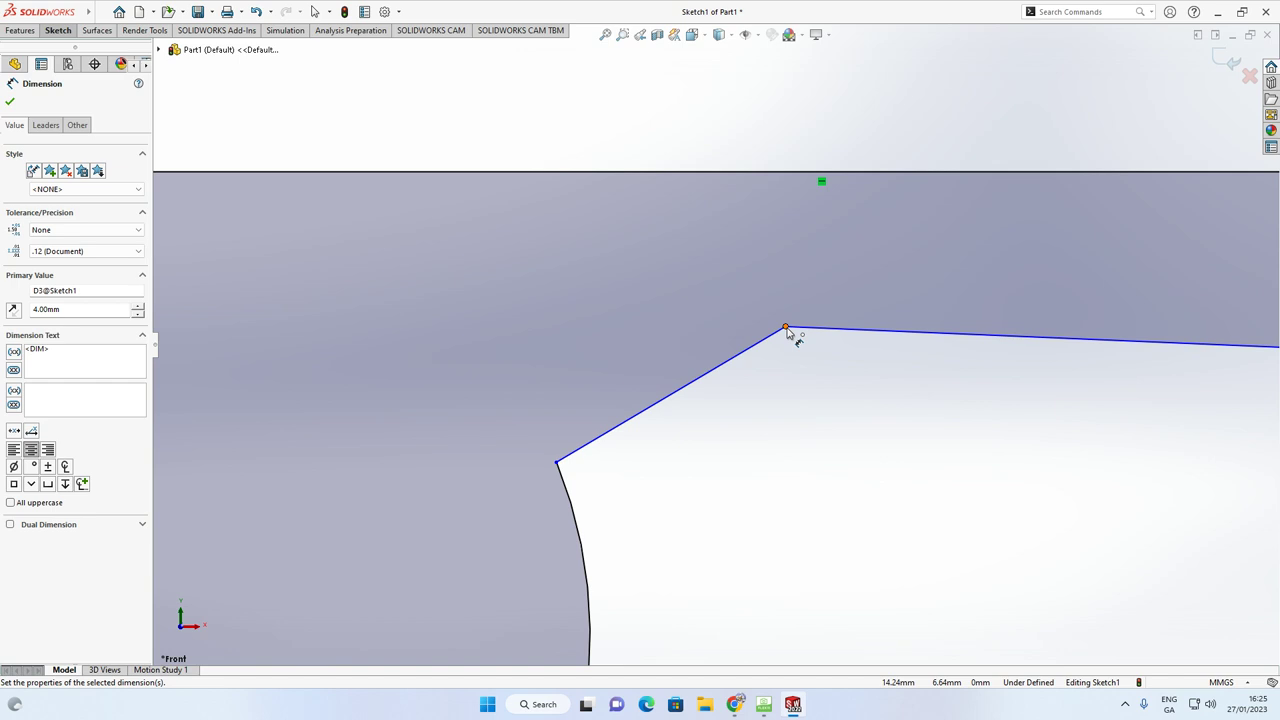
pyautogui.scroll(5, 787, 332)
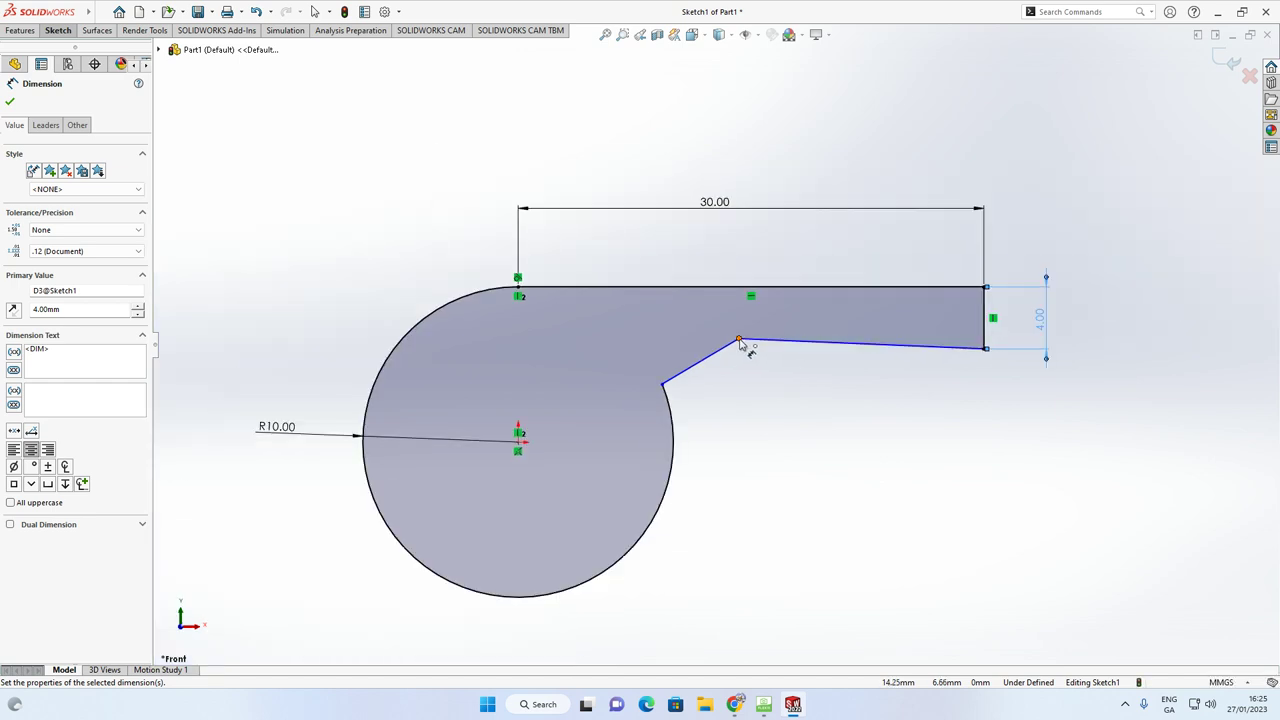
pyautogui.click(739, 341)
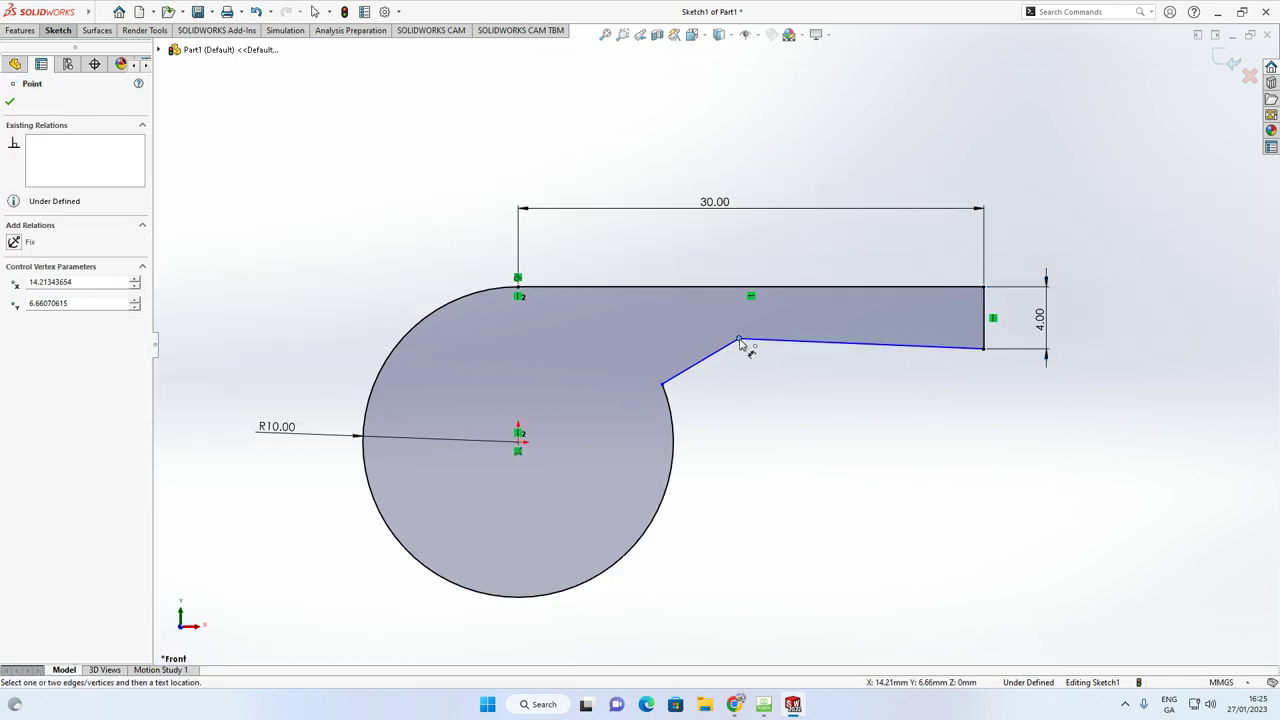
pyautogui.click(780, 294)
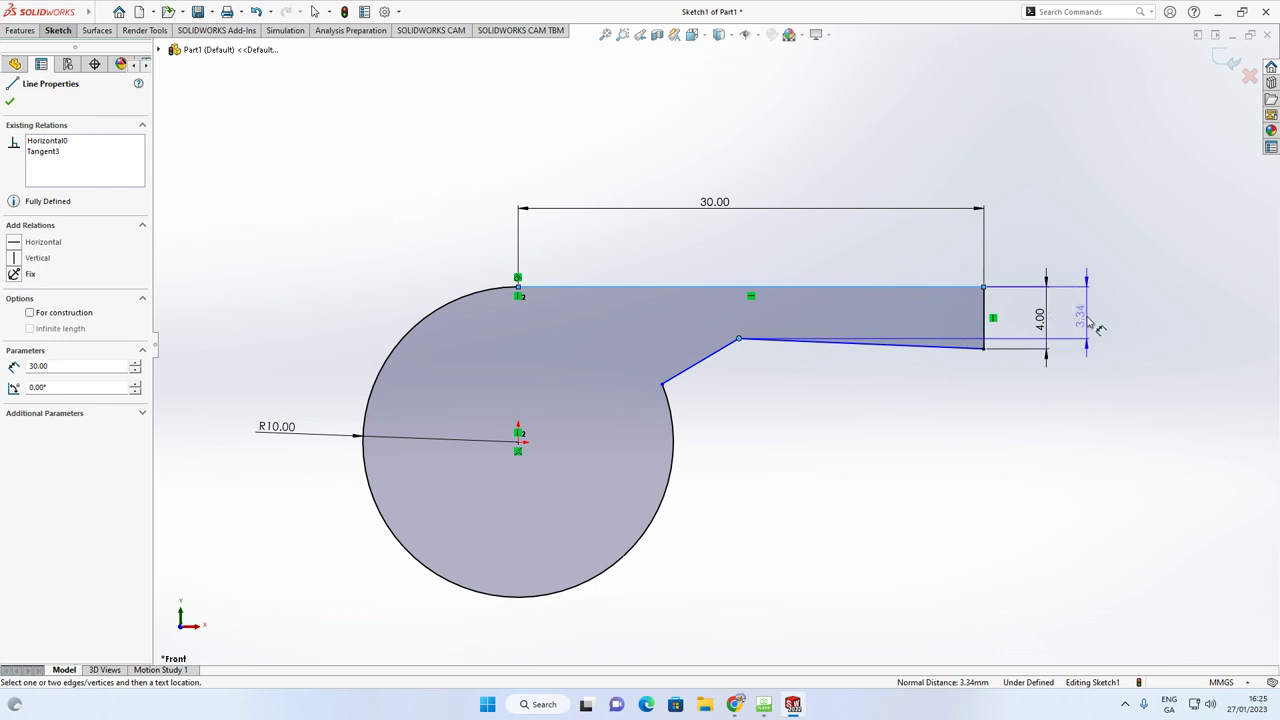
pyautogui.click(1100, 328)
pyautogui.press('Return')
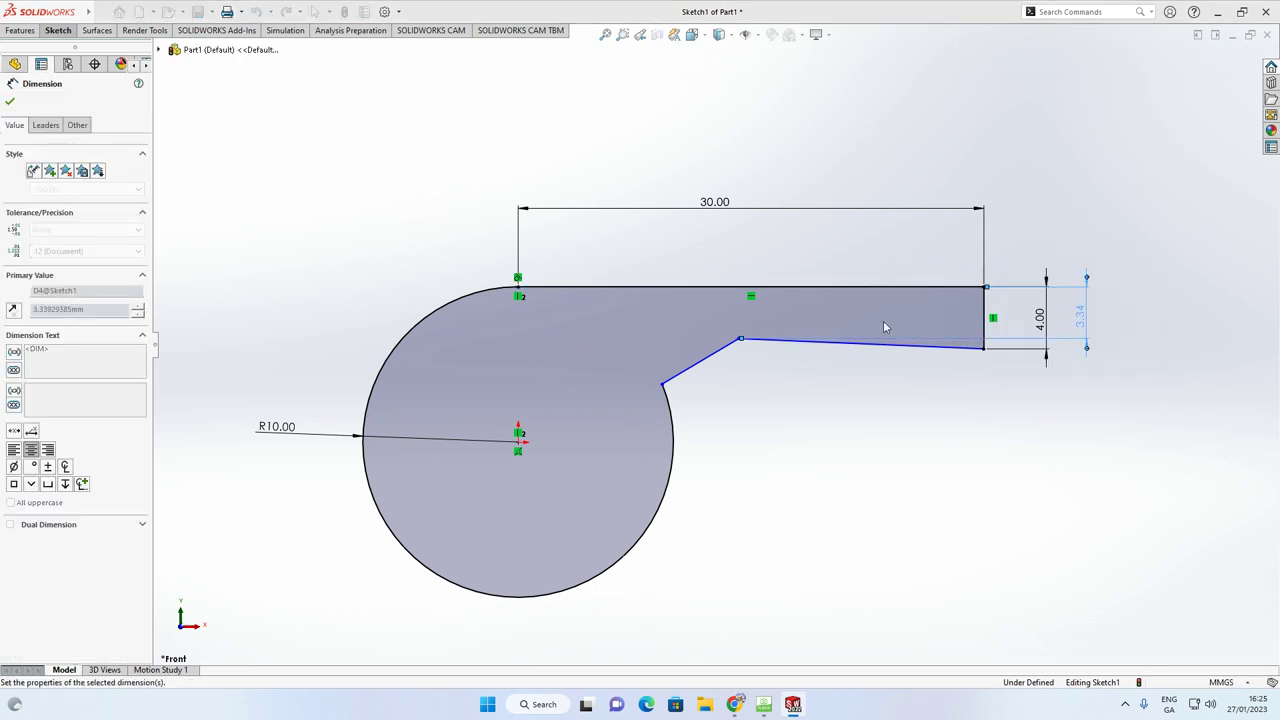
# Dimension the short slanted line between the arc and the inner corner with a length of 4 mm
pyautogui.click(712, 351)
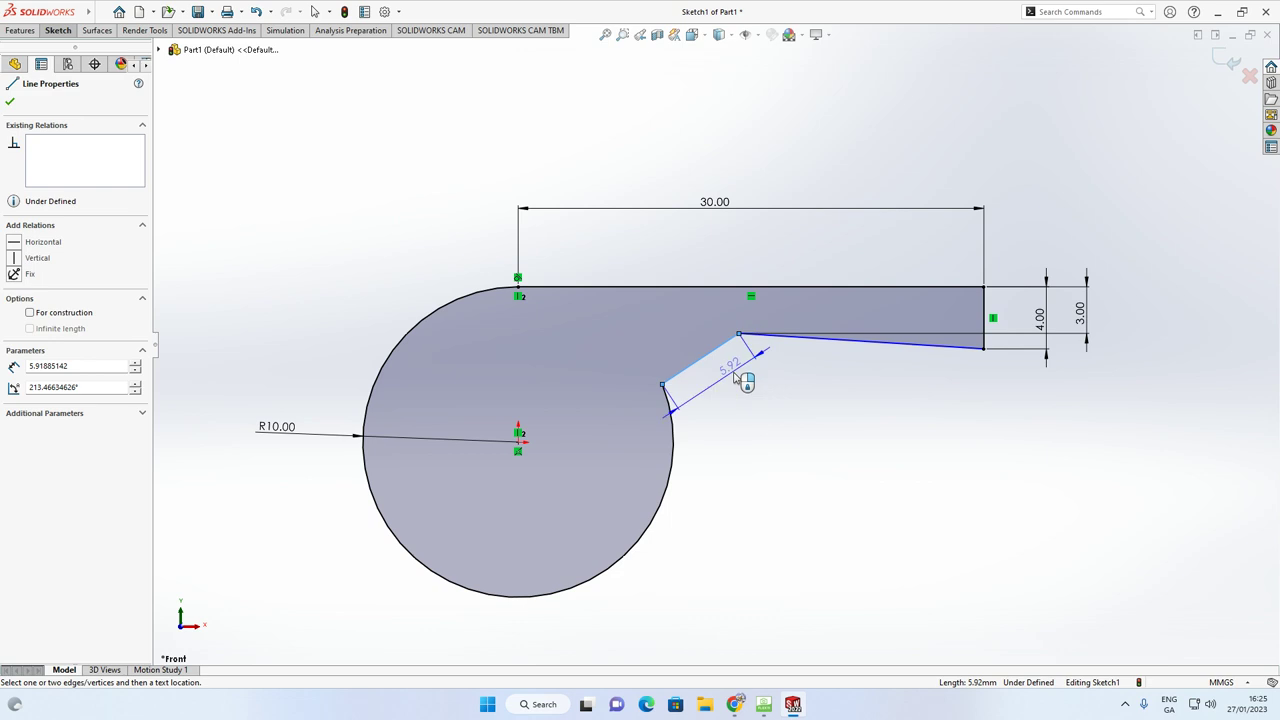
pyautogui.click(732, 380)
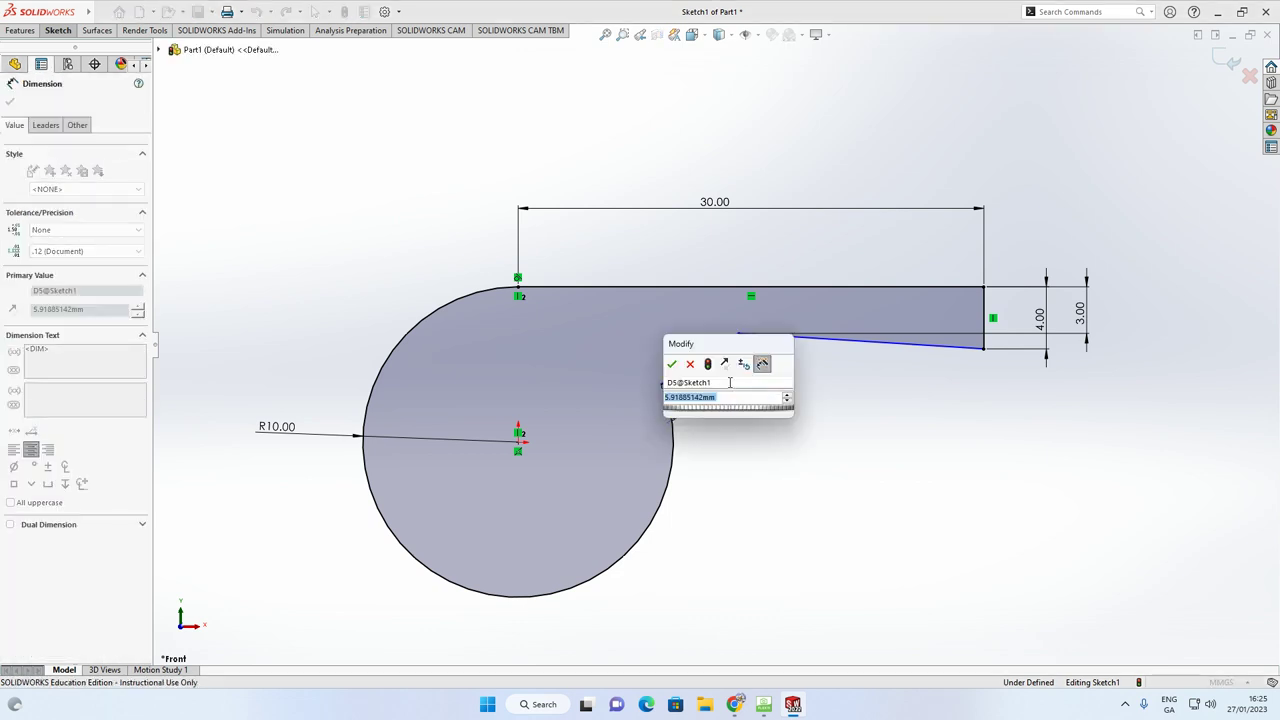
pyautogui.write('4')
pyautogui.press('Return')
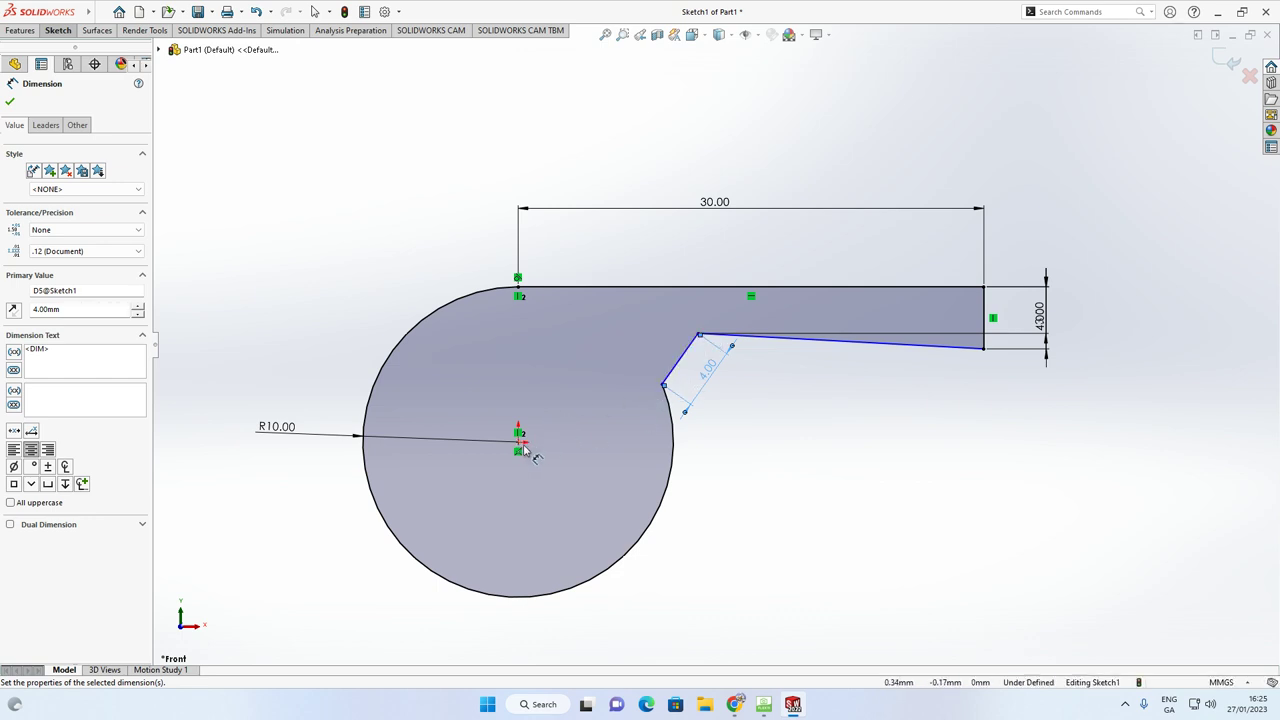
pyautogui.press('Escape')
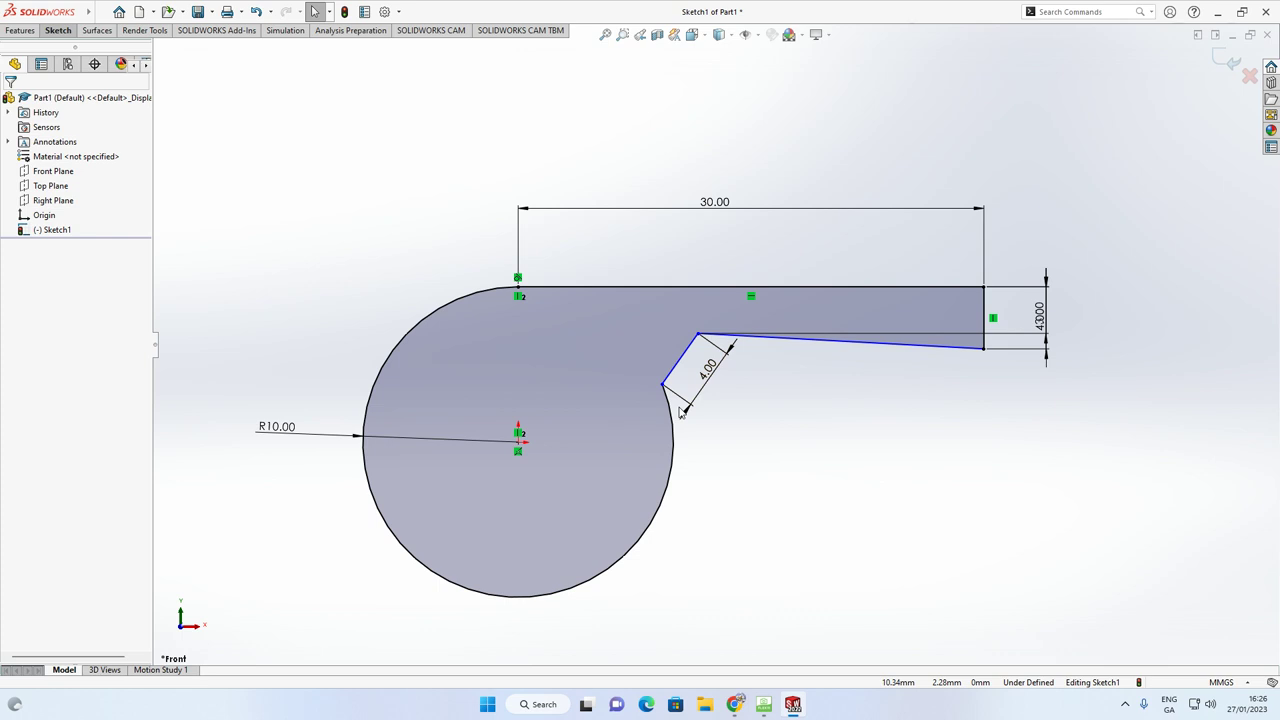
# Add a Coincident relation between the short slanted line and the origin point
pyautogui.click(681, 360)
pyautogui.click(763, 431)
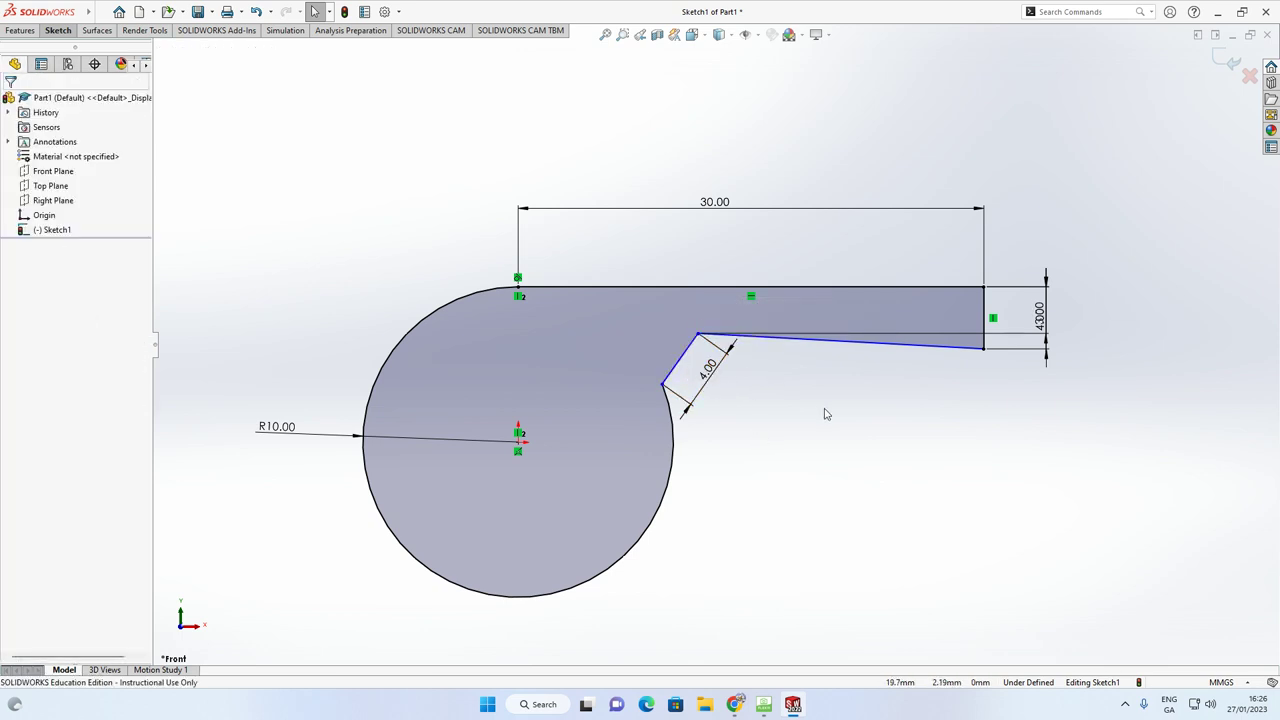
pyautogui.click(675, 377)
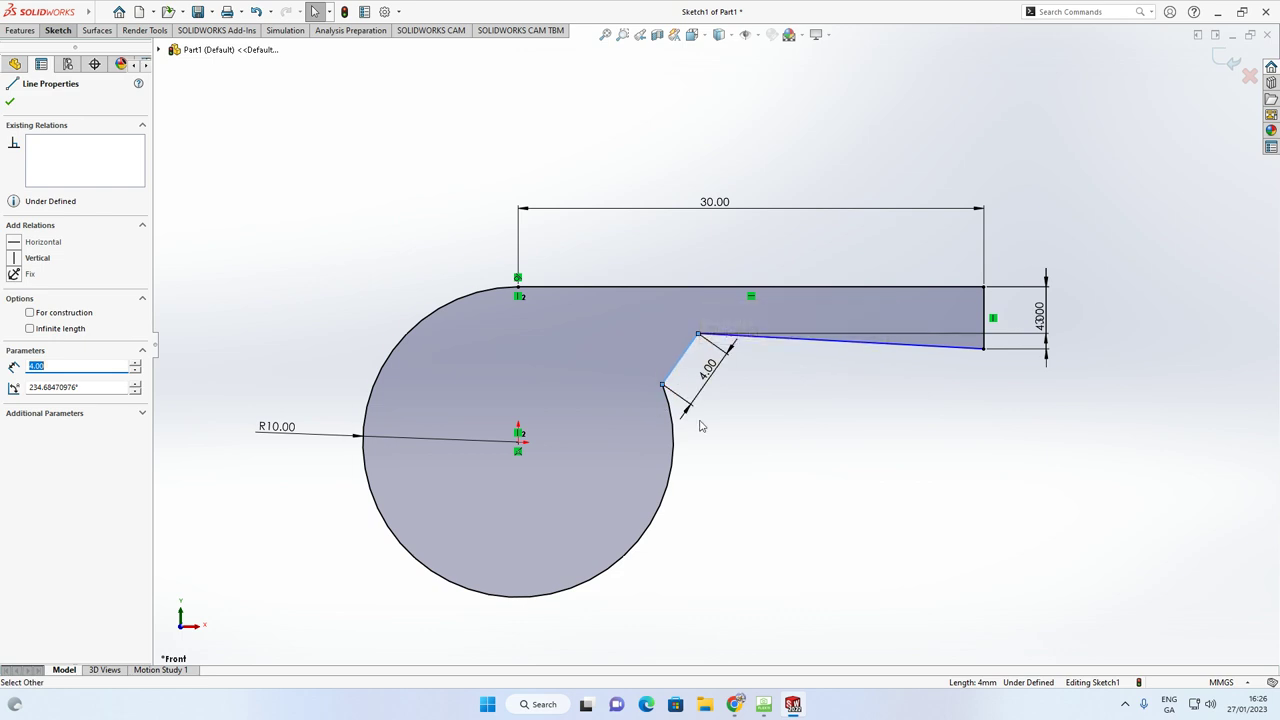
pyautogui.keyDown('ctrl'); pyautogui.click(520, 442); pyautogui.keyUp('ctrl')
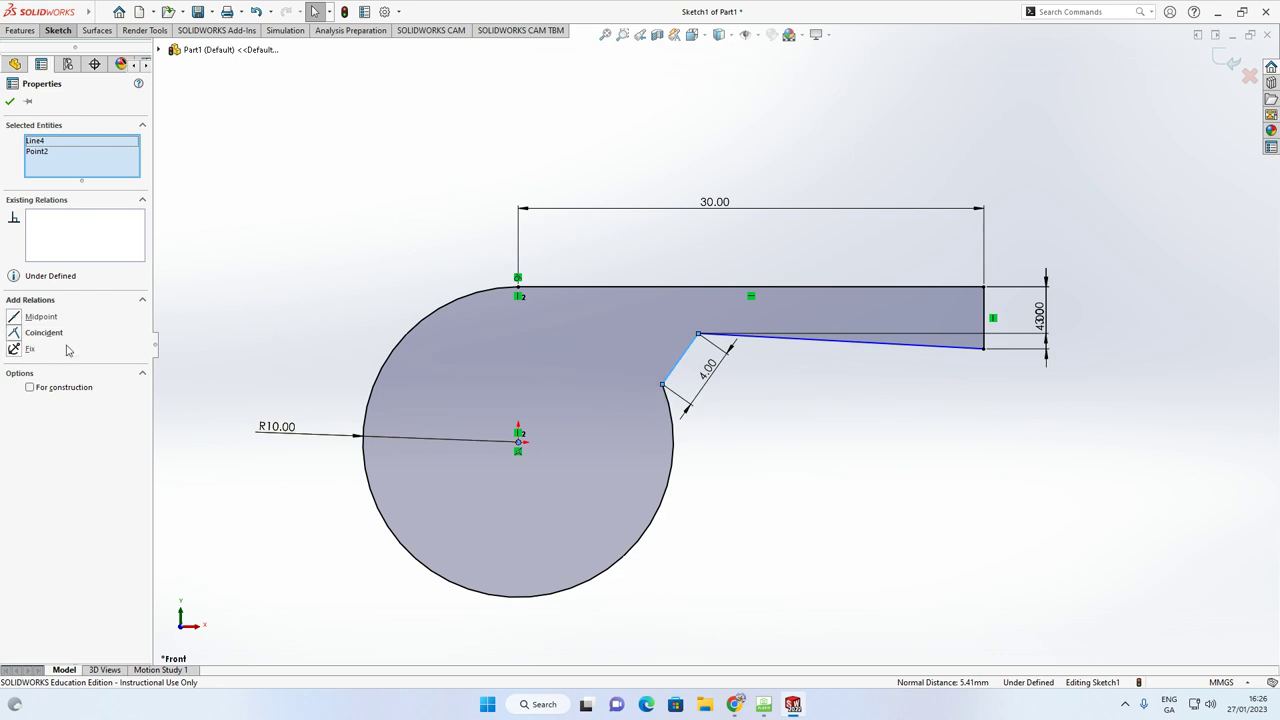
pyautogui.click(15, 337)
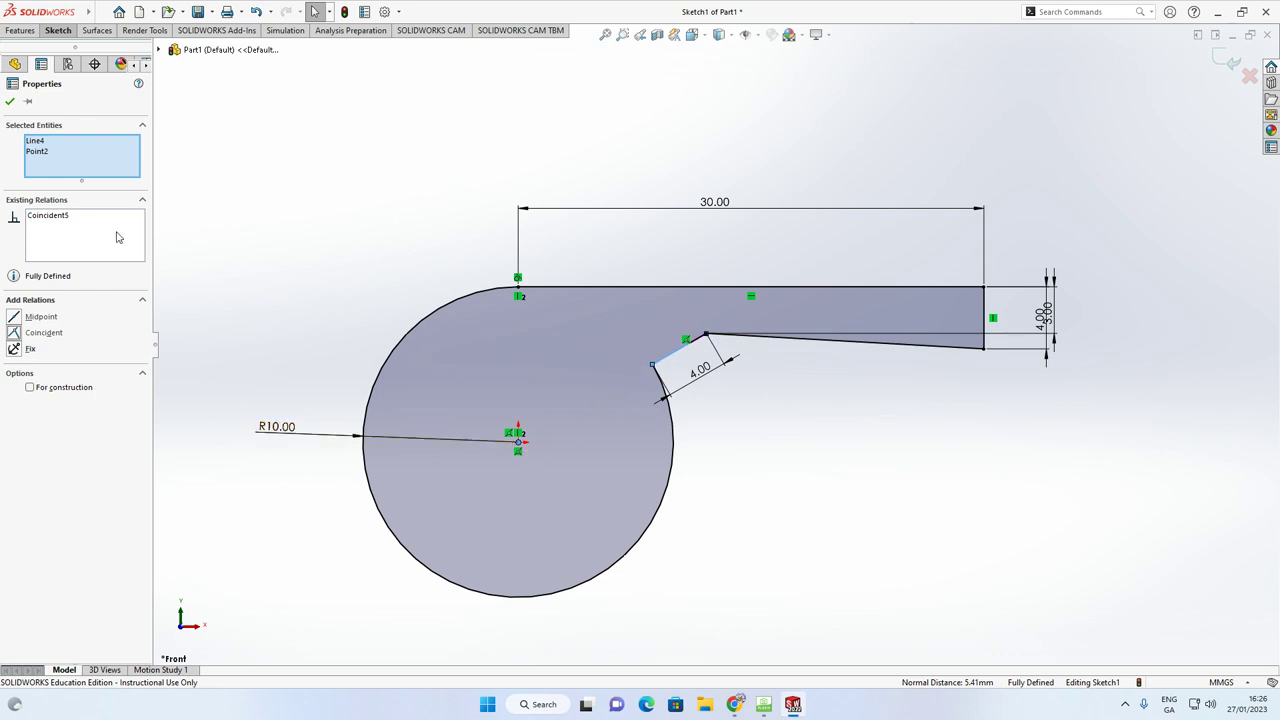
pyautogui.click(10, 101)
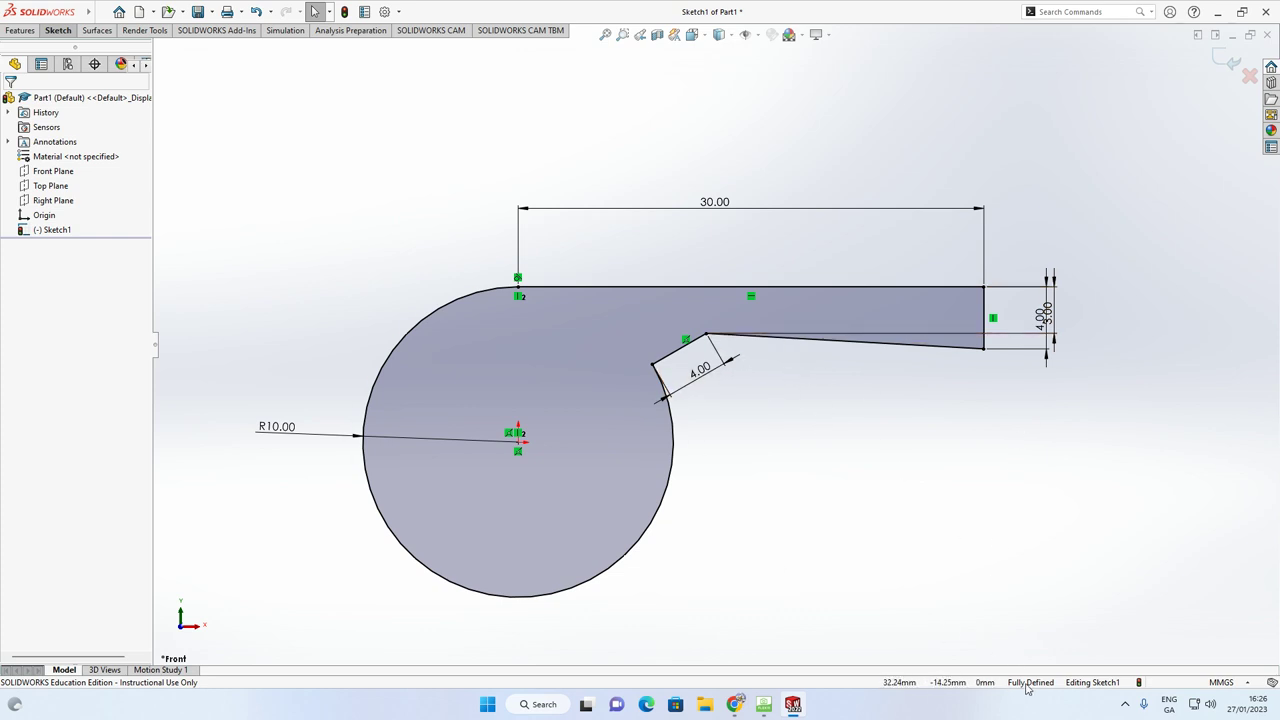
# Extrude the whistle profile as a boss with a Mid Plane end condition and a depth of 18 mm
pyautogui.press('z')
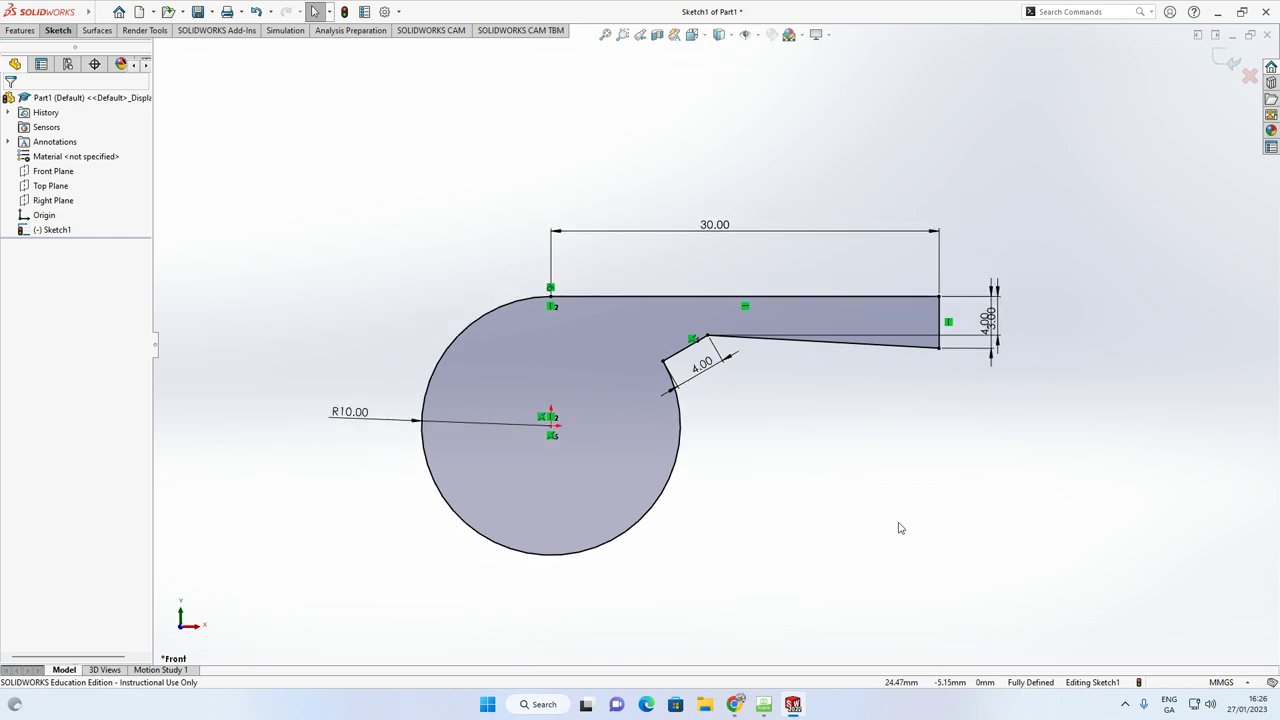
pyautogui.click(21, 31)
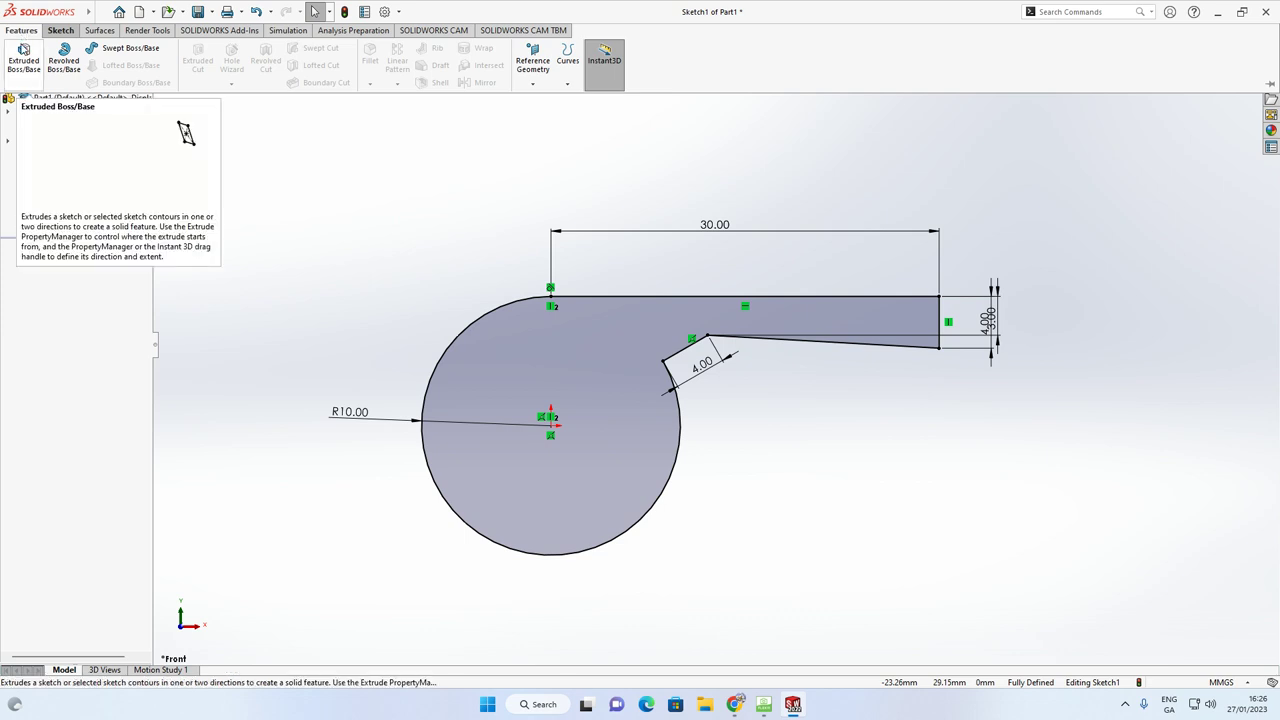
pyautogui.click(27, 62)
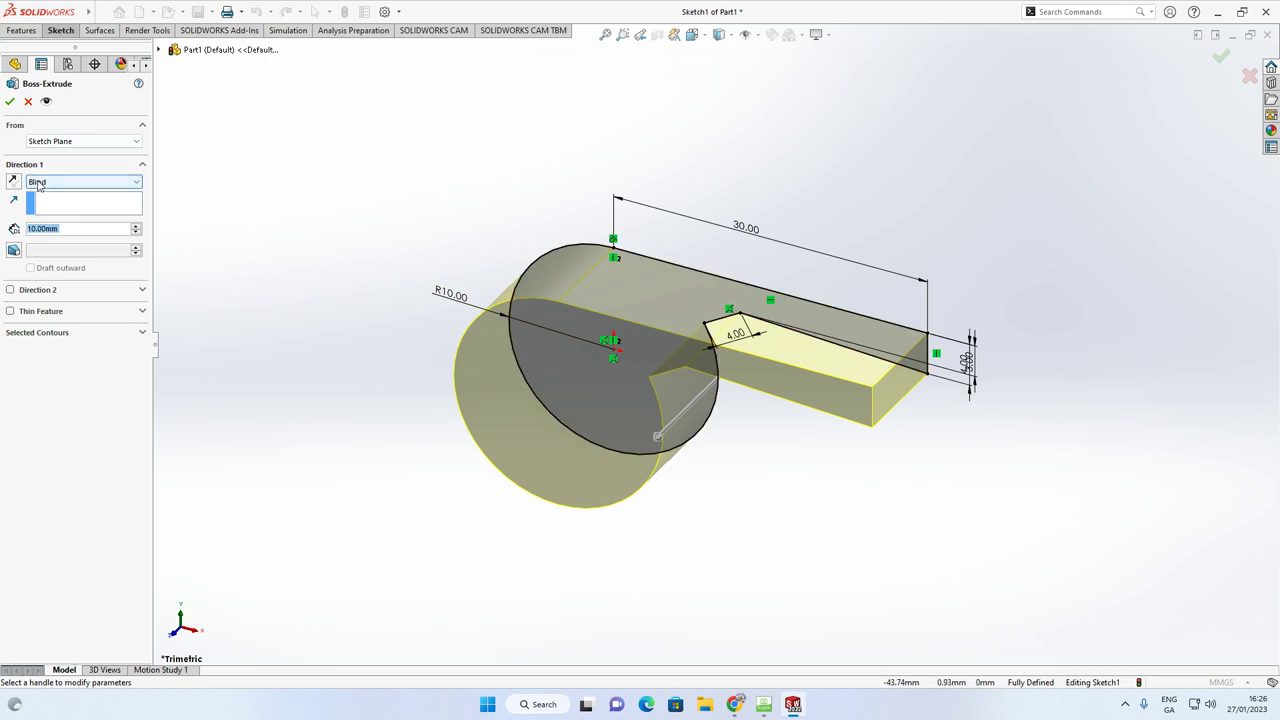
pyautogui.click(137, 185)
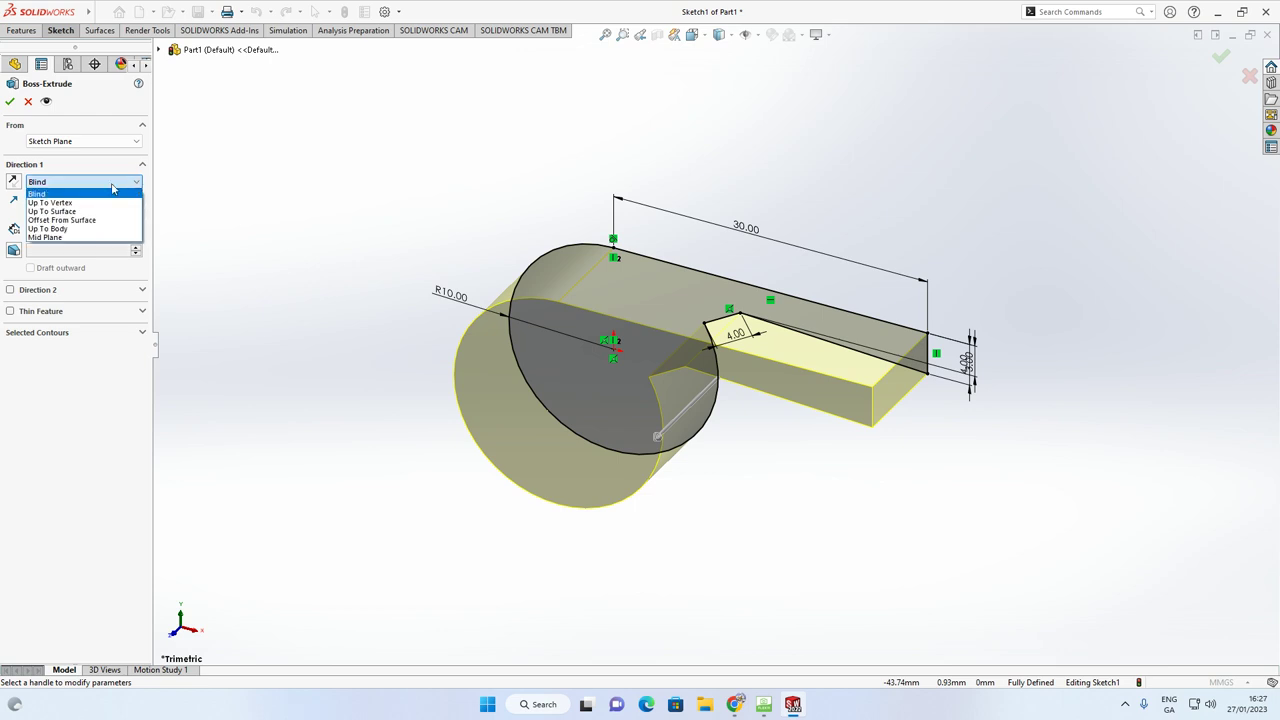
pyautogui.click(68, 238)
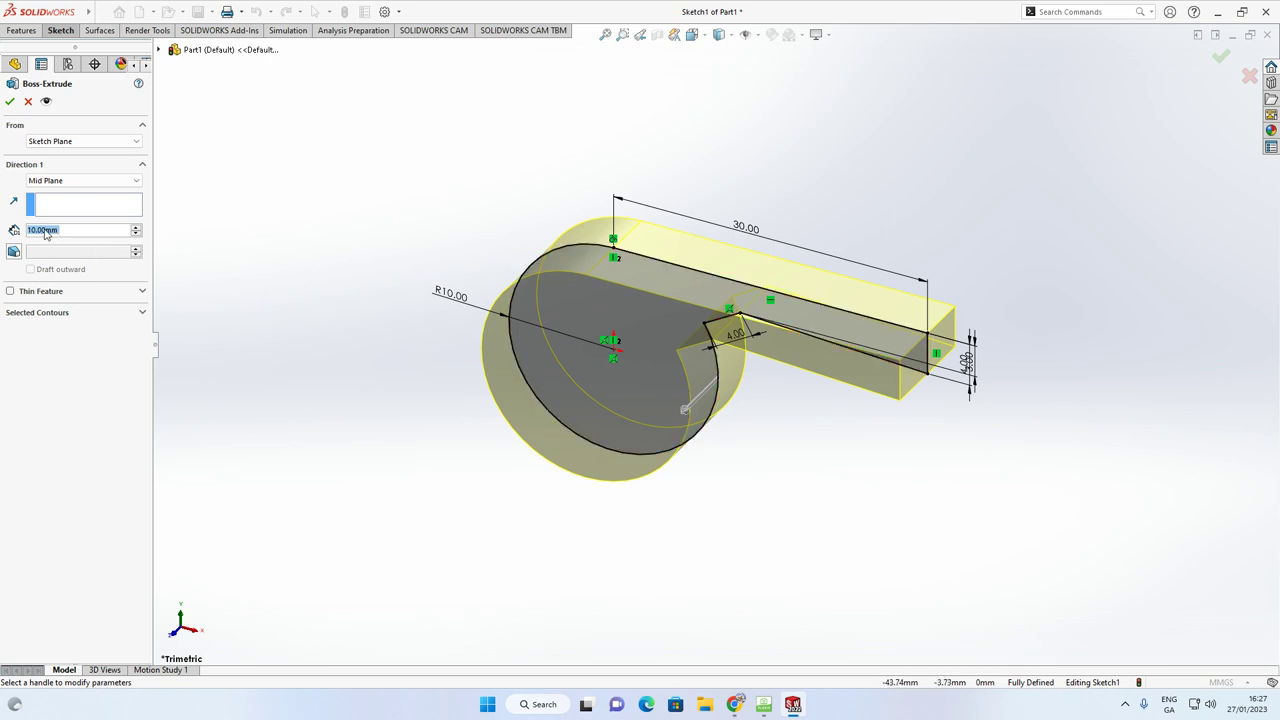
pyautogui.write('18')
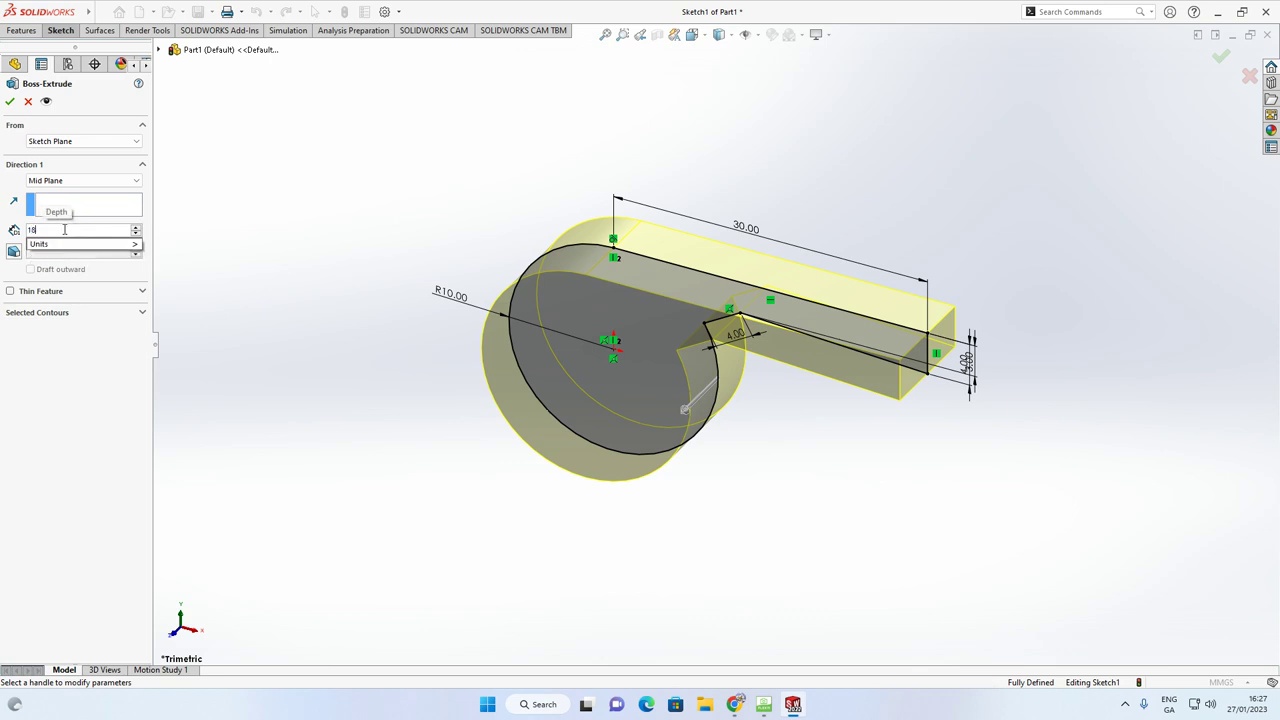
pyautogui.press('Return')
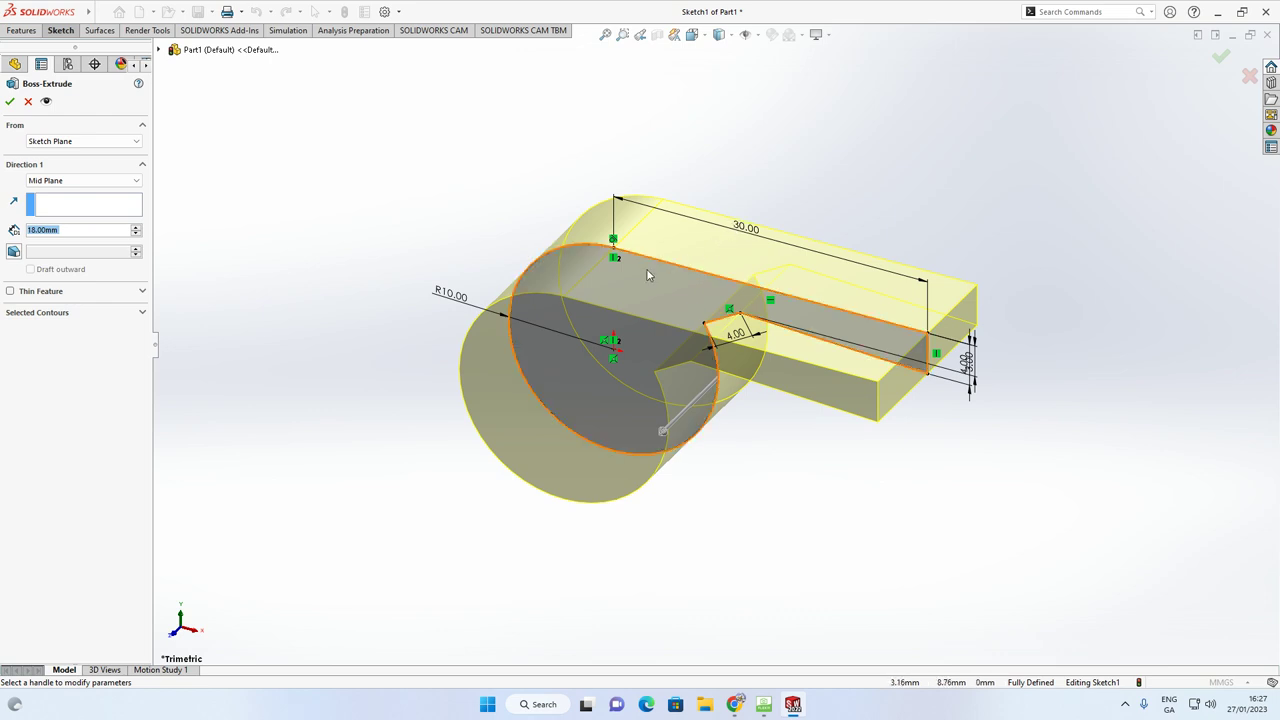
pyautogui.click(10, 101)
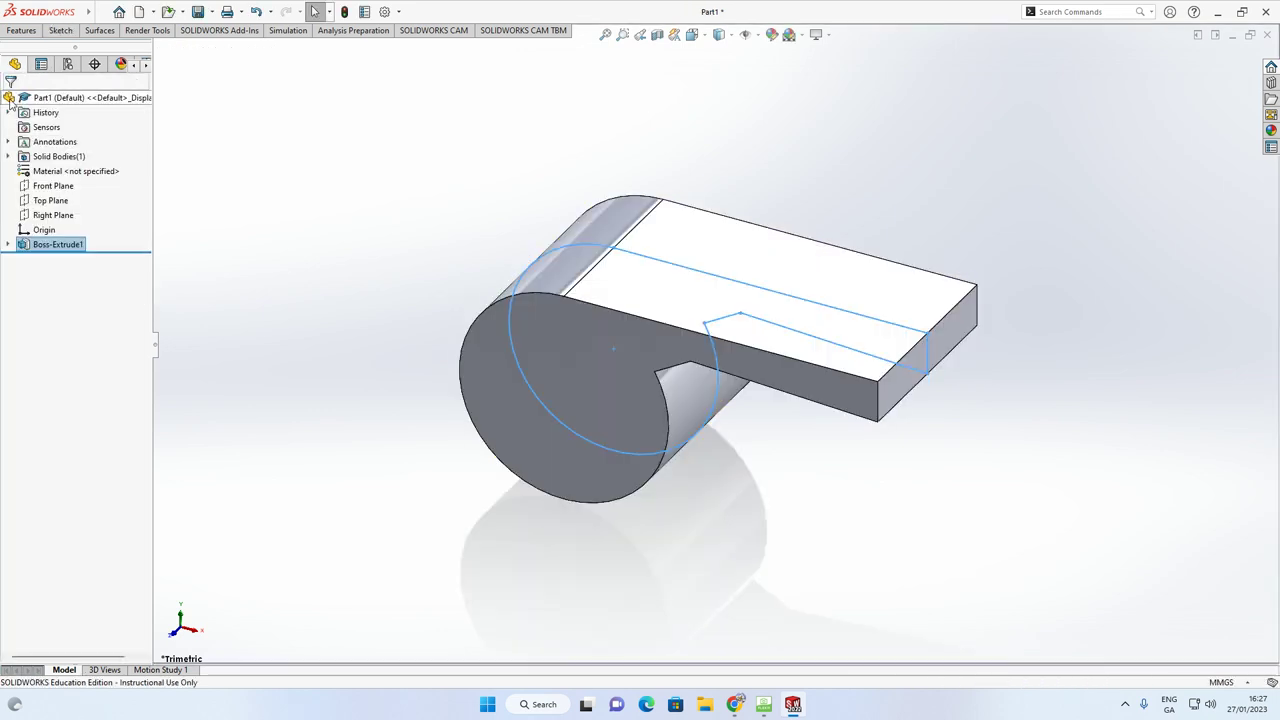
pyautogui.click(341, 162)
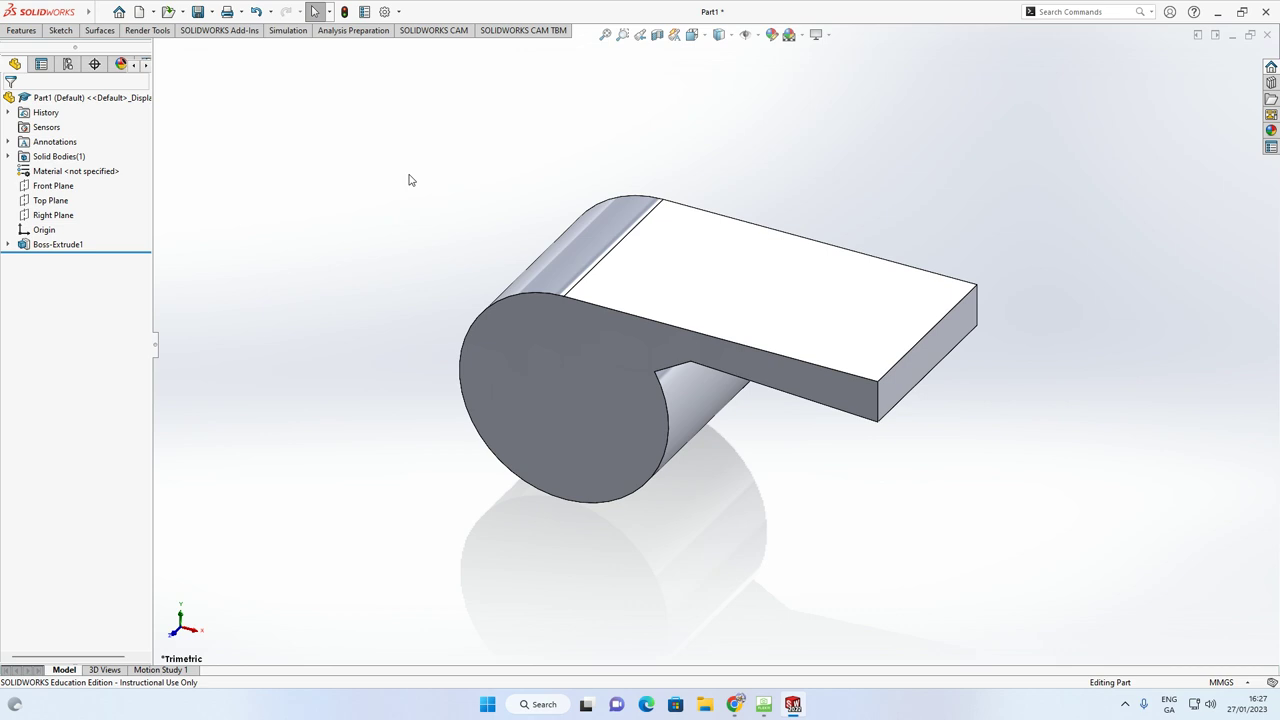
# Start a sketch on the whistle's flat top face and draw a horizontal centreline from the origin to the outer end edge
pyautogui.click(764, 703)
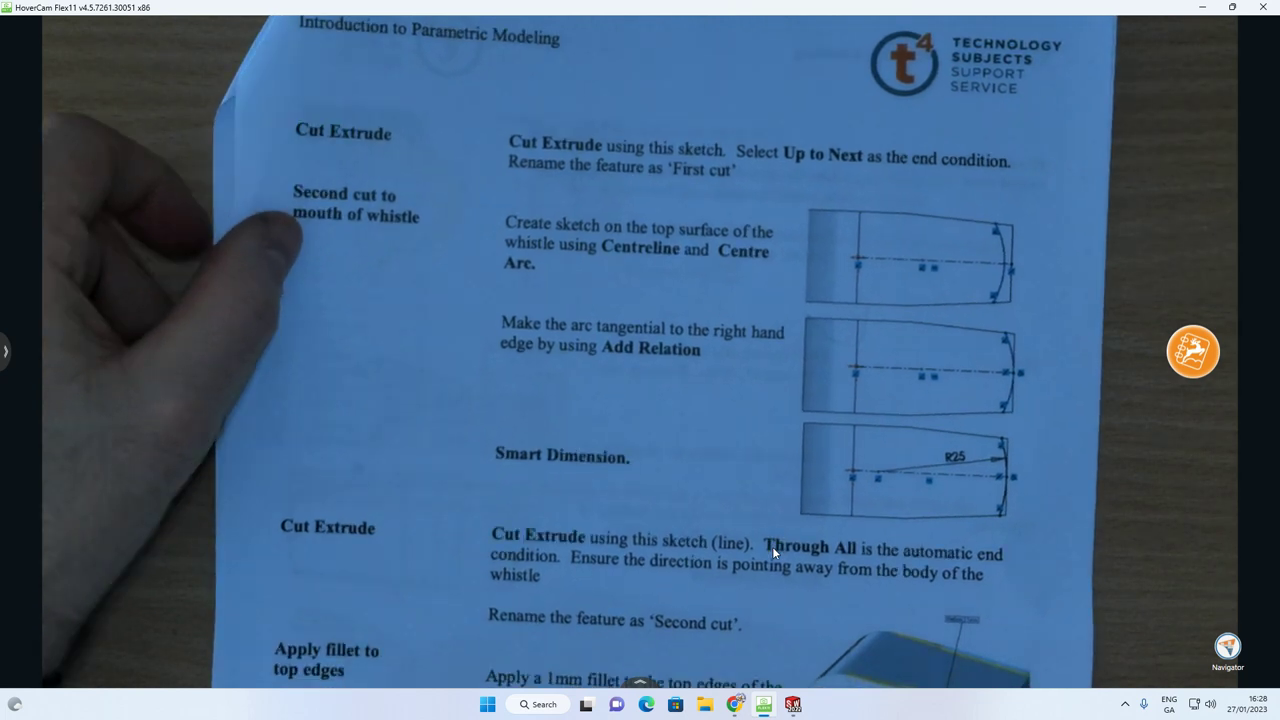
pyautogui.click(798, 700)
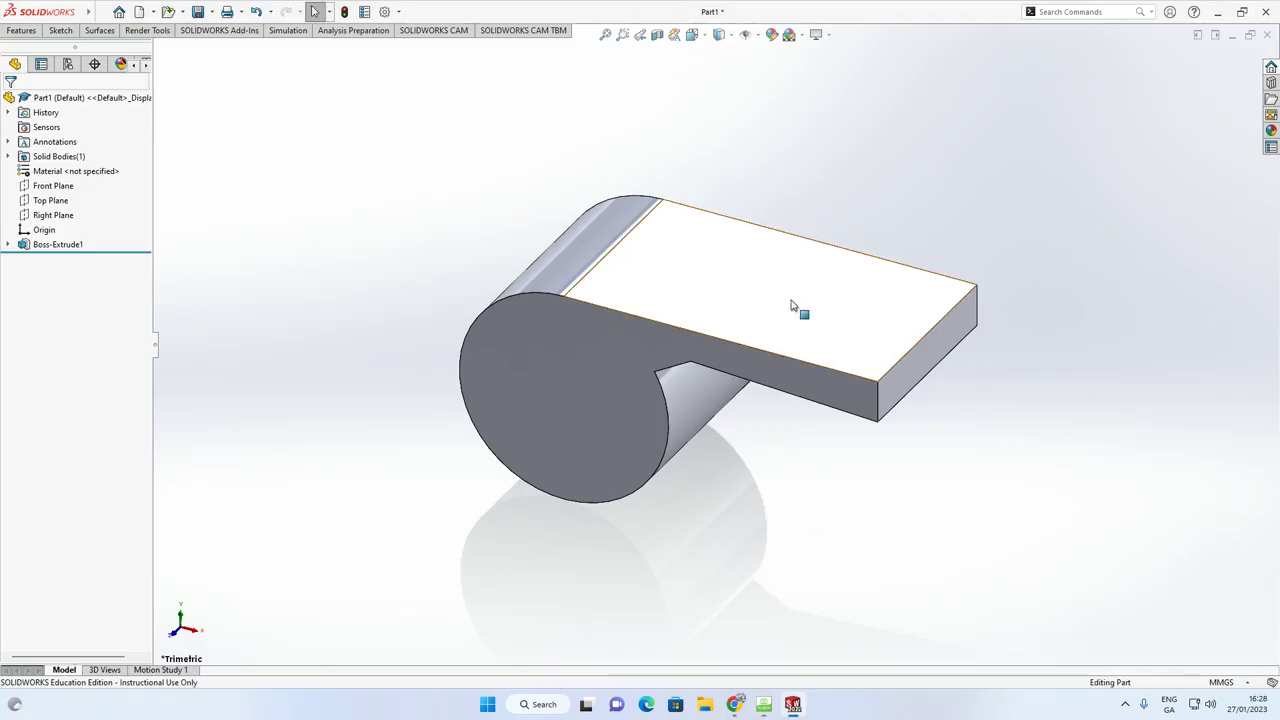
pyautogui.click(825, 300)
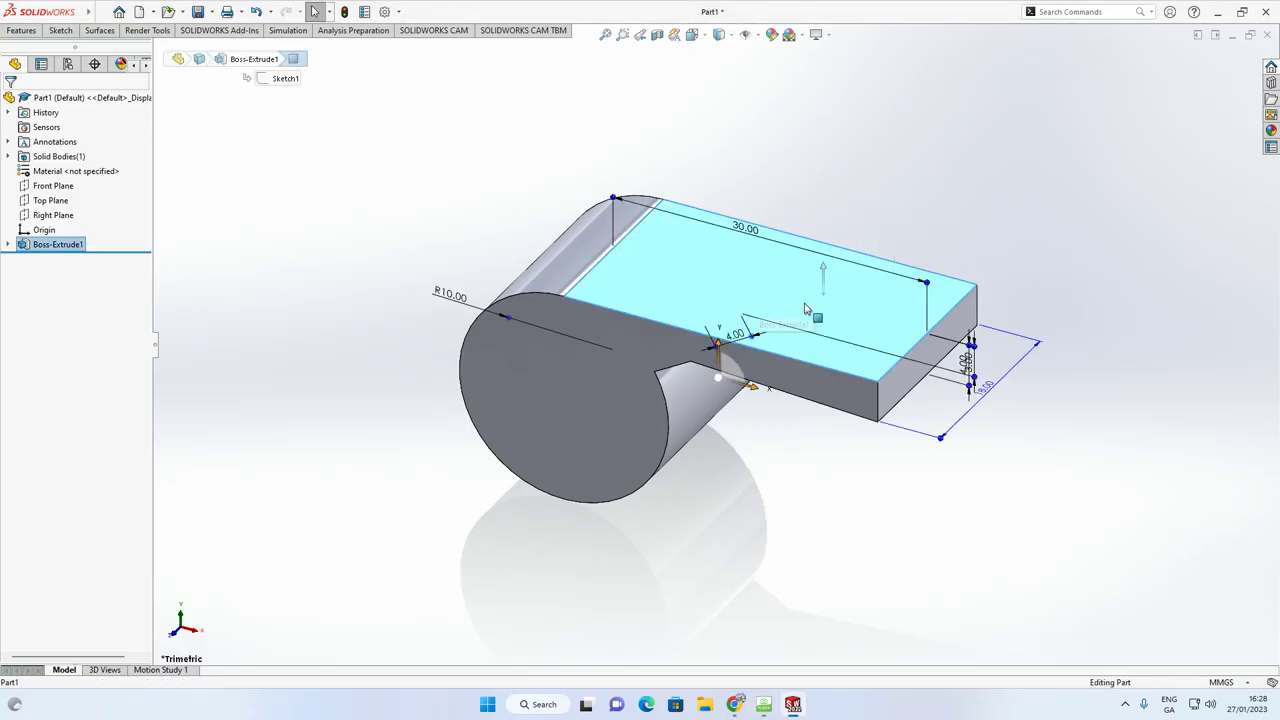
pyautogui.click(950, 201)
pyautogui.click(882, 261)
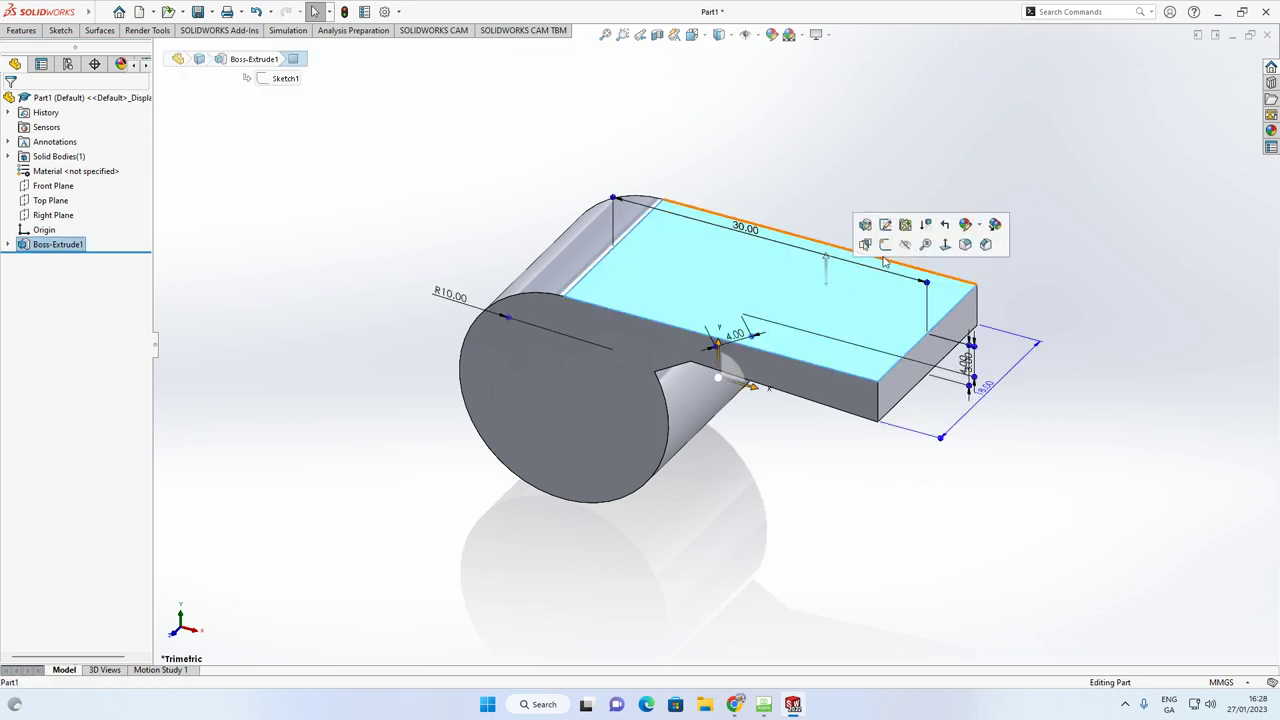
pyautogui.click(889, 250)
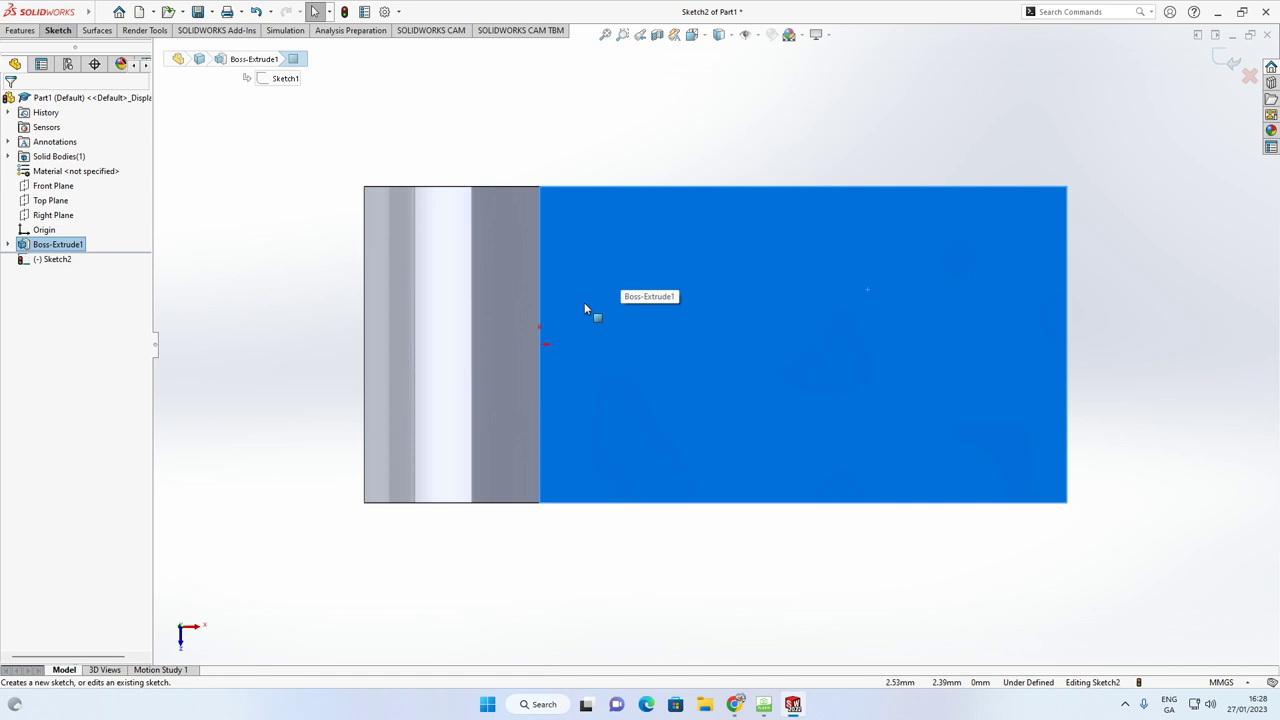
pyautogui.click(60, 31)
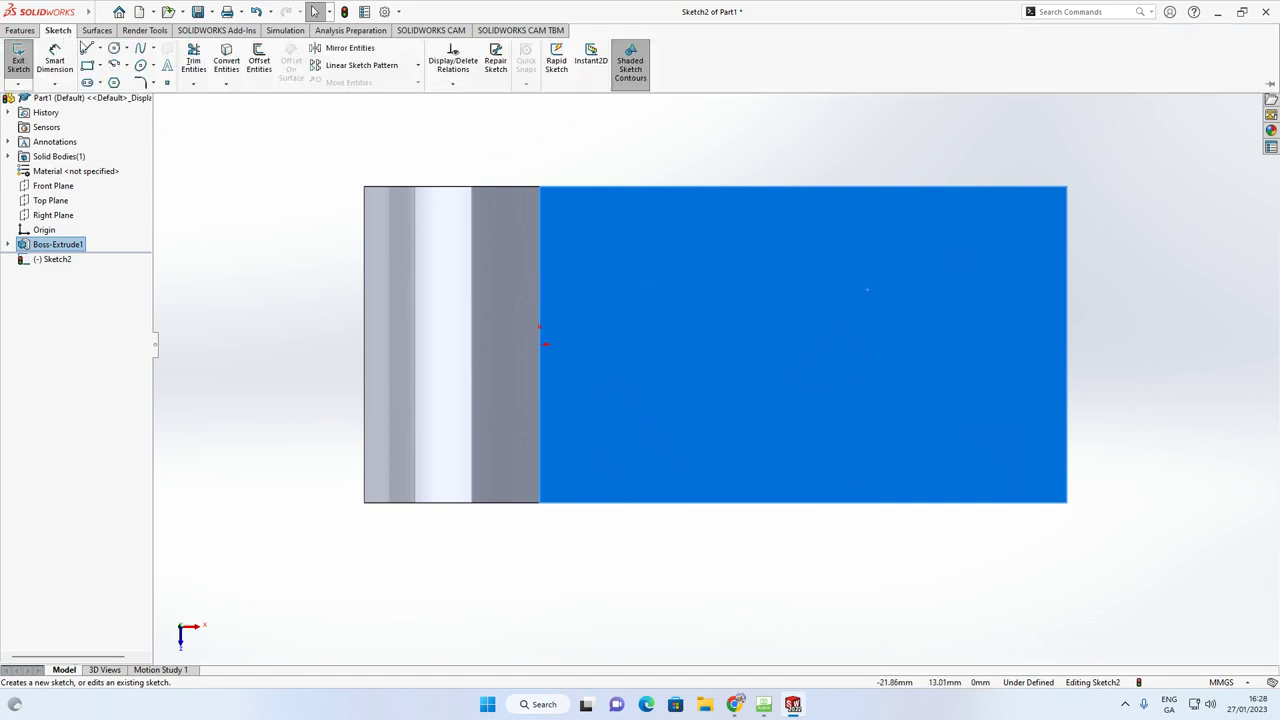
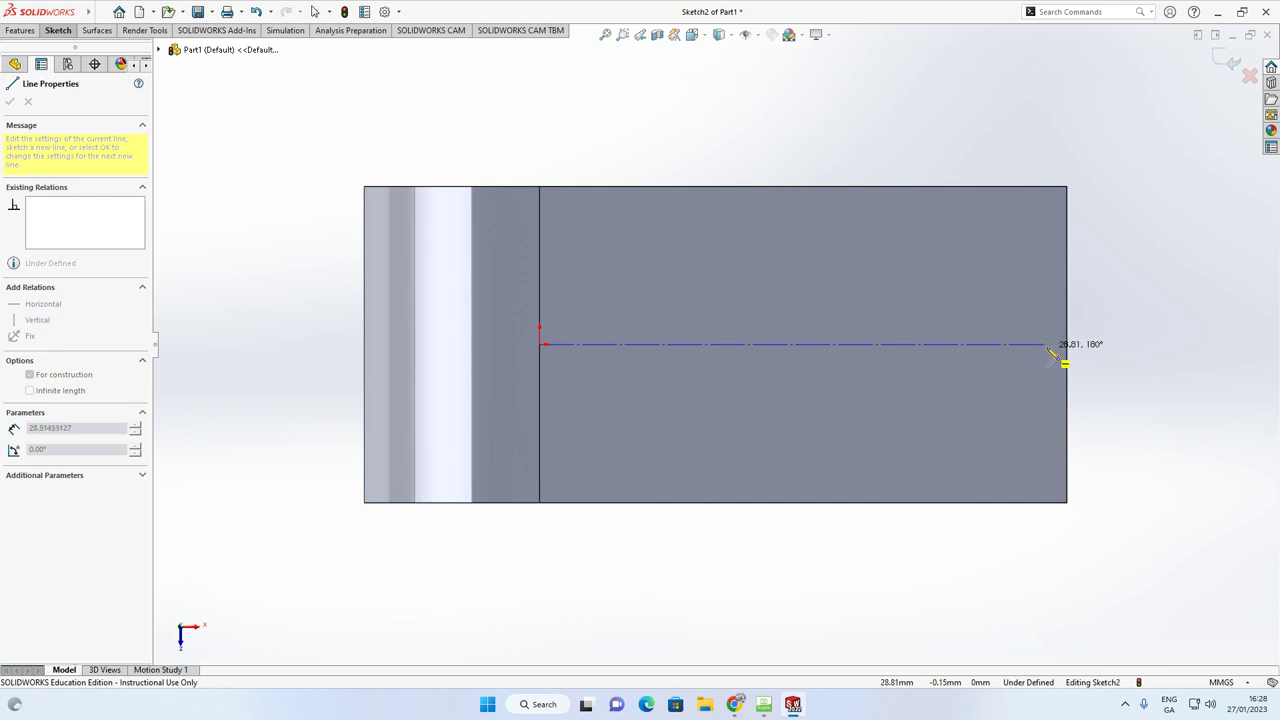
pyautogui.click(1066, 345)
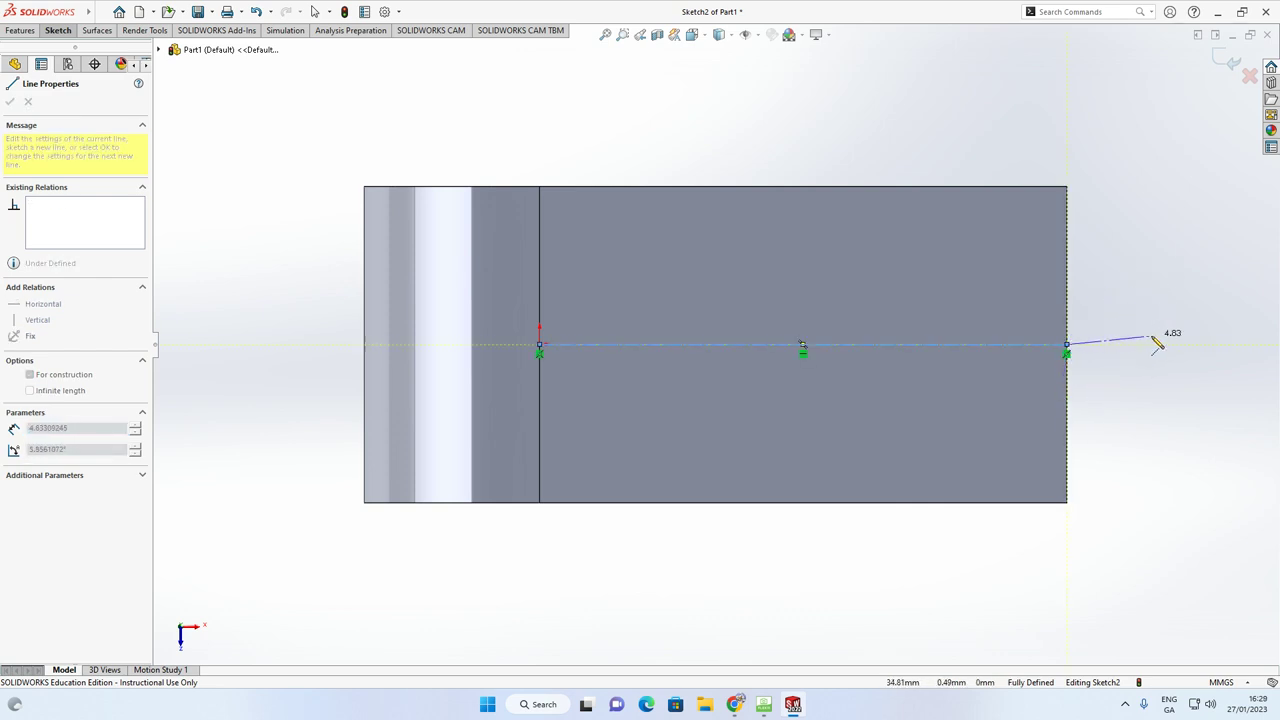
# Sketch a closed triangle at the upper outer corner of the top face, about 3 mm wide at the end, with a slanted side about 20.6 mm long
pyautogui.press('Escape')
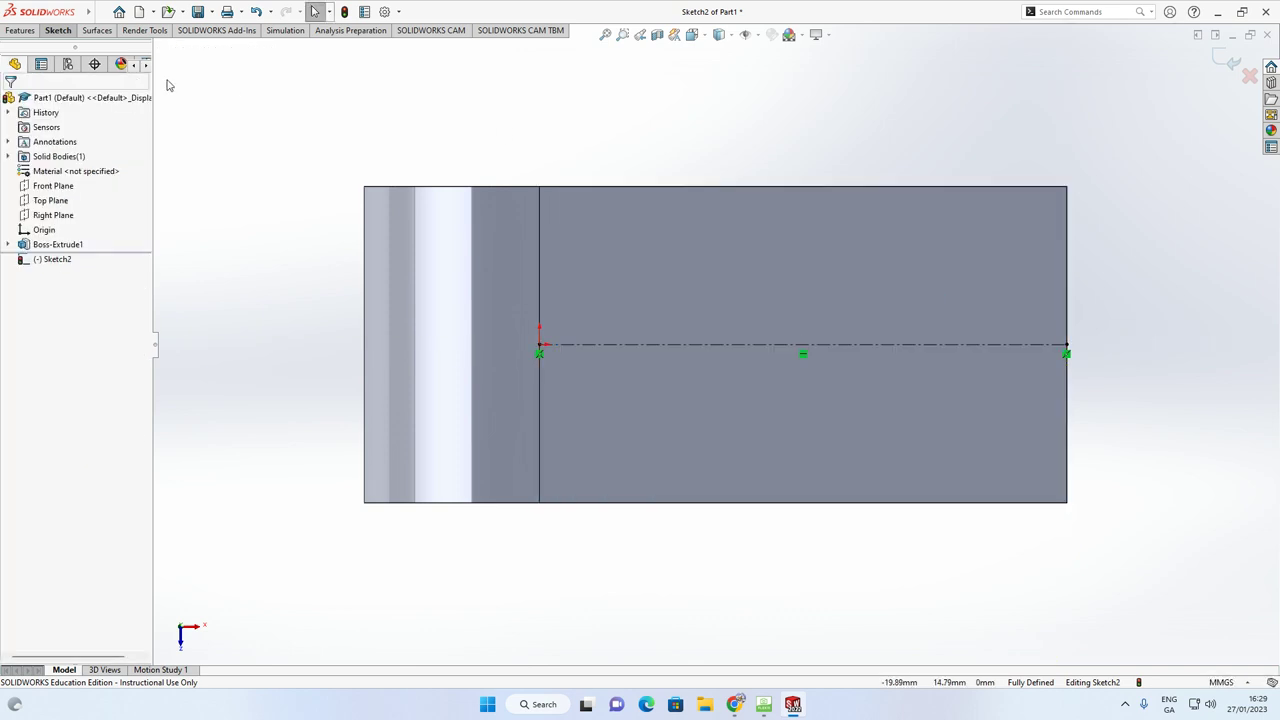
pyautogui.click(58, 30)
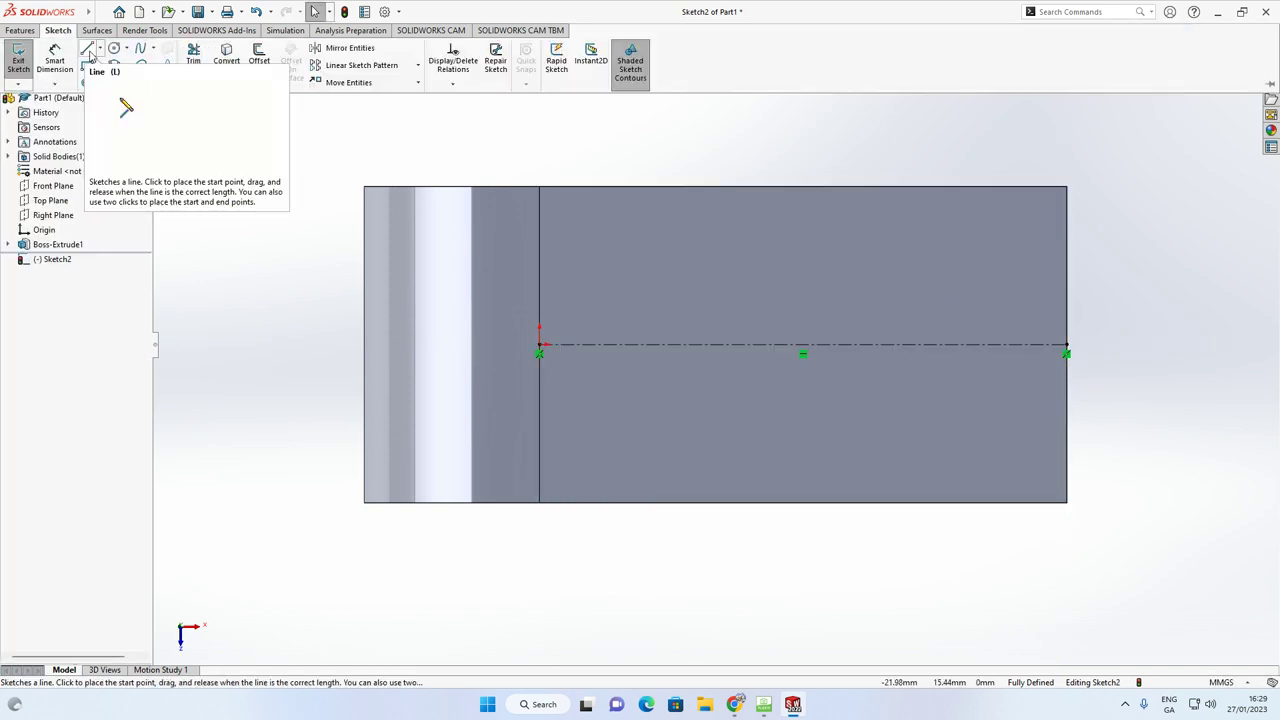
pyautogui.click(88, 52)
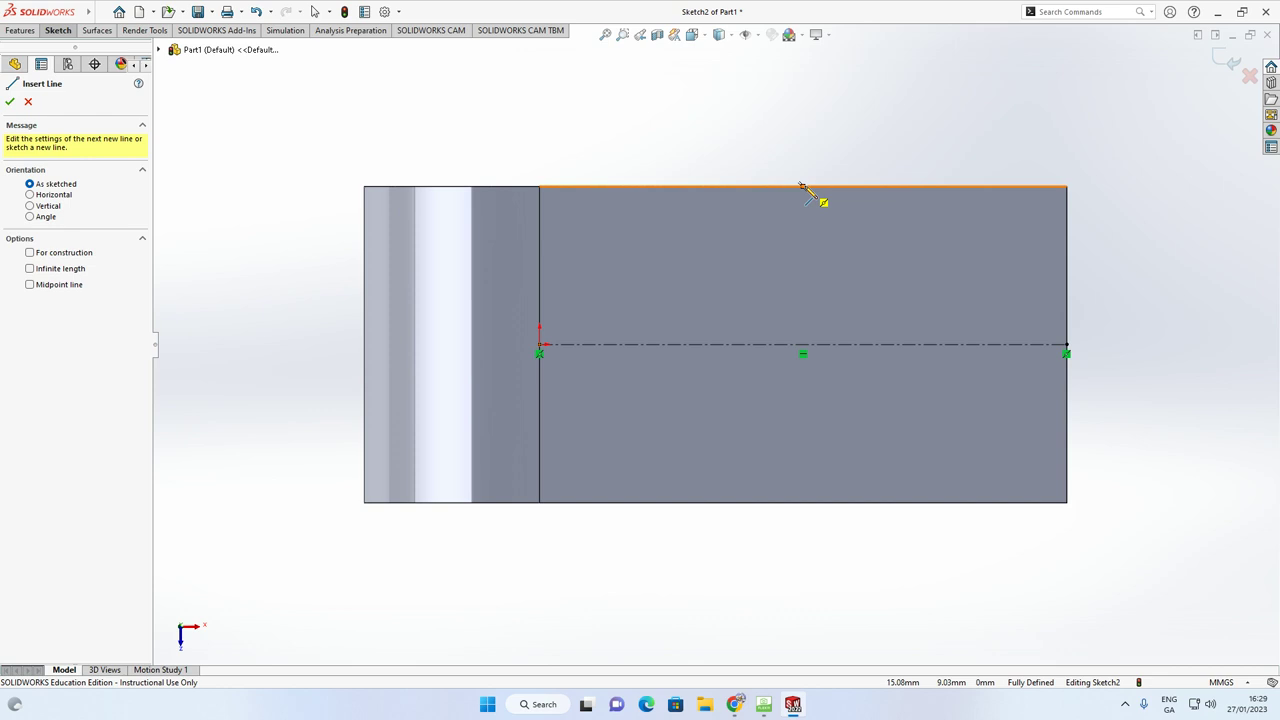
pyautogui.click(709, 187)
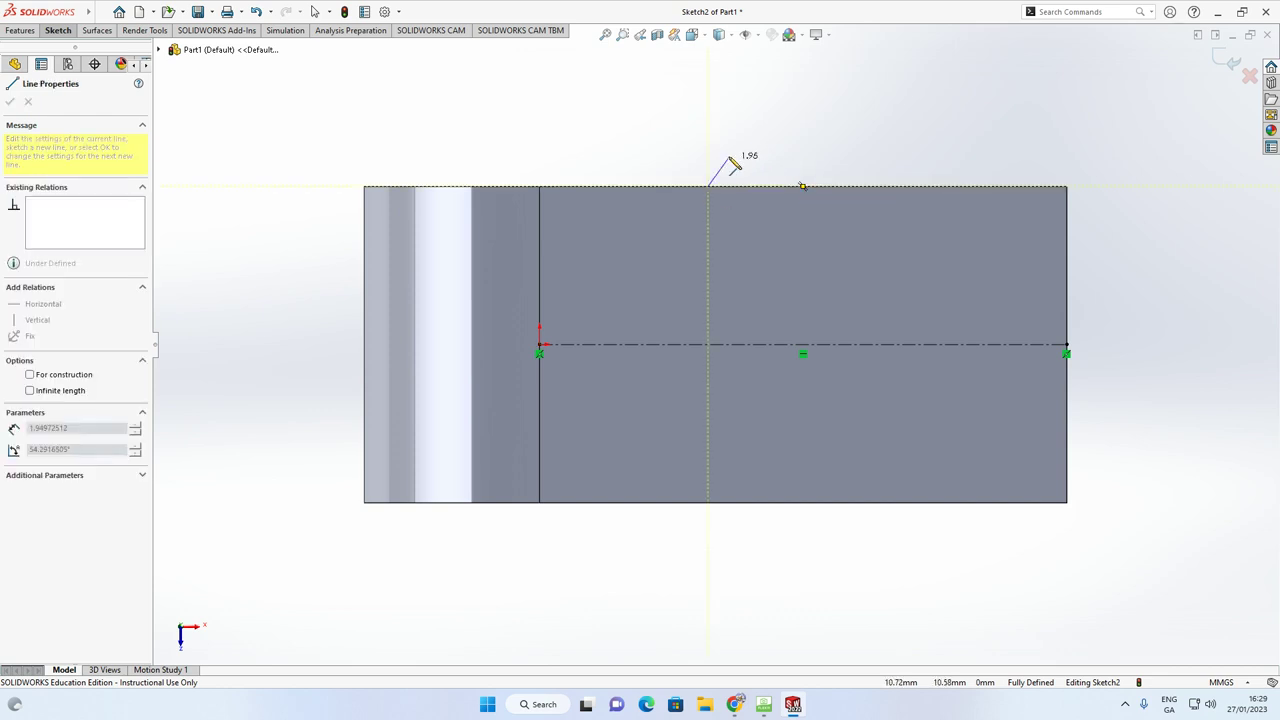
pyautogui.click(1067, 187)
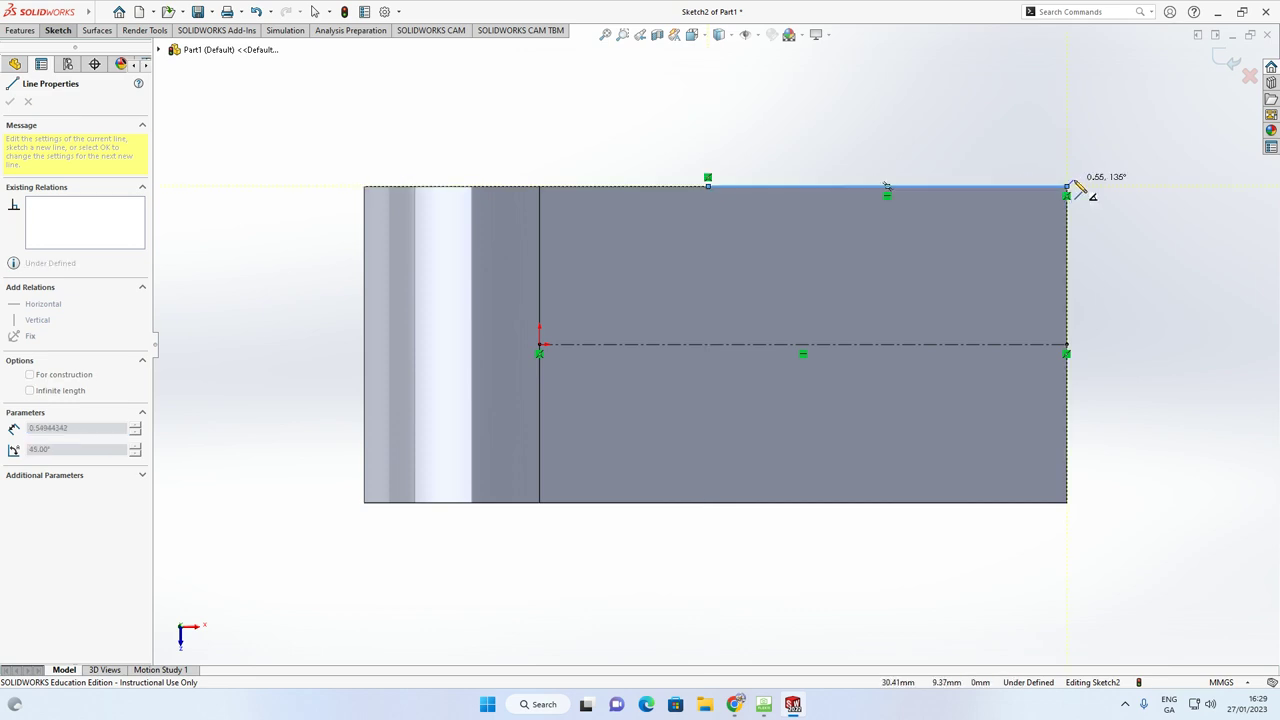
pyautogui.click(1067, 238)
pyautogui.click(708, 187)
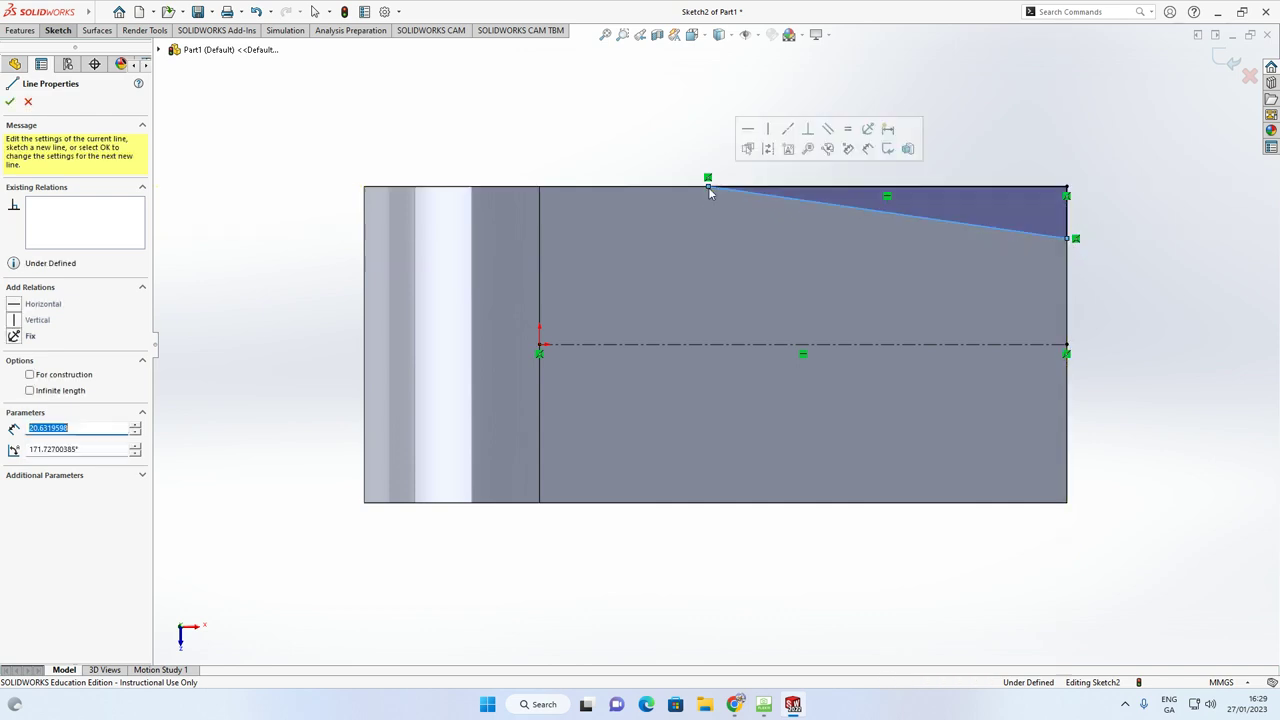
pyautogui.press('Escape')
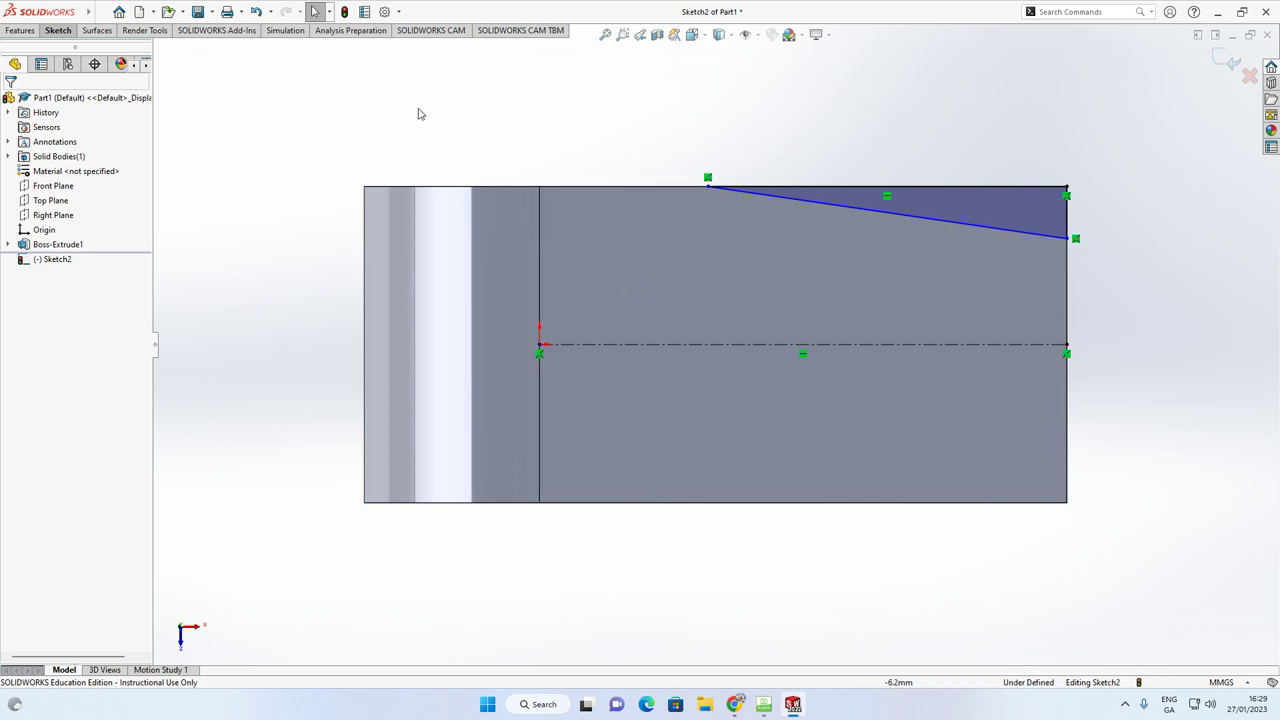
# Dimension the triangle's horizontal side along the face edge with a length of 20 mm
pyautogui.click(60, 31)
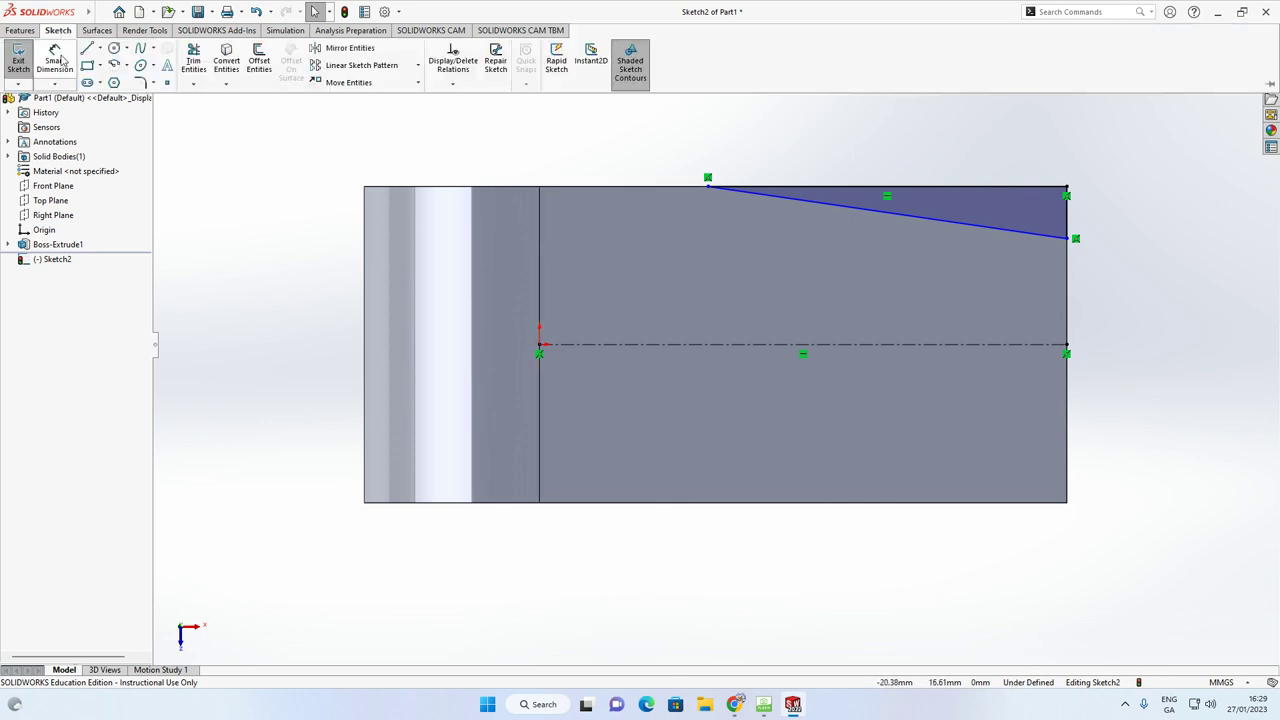
pyautogui.click(878, 186)
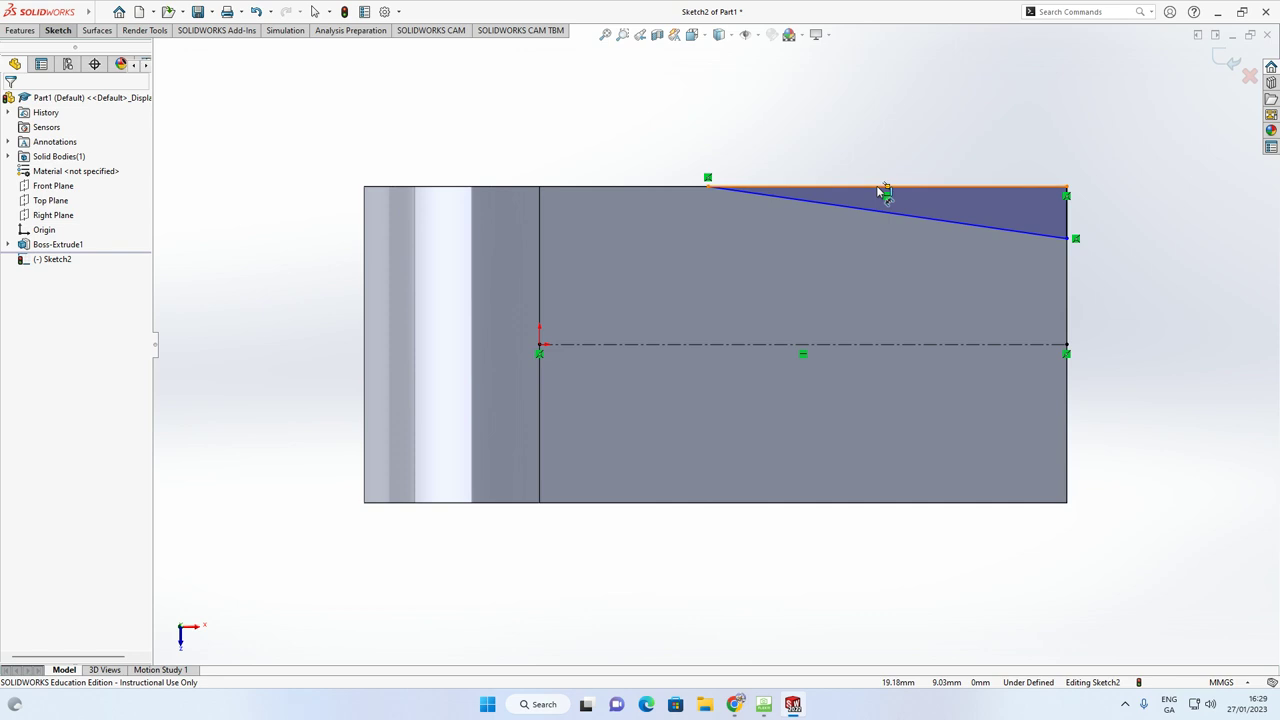
pyautogui.click(879, 163)
pyautogui.write('20')
pyautogui.press('Return')
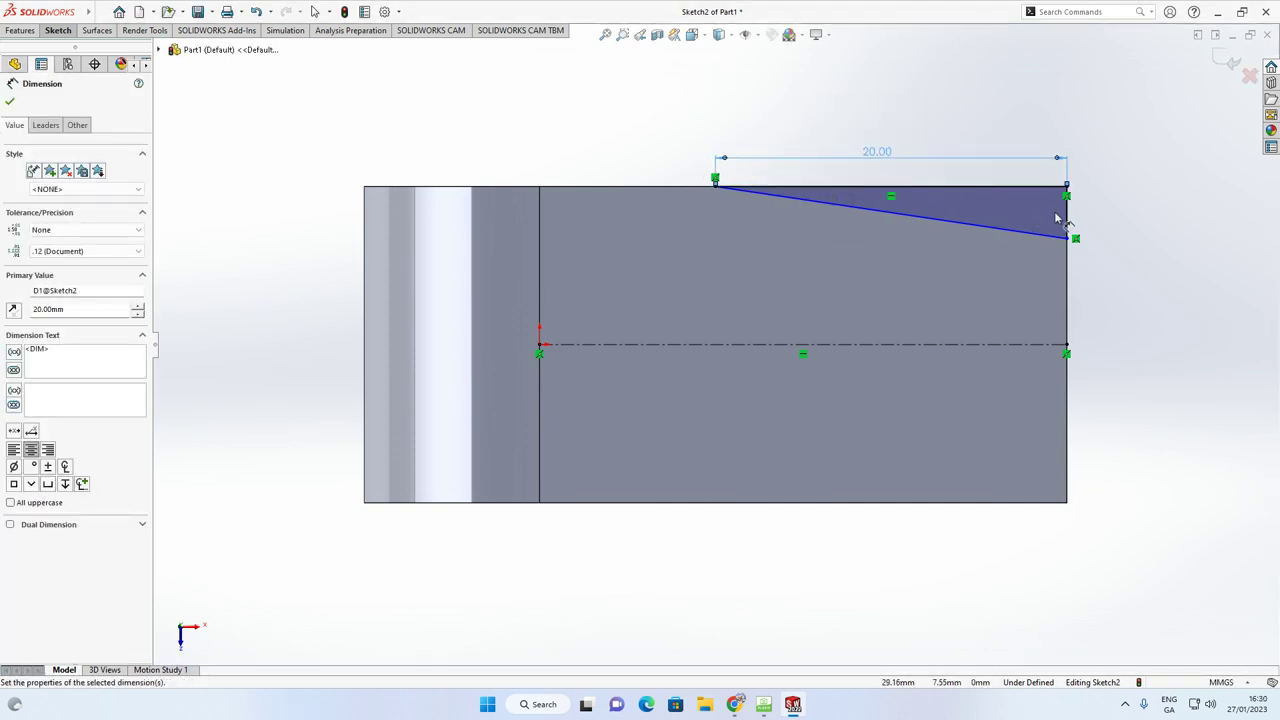
# Dimension the triangle's short vertical side on the outer end edge with a length of 1.5 mm
pyautogui.click(1068, 220)
pyautogui.click(1100, 214)
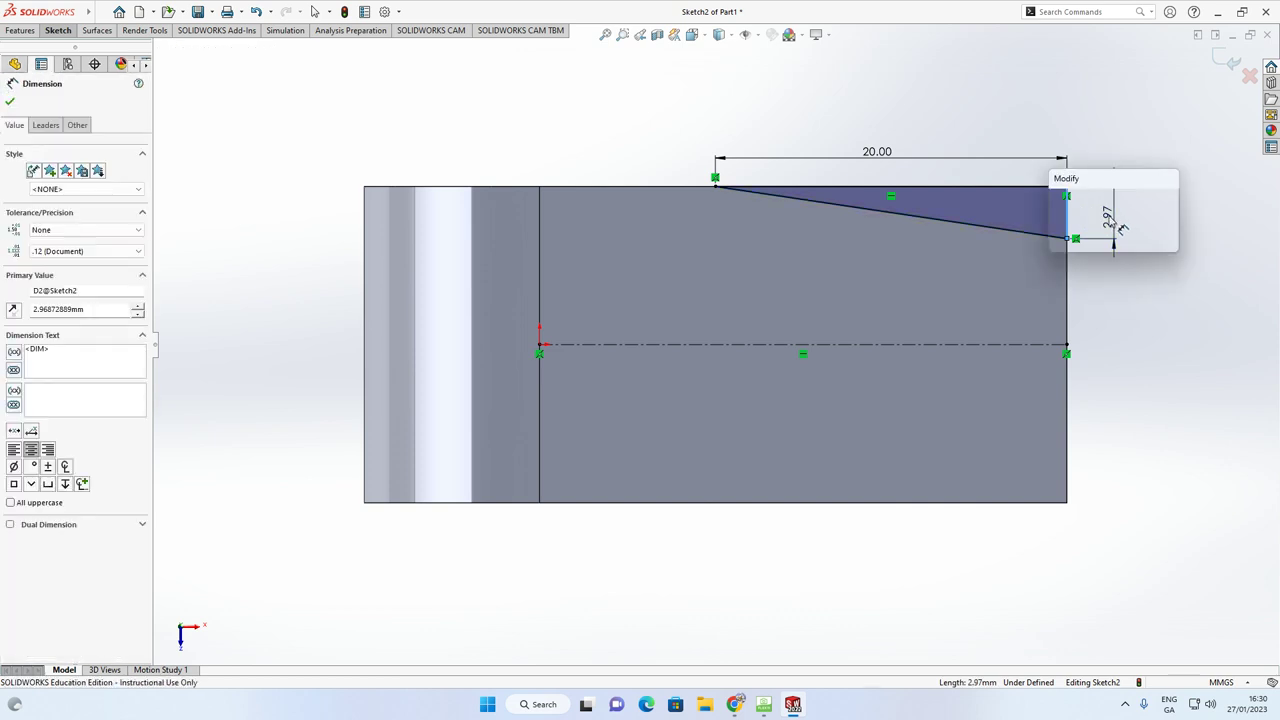
pyautogui.write('1.5')
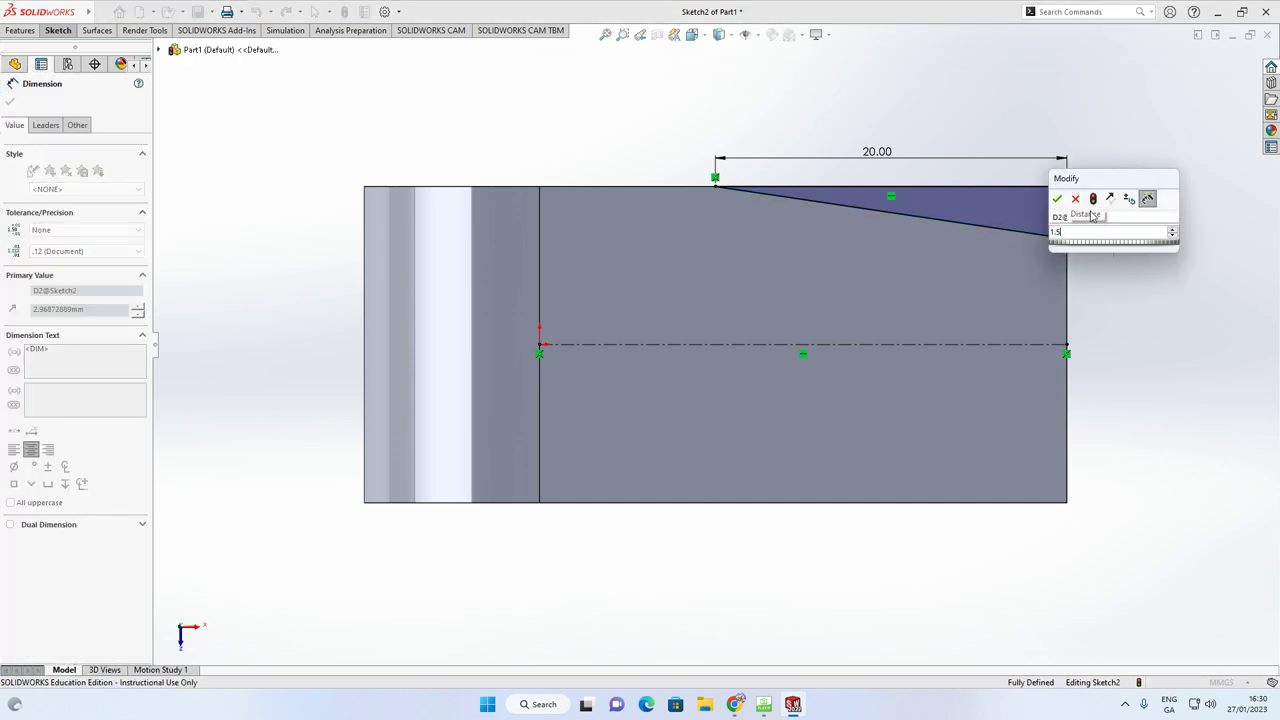
pyautogui.press('Return')
pyautogui.scroll(-1, 1116, 224)
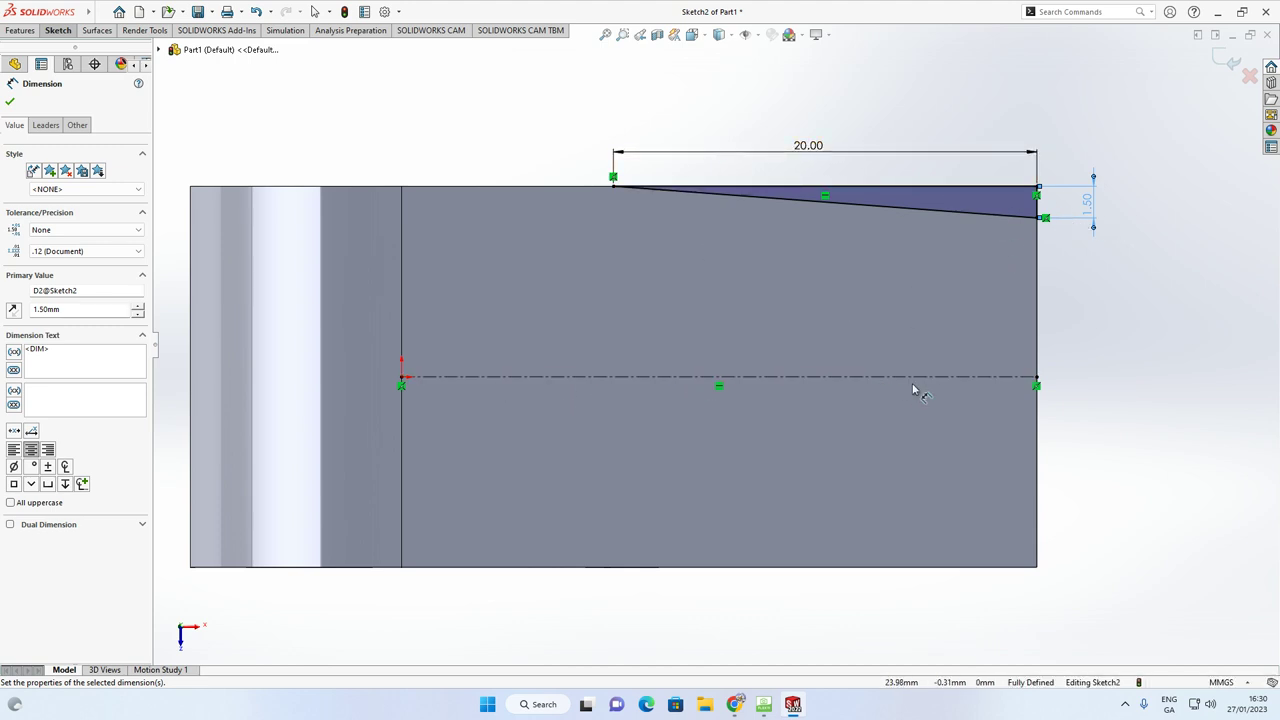
# Mirror the triangle's three lines about the horizontal centreline, keeping the original
pyautogui.click(56, 32)
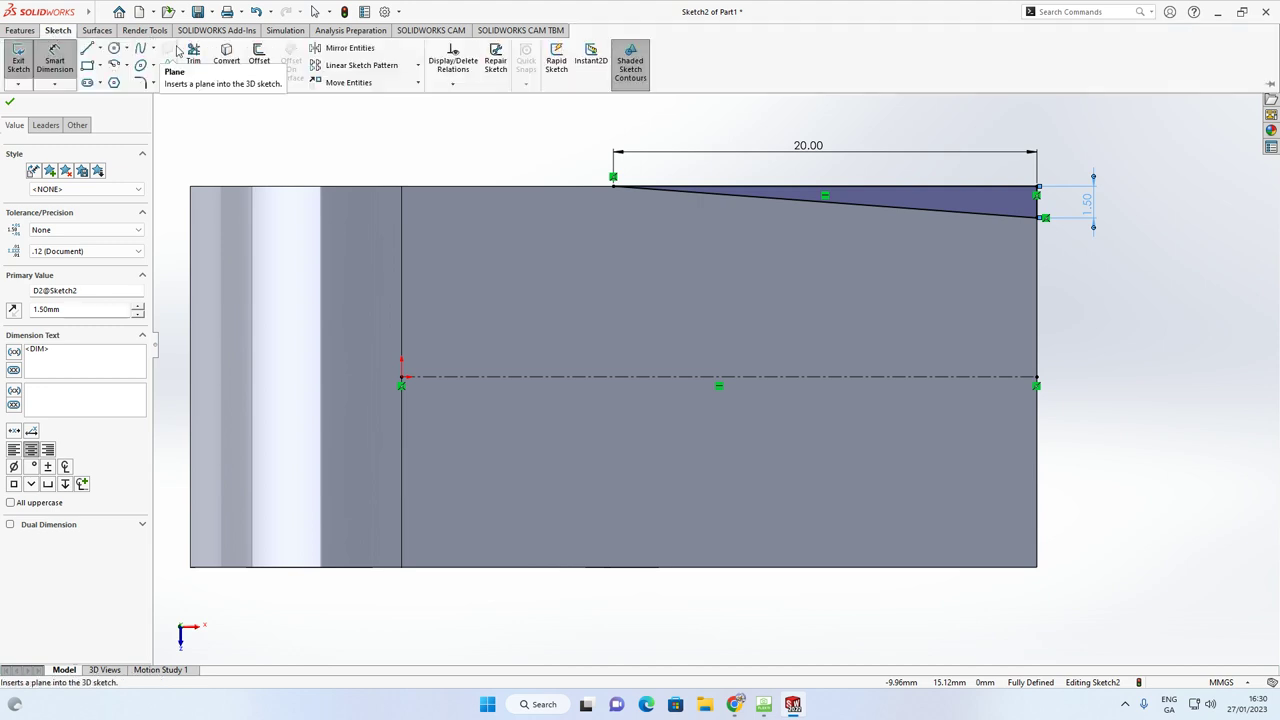
pyautogui.click(370, 50)
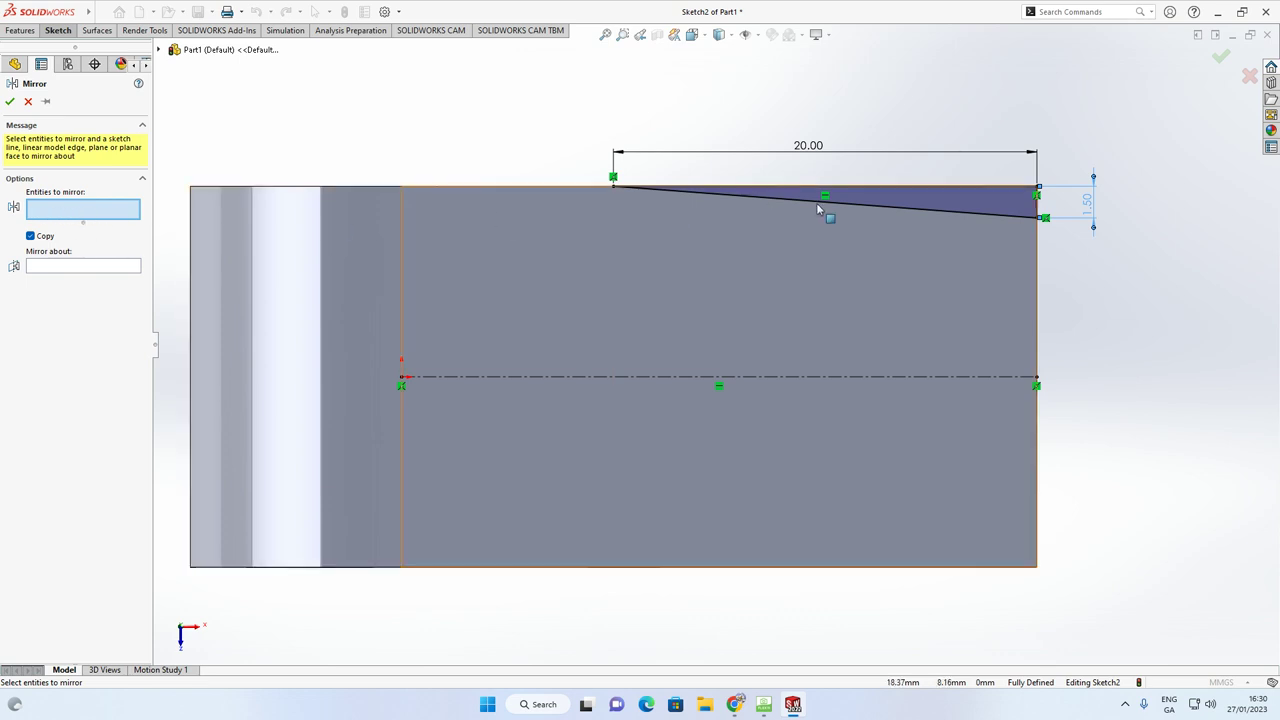
pyautogui.click(894, 213)
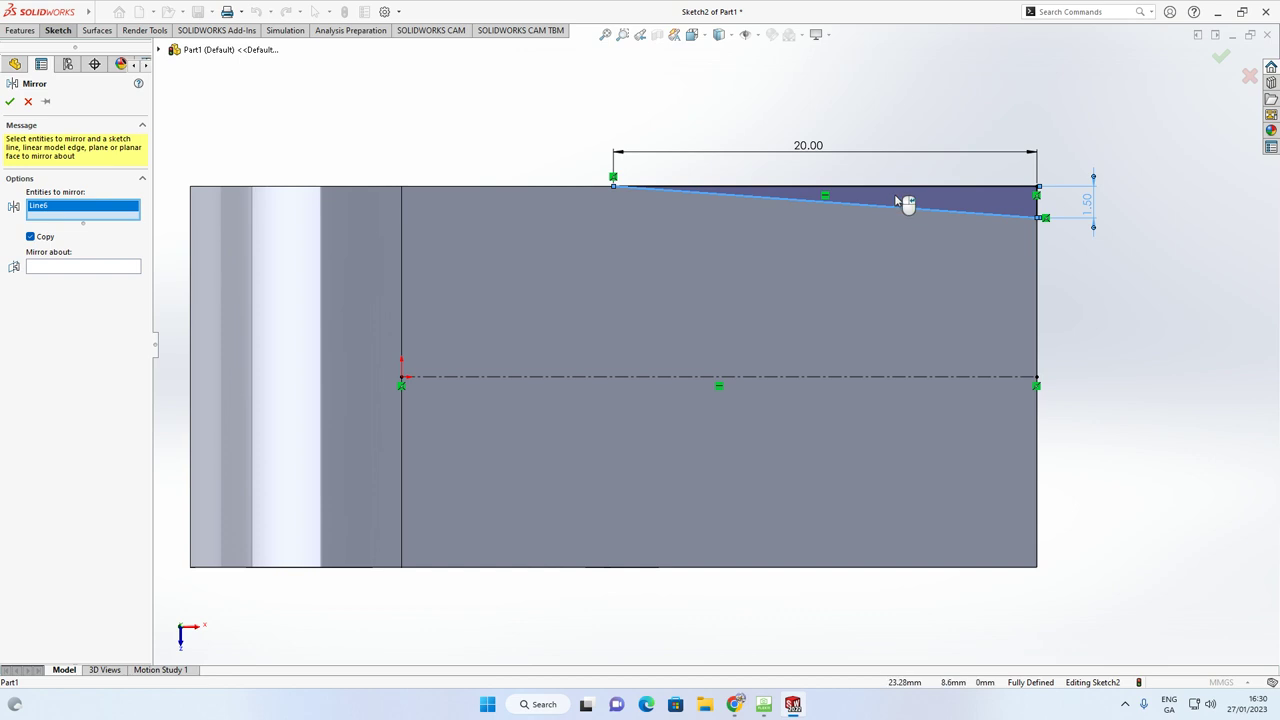
pyautogui.click(906, 193)
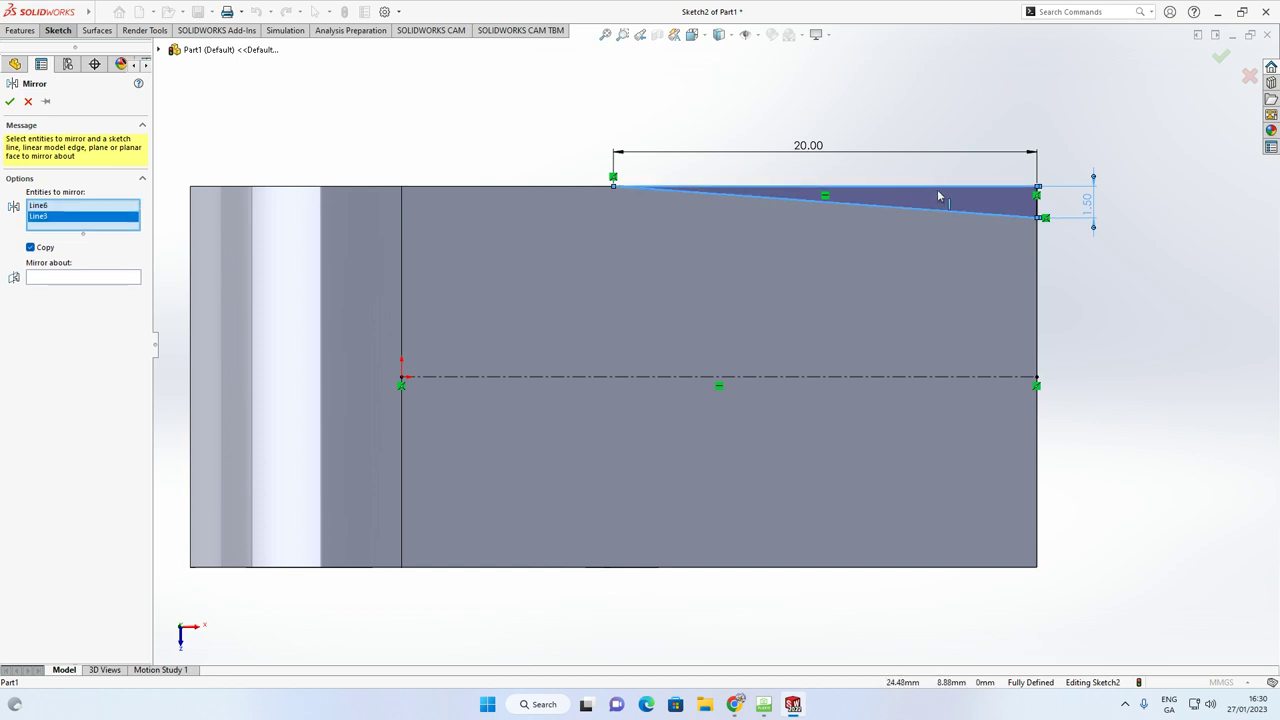
pyautogui.click(1040, 214)
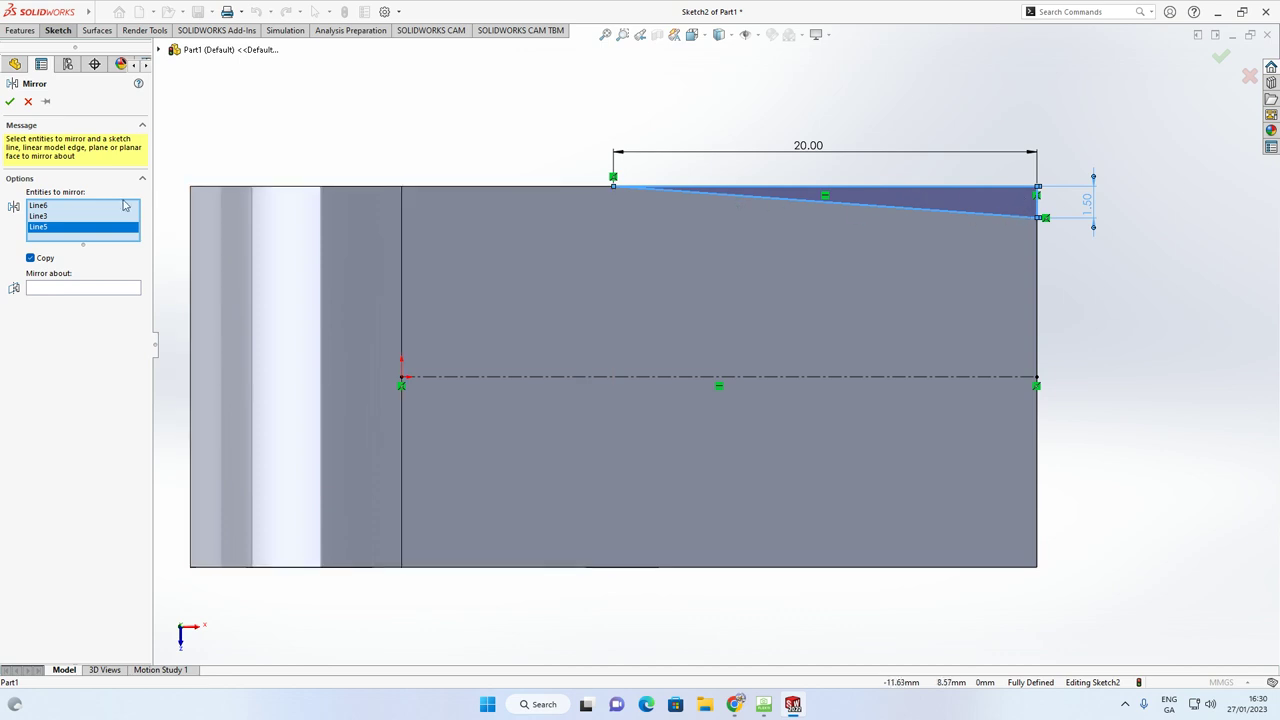
pyautogui.click(72, 289)
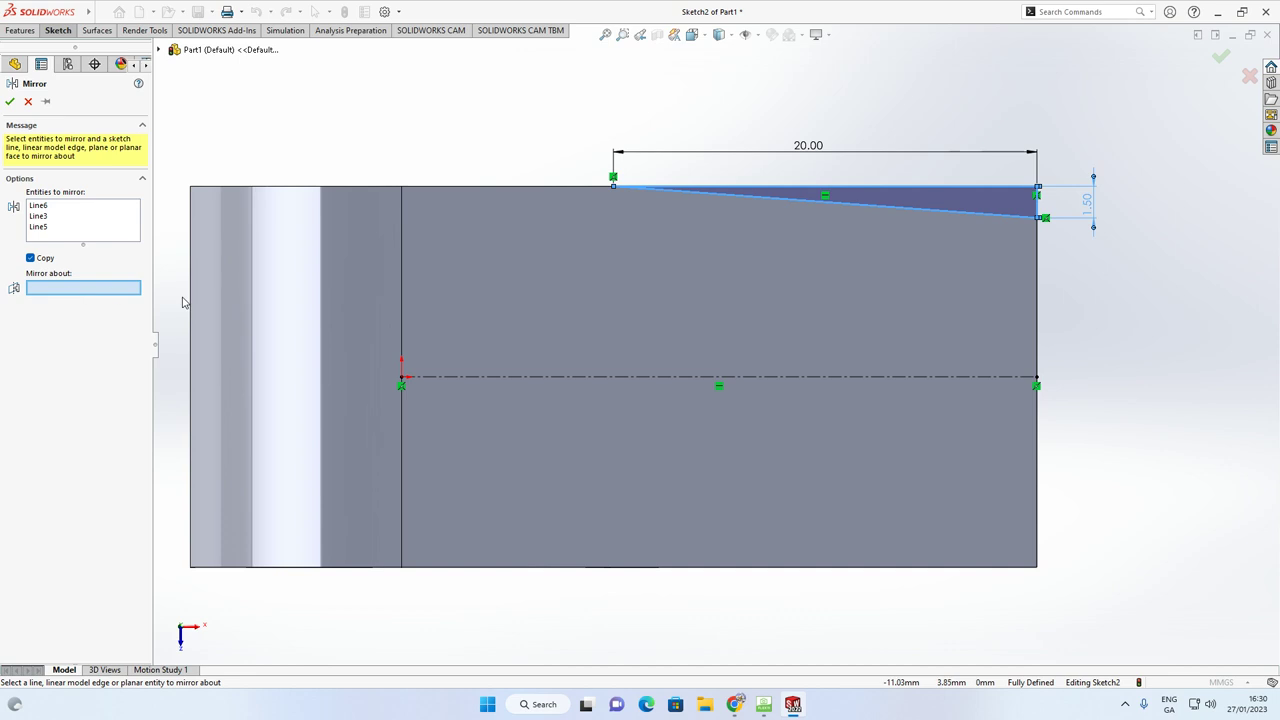
pyautogui.click(610, 378)
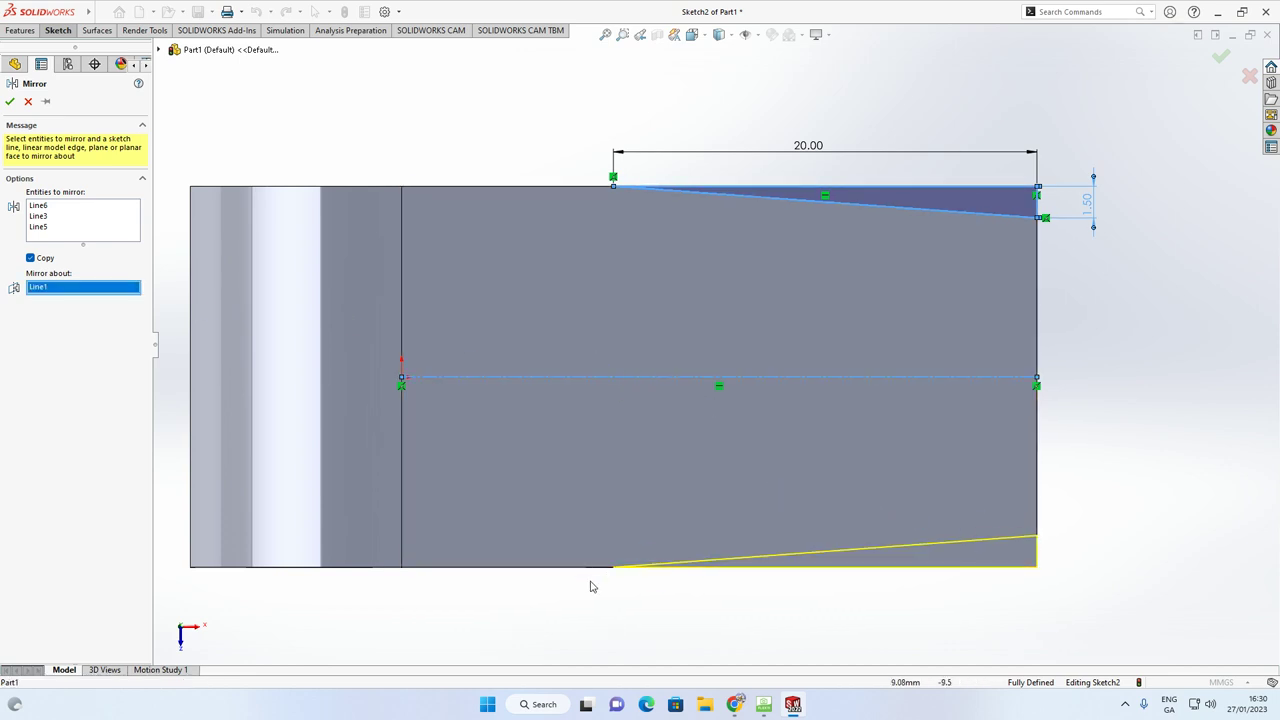
pyautogui.click(9, 102)
# Cut both triangles from the mouthpiece with an Extruded Cut using the Up To Next end condition
pyautogui.moveTo(650, 290)
pyautogui.mouseDown(button='middle')
pyautogui.moveTo(650, 345)
pyautogui.moveTo(609, 186)
pyautogui.moveTo(657, 271)
pyautogui.moveTo(657, 223)
pyautogui.moveTo(727, 322)
pyautogui.moveTo(590, 170)
pyautogui.mouseUp(button='middle')
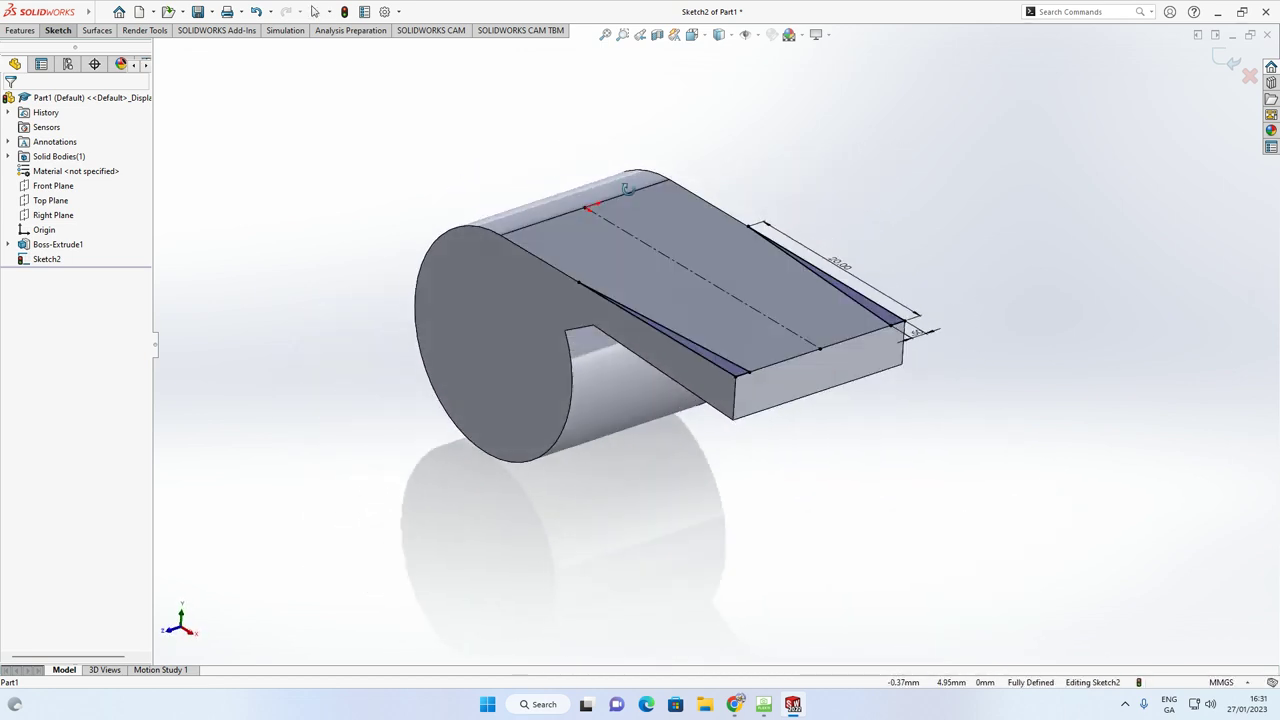
pyautogui.click(25, 31)
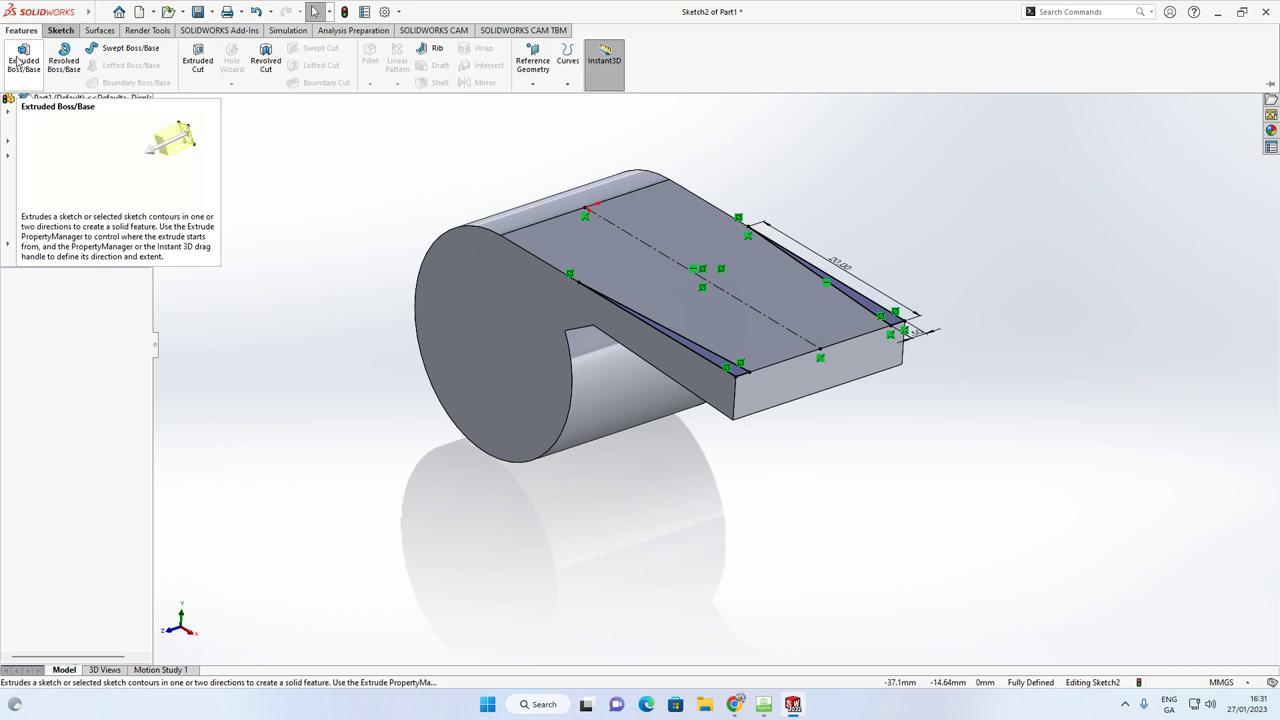
pyautogui.click(198, 62)
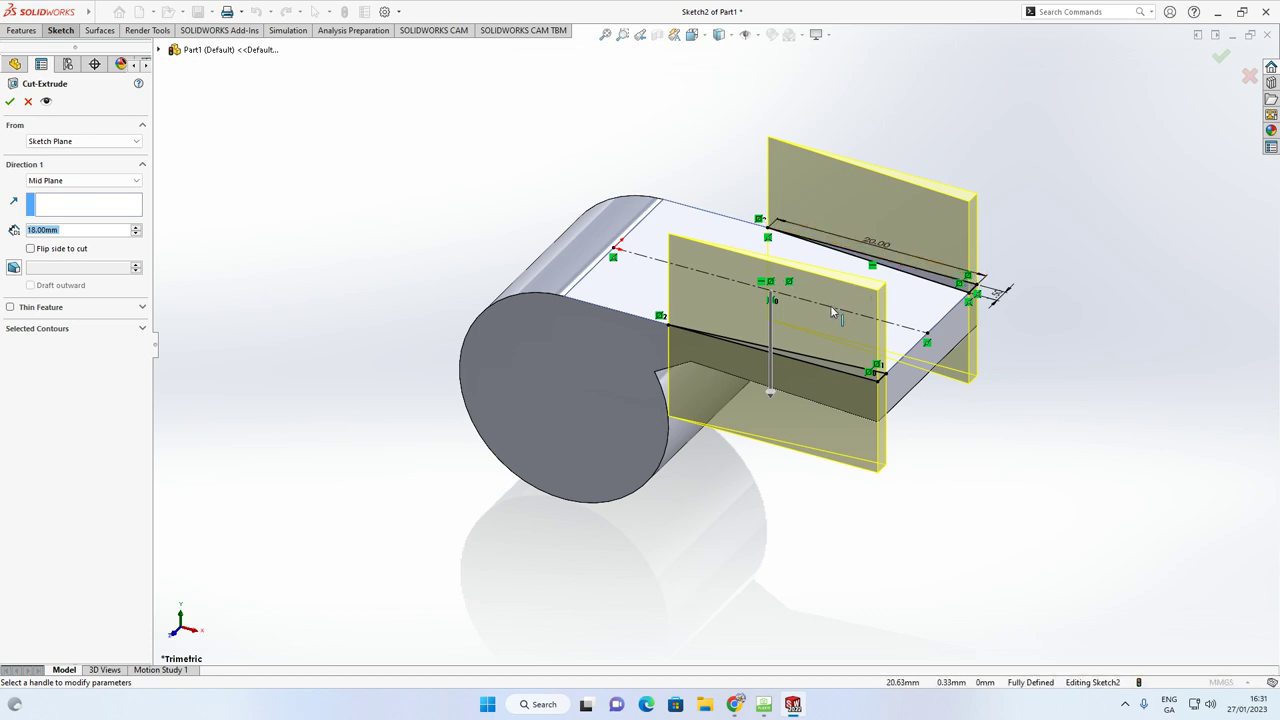
pyautogui.click(84, 181)
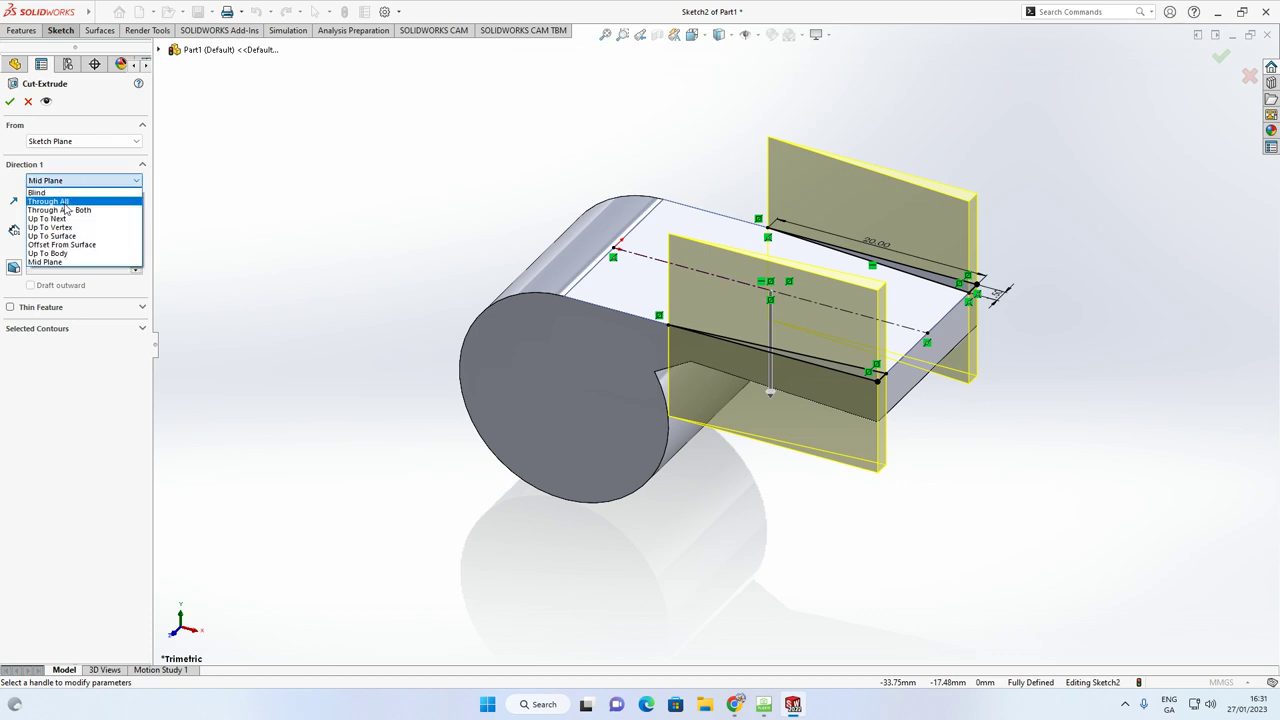
pyautogui.click(60, 219)
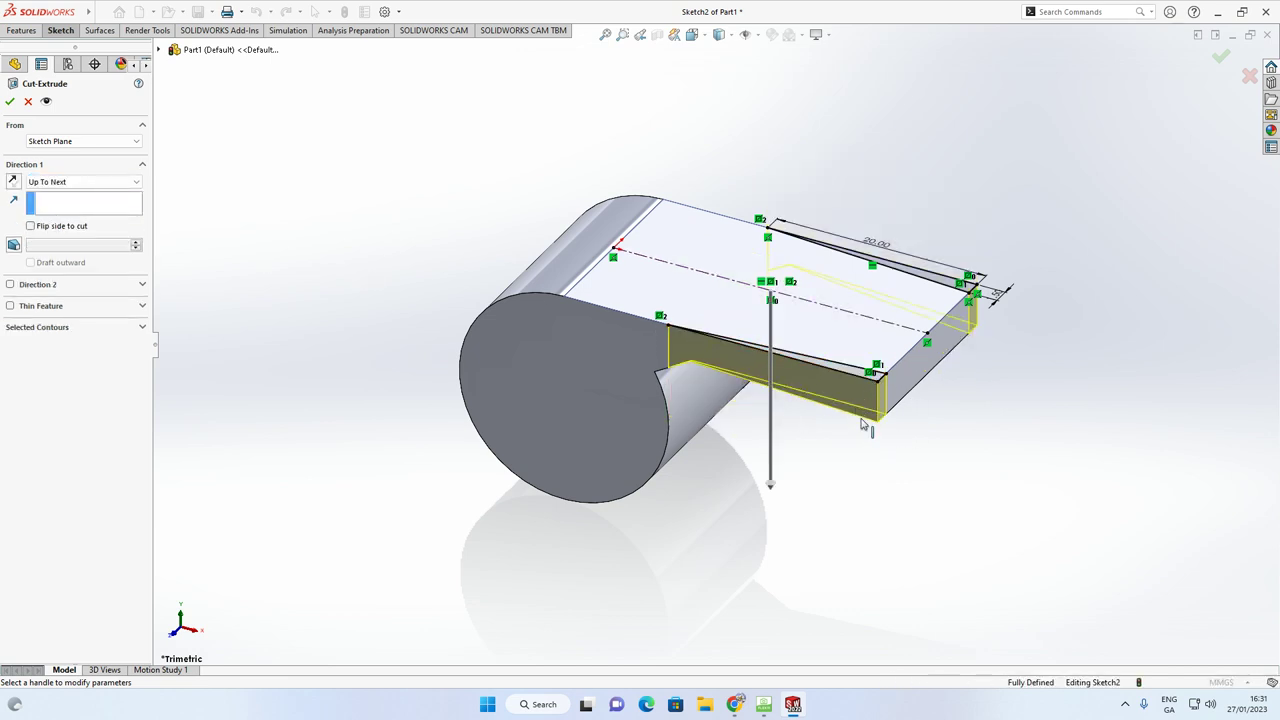
pyautogui.scroll(-3, 885, 388)
pyautogui.moveTo(888, 390); pyautogui.dragTo(857, 418, button='middle')
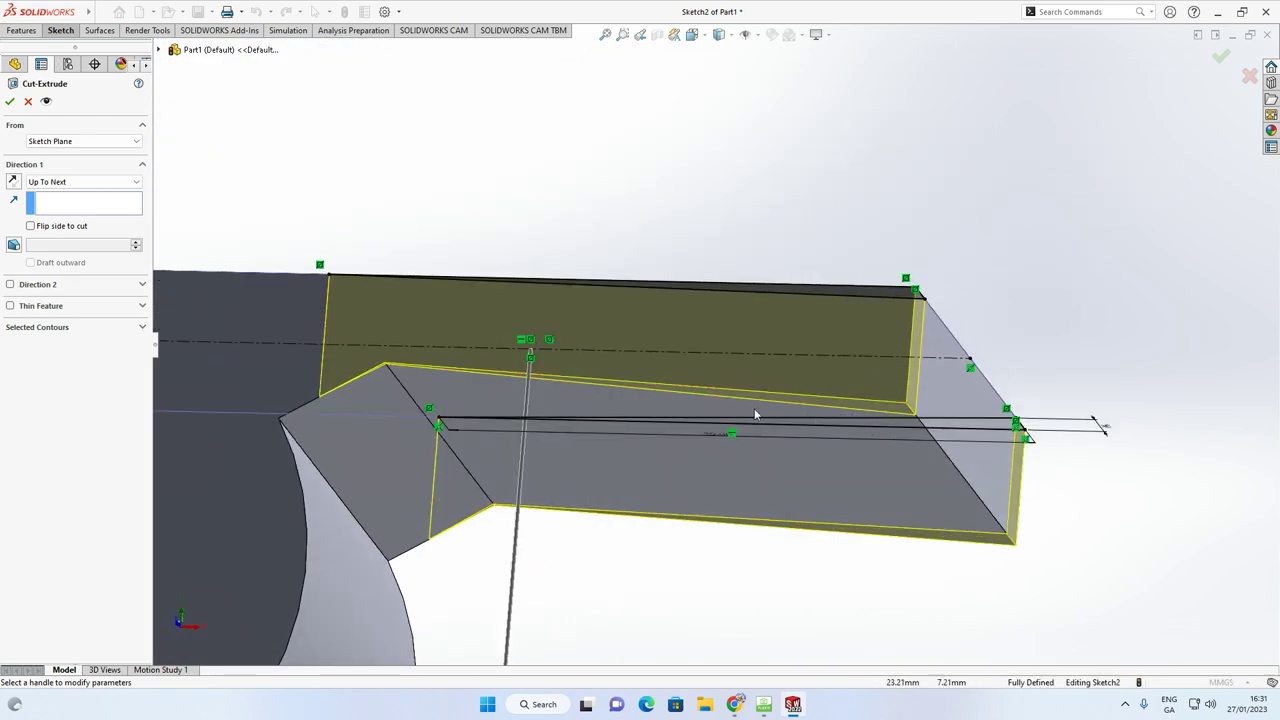
pyautogui.hotkey('ctrl', 'shift', 'z')
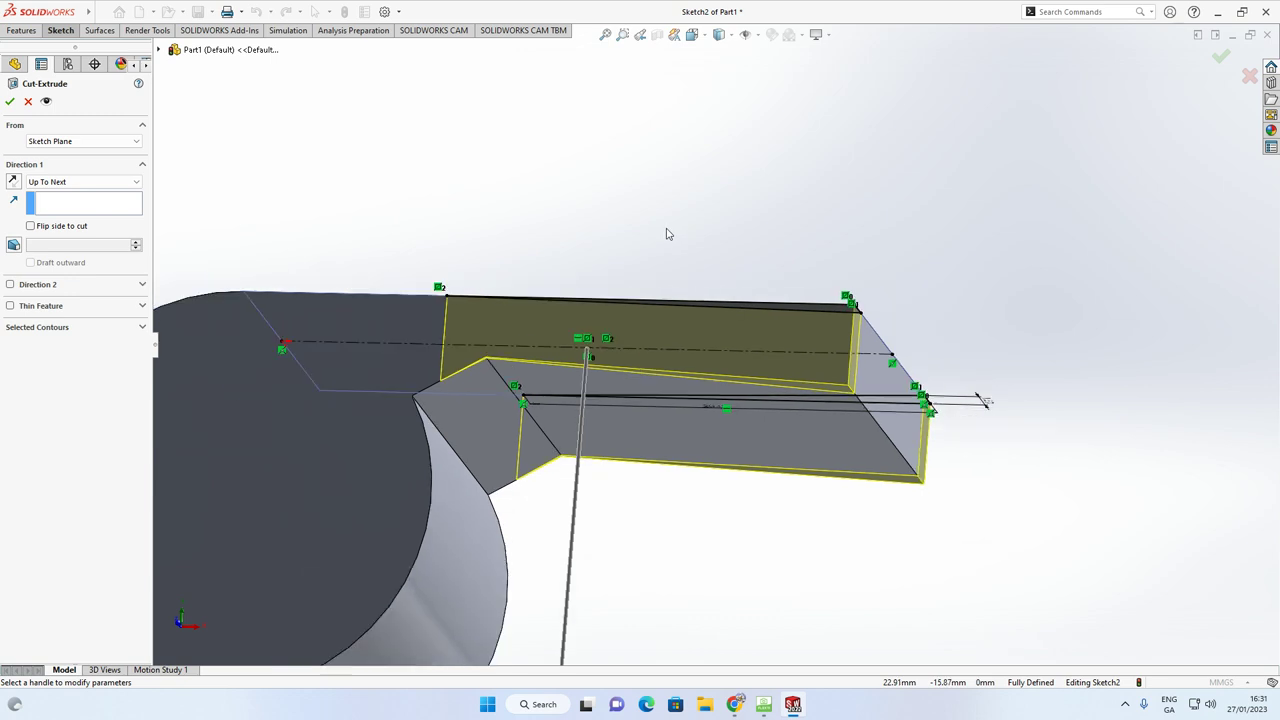
pyautogui.click(10, 101)
pyautogui.scroll(-3, 600, 338)
pyautogui.moveTo(600, 338); pyautogui.dragTo(519, 445, button='middle')
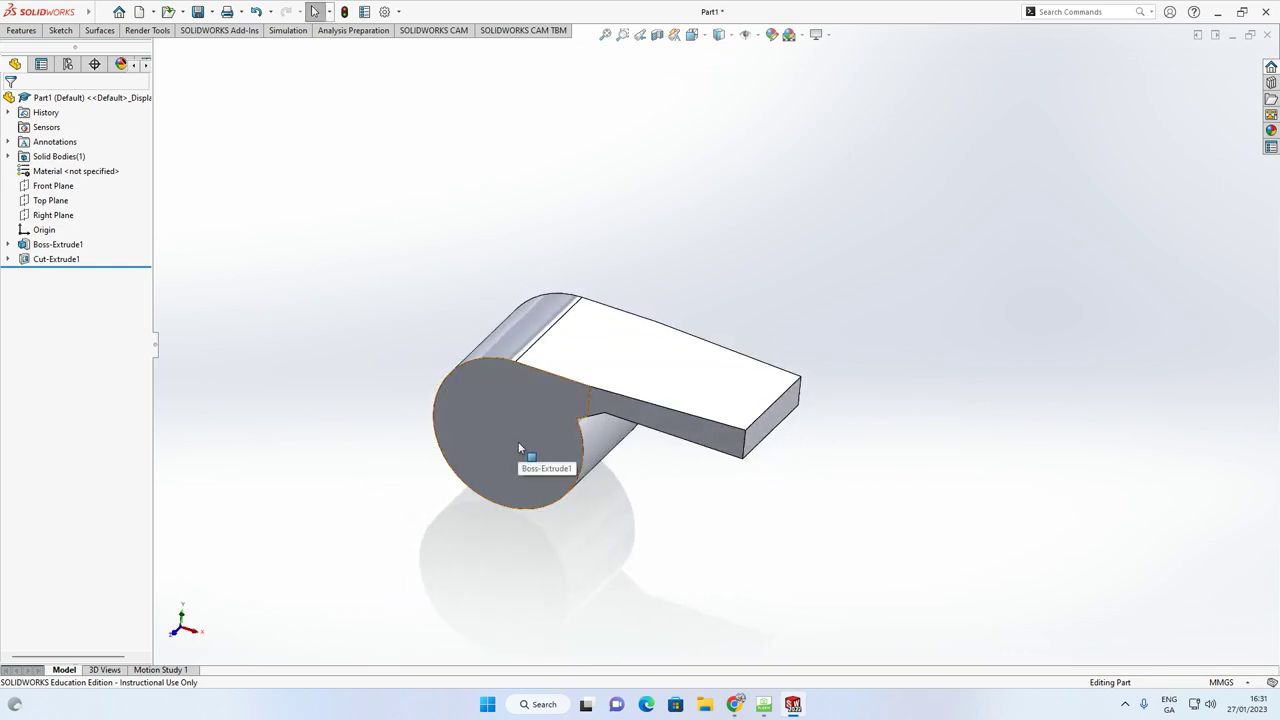
# Consult the worksheet for the feature names and rename the boss extrusion as Whistle Body
pyautogui.click(764, 704)
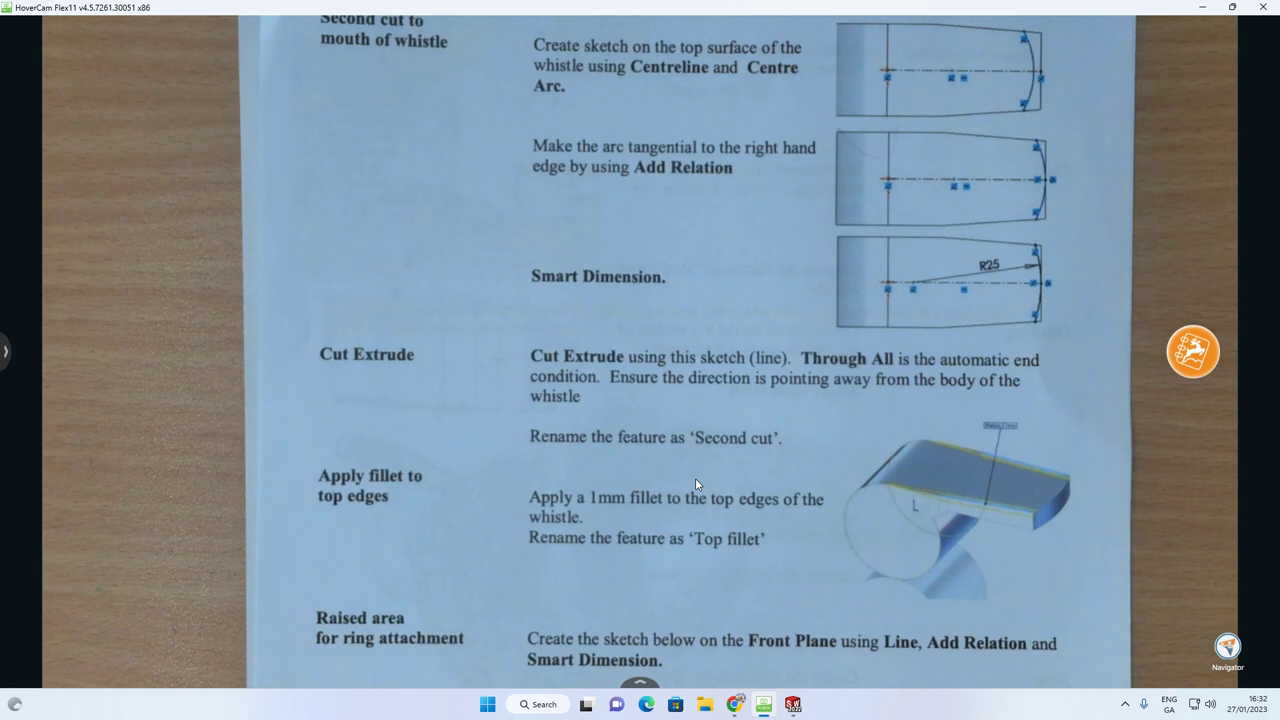
pyautogui.click(793, 704)
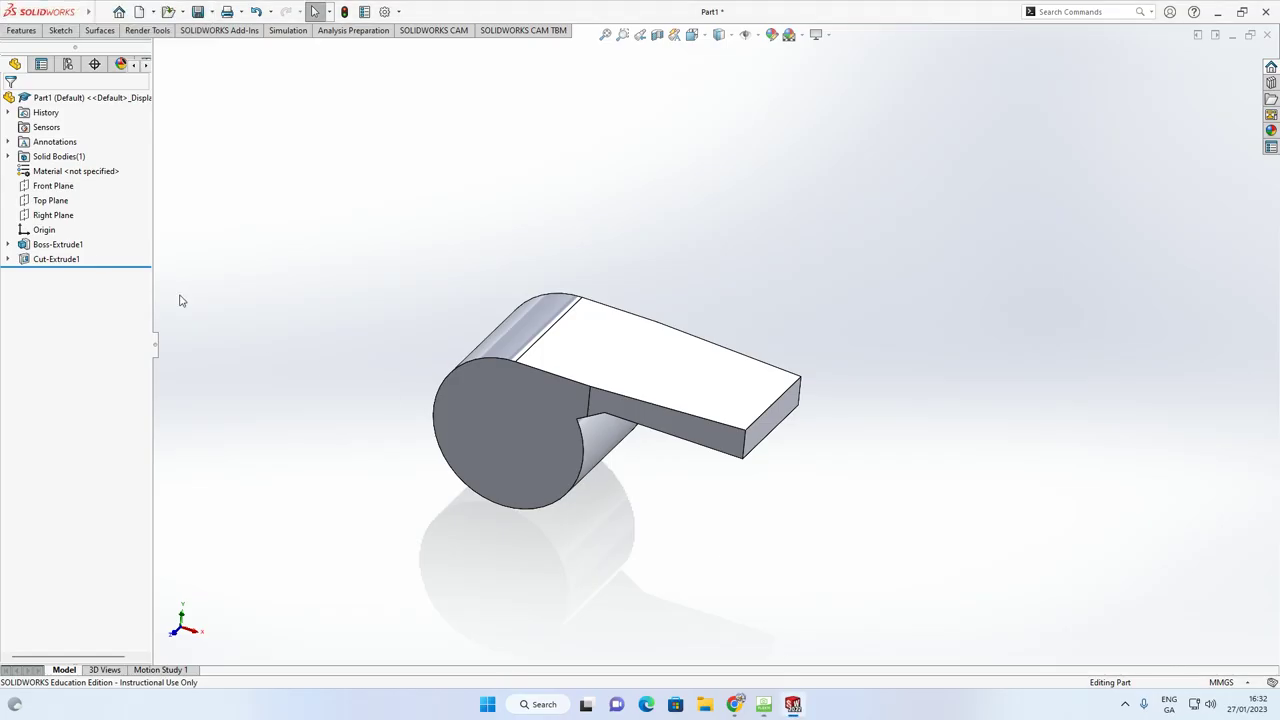
pyautogui.click(81, 246)
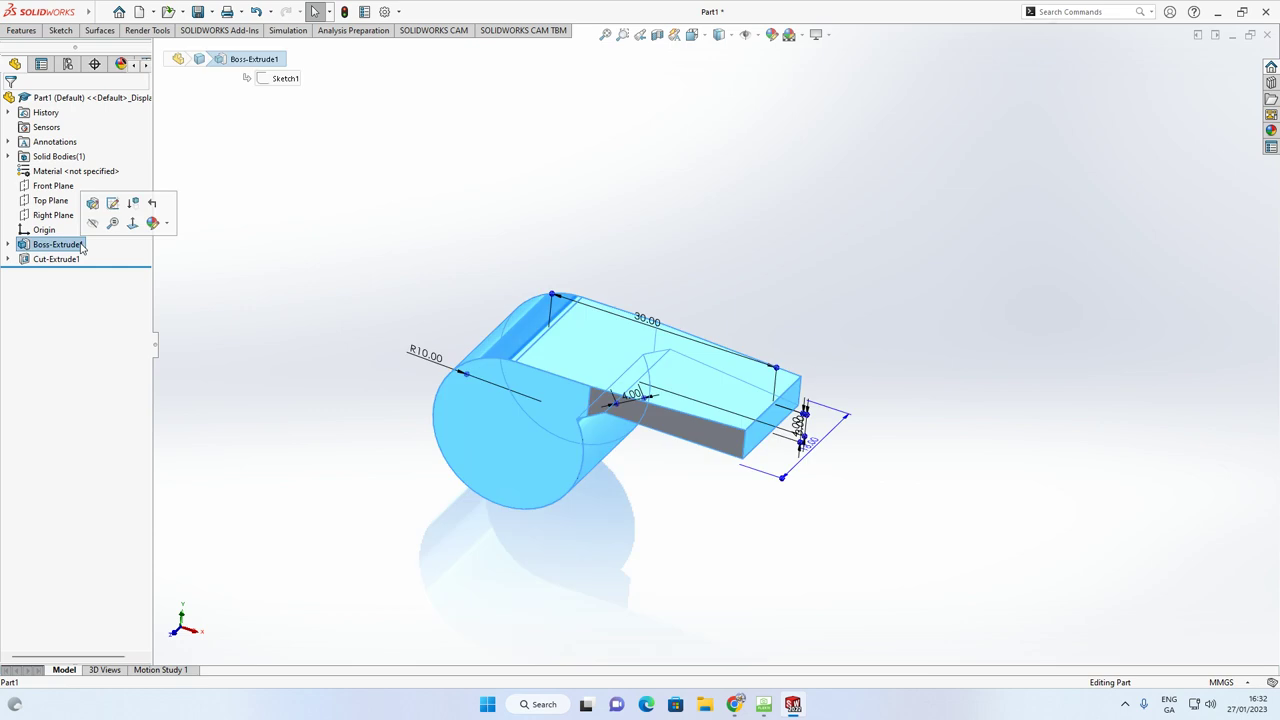
pyautogui.click(81, 245)
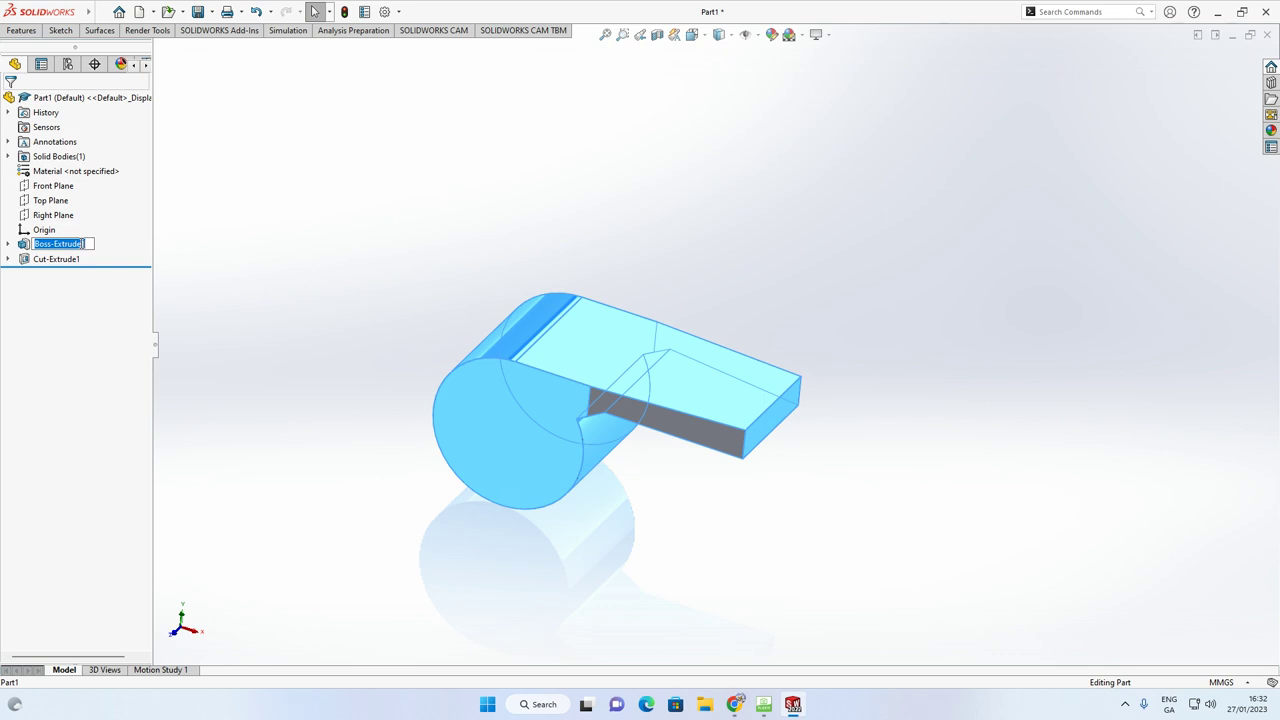
pyautogui.write('Whistle Body')
pyautogui.press('Return')
pyautogui.click(174, 238)
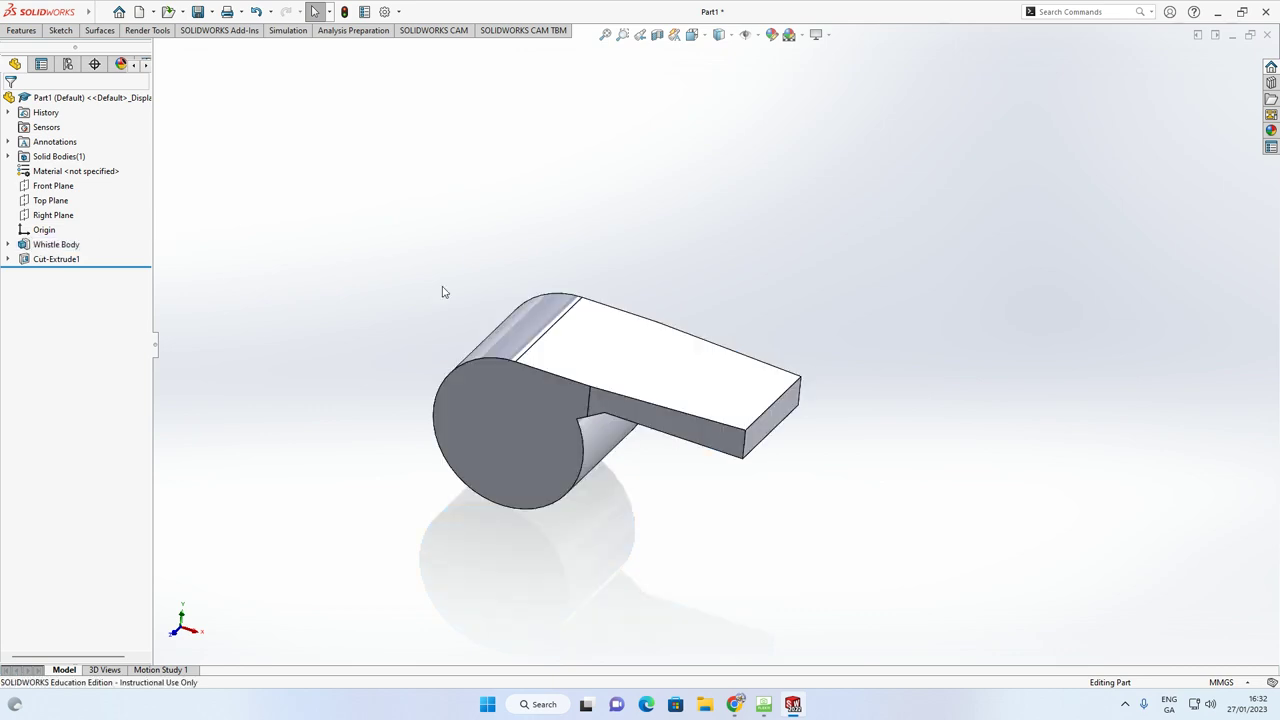
# Rename the mouthpiece's extruded cut feature as Second Cut
pyautogui.click(57, 259)
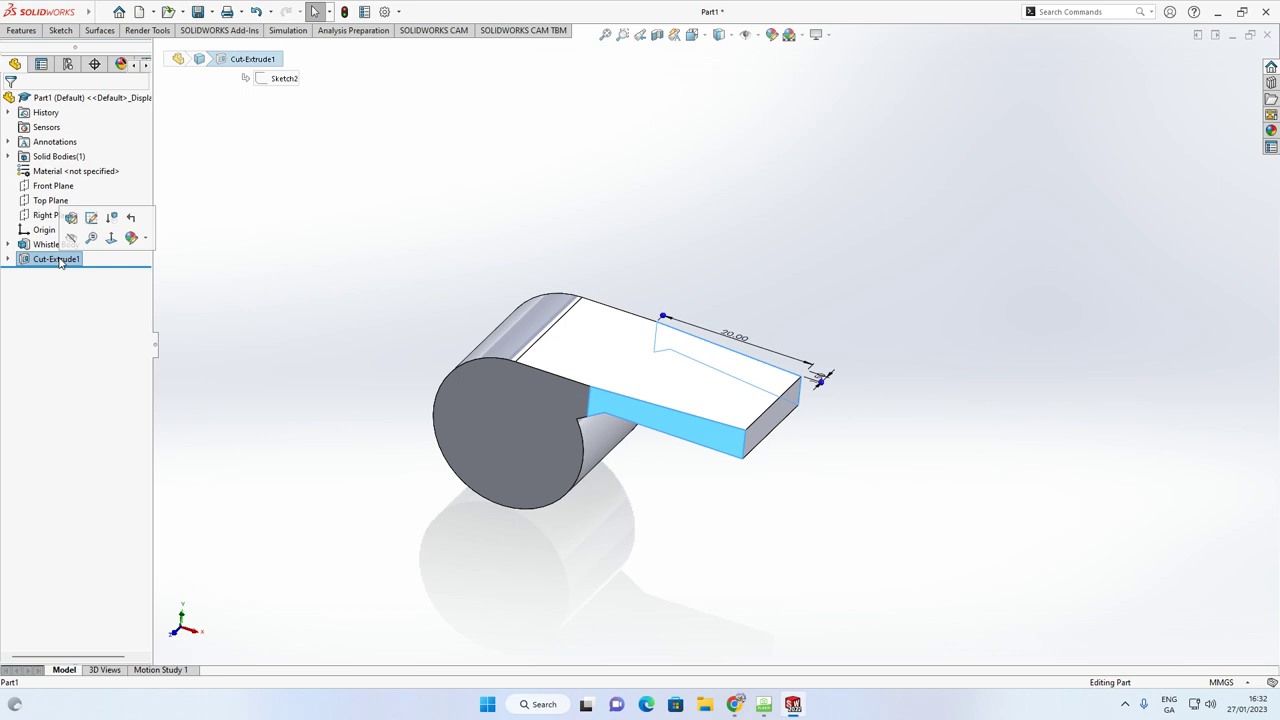
pyautogui.click(57, 259)
pyautogui.write('Second Cut')
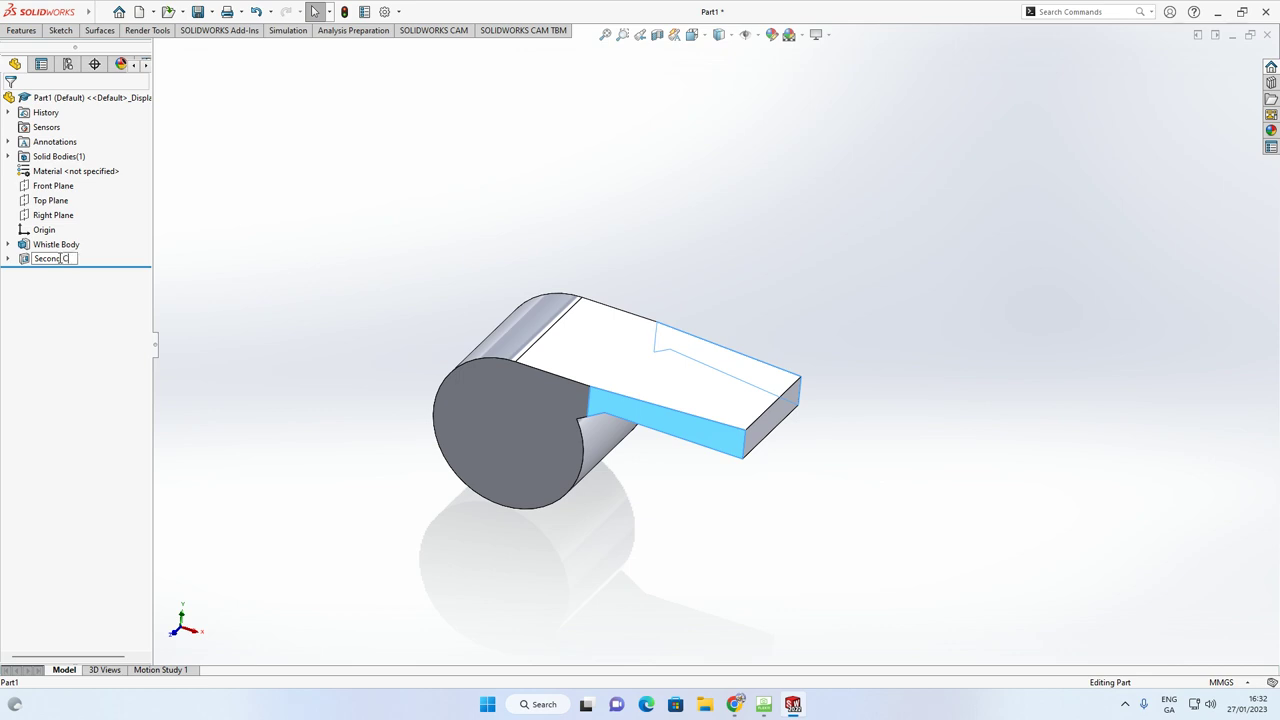
pyautogui.click(210, 245)
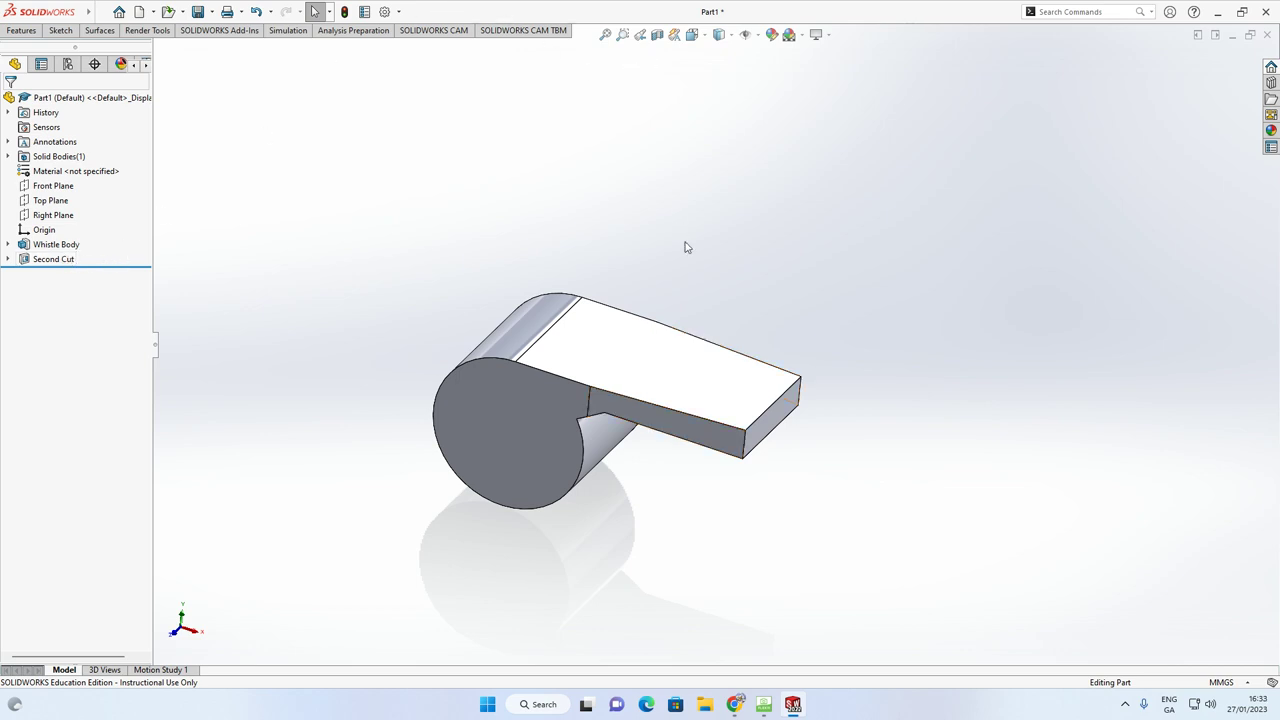
pyautogui.click(21, 31)
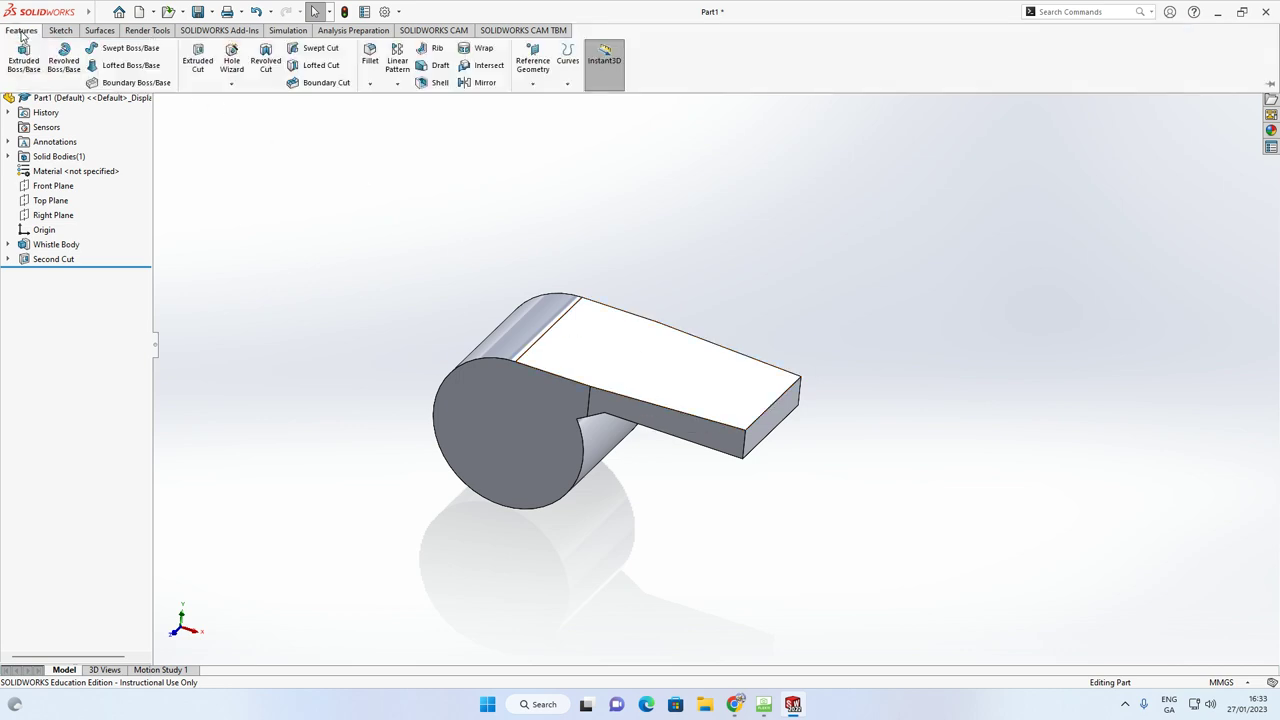
pyautogui.click(372, 85)
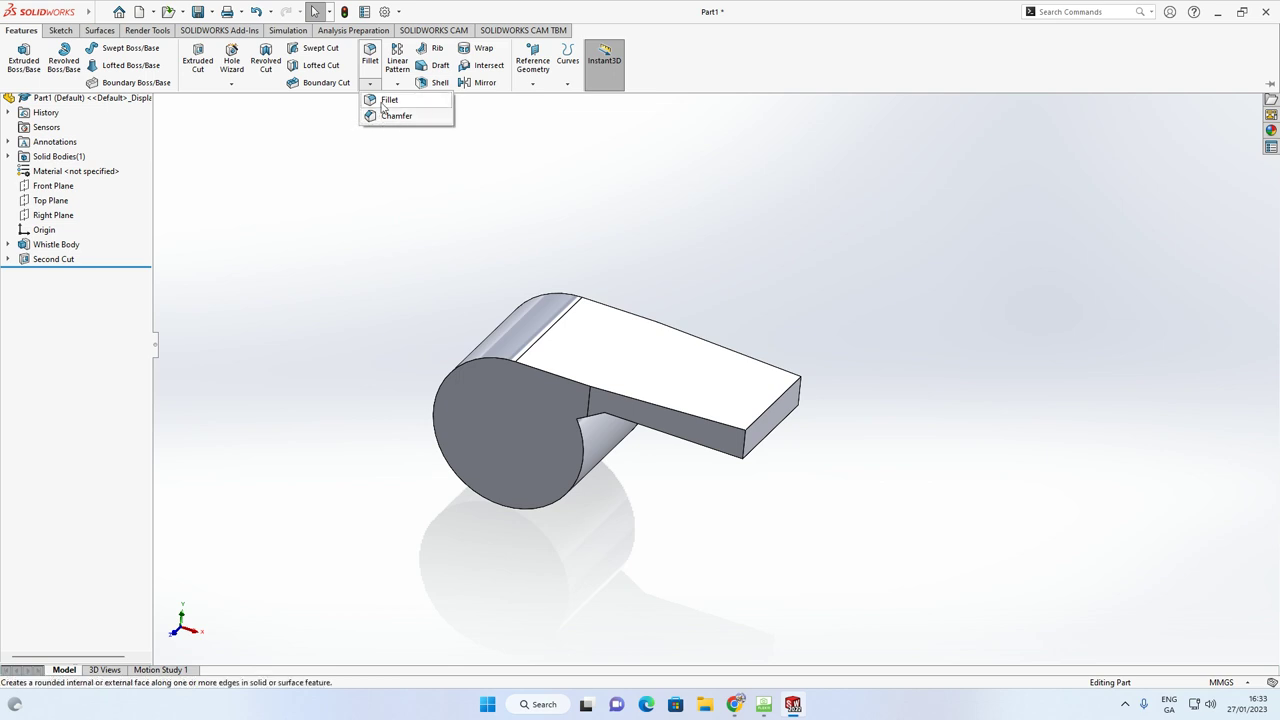
pyautogui.click(385, 103)
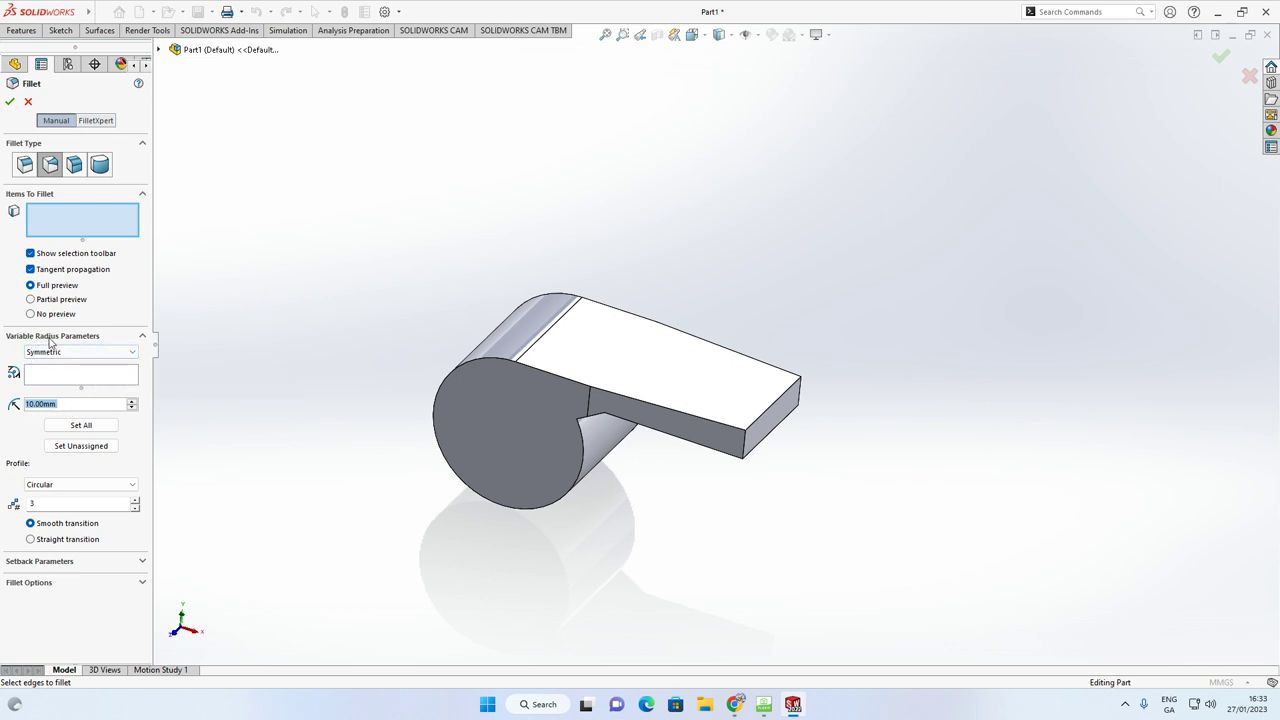
pyautogui.write('1')
pyautogui.press('Return')
pyautogui.click(655, 407)
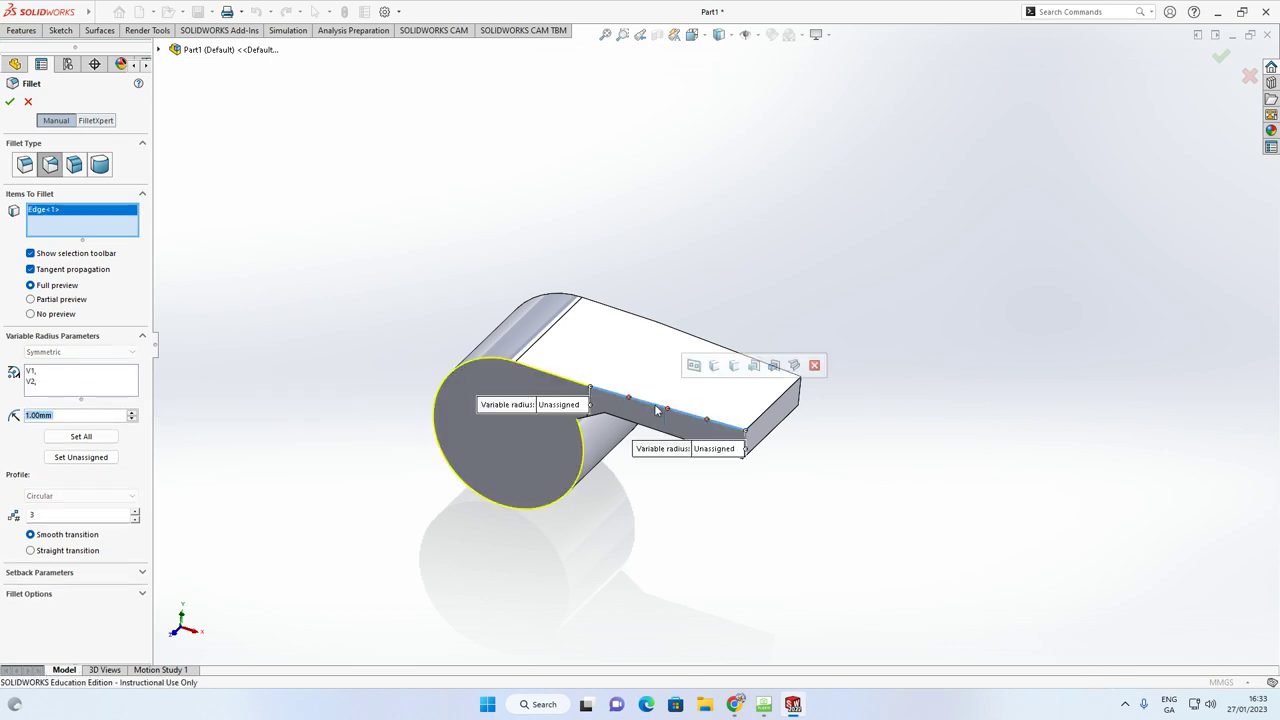
pyautogui.click(49, 167)
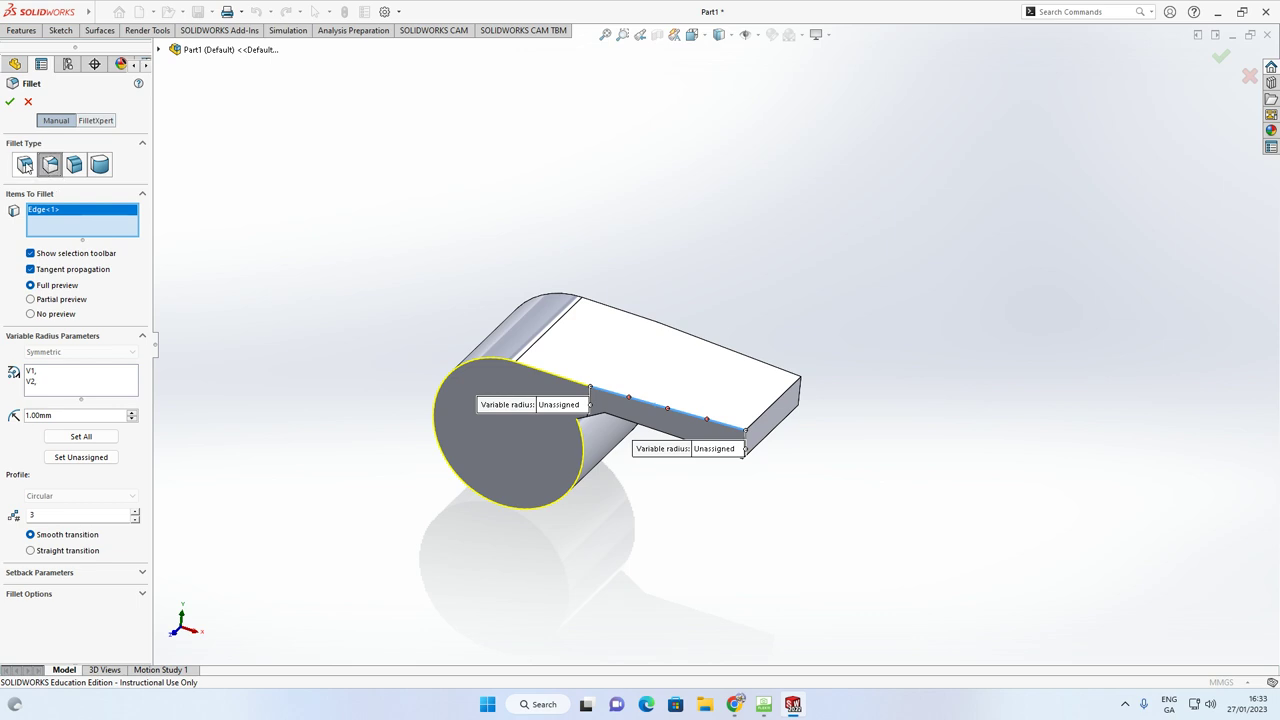
pyautogui.click(25, 165)
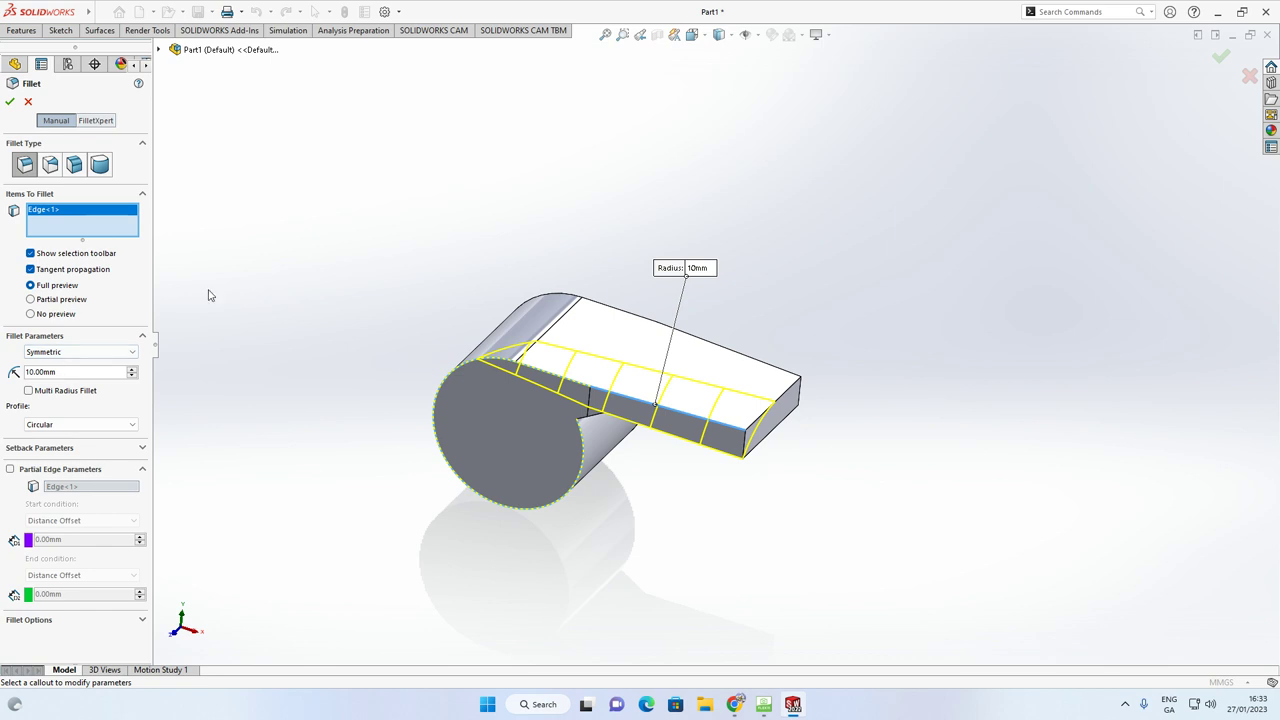
pyautogui.click(28, 101)
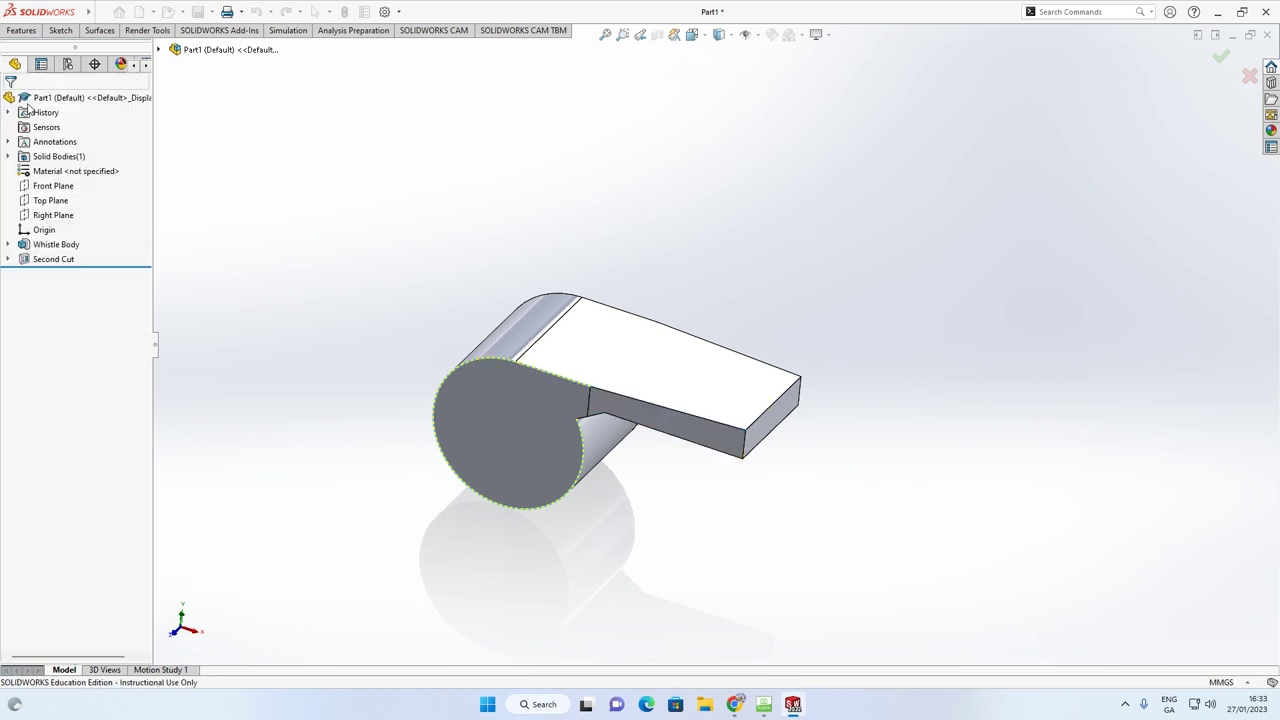
# Round the two long upper side edges of the mouthpiece with a 1 mm Constant Size Fillet
pyautogui.click(22, 30)
pyautogui.click(369, 84)
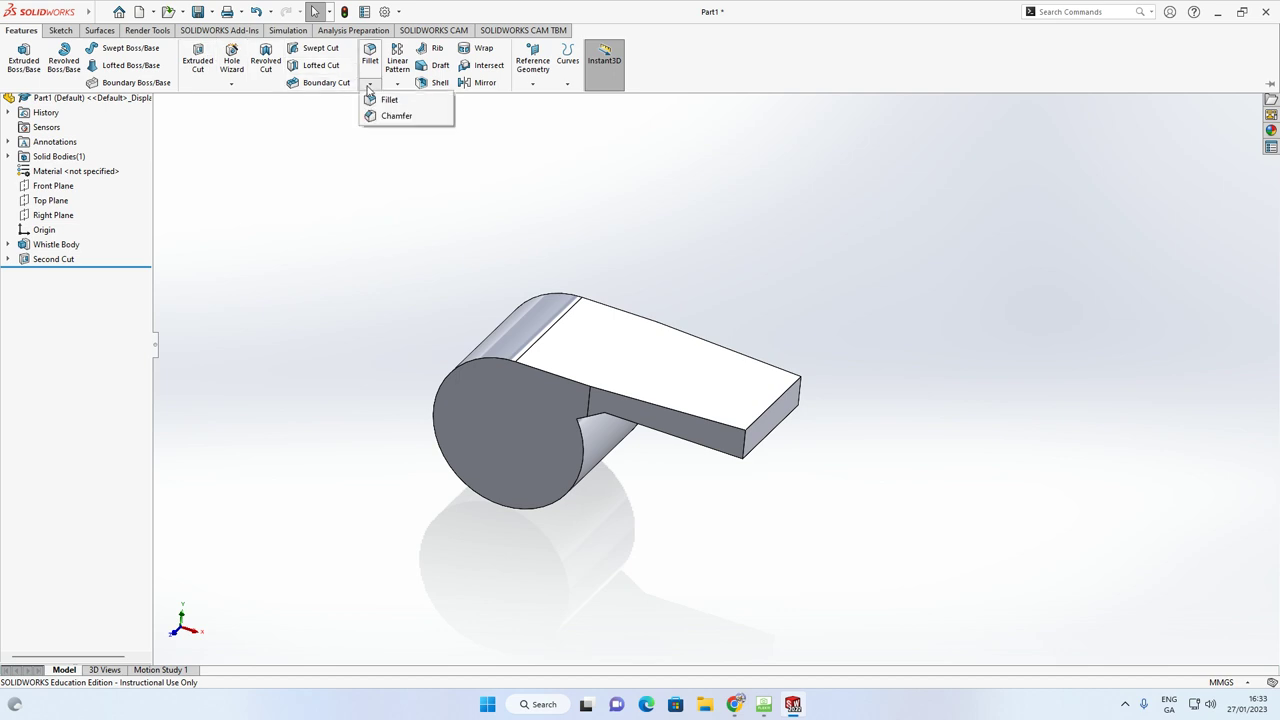
pyautogui.click(389, 99)
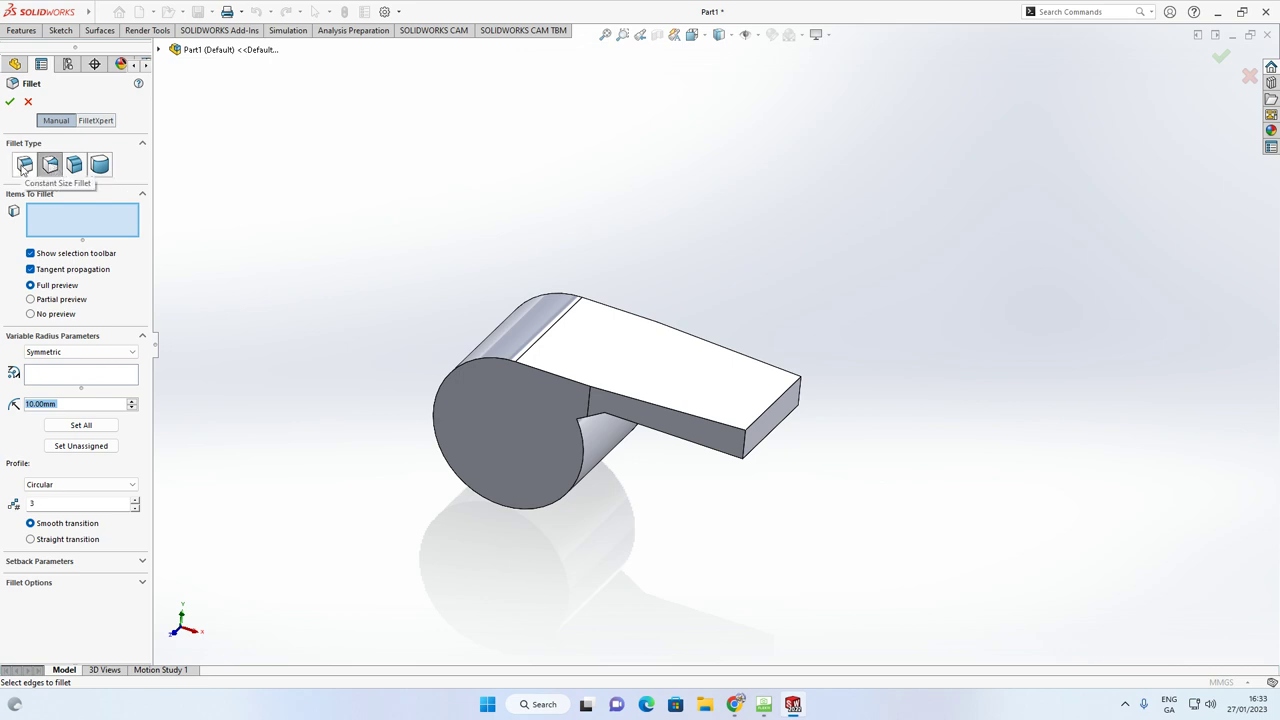
pyautogui.click(22, 168)
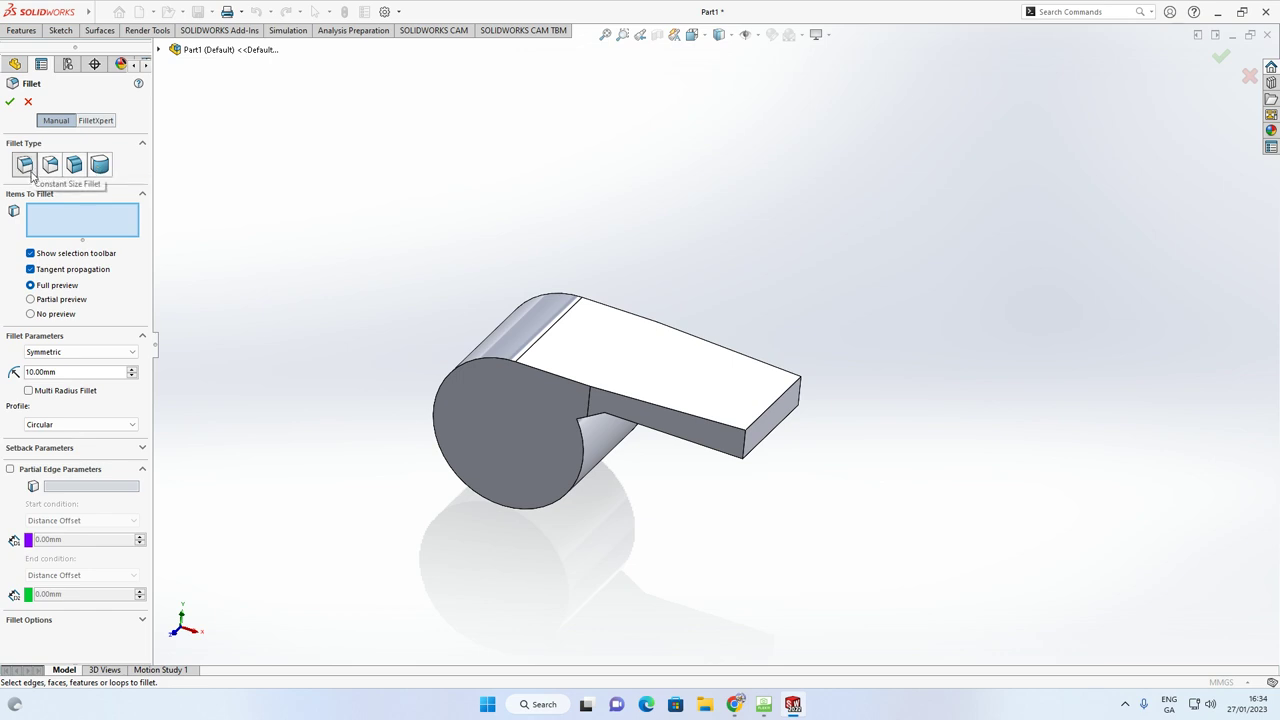
pyautogui.moveTo(71, 374); pyautogui.dragTo(16, 373)
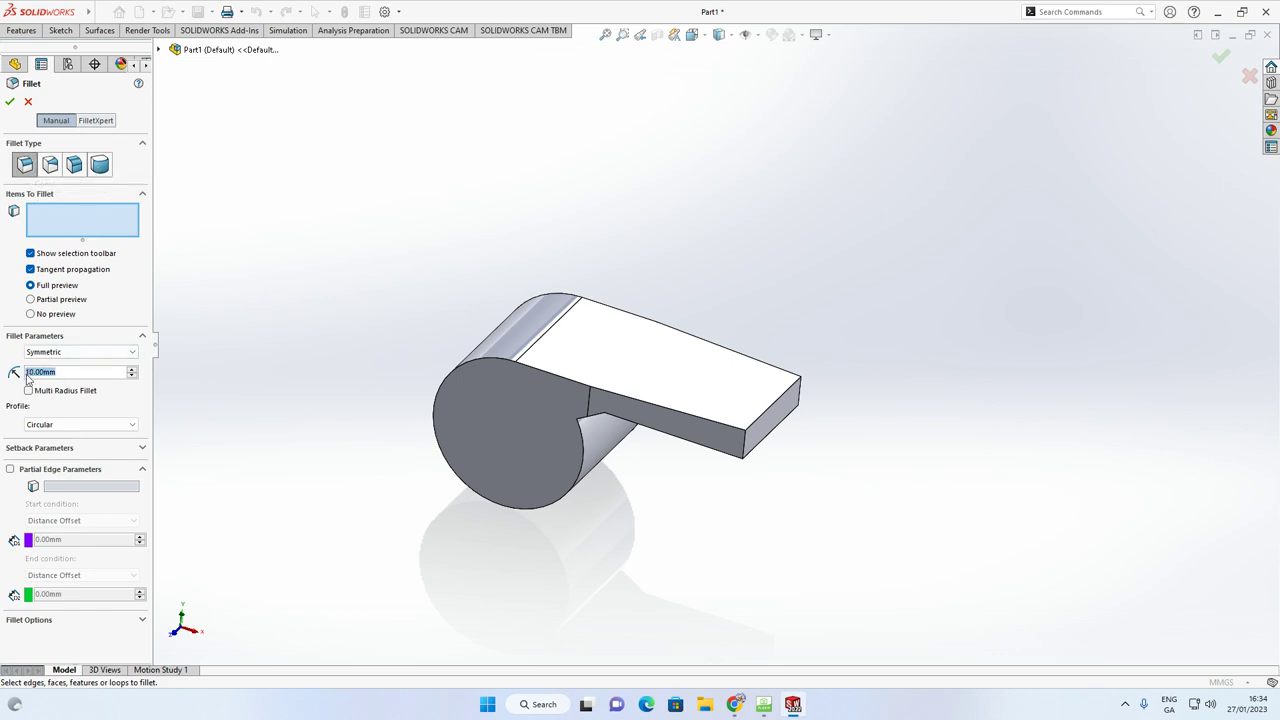
pyautogui.write('1')
pyautogui.press('Return')
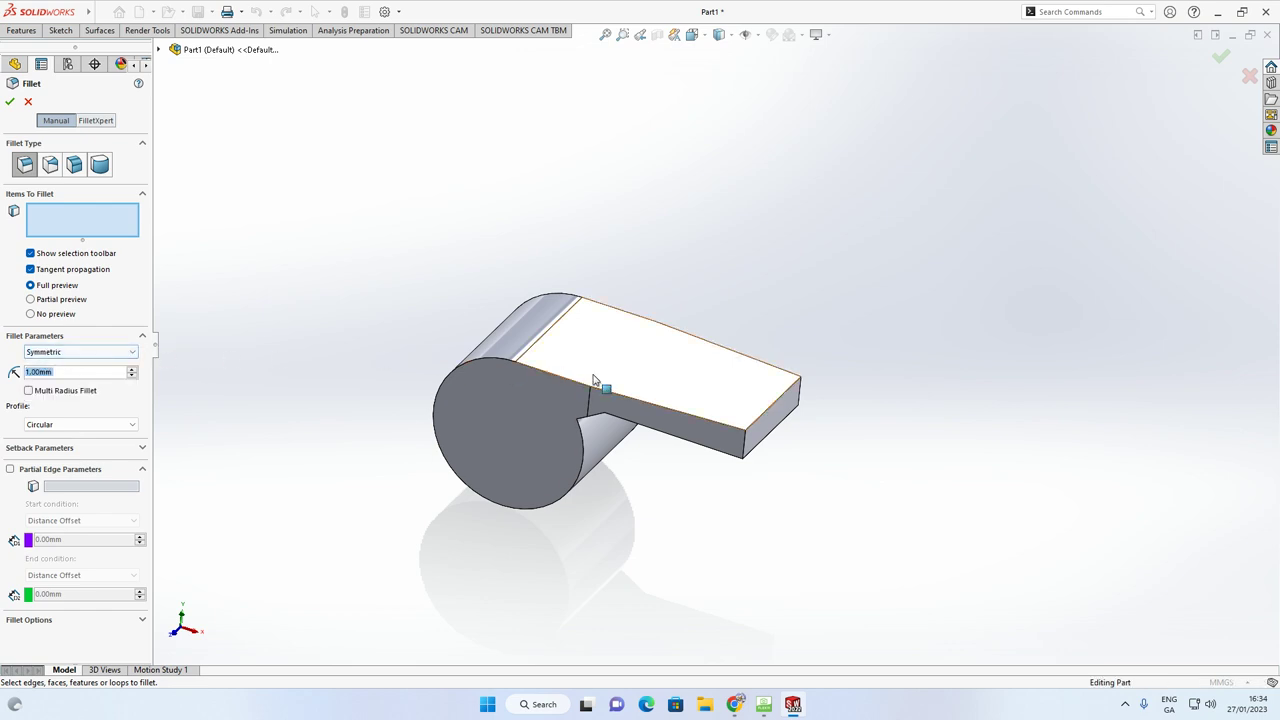
pyautogui.click(637, 403)
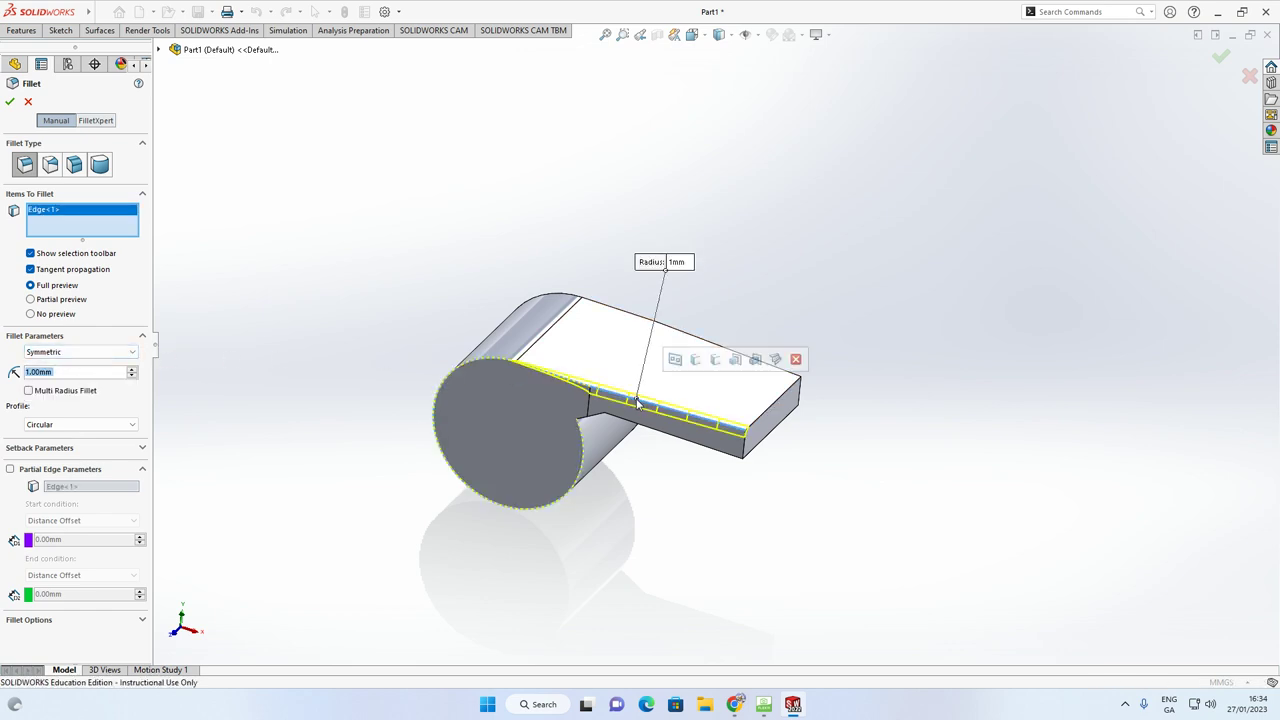
pyautogui.moveTo(503, 220); pyautogui.dragTo(417, 281, button='middle')
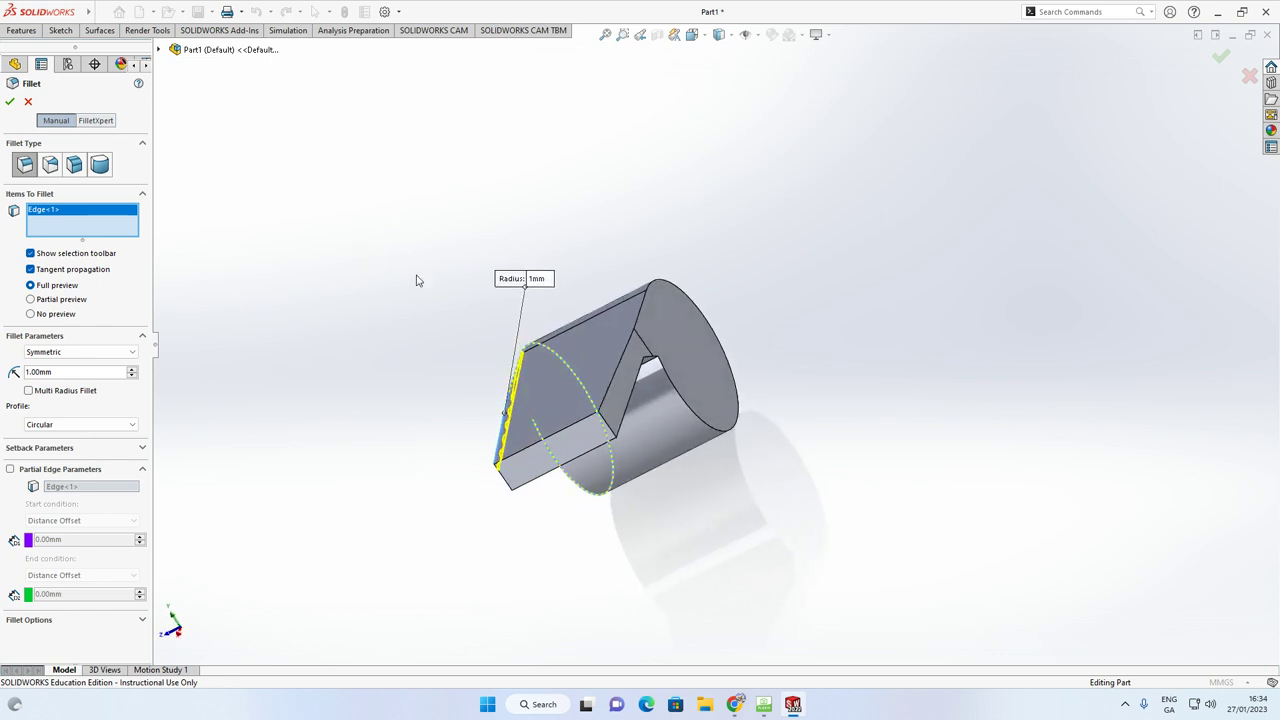
pyautogui.click(609, 396)
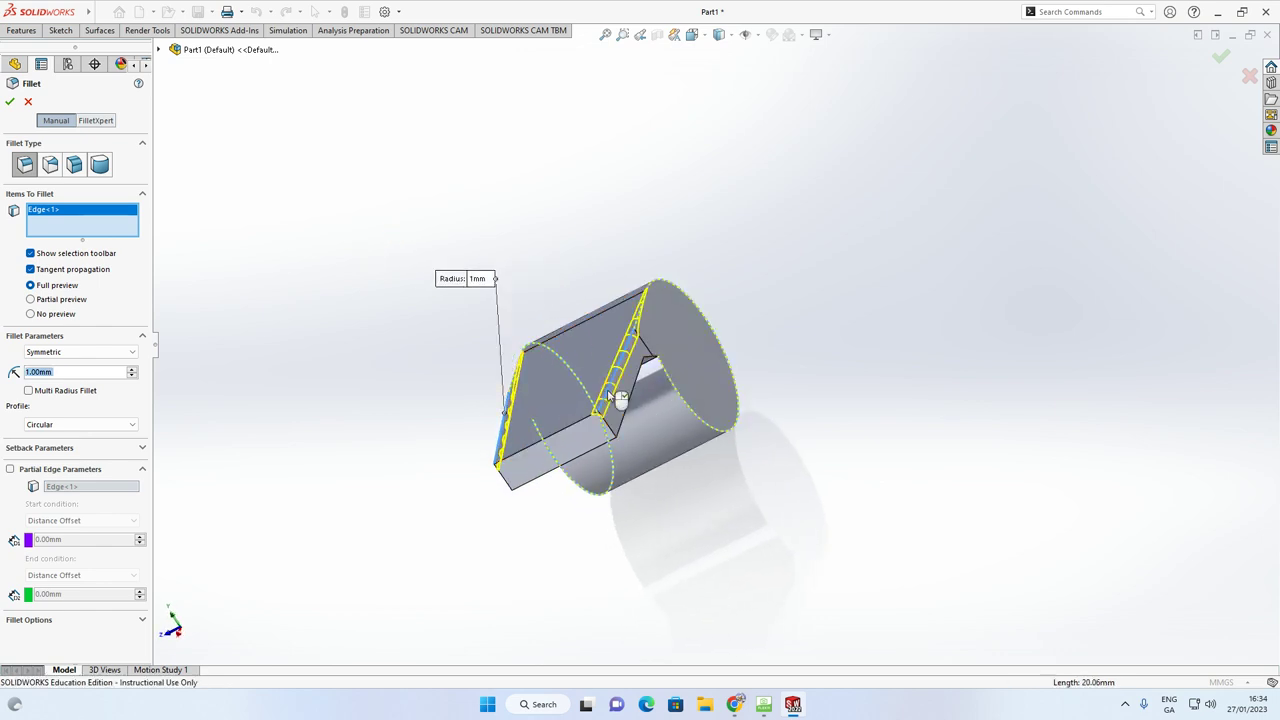
pyautogui.click(609, 392)
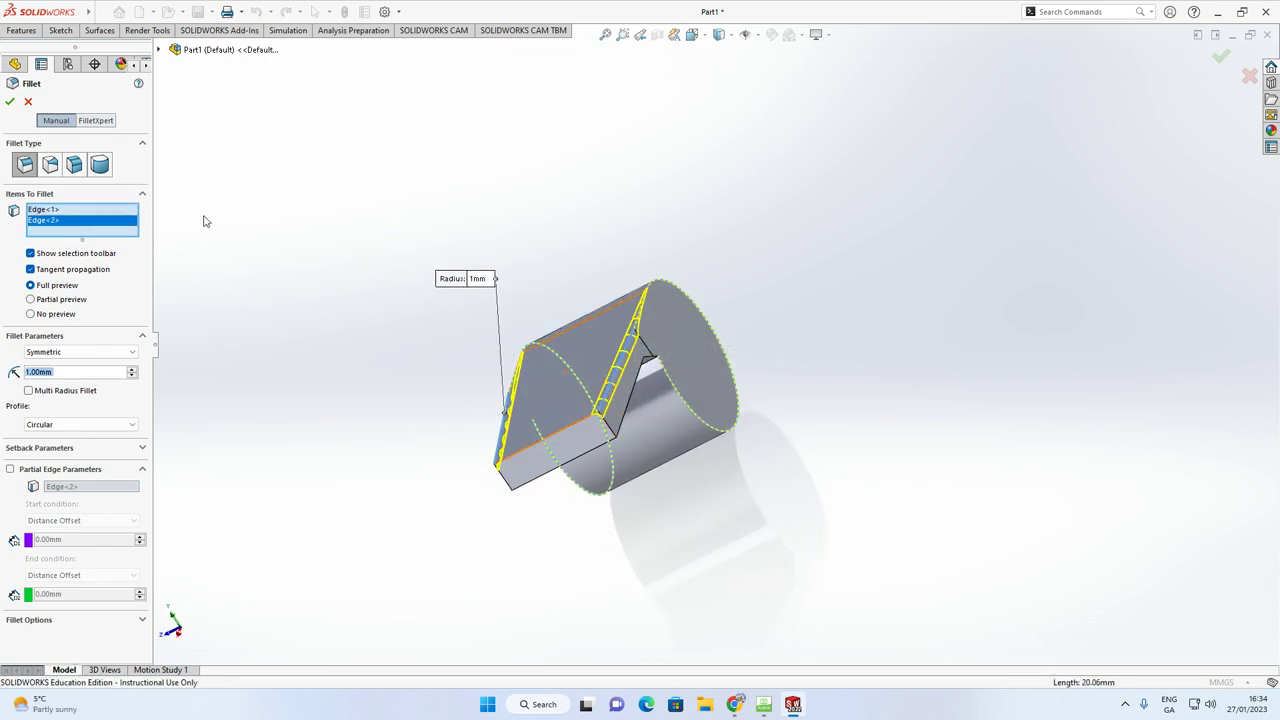
pyautogui.click(10, 103)
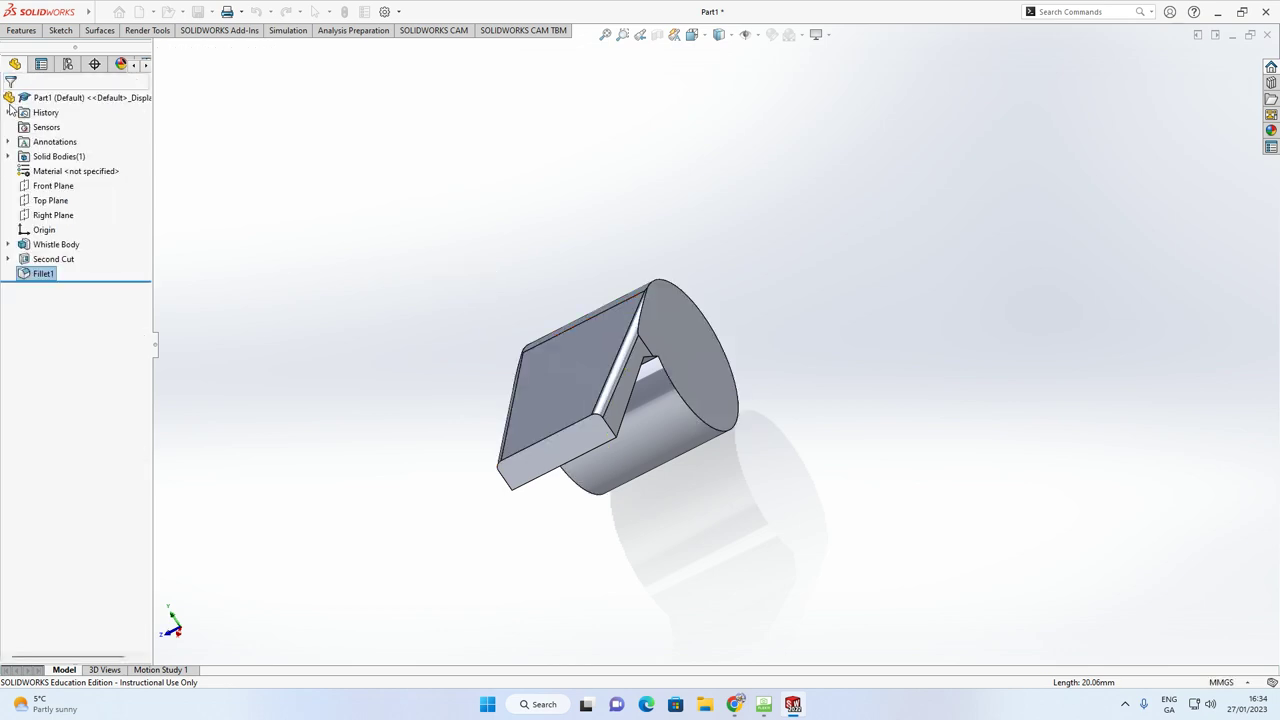
# Rename the new fillet feature as Top Fillet
pyautogui.moveTo(431, 303); pyautogui.dragTo(506, 240, button='middle')
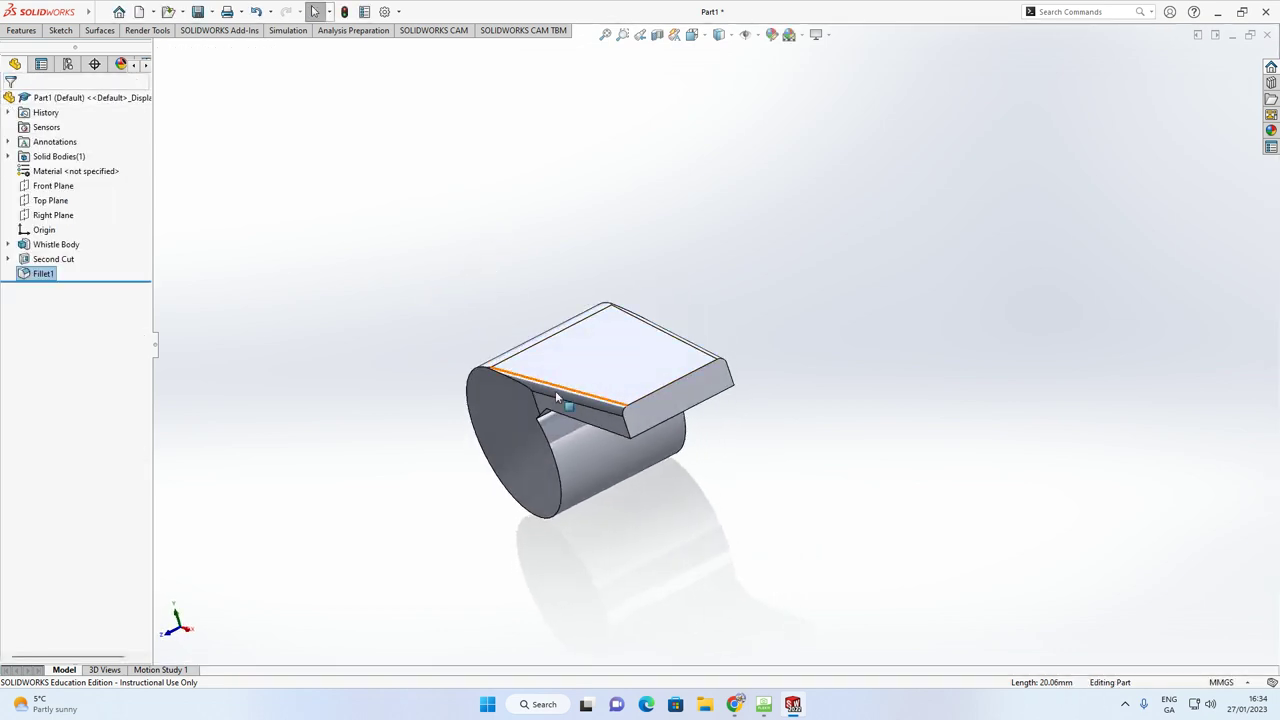
pyautogui.click(48, 275)
pyautogui.click(48, 274)
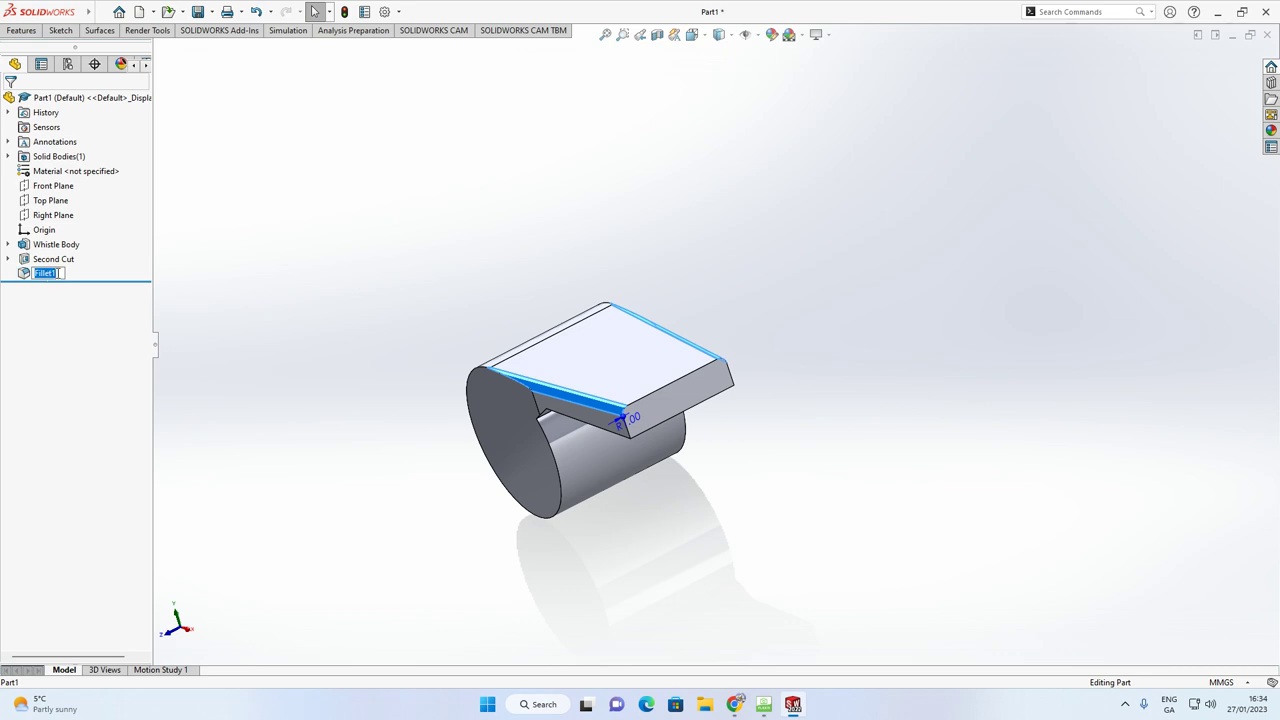
pyautogui.write('Top')
pyautogui.press('Return')
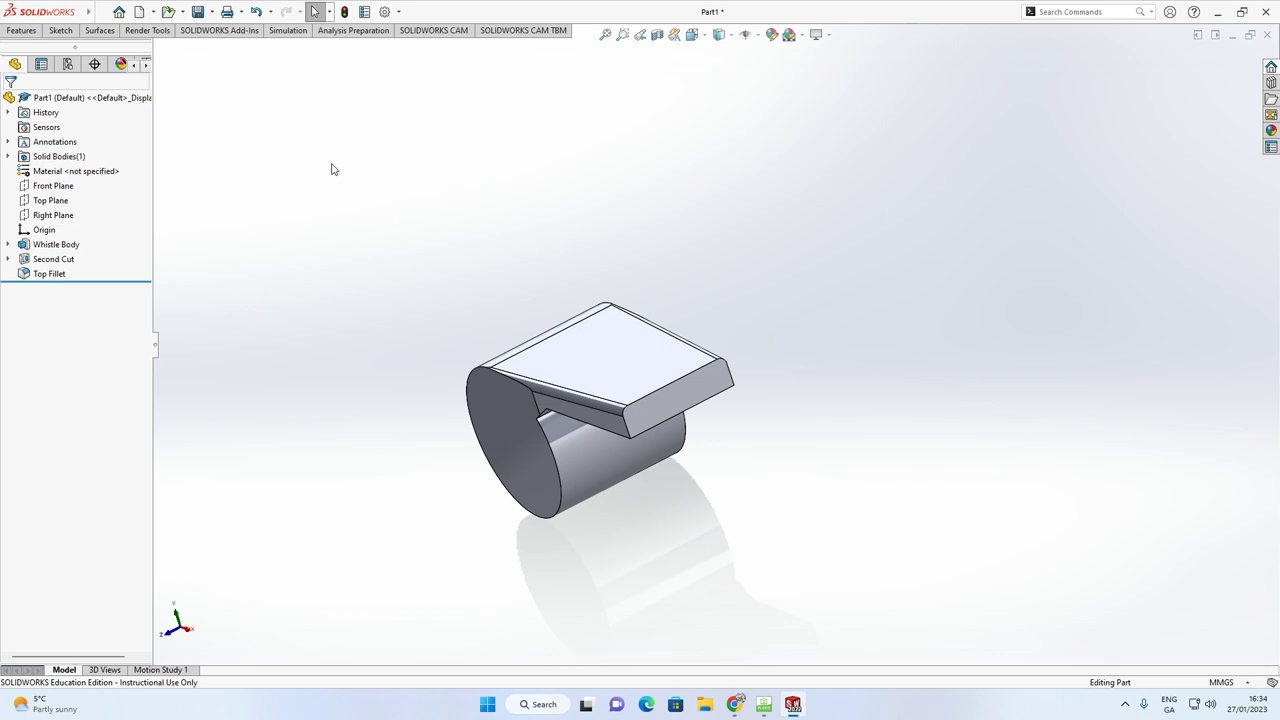
# Consult the worksheet for the raised area for ring attachment and start a new sketch on the Front Plane
pyautogui.moveTo(669, 525); pyautogui.dragTo(703, 432, button='middle')
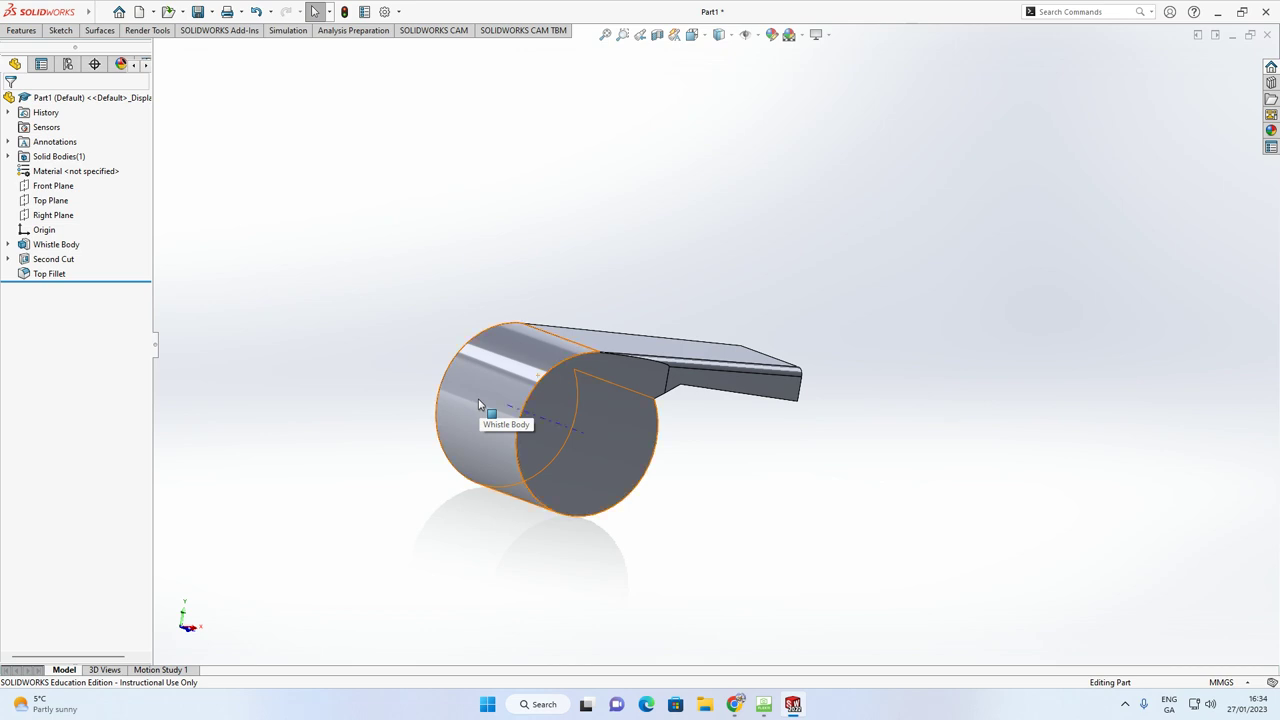
pyautogui.click(763, 704)
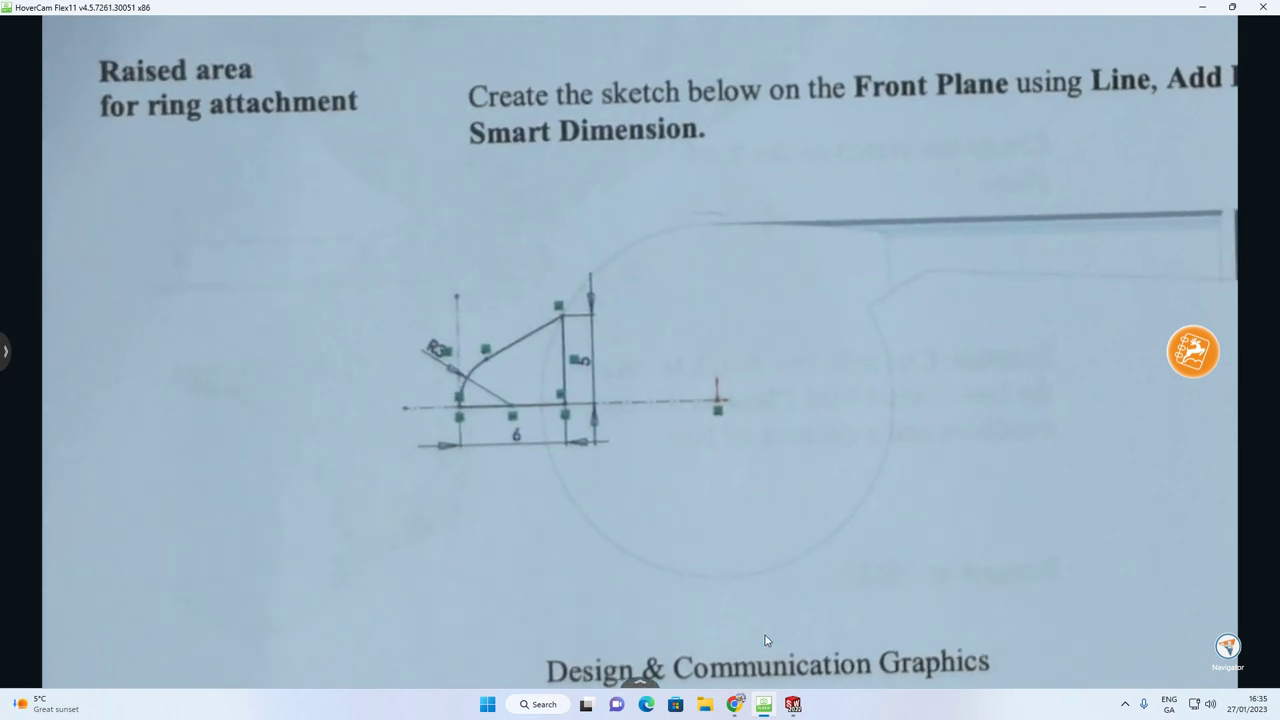
pyautogui.click(792, 704)
pyautogui.moveTo(585, 282); pyautogui.dragTo(545, 281, button='middle')
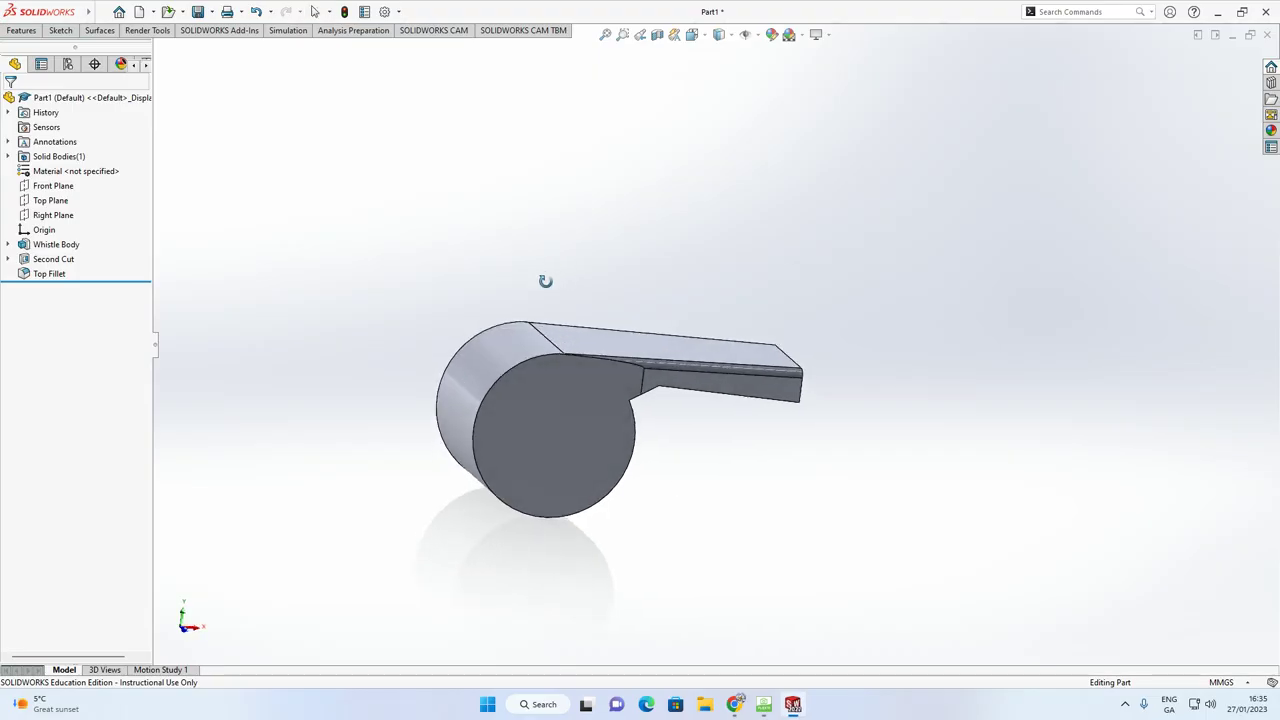
pyautogui.click(53, 186)
pyautogui.moveTo(343, 256)
pyautogui.mouseDown(button='middle')
pyautogui.moveTo(449, 306)
pyautogui.moveTo(352, 252)
pyautogui.mouseUp(button='middle')
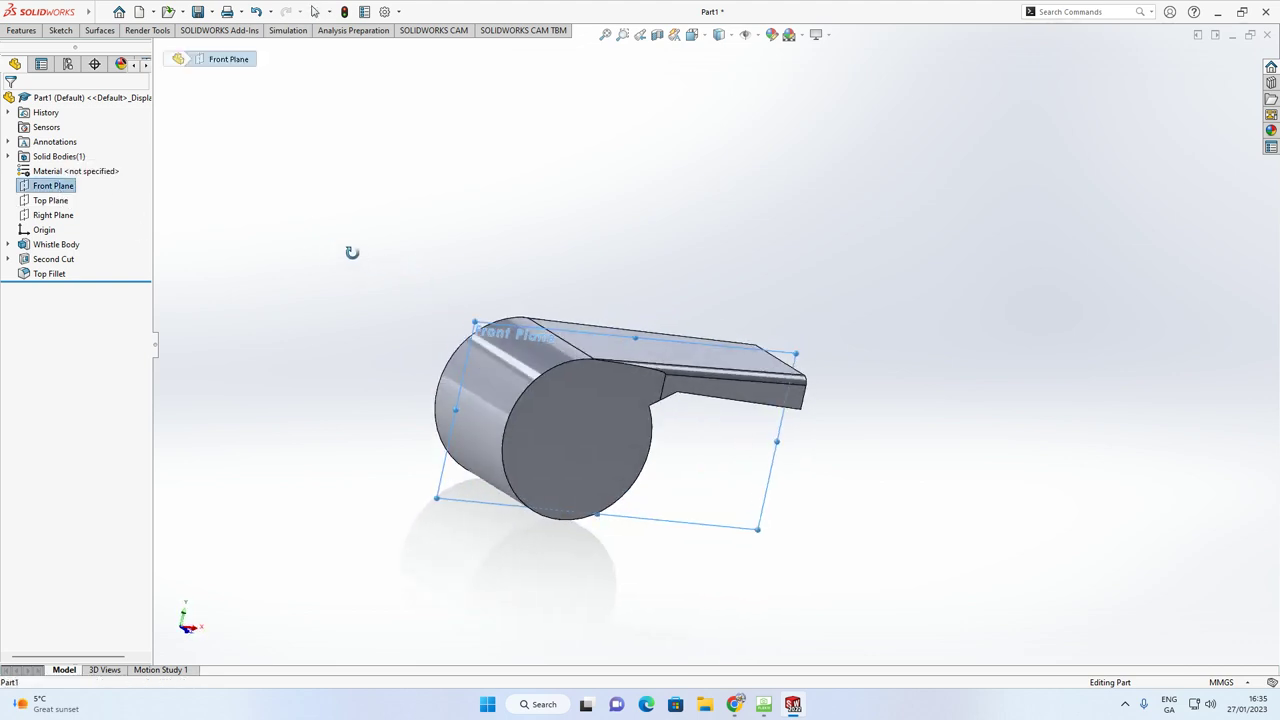
pyautogui.press('Escape')
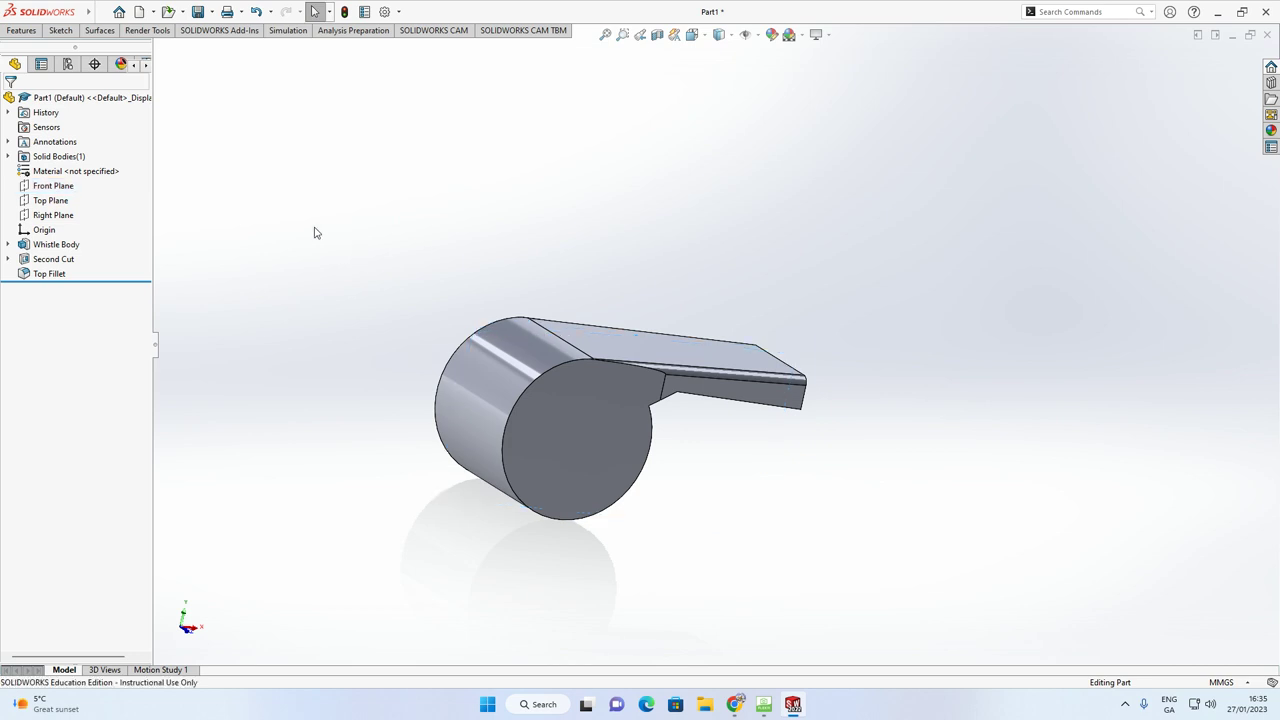
pyautogui.click(68, 186)
pyautogui.click(78, 160)
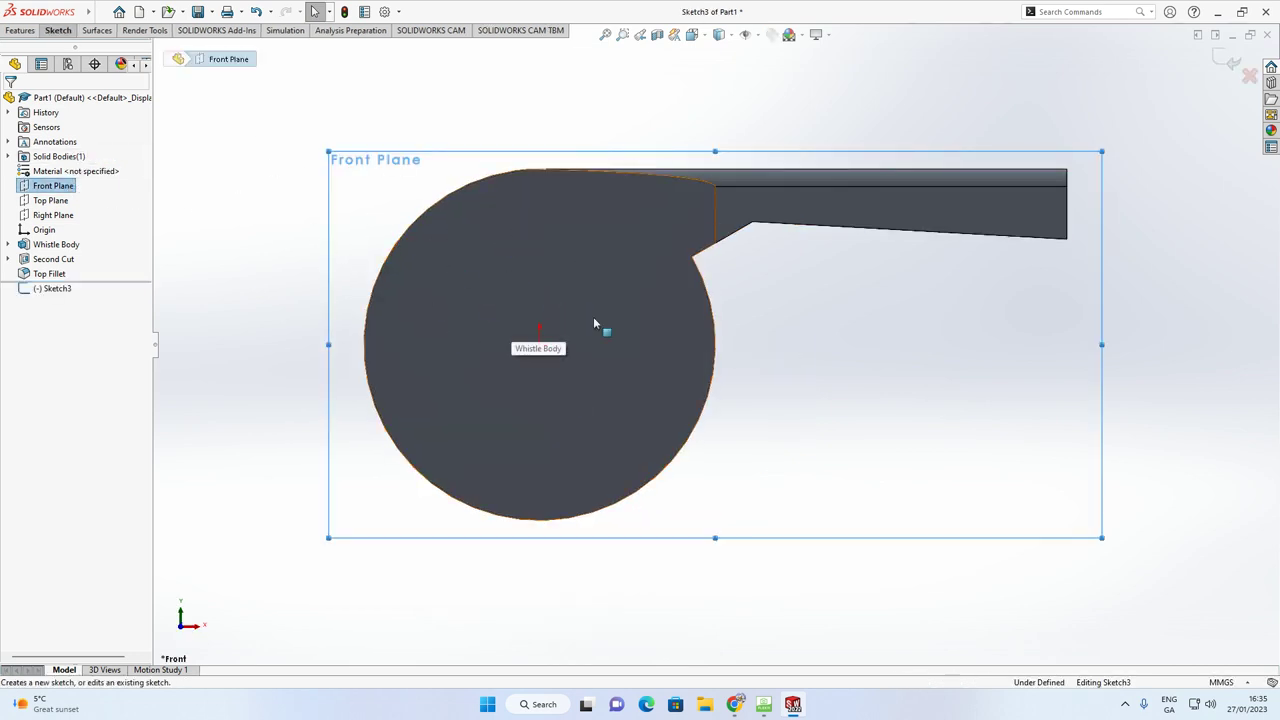
# Draw a horizontal centerline from the origin past the round body's edge on the side opposite the mouthpiece
pyautogui.click(58, 31)
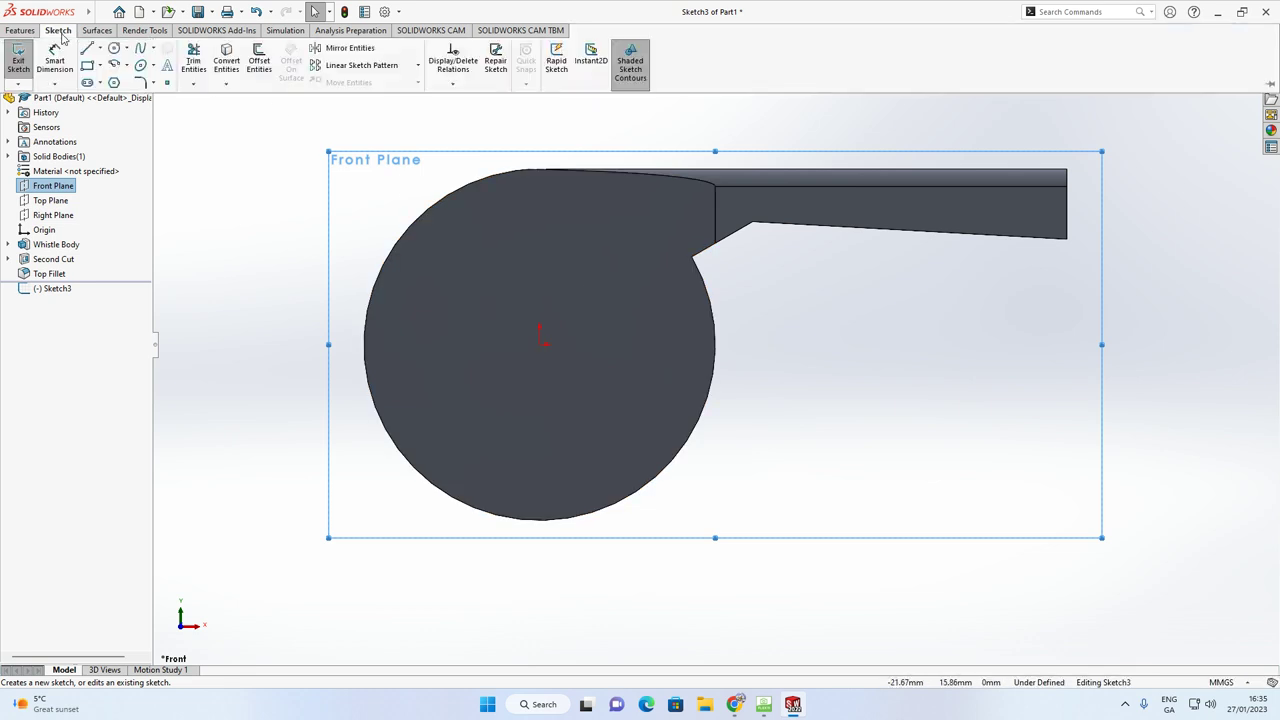
pyautogui.click(100, 50)
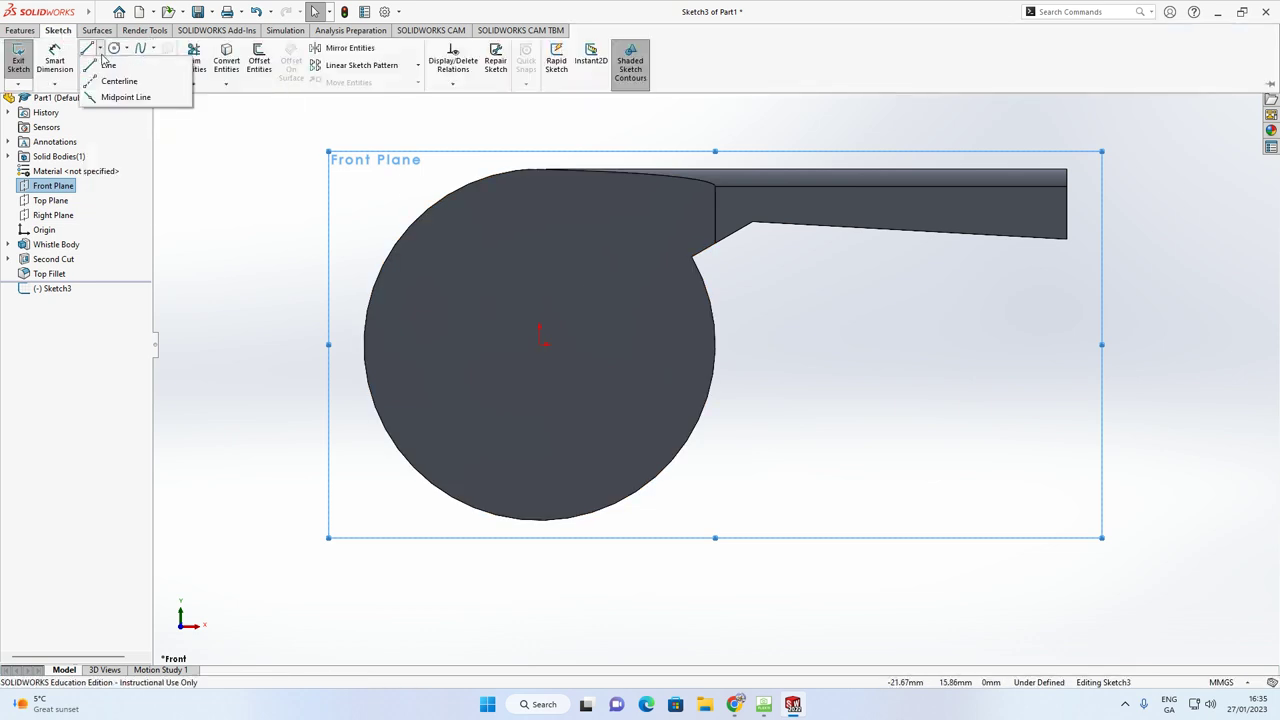
pyautogui.click(115, 80)
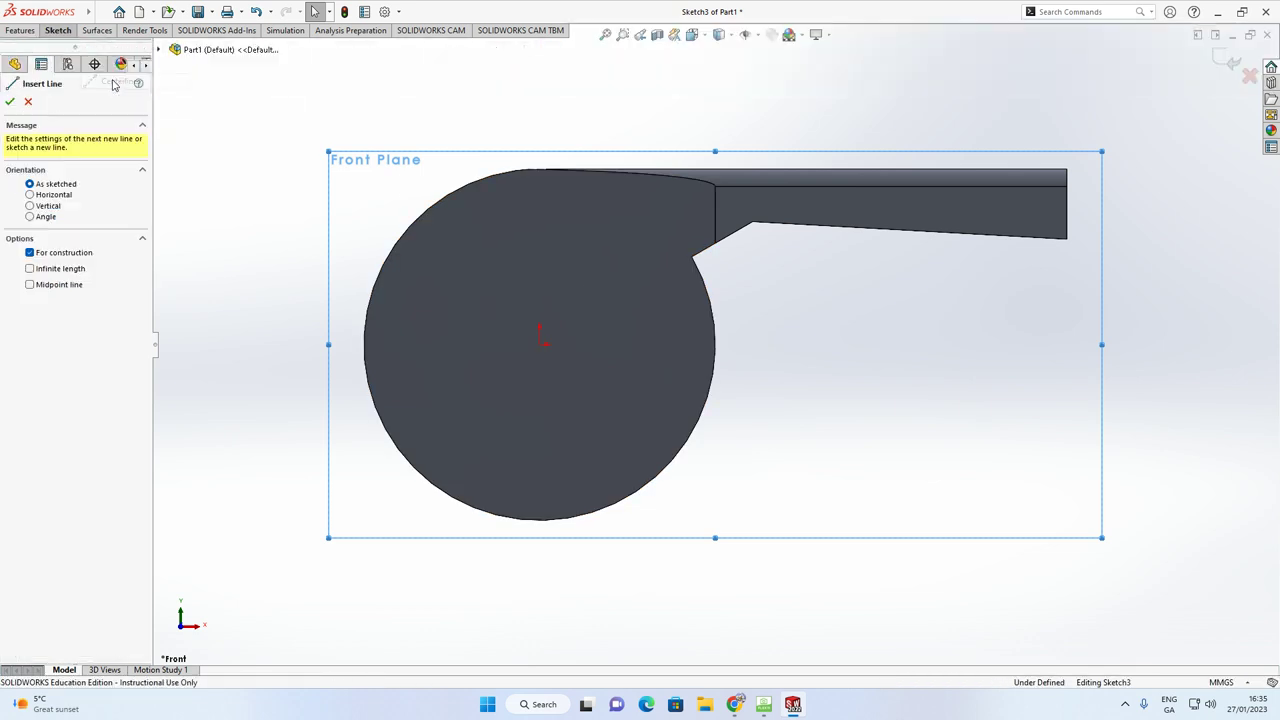
pyautogui.click(540, 345)
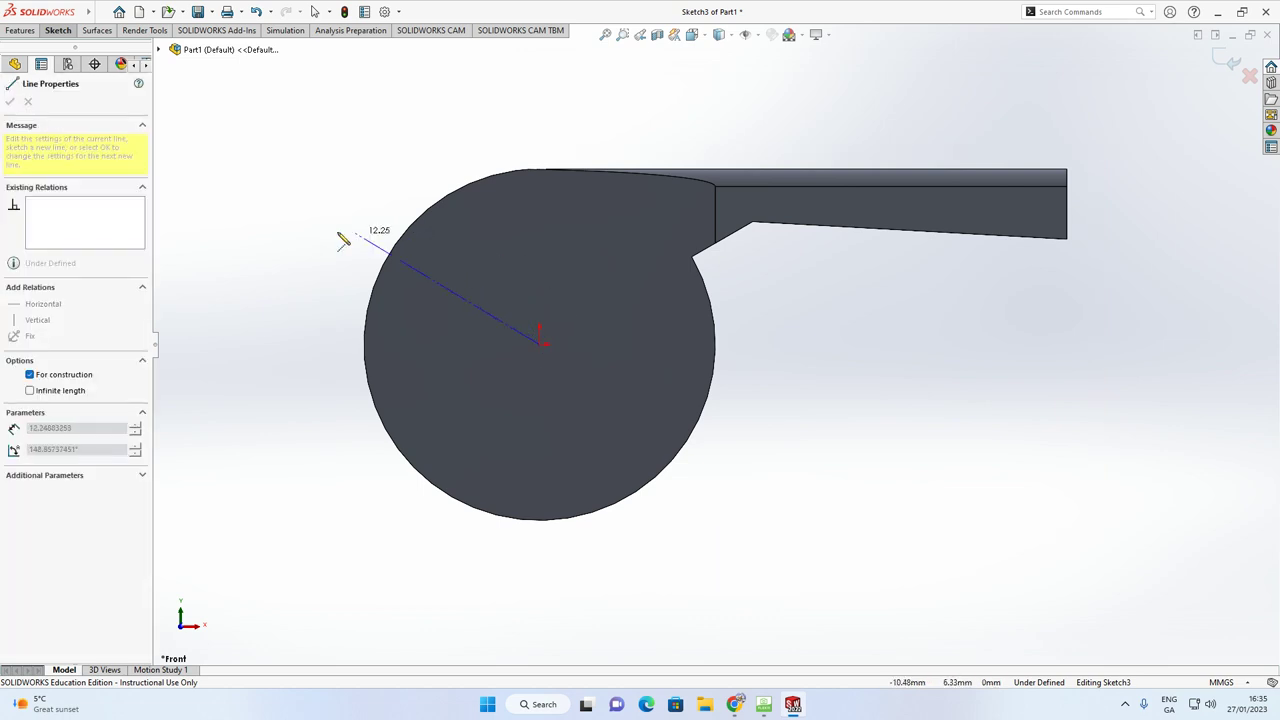
pyautogui.click(191, 345)
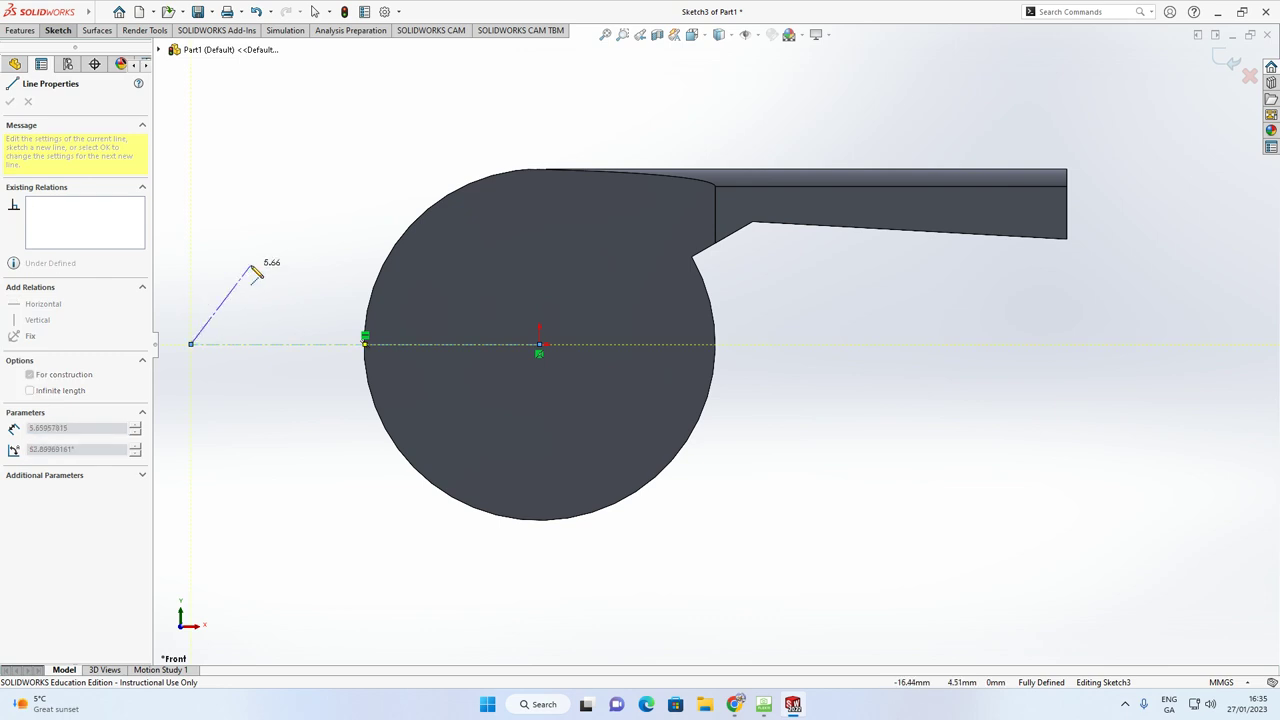
pyautogui.press('Escape')
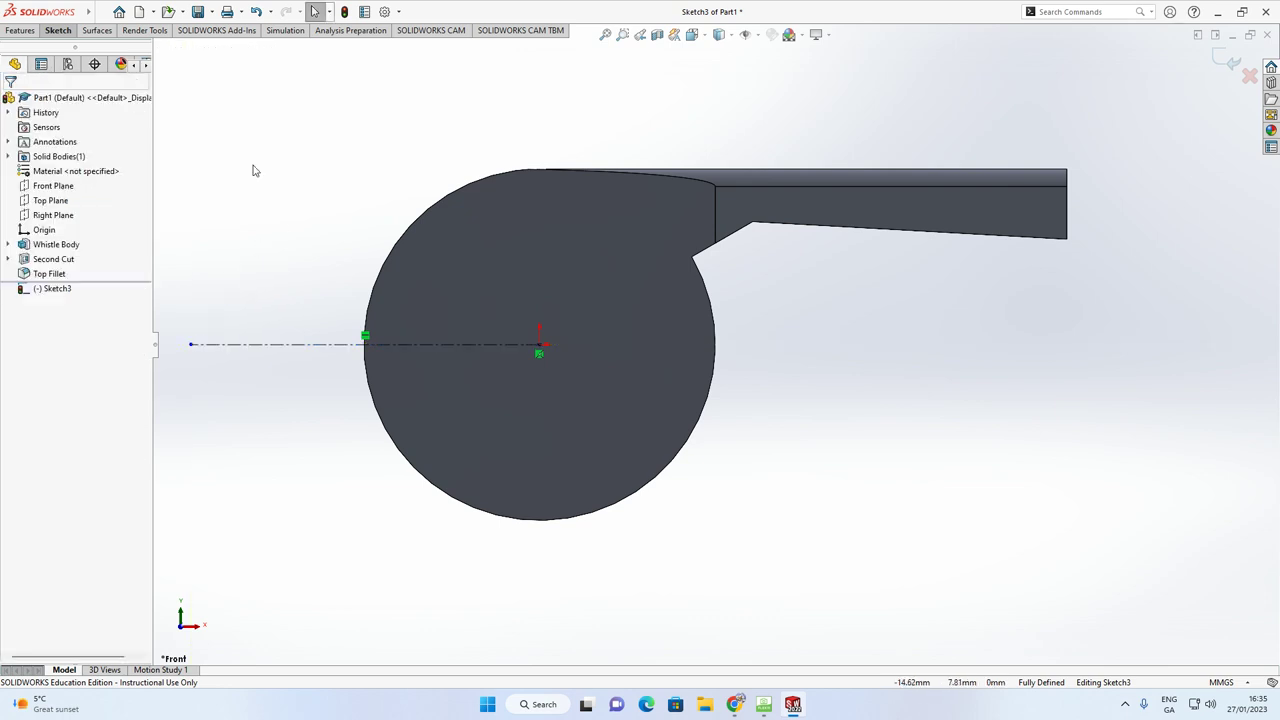
# Draw a vertical line about 5.4 mm long from the centerline, just inside the round body, up to the body's edge
pyautogui.click(58, 31)
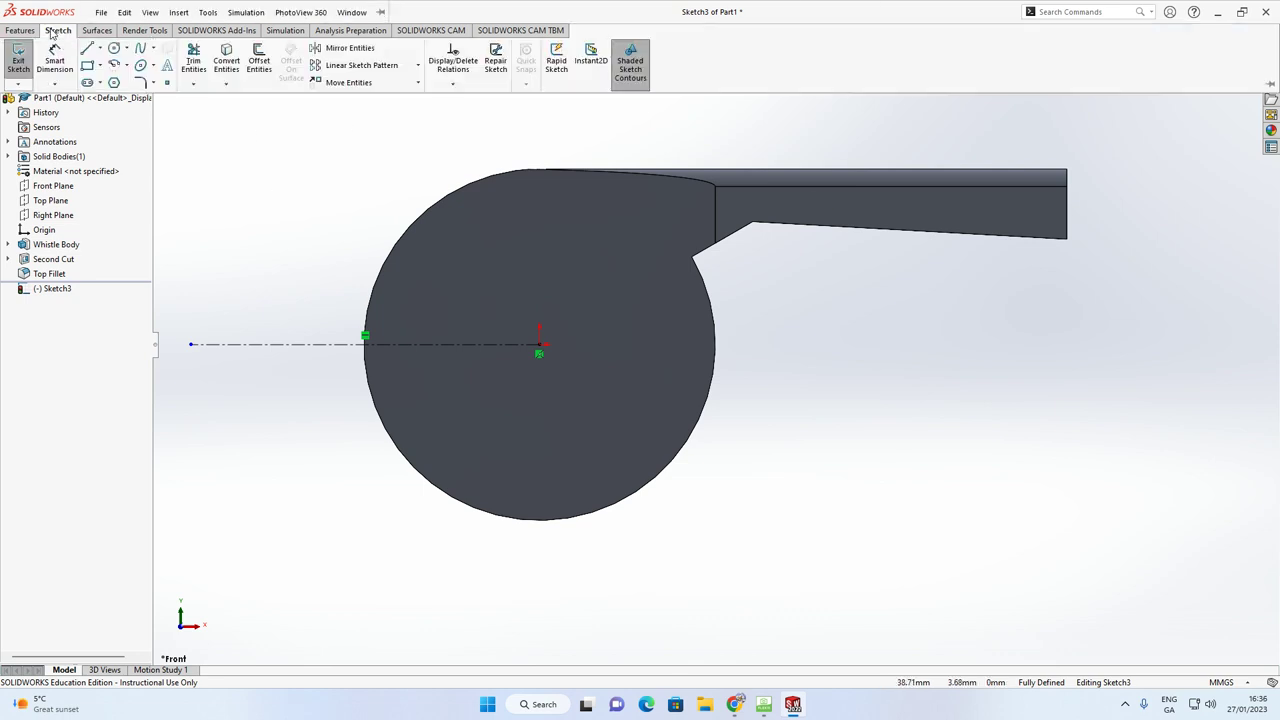
pyautogui.click(88, 50)
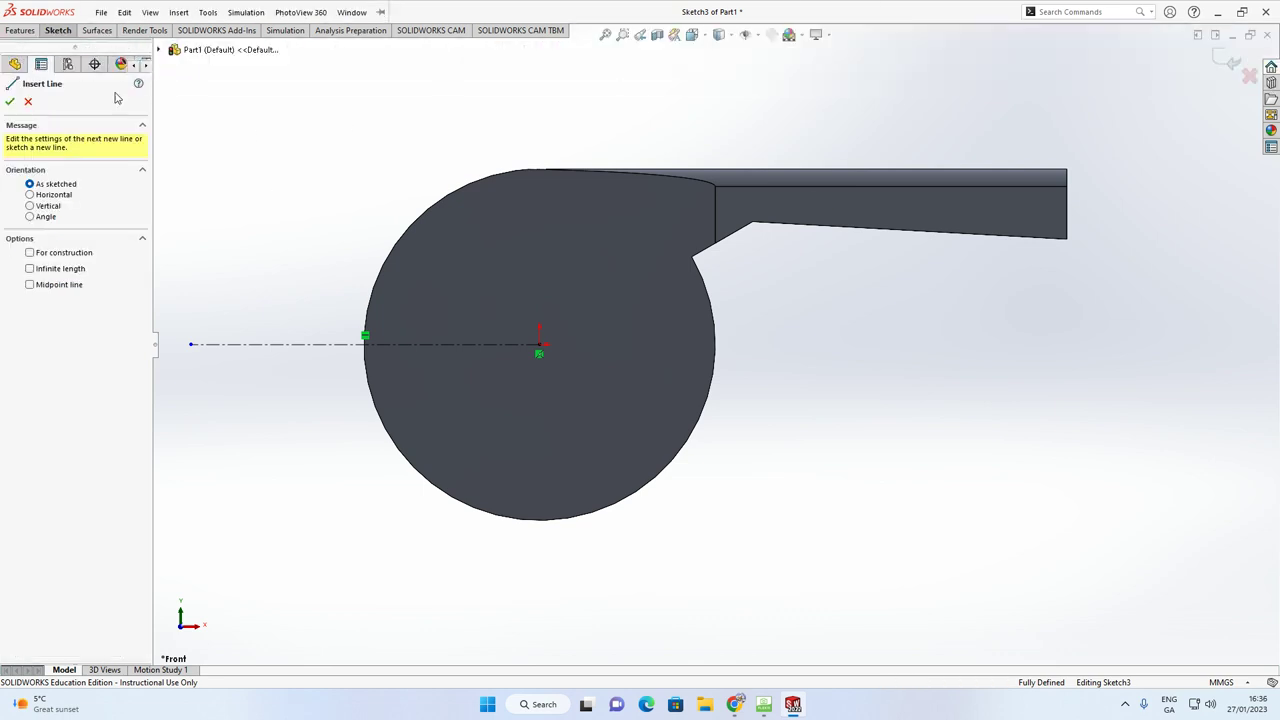
pyautogui.click(366, 344)
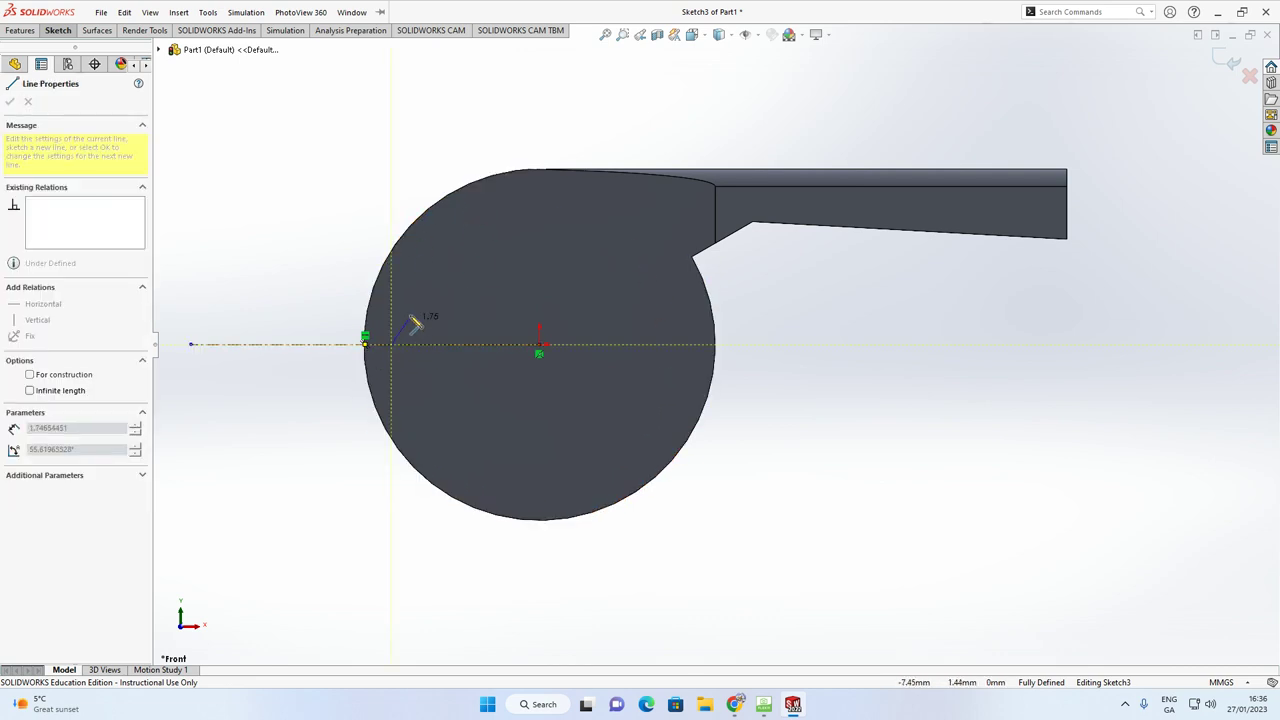
pyautogui.scroll(-3, 432, 275)
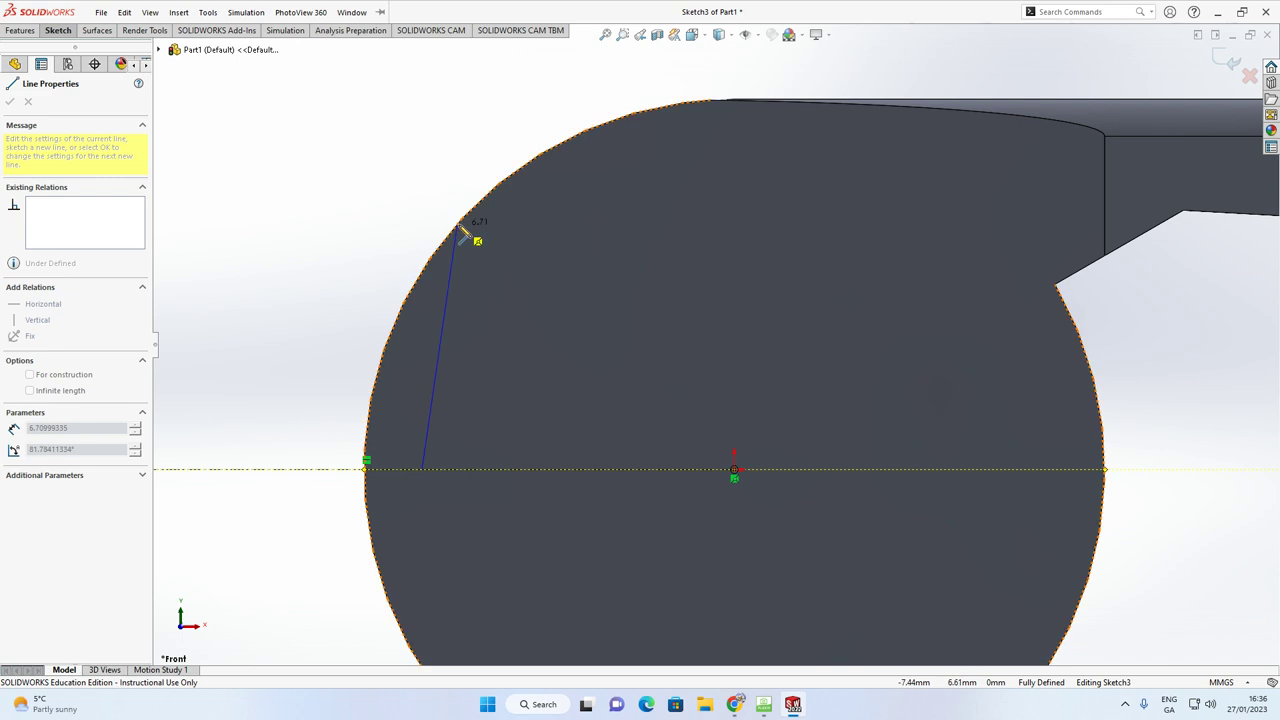
pyautogui.click(422, 270)
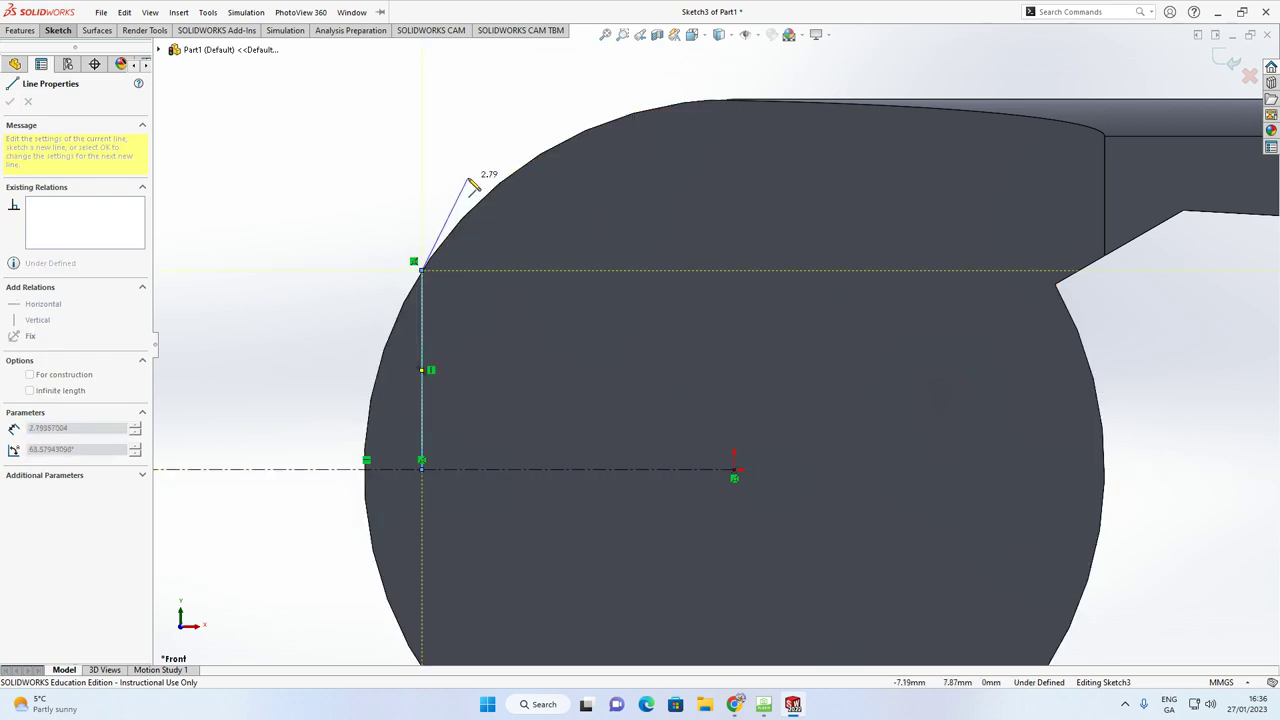
pyautogui.press('Escape')
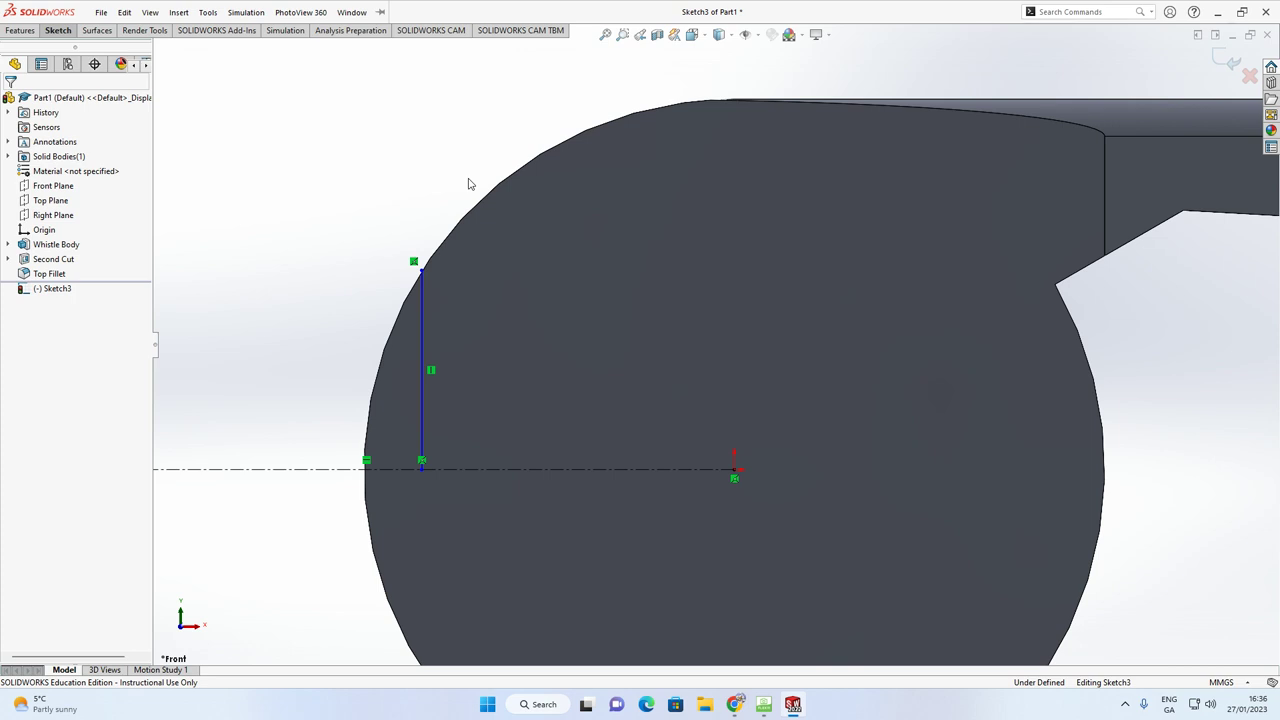
# Draw a horizontal line along the centerline from the vertical line's lower end to a point outside the round body
pyautogui.press('l')
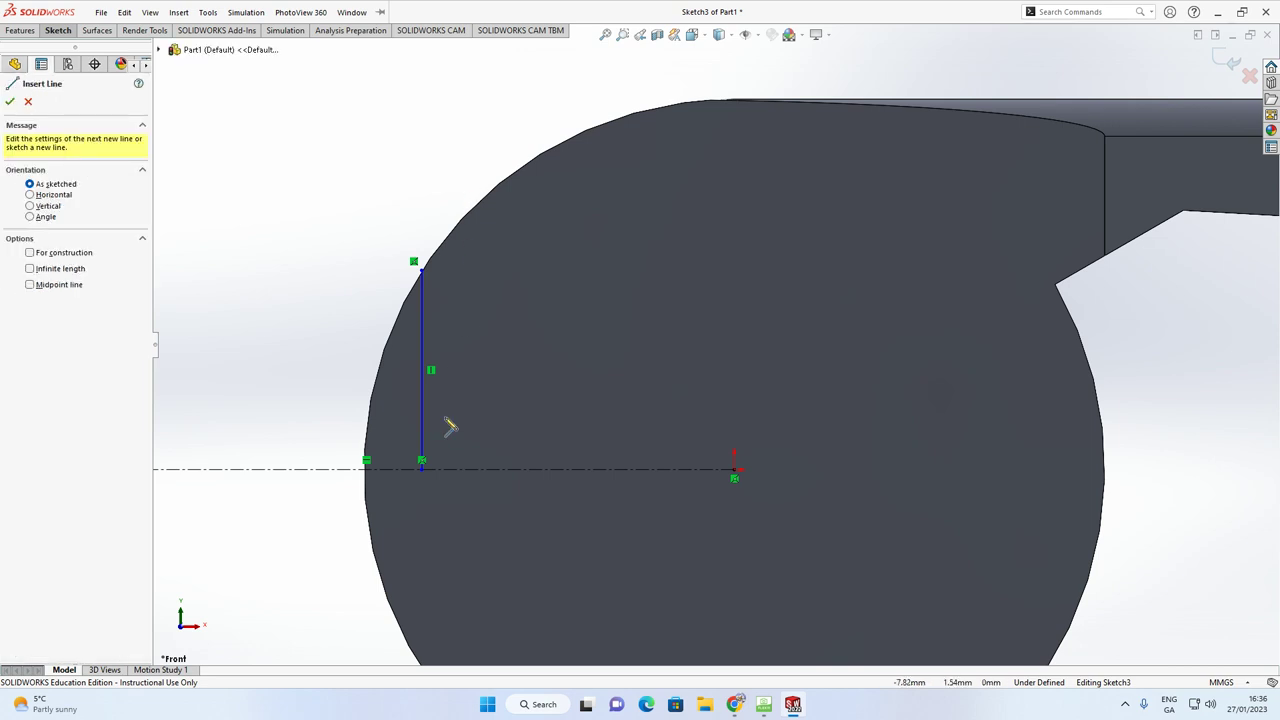
pyautogui.click(421, 468)
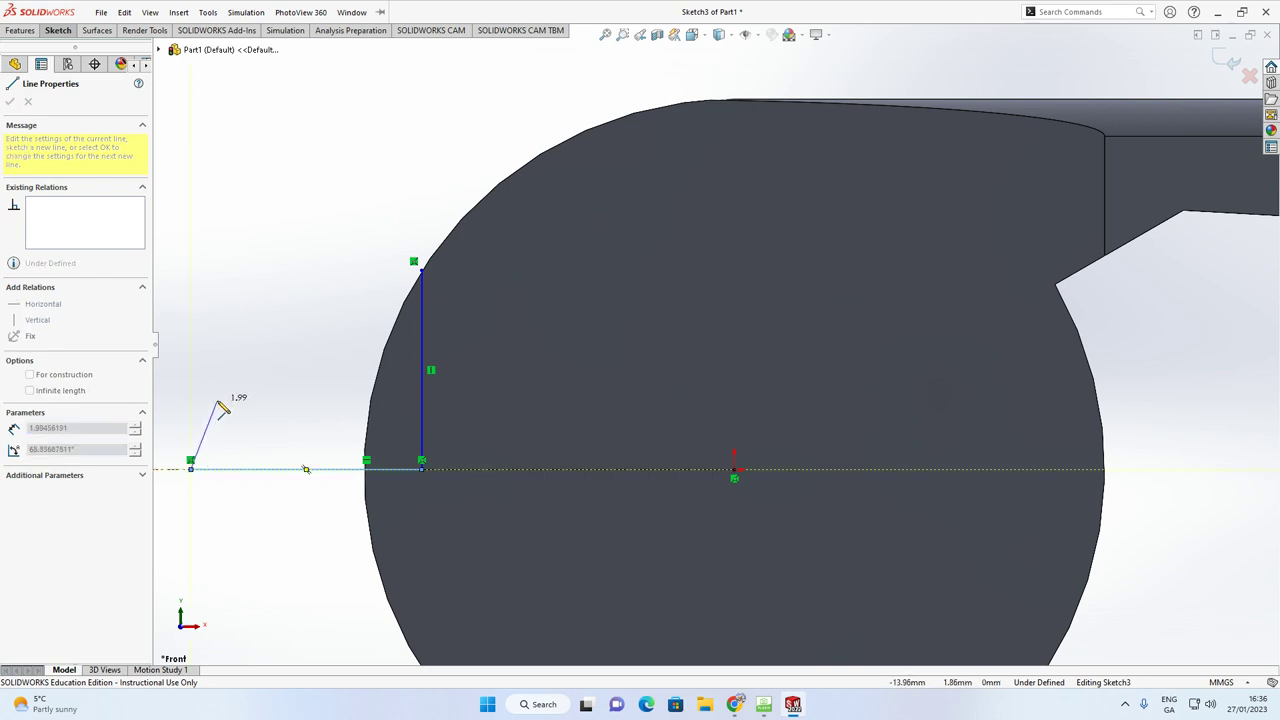
pyautogui.press('Escape')
# Check where the vertical line meets the round body's edge and delete that line
pyautogui.scroll(-5, 491, 294)
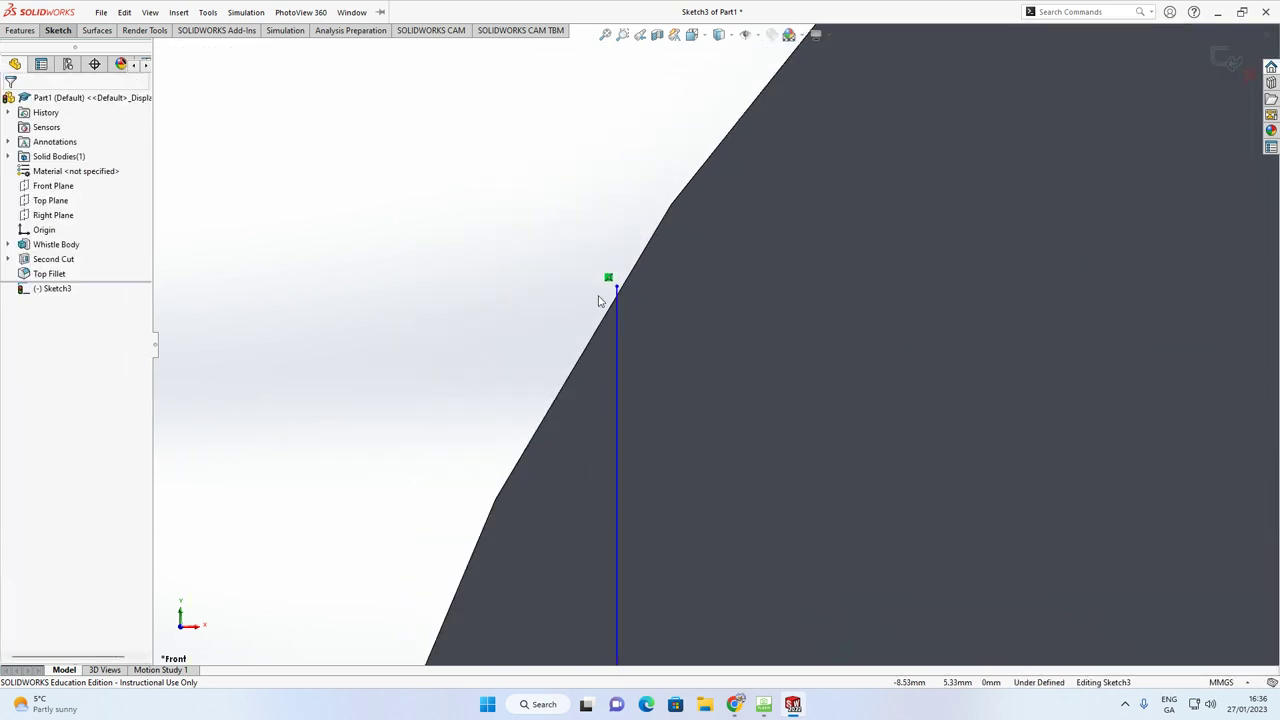
pyautogui.scroll(-1, 654, 291)
pyautogui.scroll(3, 654, 310)
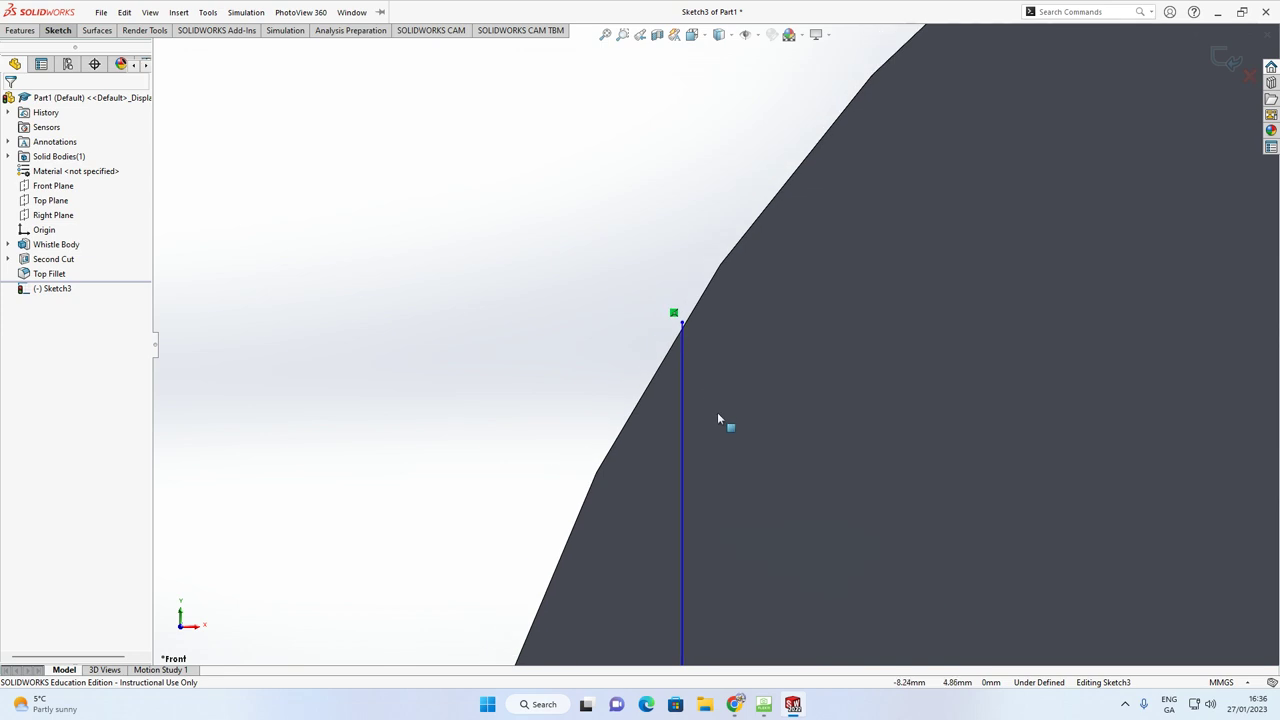
pyautogui.scroll(4, 719, 430)
pyautogui.scroll(-3, 730, 466)
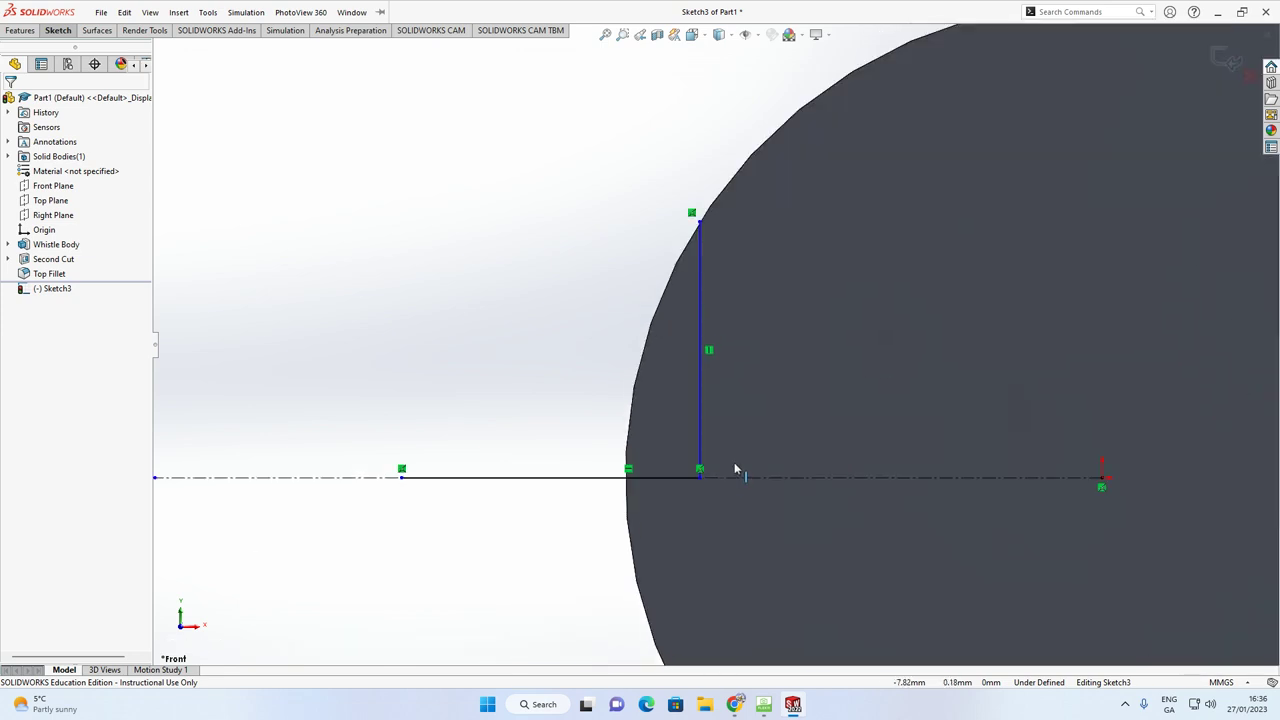
pyautogui.click(694, 296)
pyautogui.press('Delete')
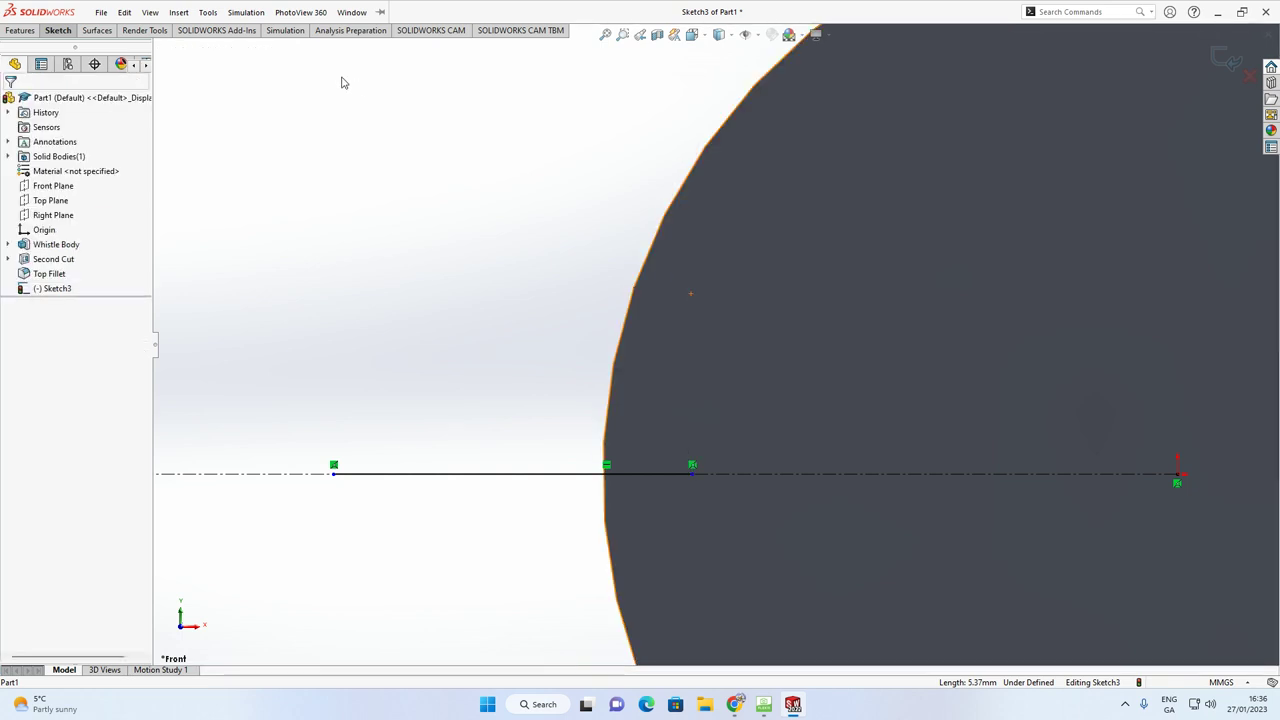
# Draw a vertical line about 5.4 mm long from the horizontal line's inner end up to the round body's edge
pyautogui.click(58, 30)
pyautogui.click(86, 50)
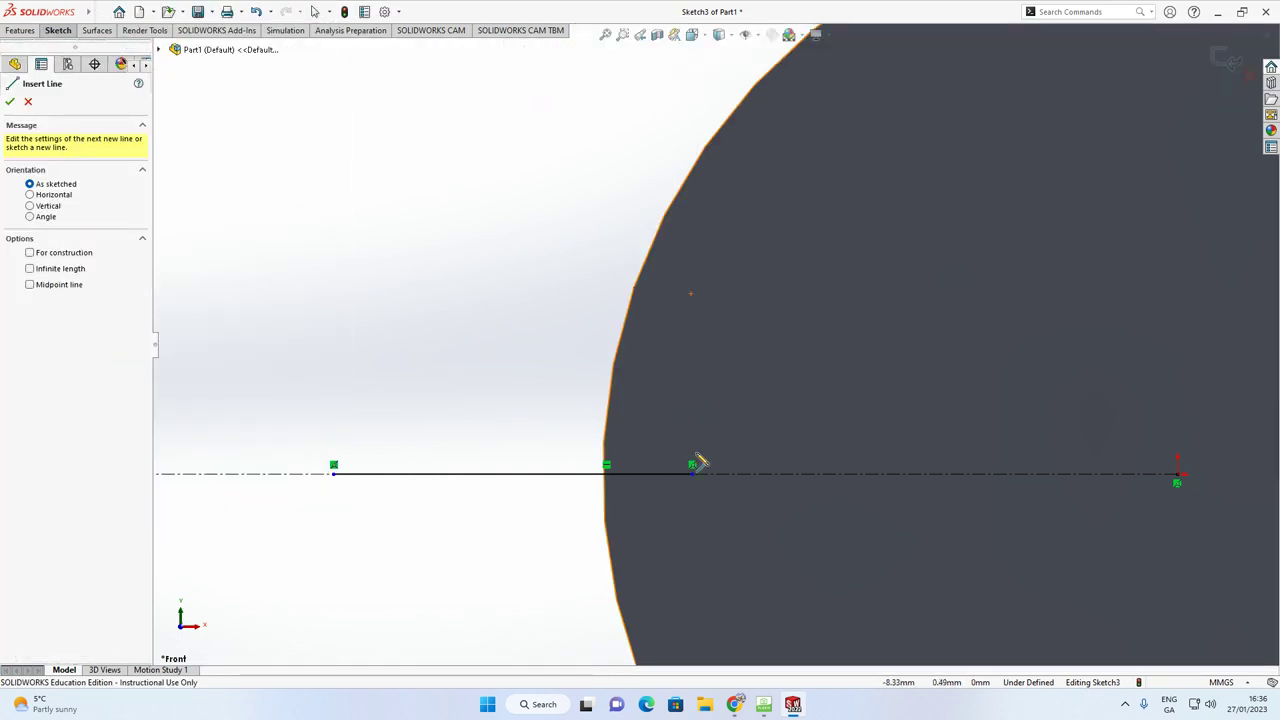
pyautogui.click(693, 466)
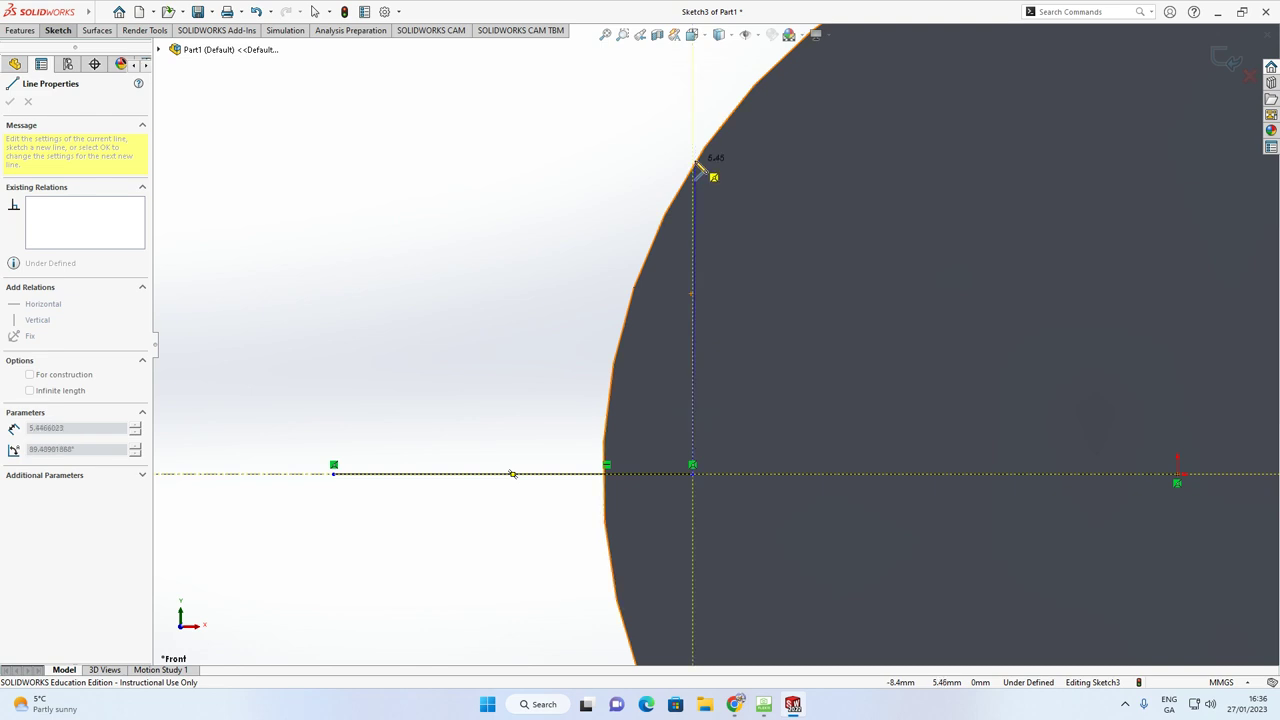
pyautogui.click(698, 178)
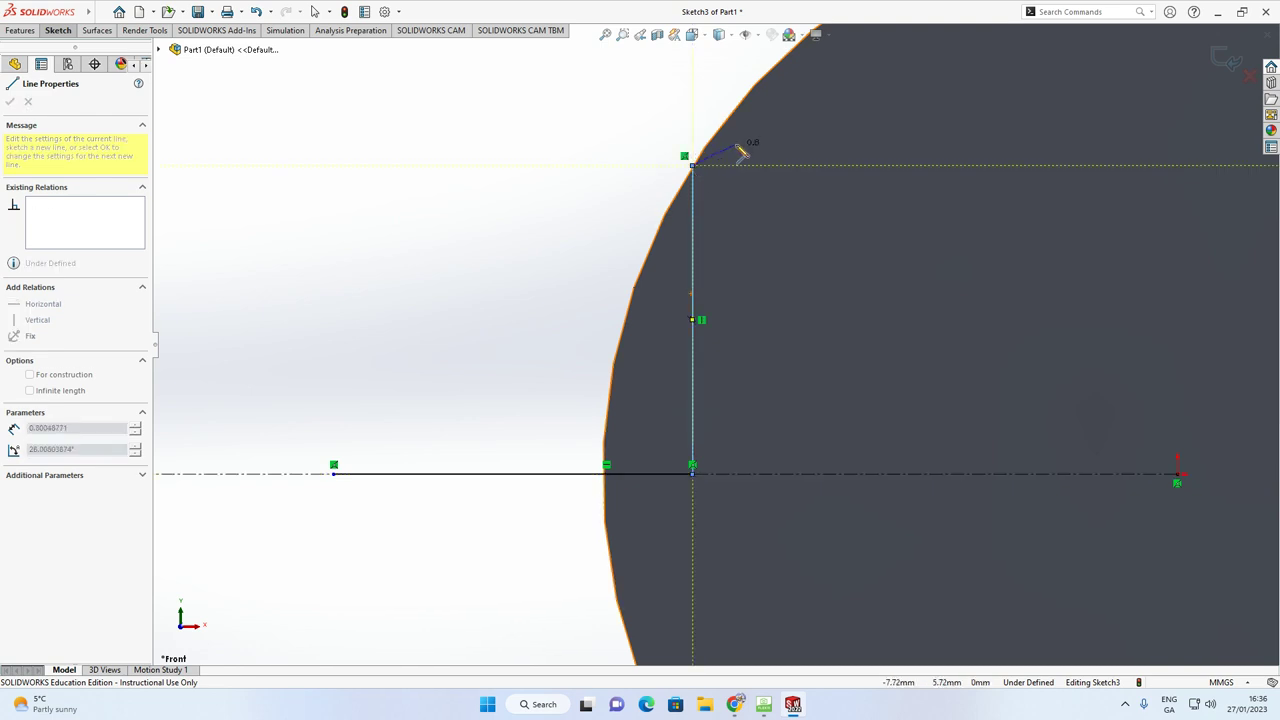
pyautogui.press('Escape')
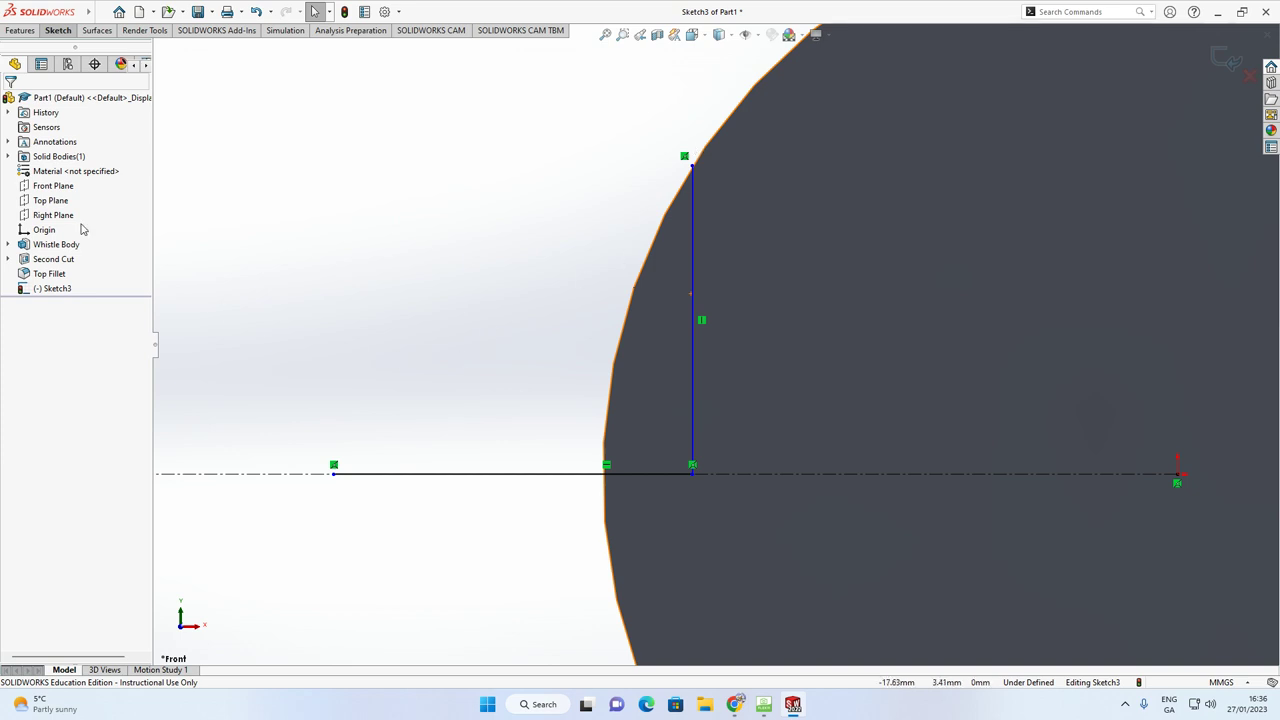
# Draw a Centerpoint Arc of about 2.1 mm radius centred on the horizontal line, starting at its outer end and sweeping about 142° over it
pyautogui.click(60, 31)
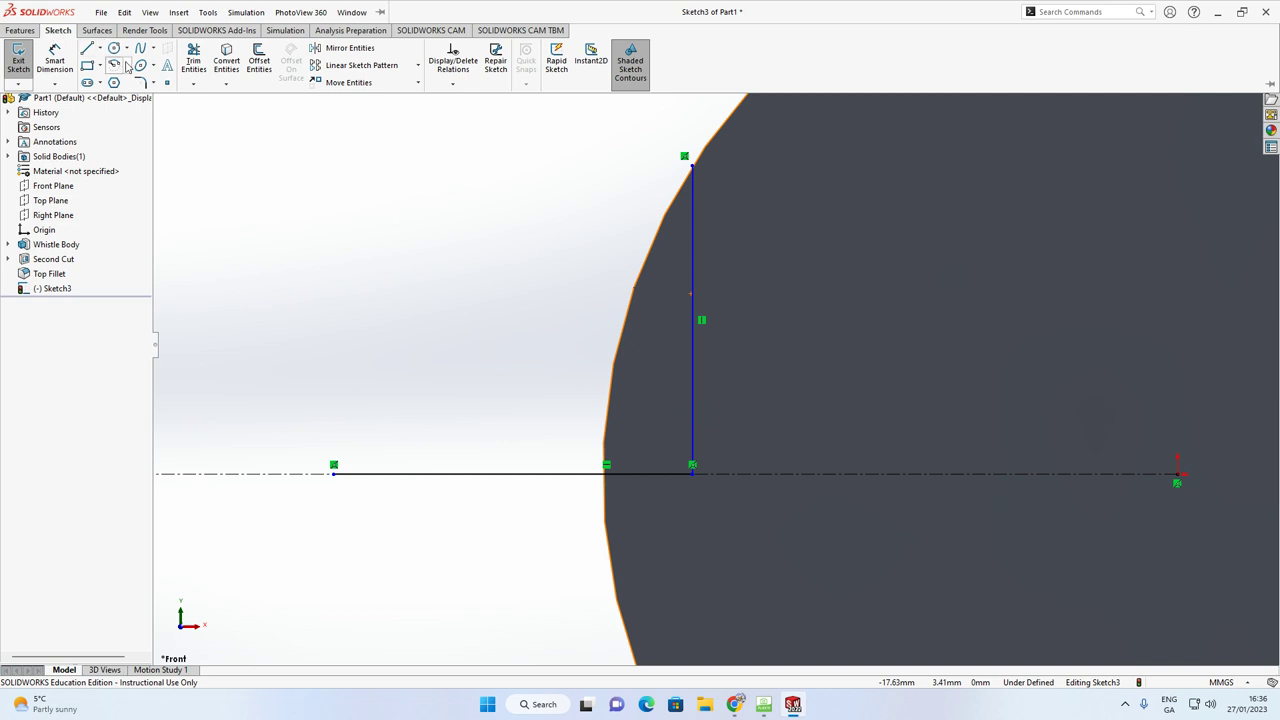
pyautogui.click(127, 65)
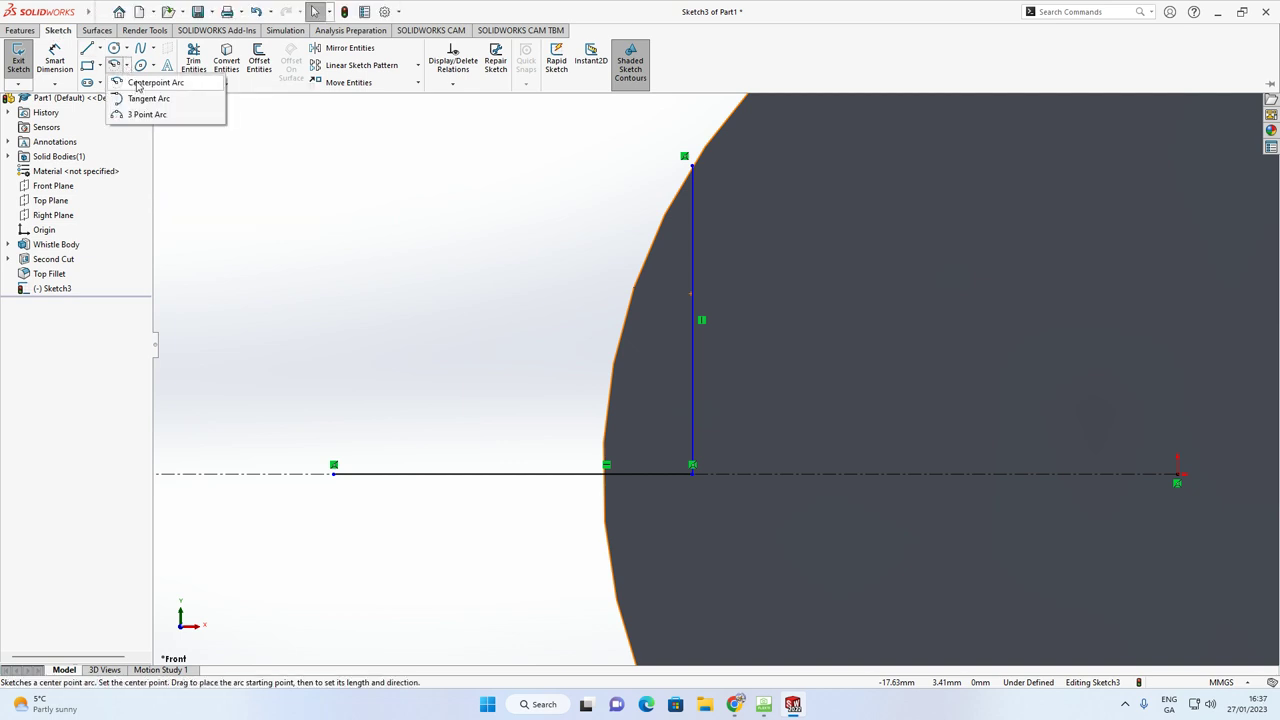
pyautogui.click(137, 86)
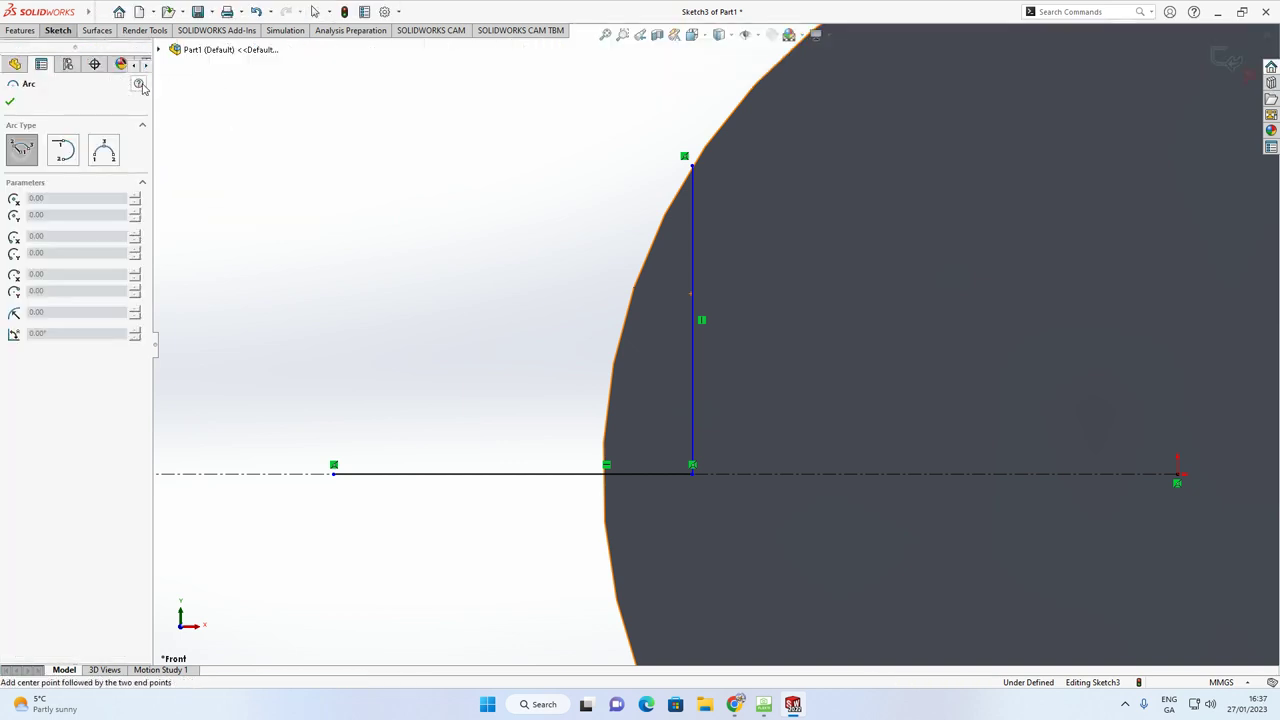
pyautogui.click(456, 474)
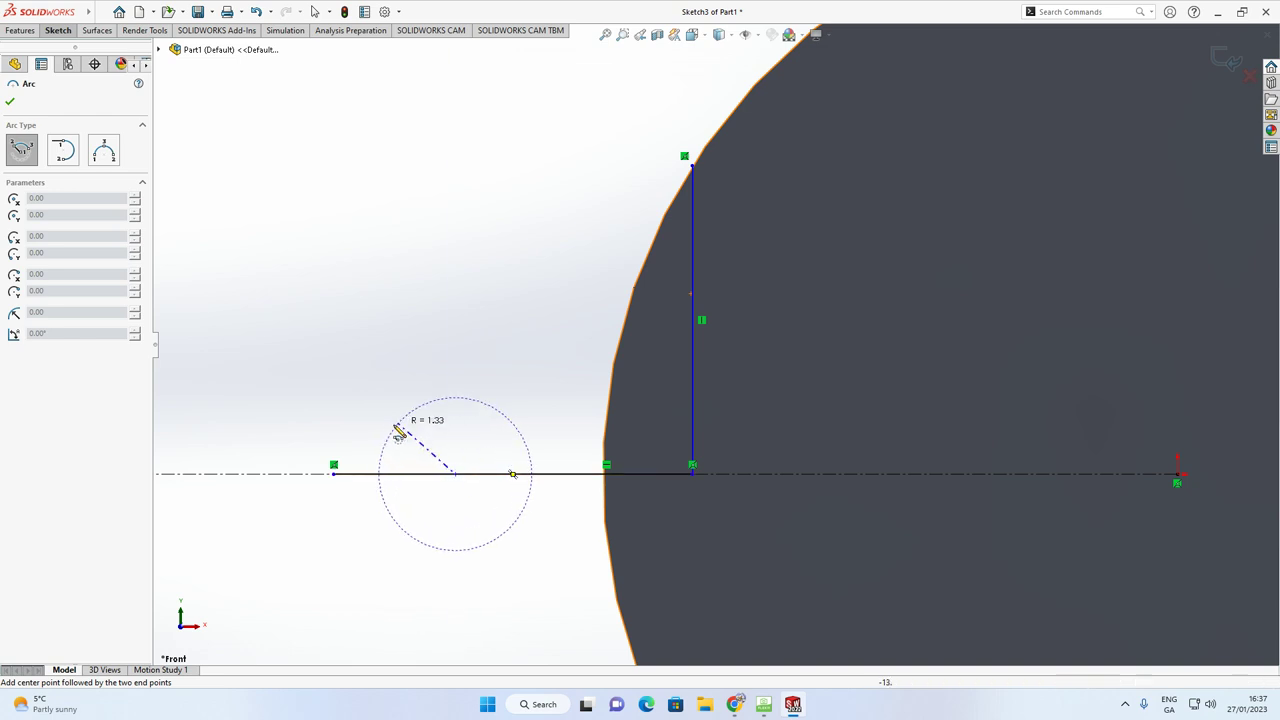
pyautogui.click(335, 474)
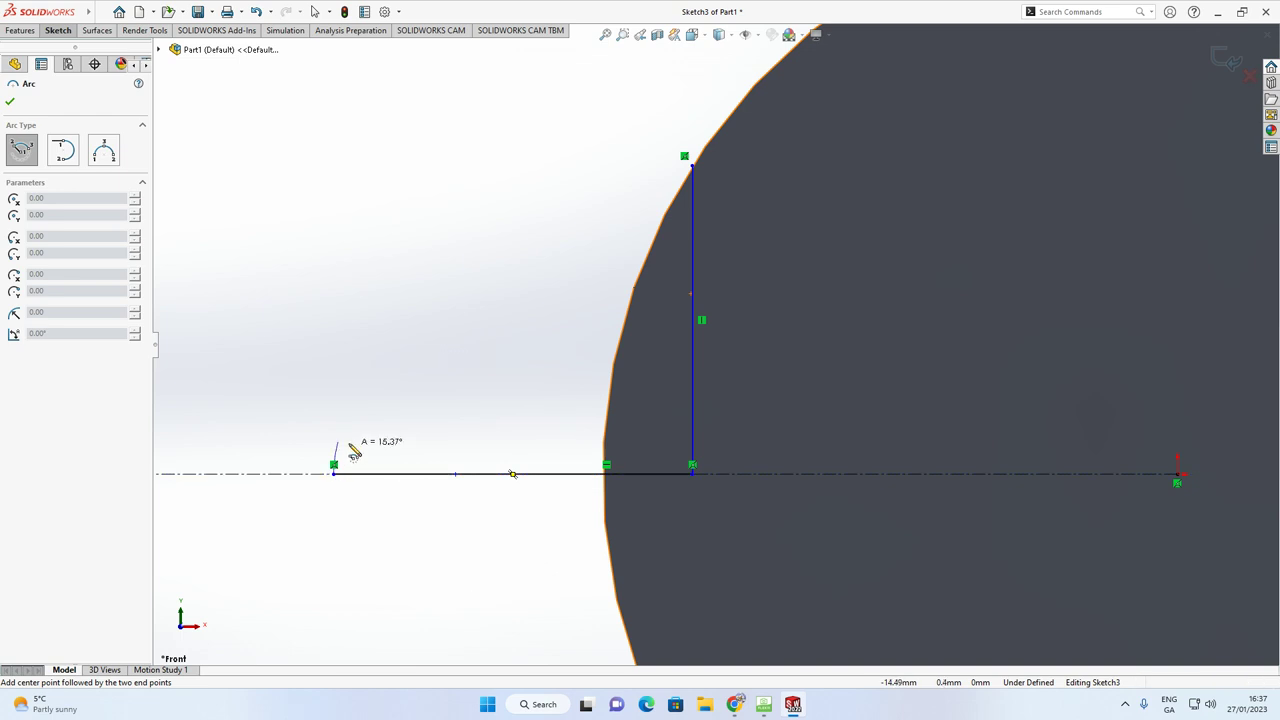
pyautogui.click(532, 421)
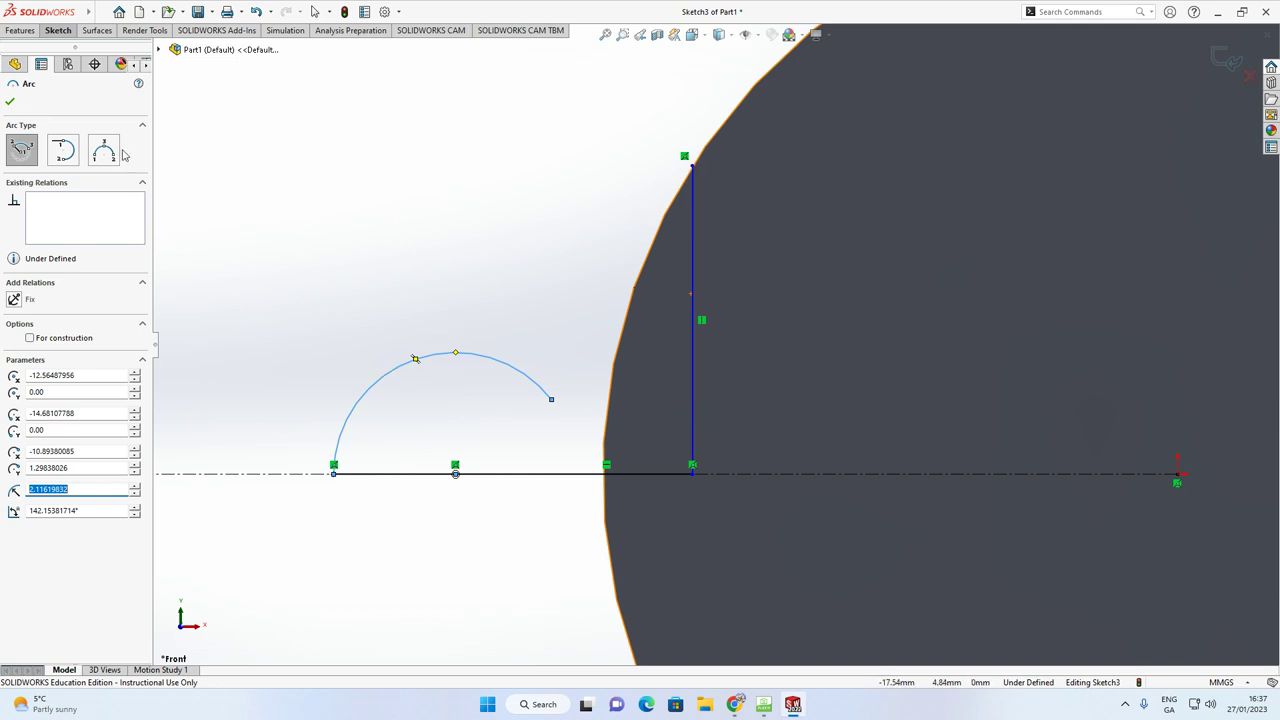
# Draw a sloping line about 6.8 mm long from the vertical line's upper end down and outward above the arc
pyautogui.click(71, 32)
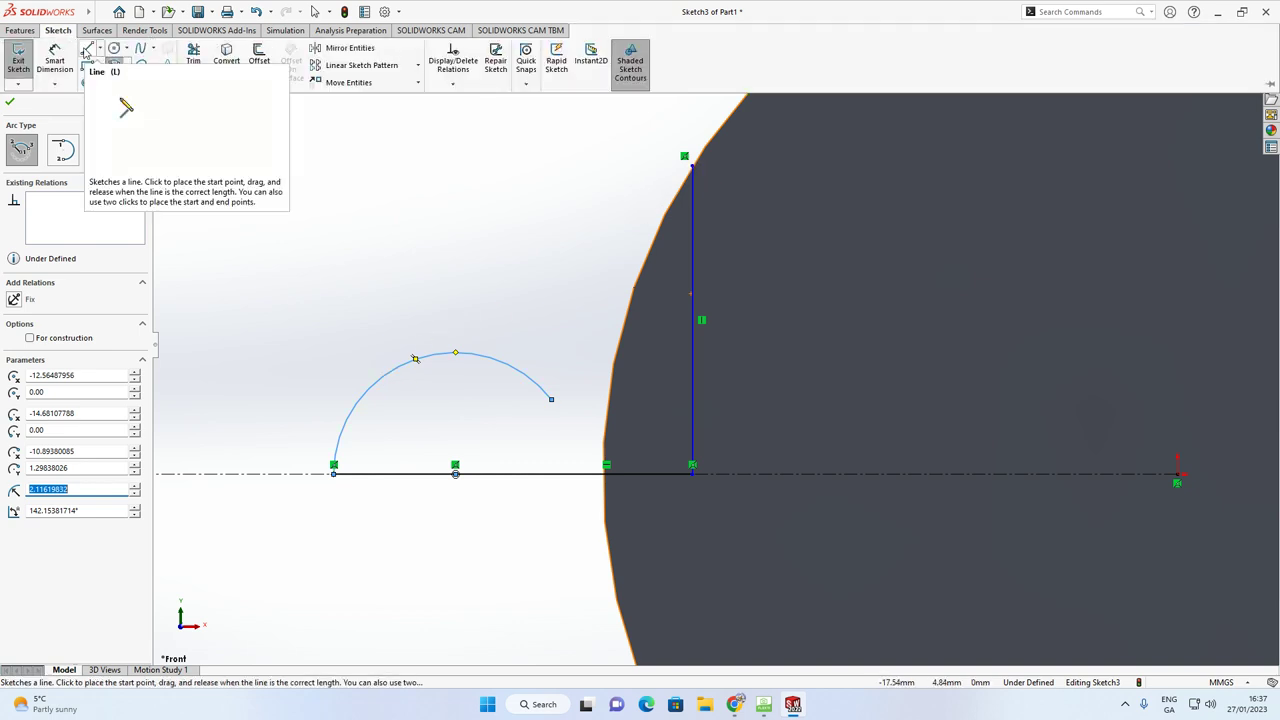
pyautogui.click(87, 50)
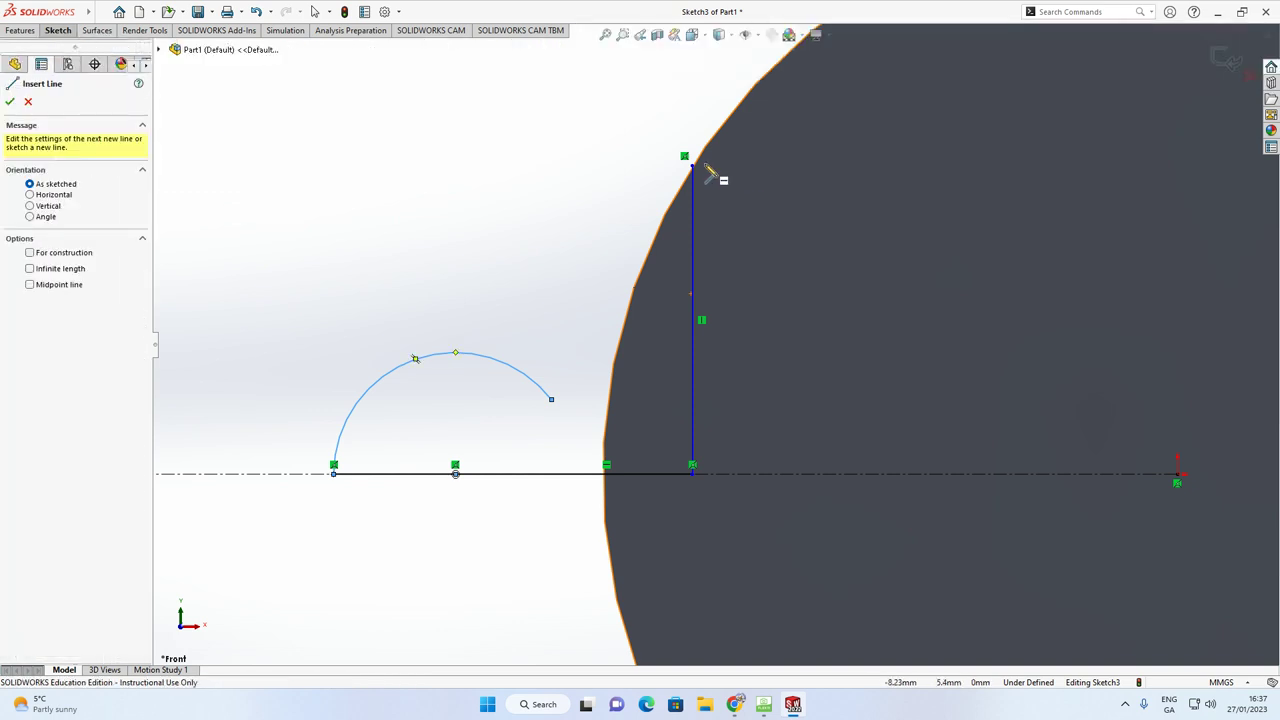
pyautogui.click(693, 166)
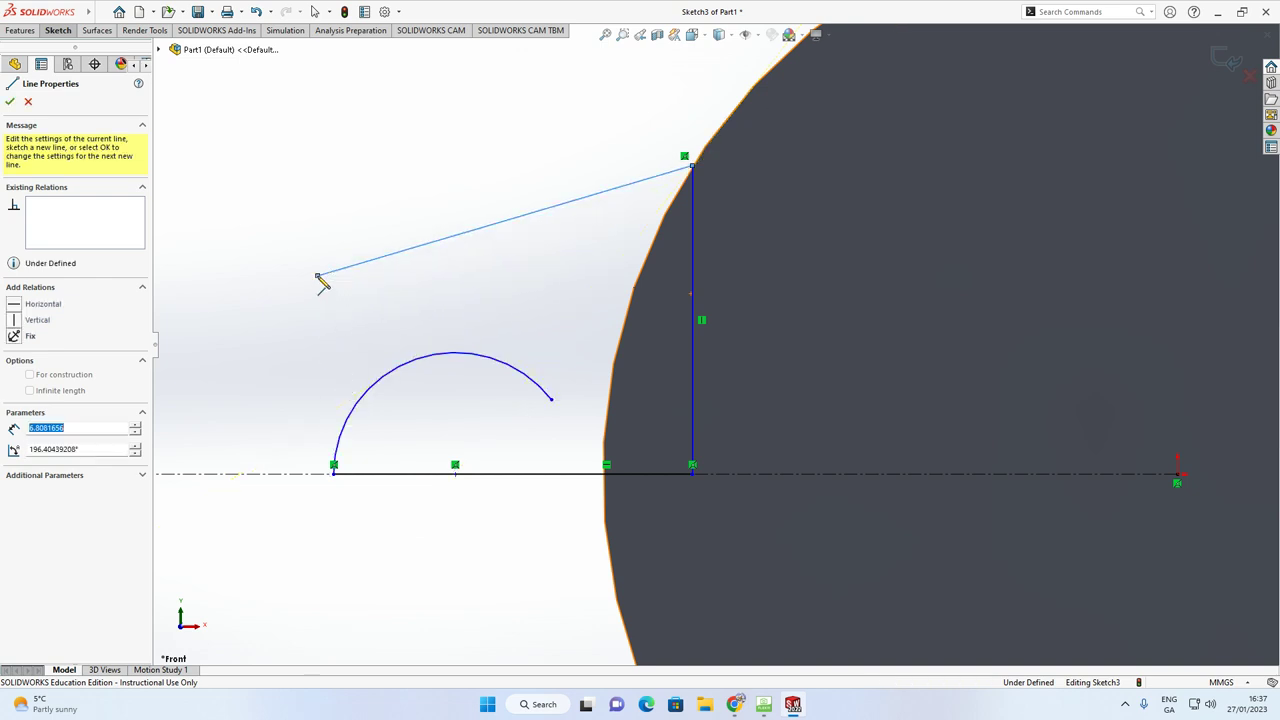
pyautogui.click(318, 277)
pyautogui.press('Escape')
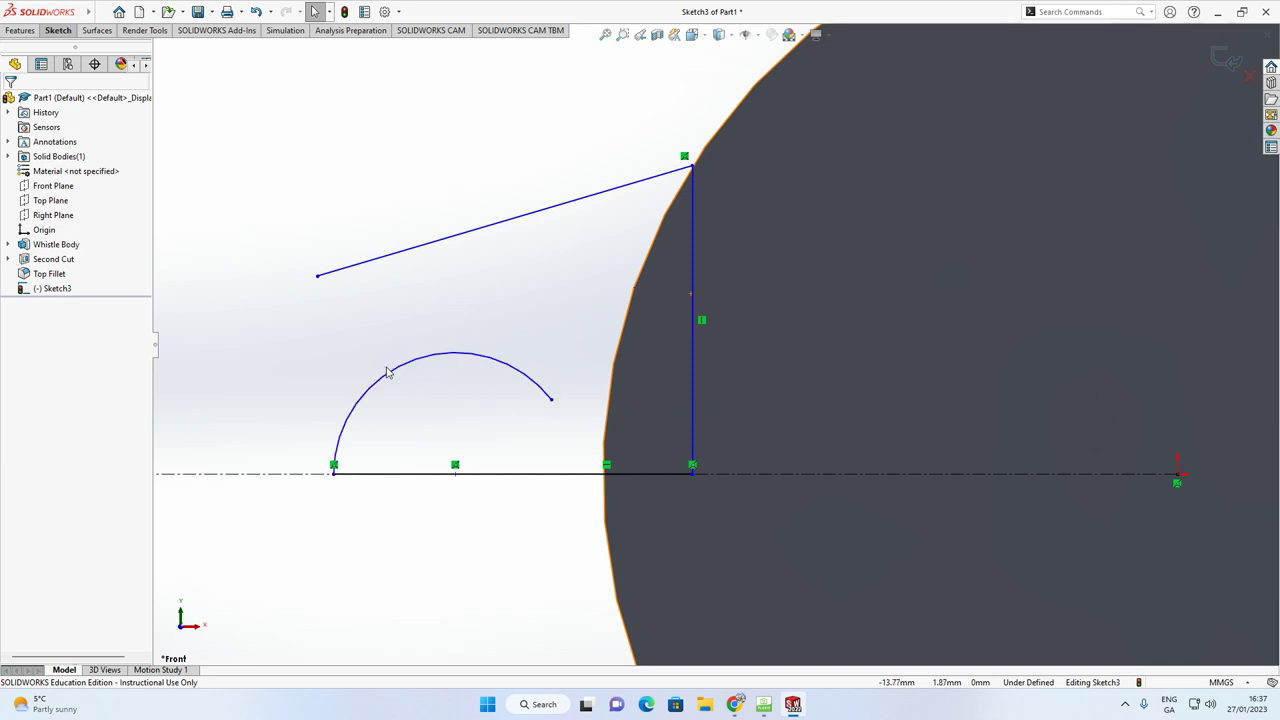
# Add a Tangent relation between the sloping line and the arc
pyautogui.click(378, 266)
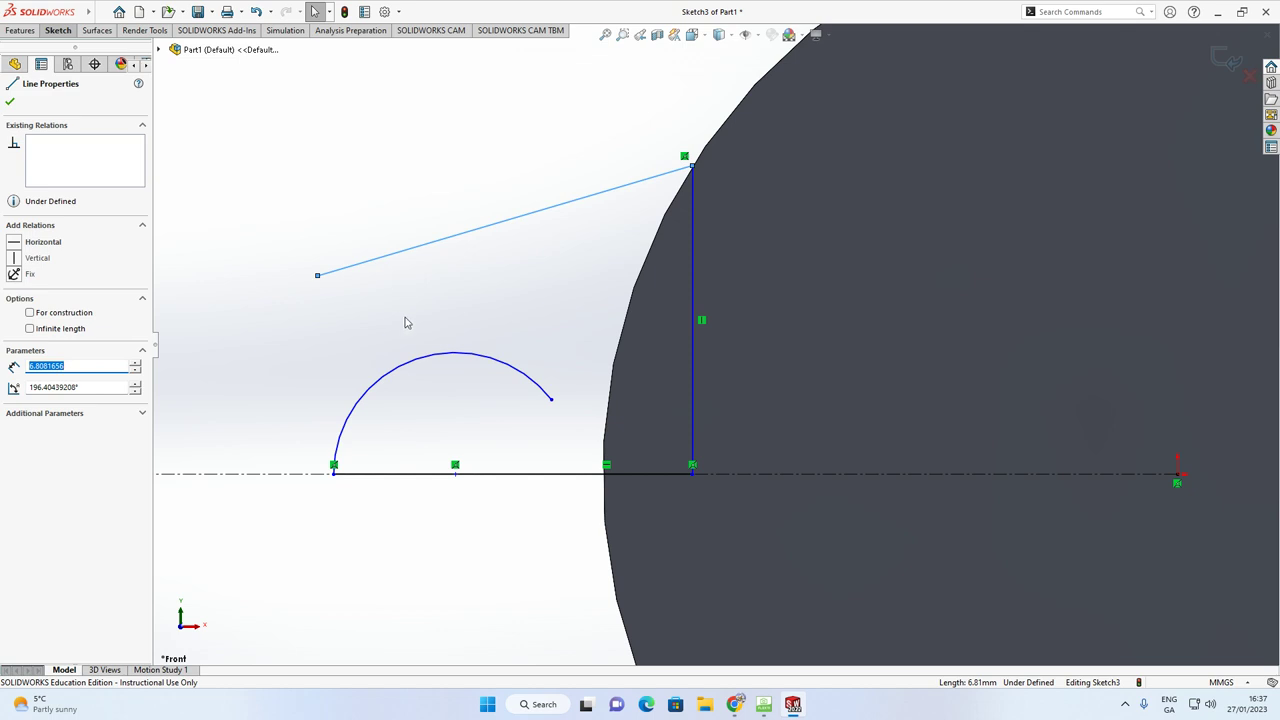
pyautogui.keyDown('ctrl'); pyautogui.click(405, 370); pyautogui.keyUp('ctrl')
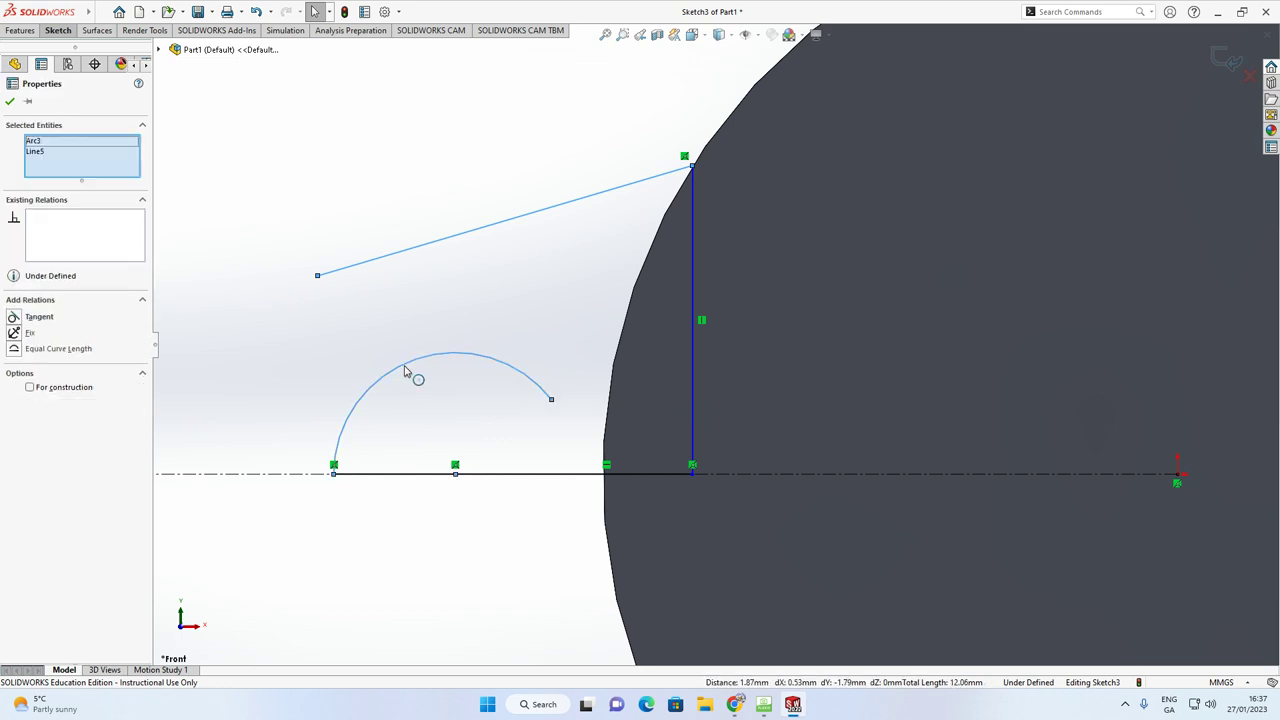
pyautogui.click(14, 317)
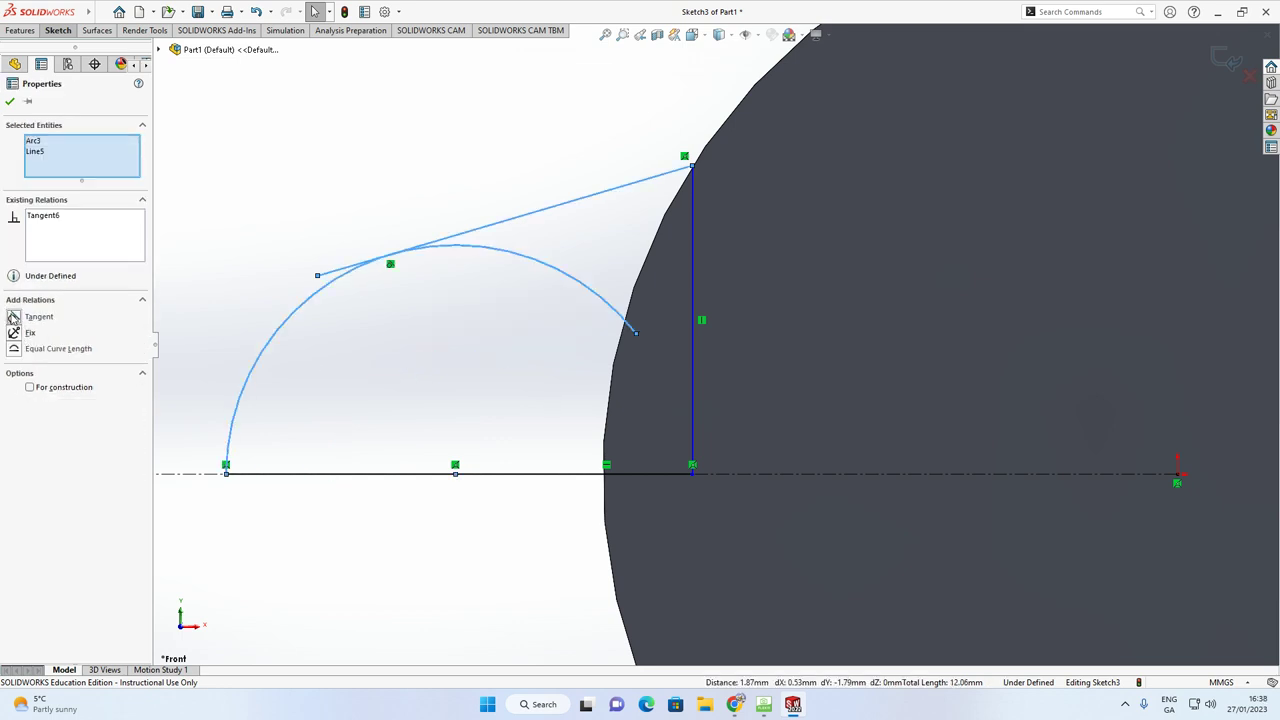
pyautogui.click(443, 217)
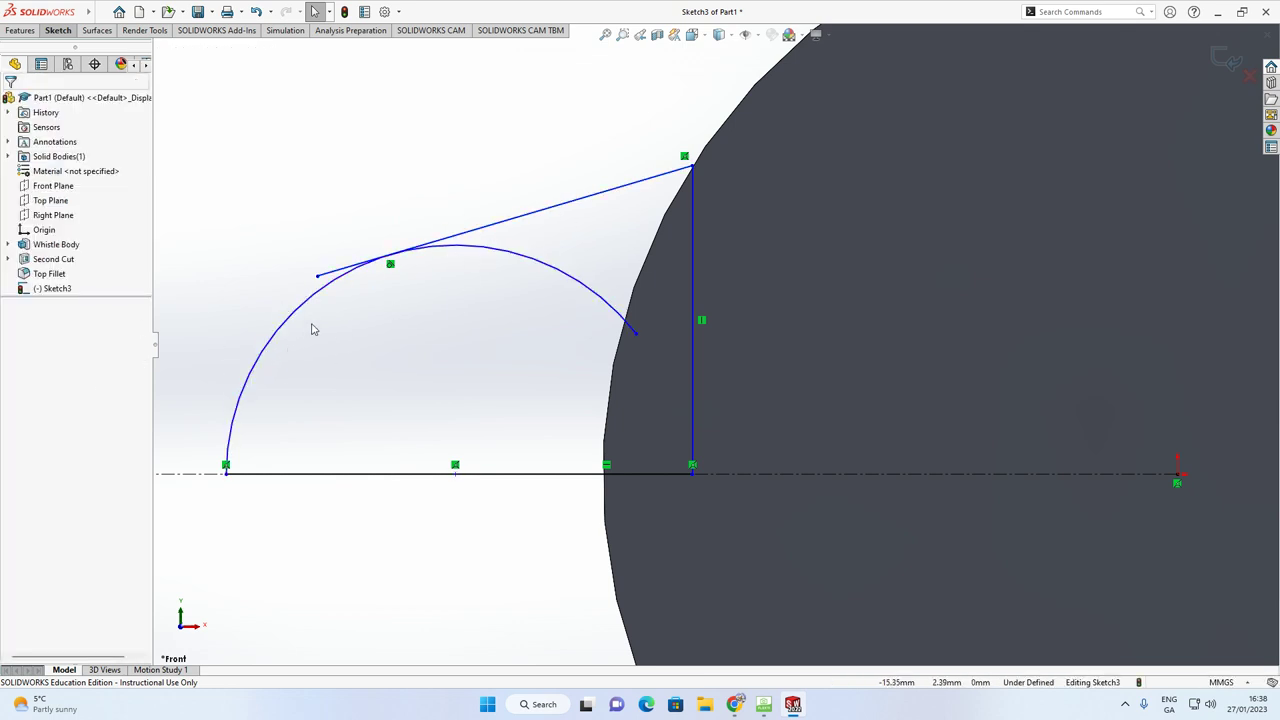
# Check the worksheet's profile, and power-trim the arc's surplus portion from its tangent point with the sloping line towards the round body
pyautogui.scroll(5, 500, 346)
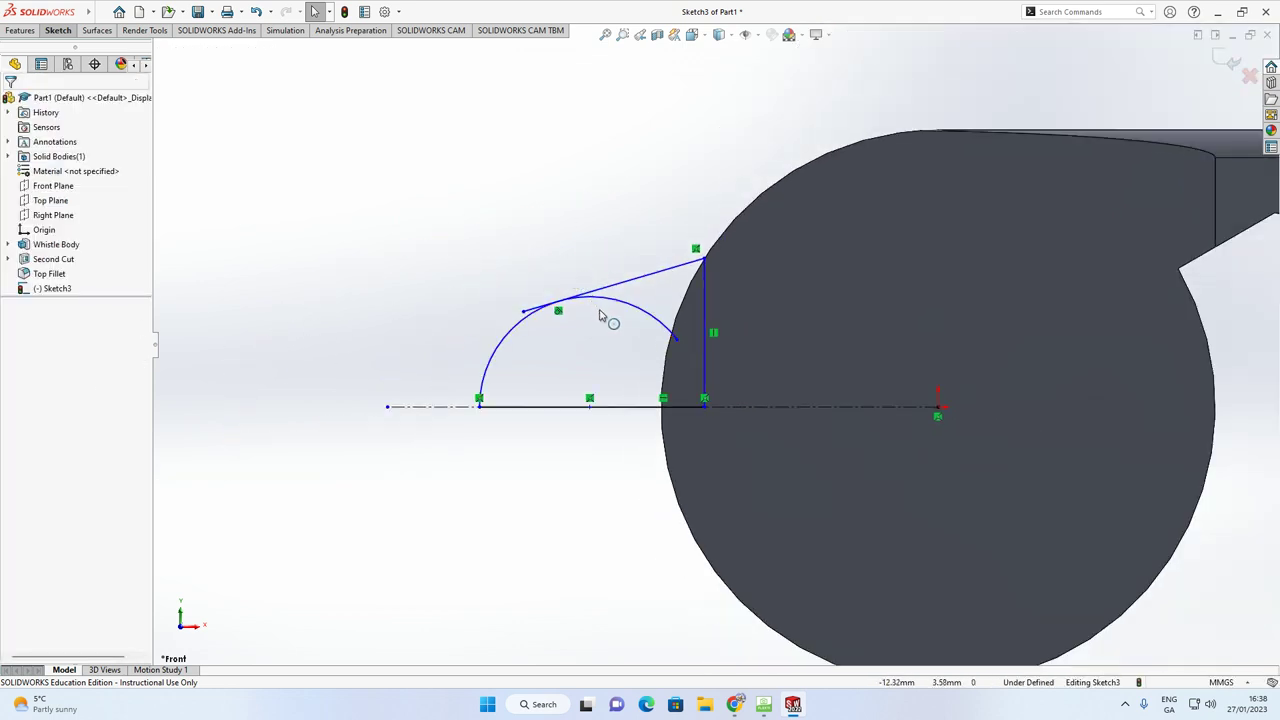
pyautogui.scroll(-2, 612, 318)
pyautogui.scroll(-1, 622, 322)
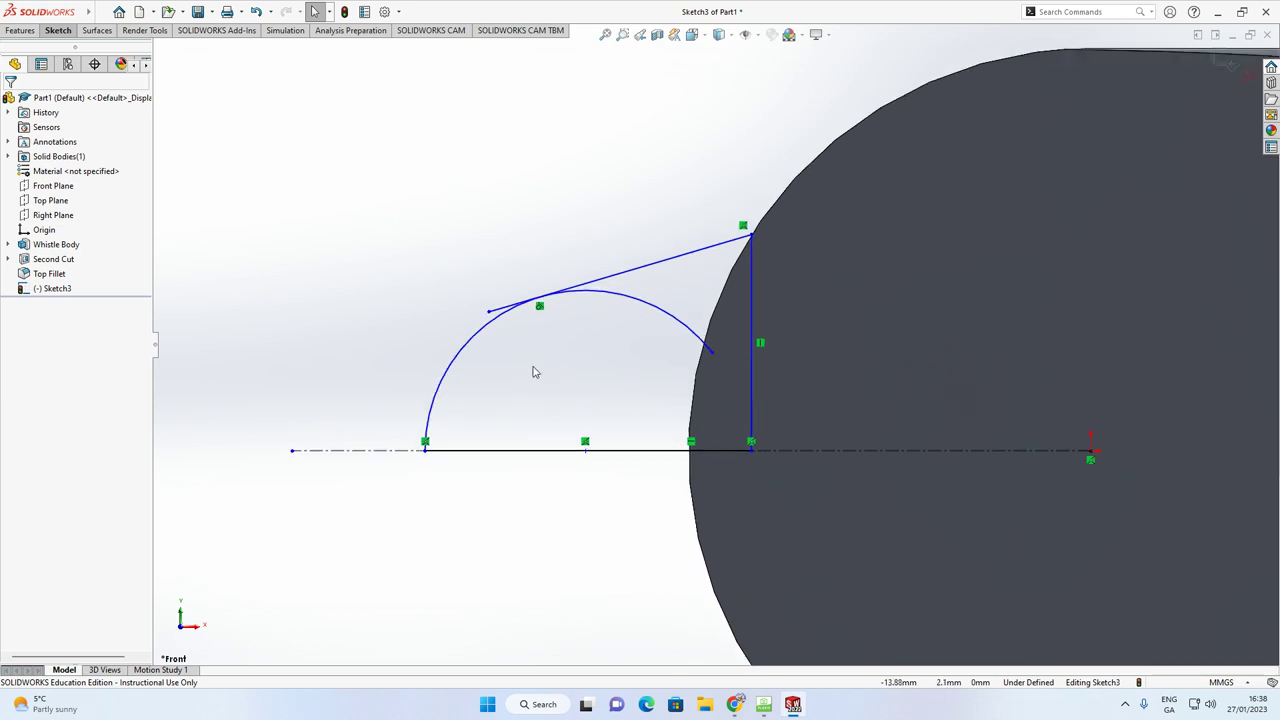
pyautogui.click(763, 704)
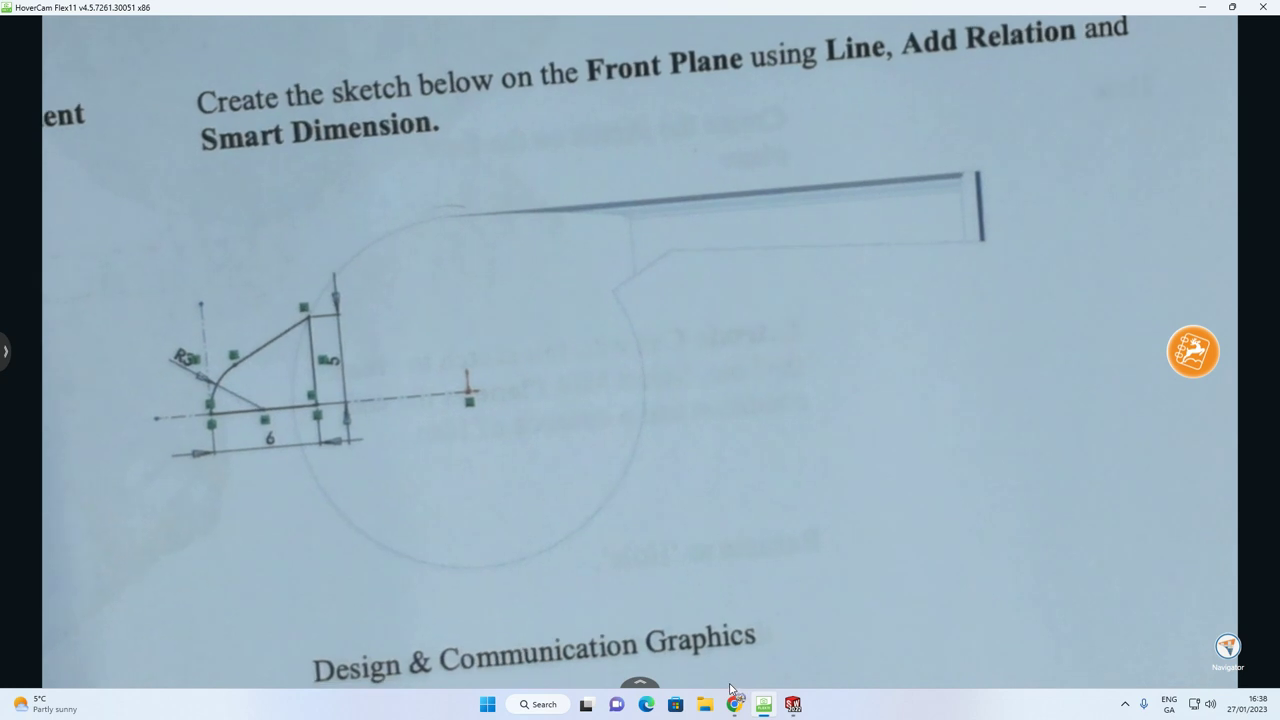
pyautogui.click(792, 704)
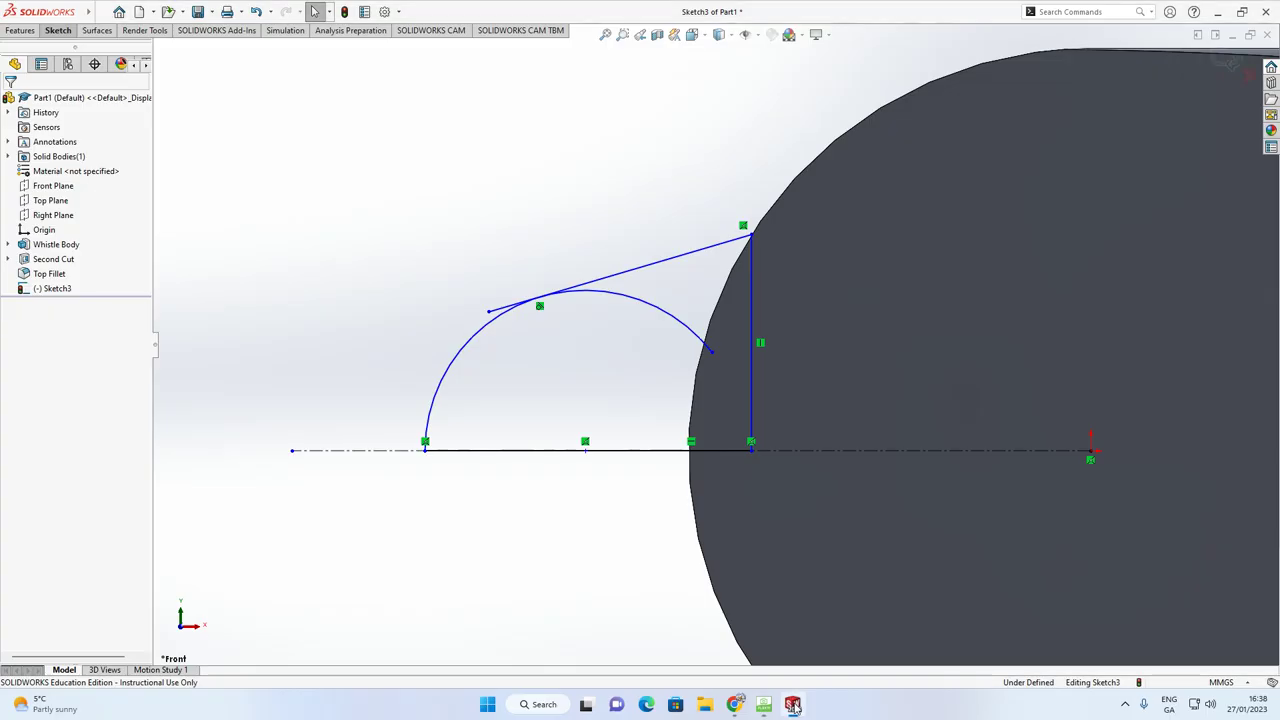
pyautogui.click(58, 30)
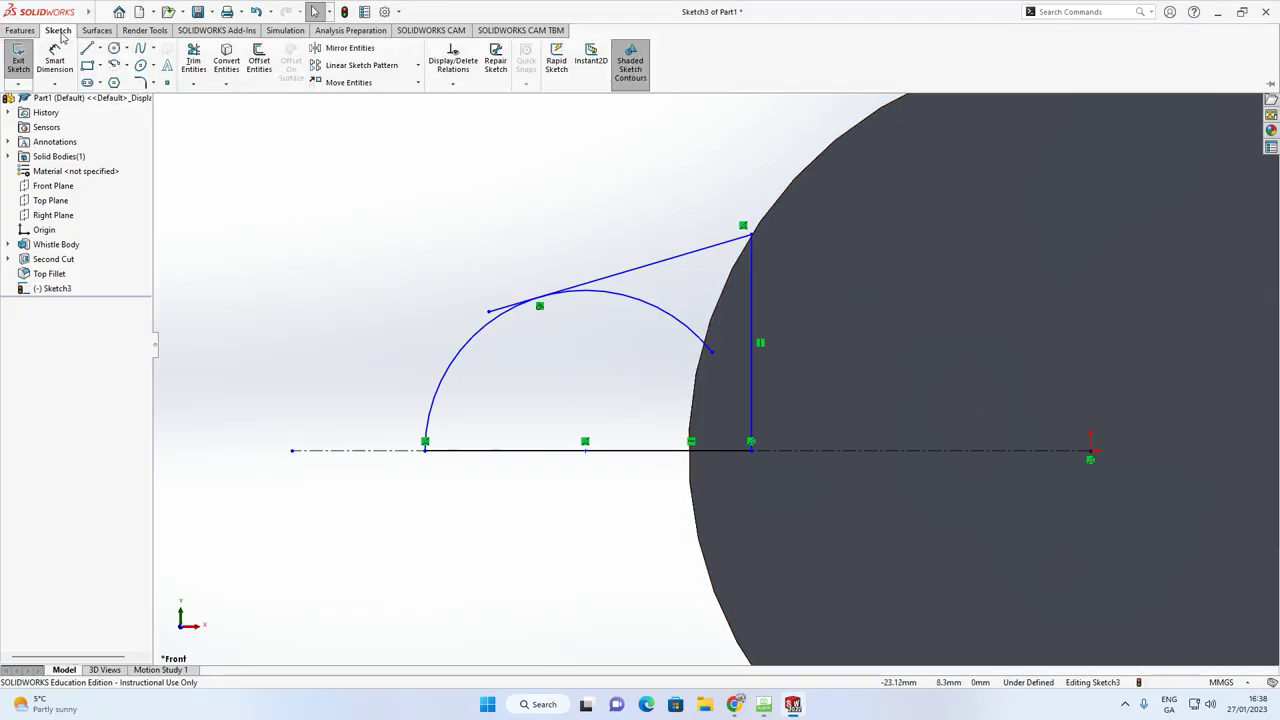
pyautogui.click(195, 85)
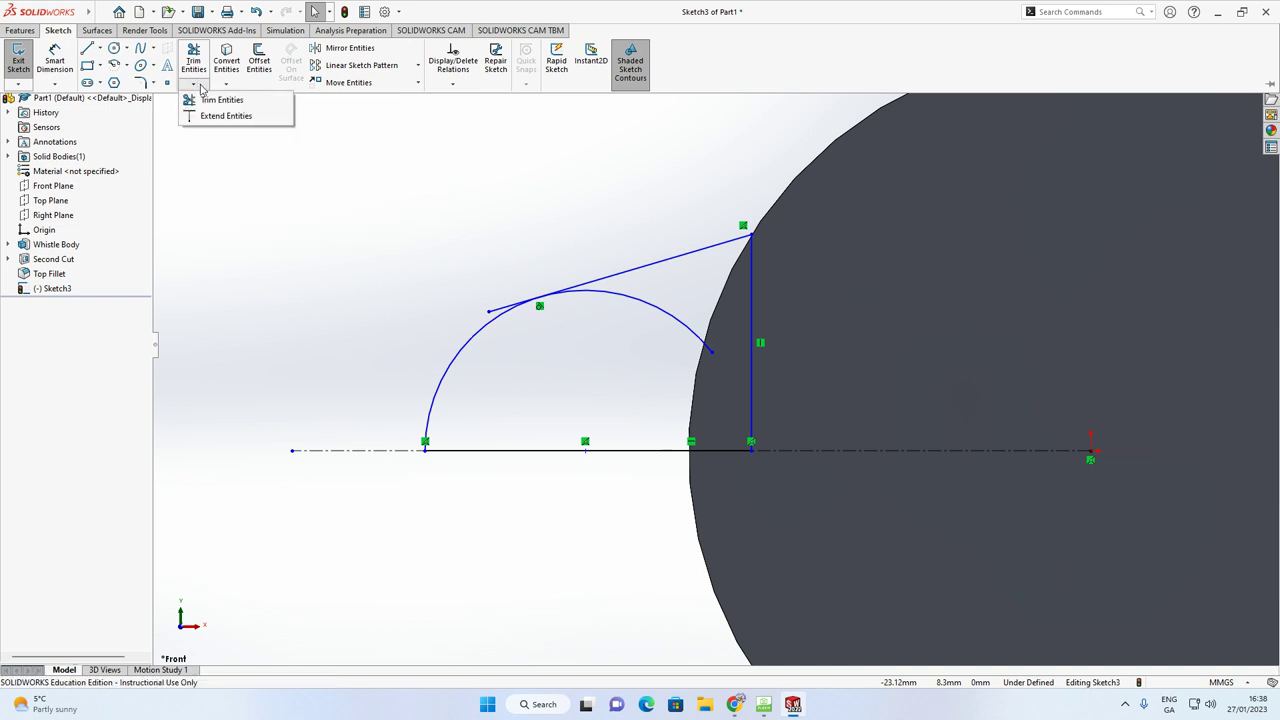
pyautogui.click(215, 97)
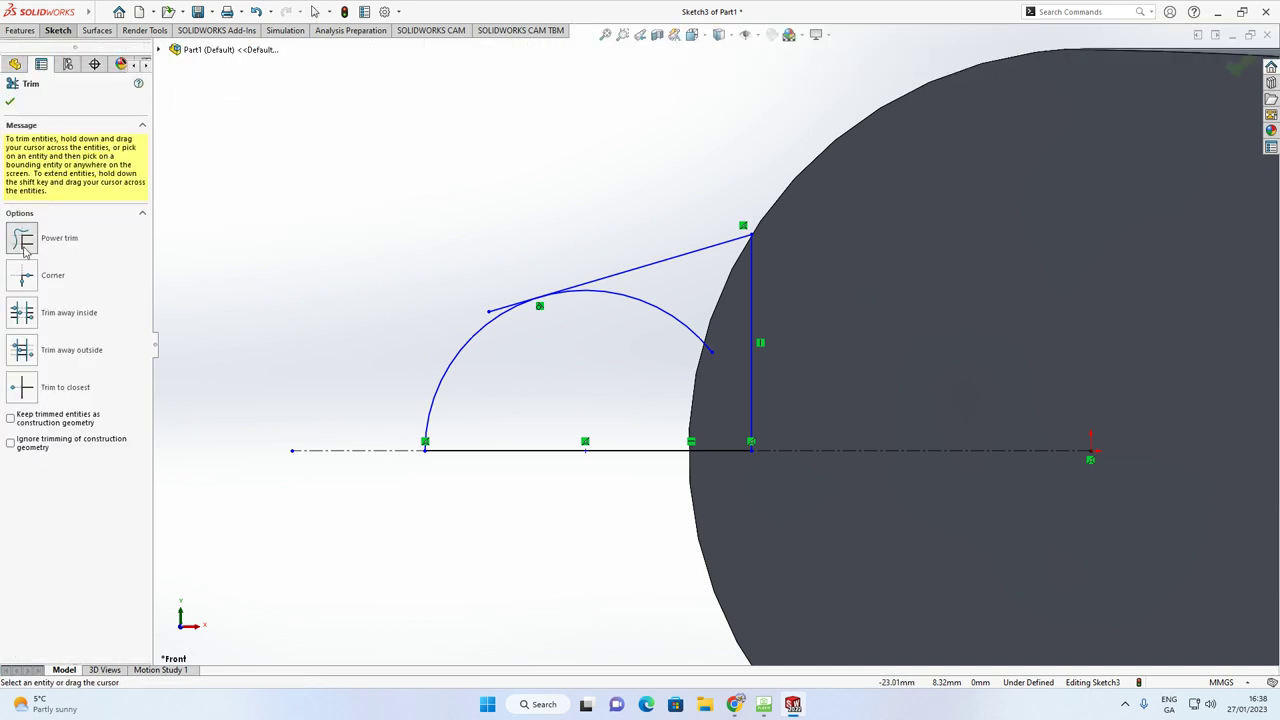
pyautogui.moveTo(687, 285)
pyautogui.mouseDown()
pyautogui.moveTo(634, 314)
pyautogui.moveTo(594, 309)
pyautogui.moveTo(507, 332)
pyautogui.mouseUp()
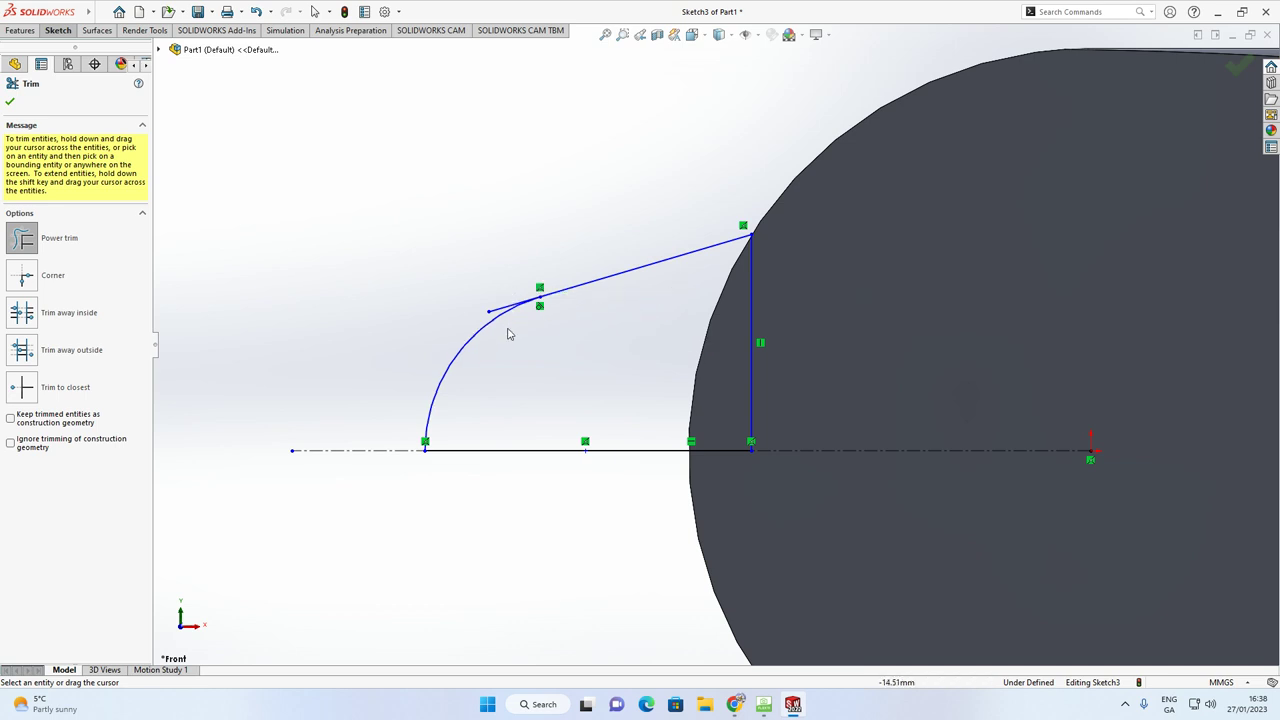
# Trim off the short end of the sloping line that overhangs its tangent point with the arc
pyautogui.scroll(-5, 507, 332)
pyautogui.moveTo(595, 257); pyautogui.dragTo(597, 277)
pyautogui.scroll(3, 610, 290)
pyautogui.scroll(2, 716, 342)
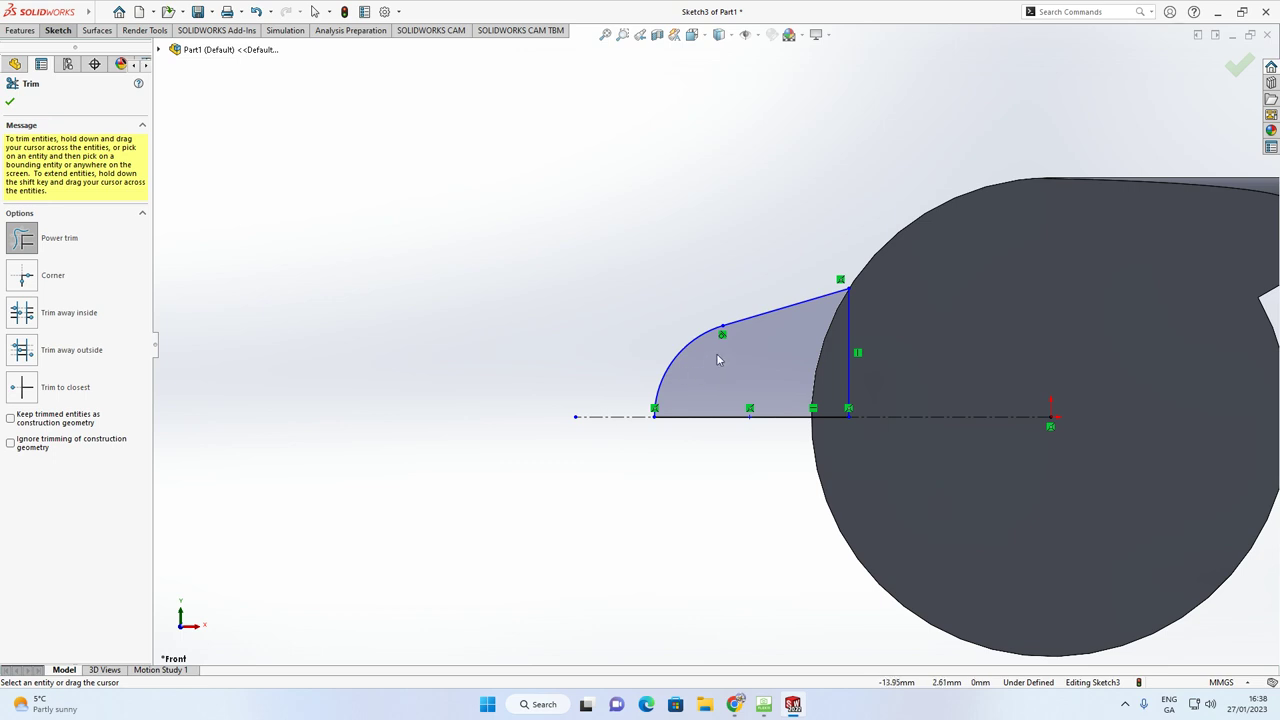
# Dimension the profile's horizontal base line and set its length to 6 mm
pyautogui.click(56, 33)
pyautogui.click(56, 60)
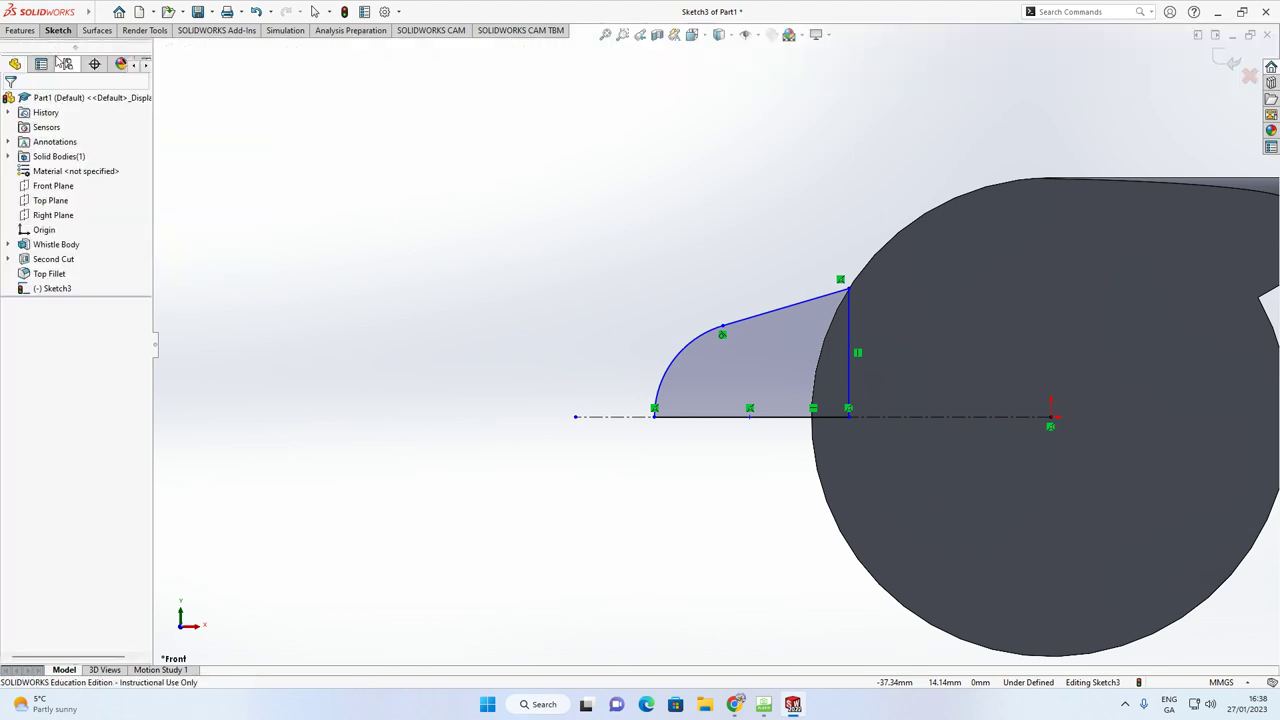
pyautogui.click(769, 427)
pyautogui.click(763, 463)
pyautogui.write('6')
pyautogui.press('Return')
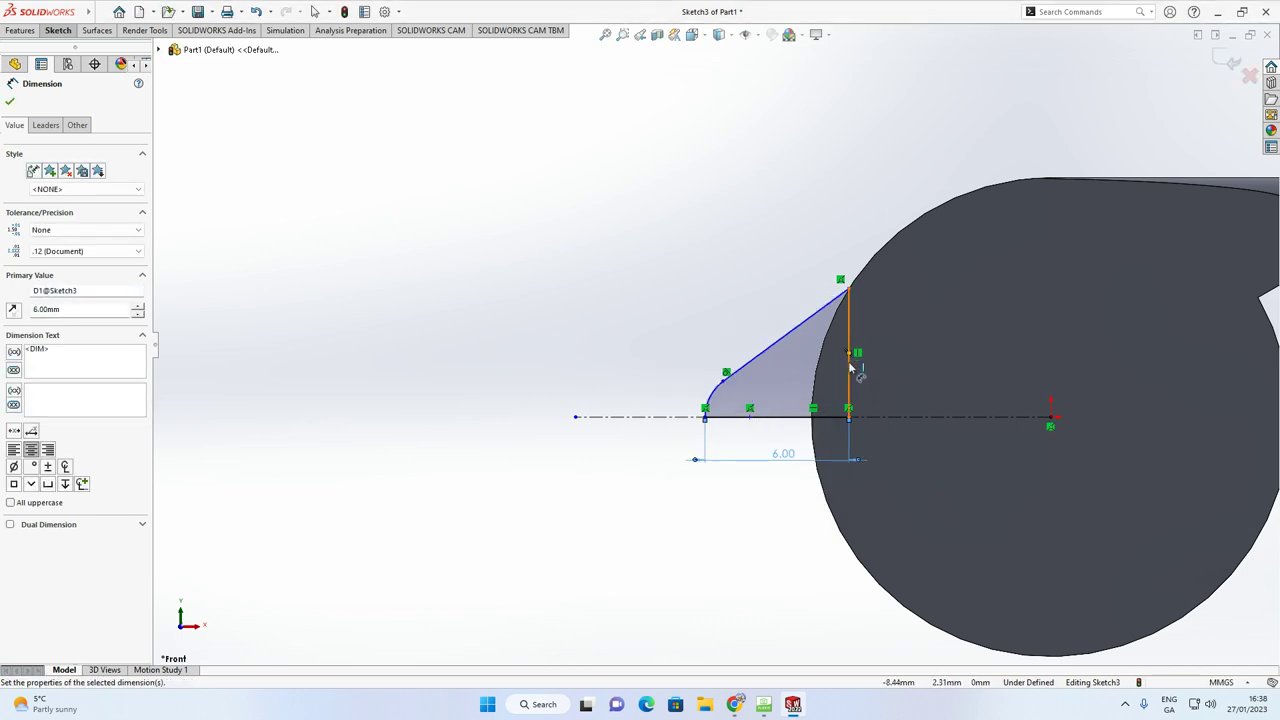
# Dimension the profile's vertical line and set its height to 5 mm
pyautogui.click(850, 370)
pyautogui.click(889, 373)
pyautogui.write('5')
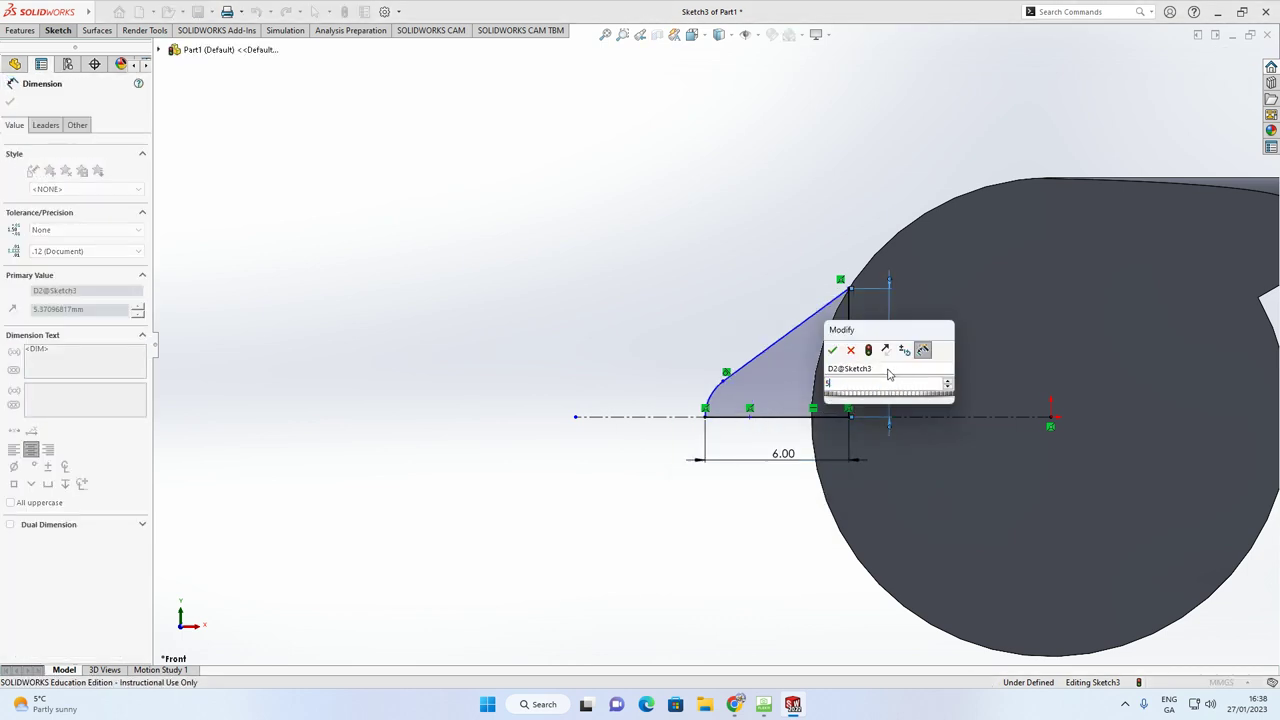
pyautogui.press('Return')
# Dimension the profile's arc and set its radius to 3 mm
pyautogui.click(707, 389)
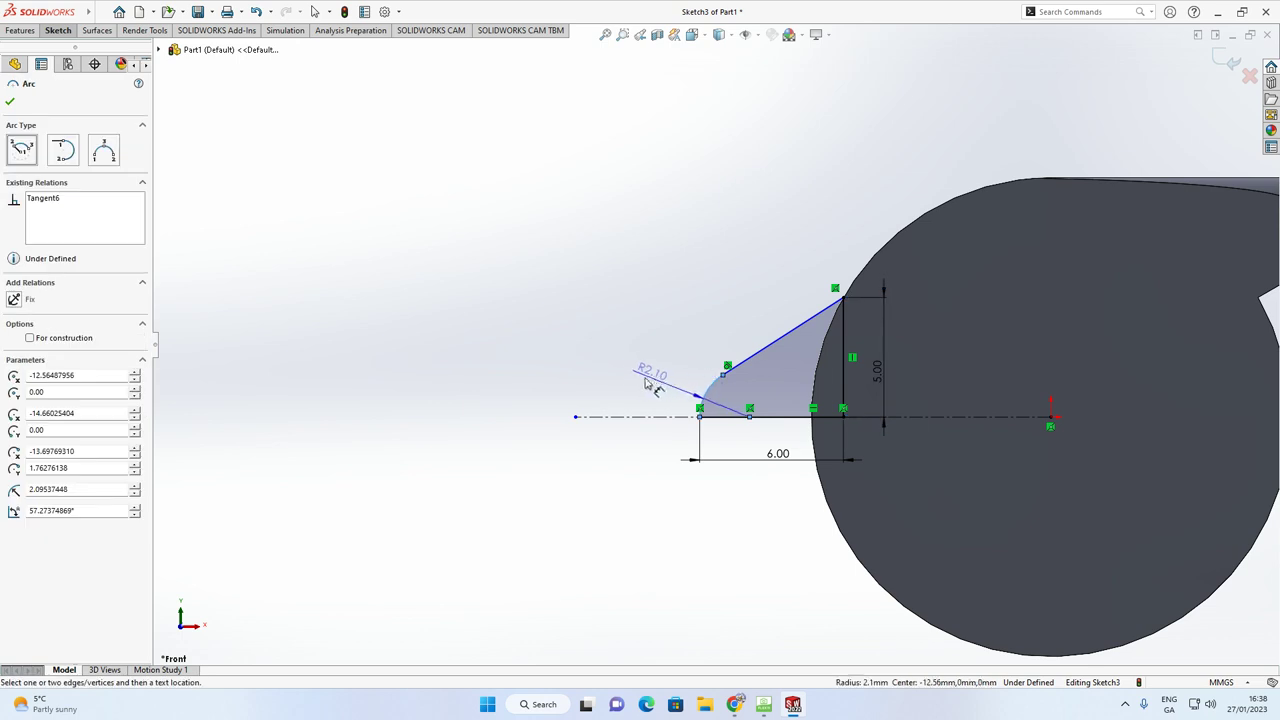
pyautogui.click(650, 381)
pyautogui.write('3')
pyautogui.press('Return')
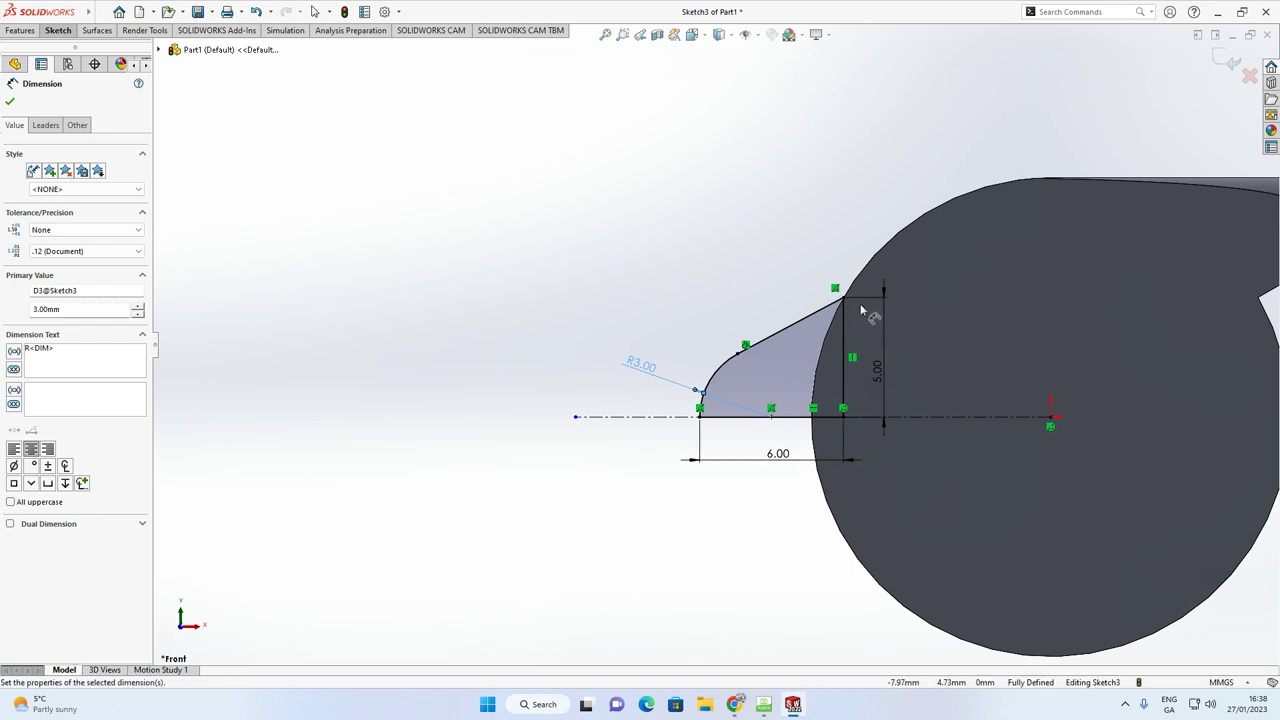
pyautogui.scroll(-3, 845, 308)
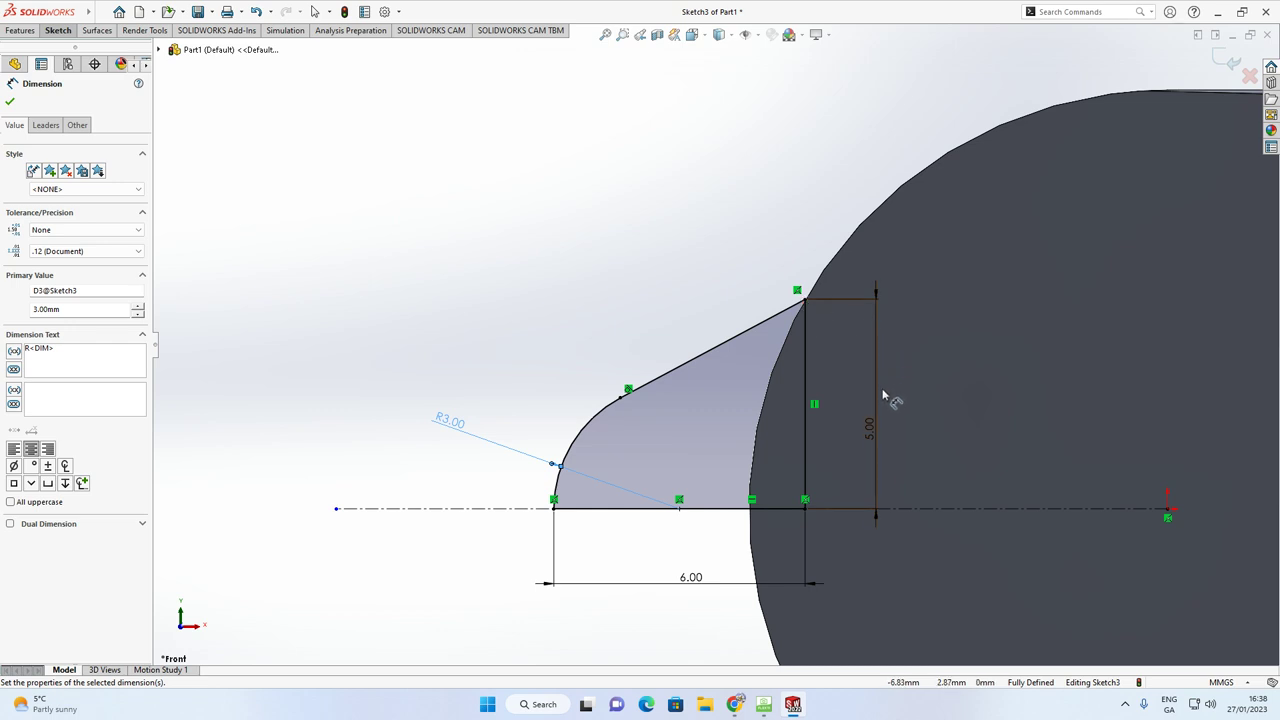
# Check the worksheet's raised-area instructions and start a 360° Revolved Boss/Base from the dimensioned profile
pyautogui.click(763, 704)
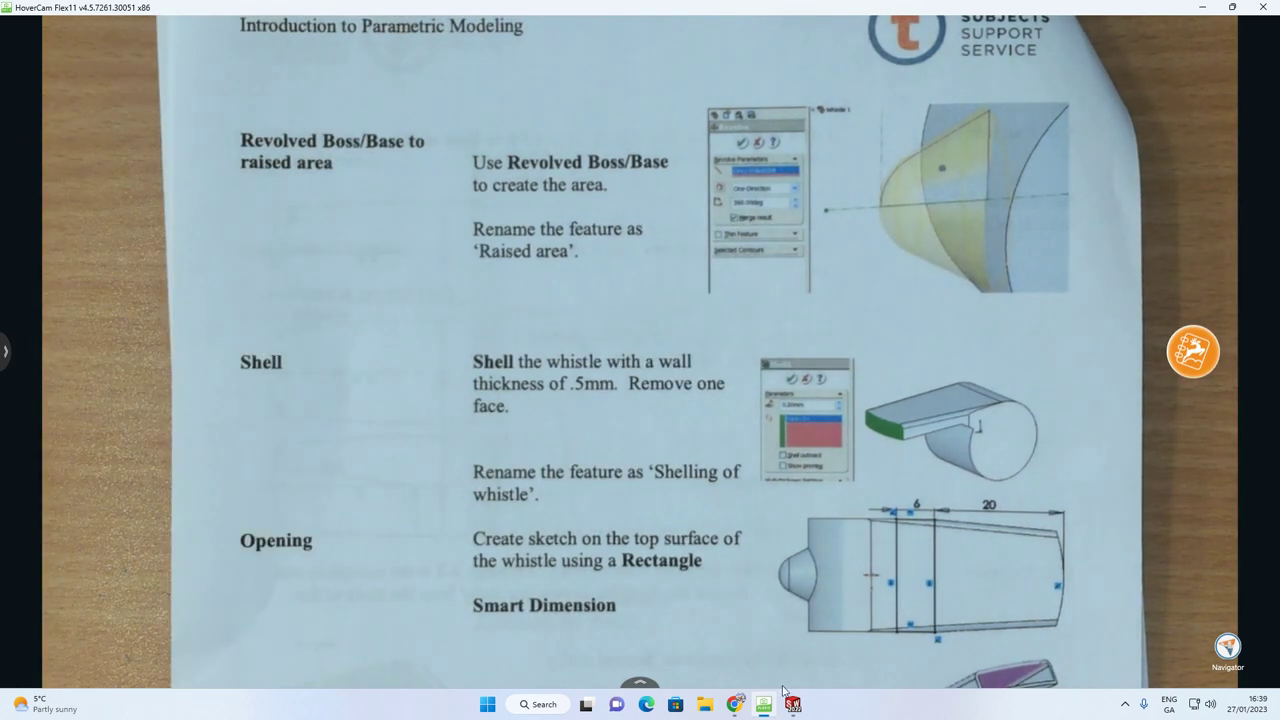
pyautogui.click(790, 702)
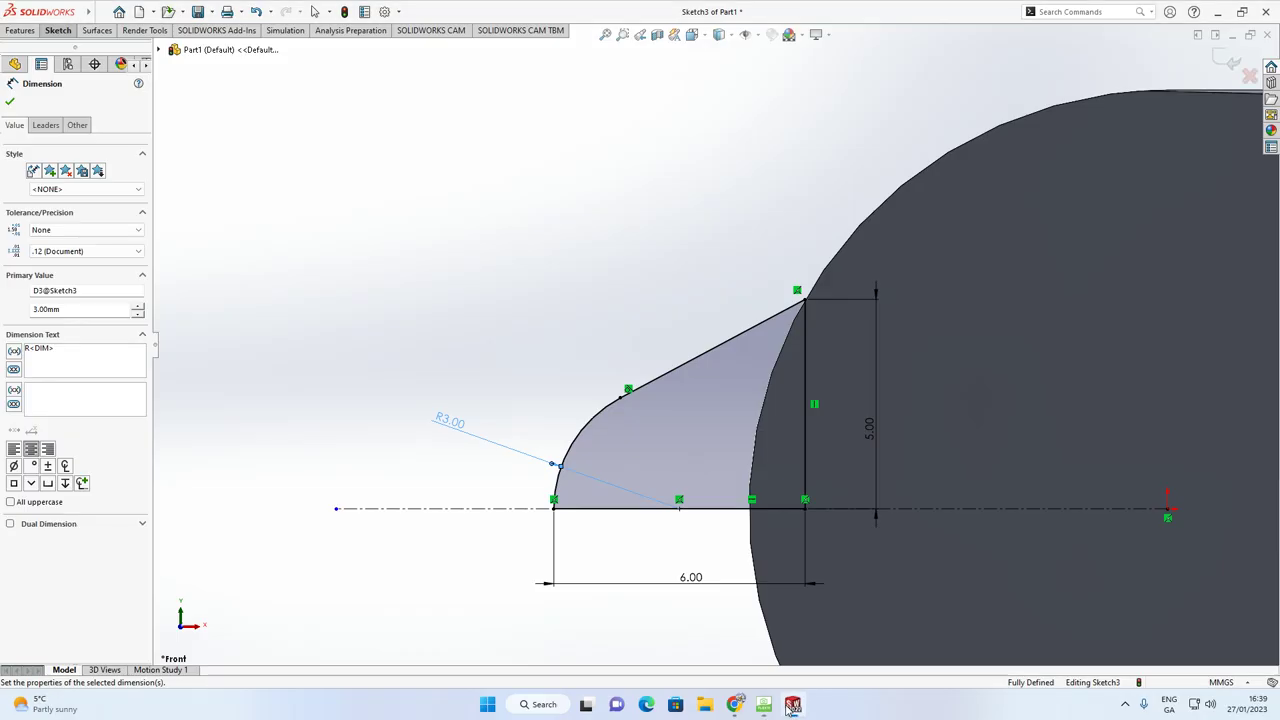
pyautogui.moveTo(764, 459); pyautogui.dragTo(778, 445, button='middle')
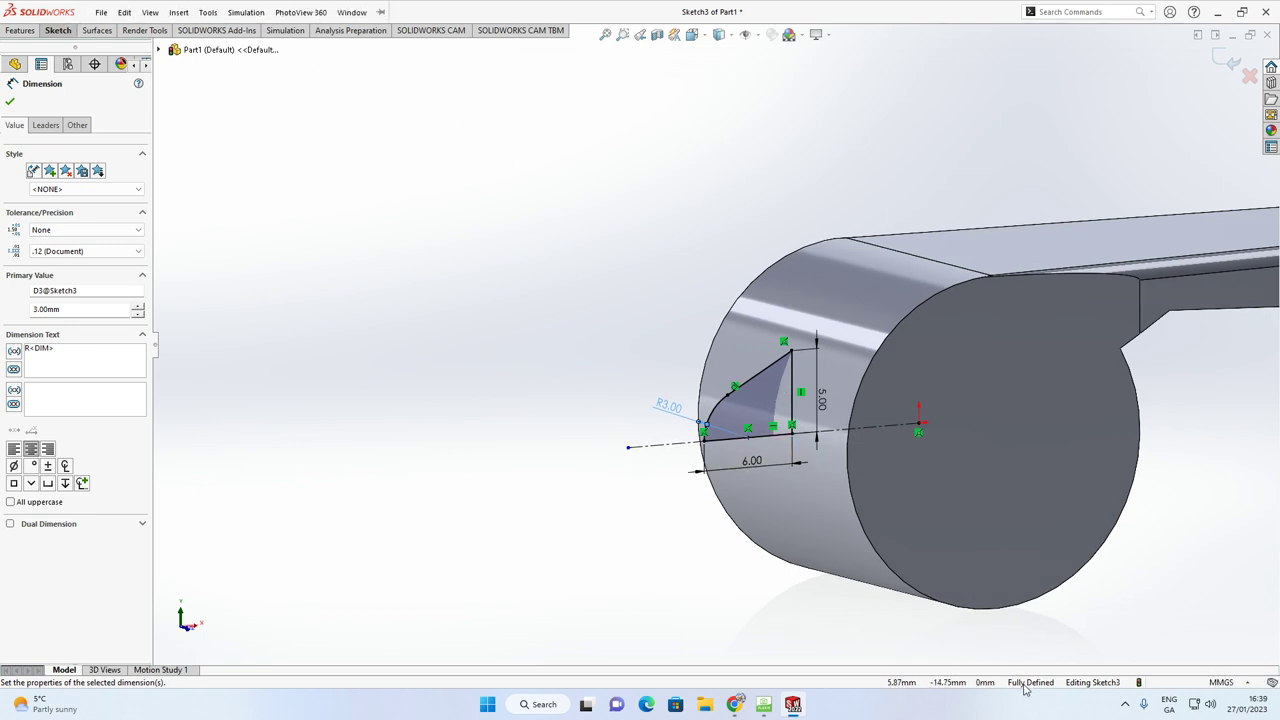
pyautogui.click(20, 31)
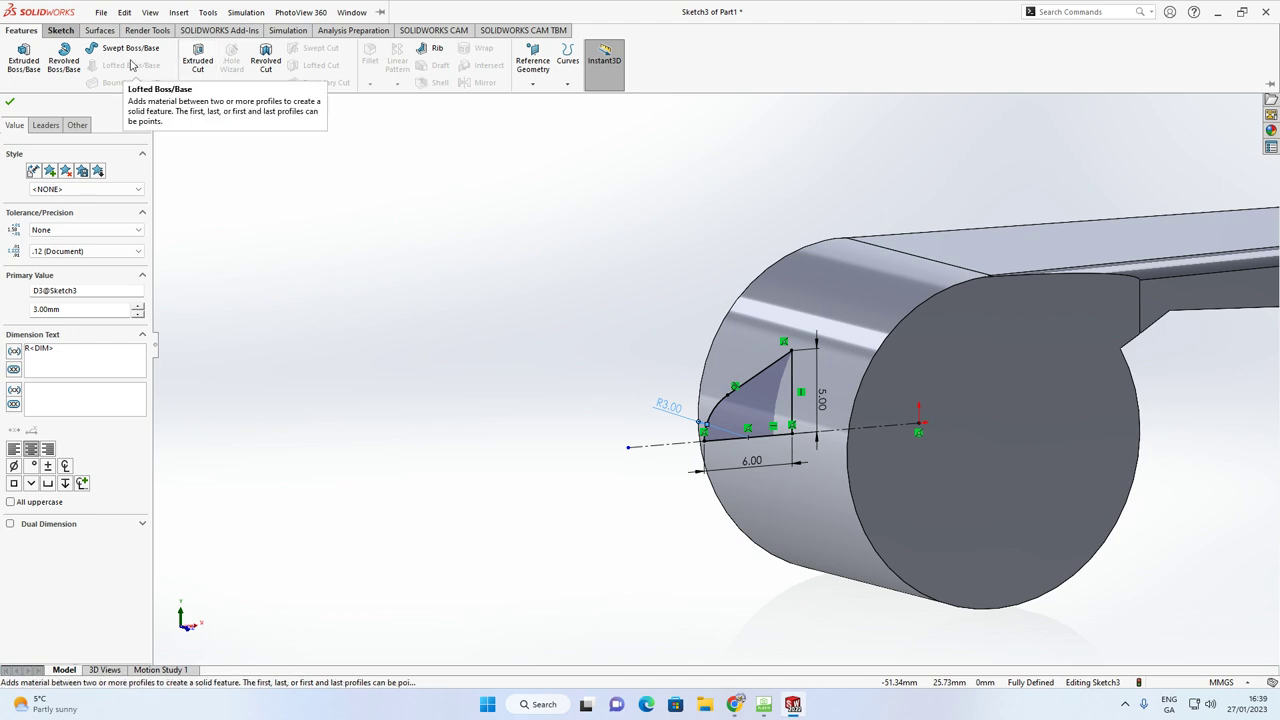
pyautogui.click(64, 58)
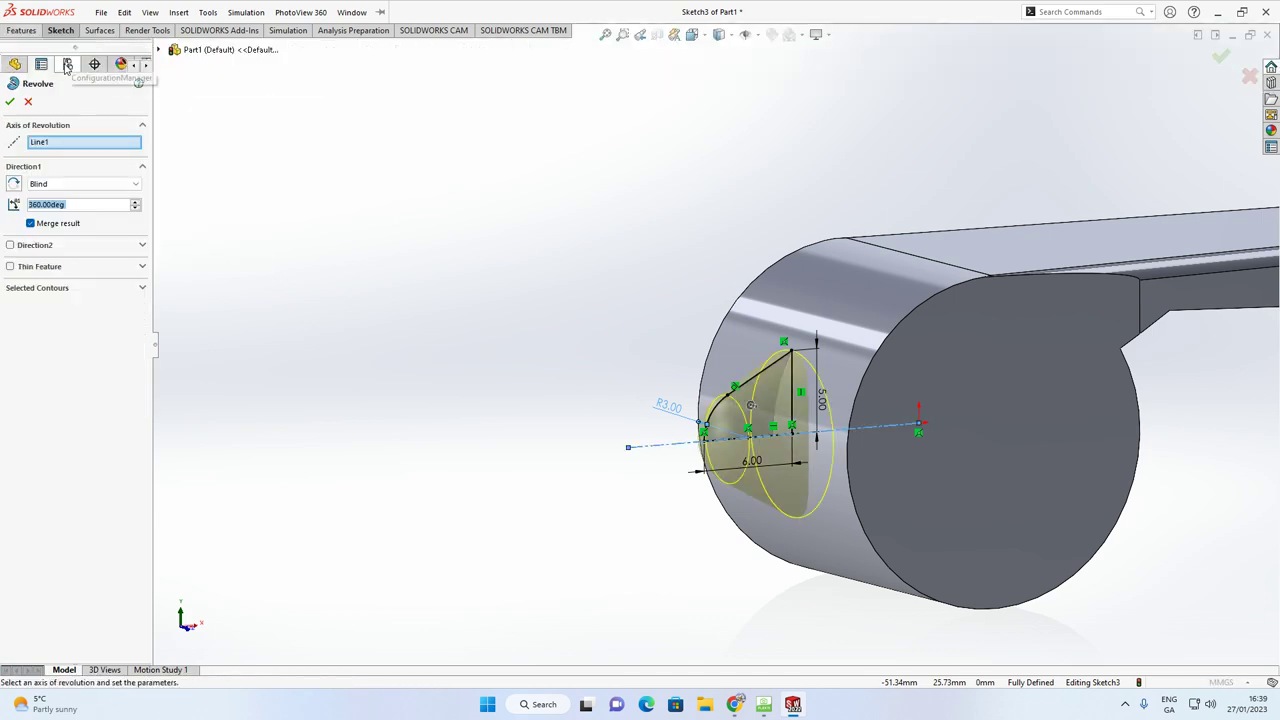
pyautogui.moveTo(509, 240); pyautogui.dragTo(417, 223, button='middle')
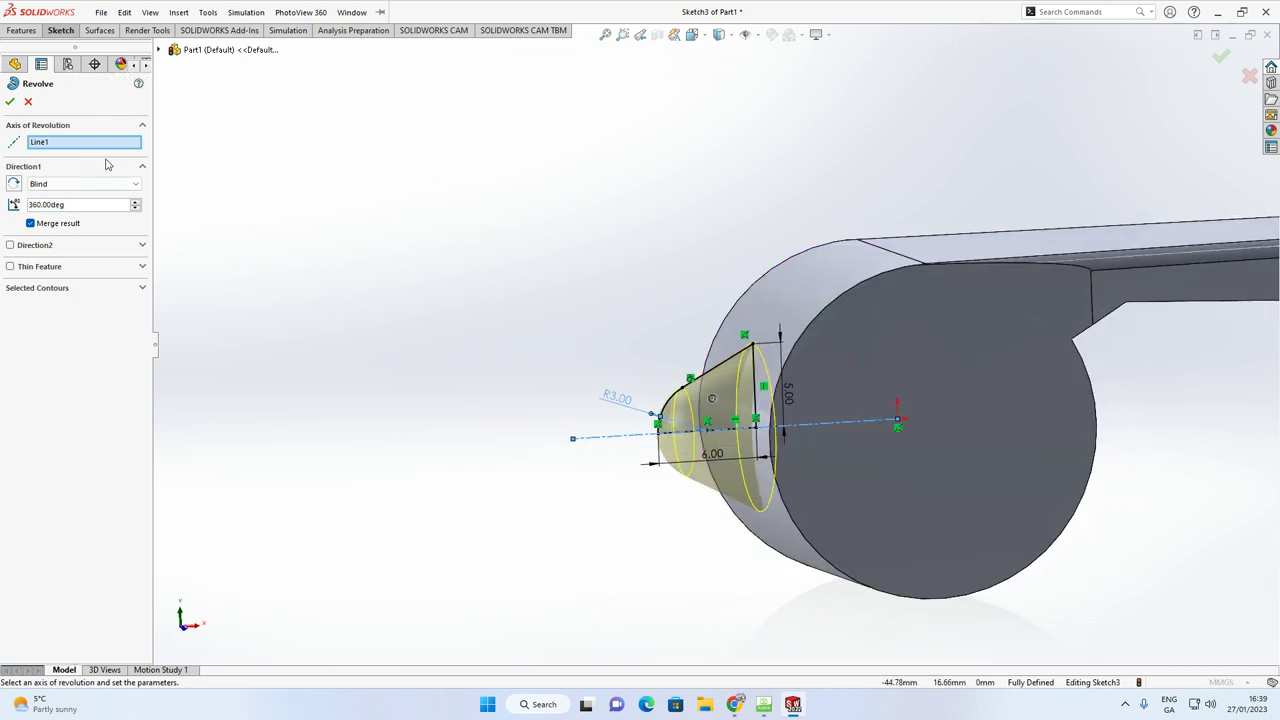
# Clear the revolve's current axis and choose the profile's solid horizontal base line as the axis of revolution
pyautogui.click(44, 144)
pyautogui.press('Delete')
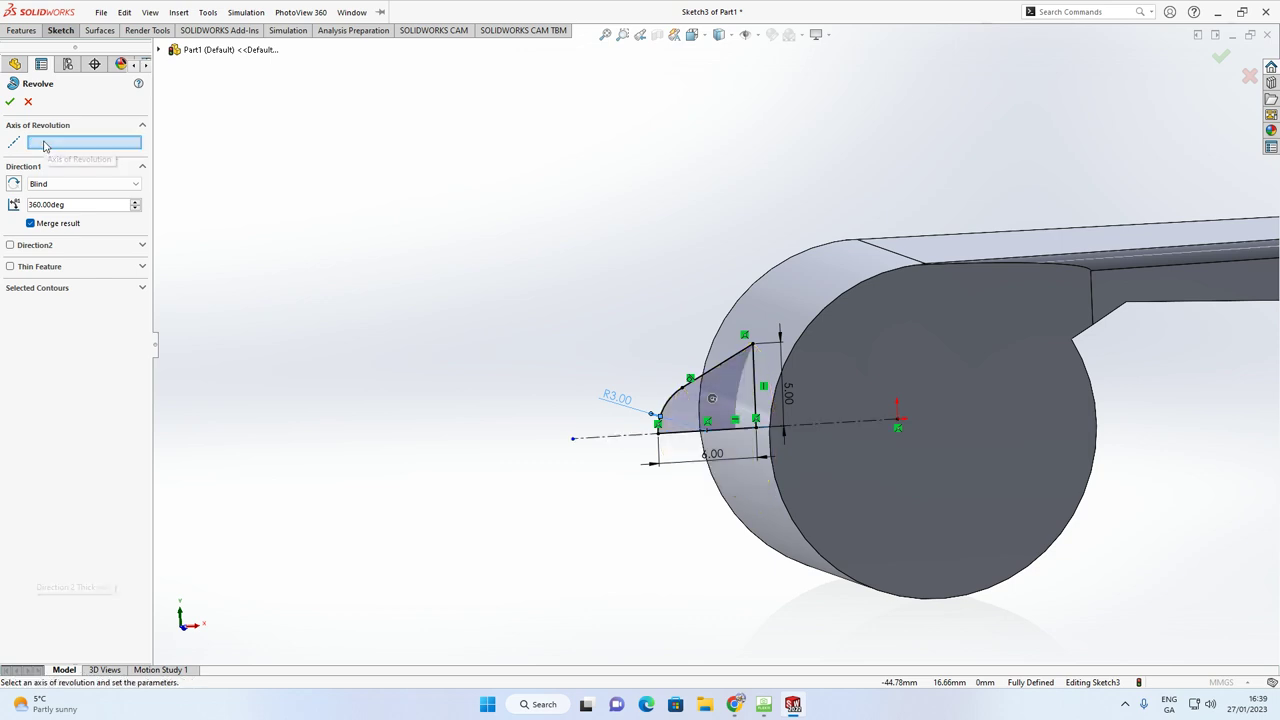
pyautogui.scroll(-3, 733, 428)
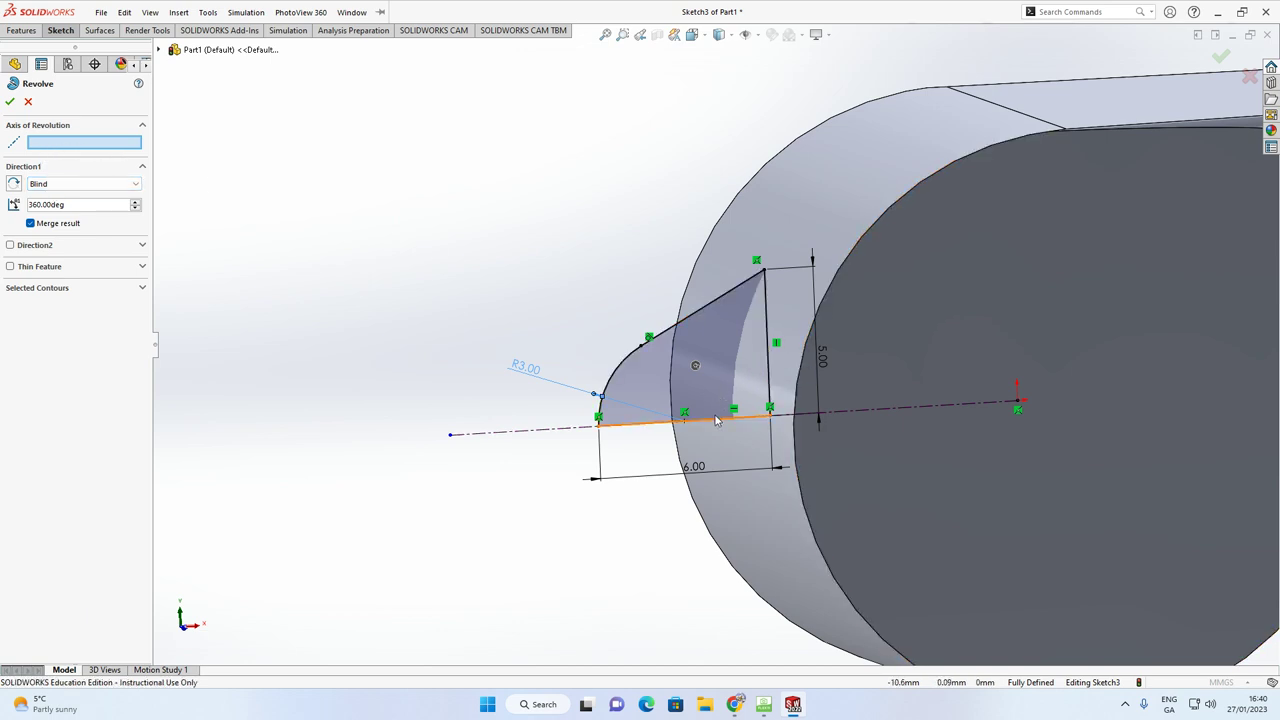
pyautogui.scroll(-1, 717, 425)
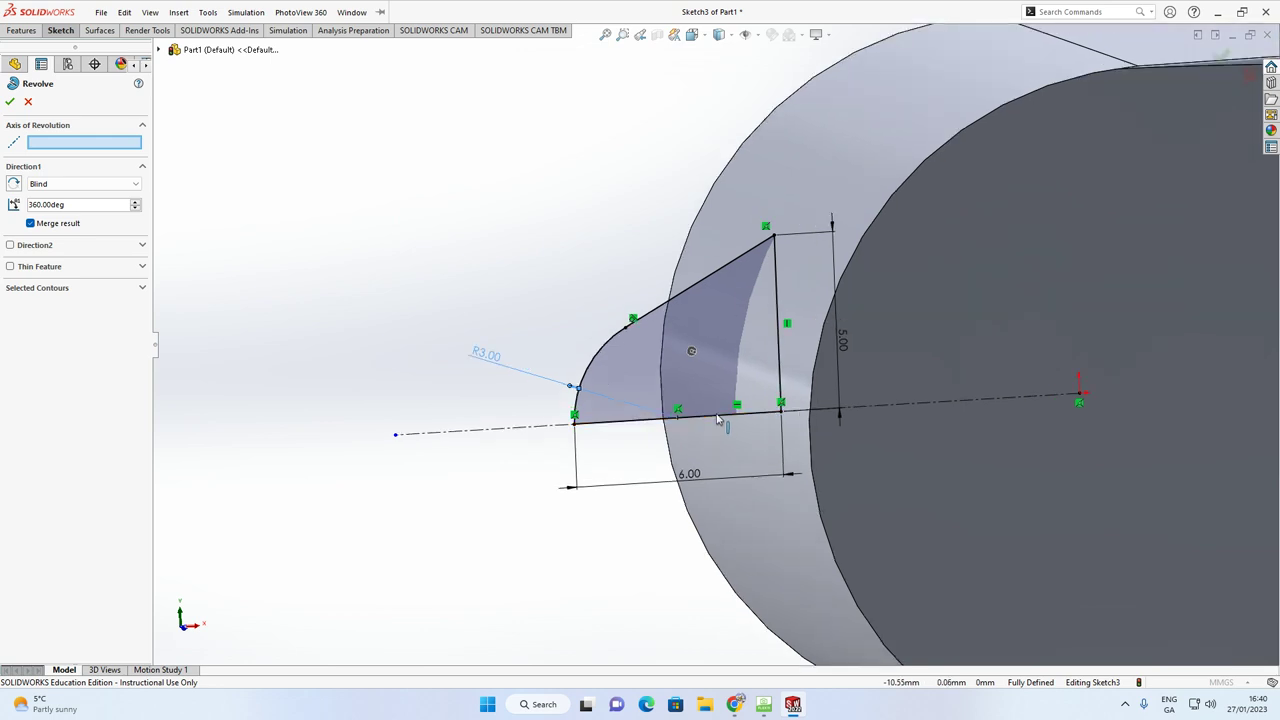
pyautogui.click(718, 420)
pyautogui.moveTo(635, 367)
pyautogui.mouseDown(button='middle')
pyautogui.moveTo(723, 366)
pyautogui.moveTo(700, 390)
pyautogui.moveTo(720, 417)
pyautogui.moveTo(650, 398)
pyautogui.mouseUp(button='middle')
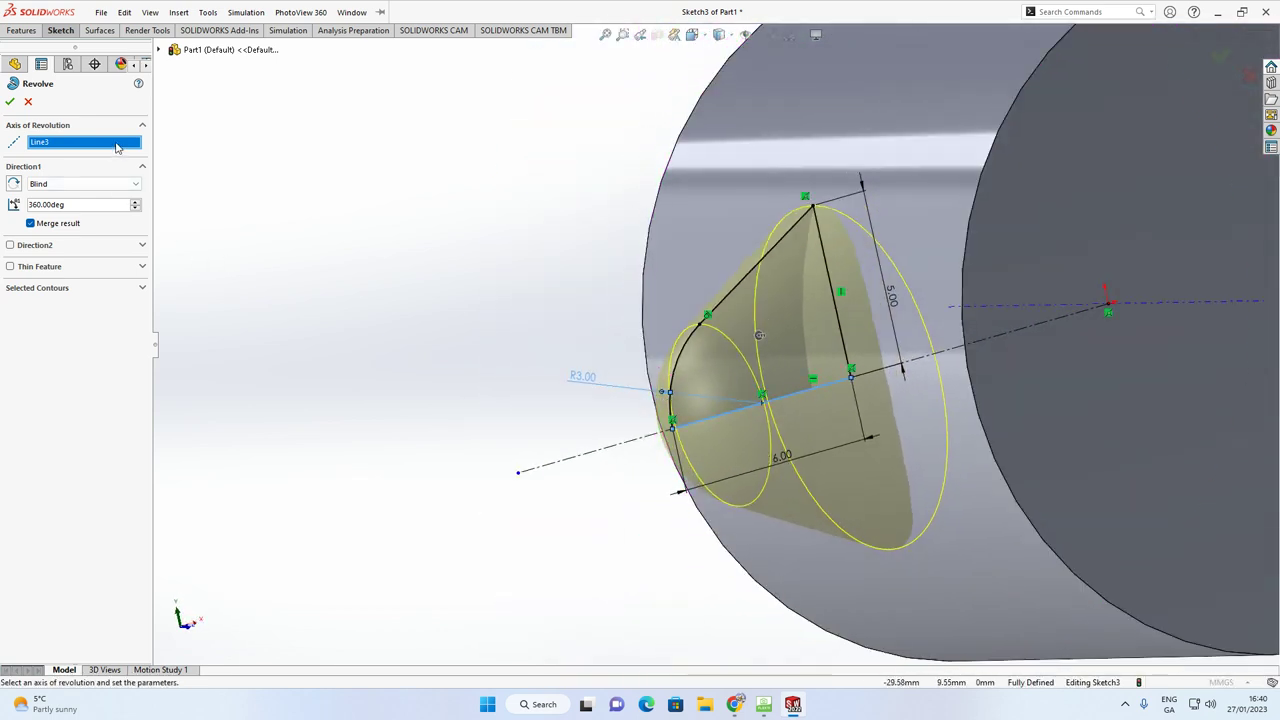
# Try the profile's vertical line as the axis of revolution with a revolve angle of 90°
pyautogui.press('Delete')
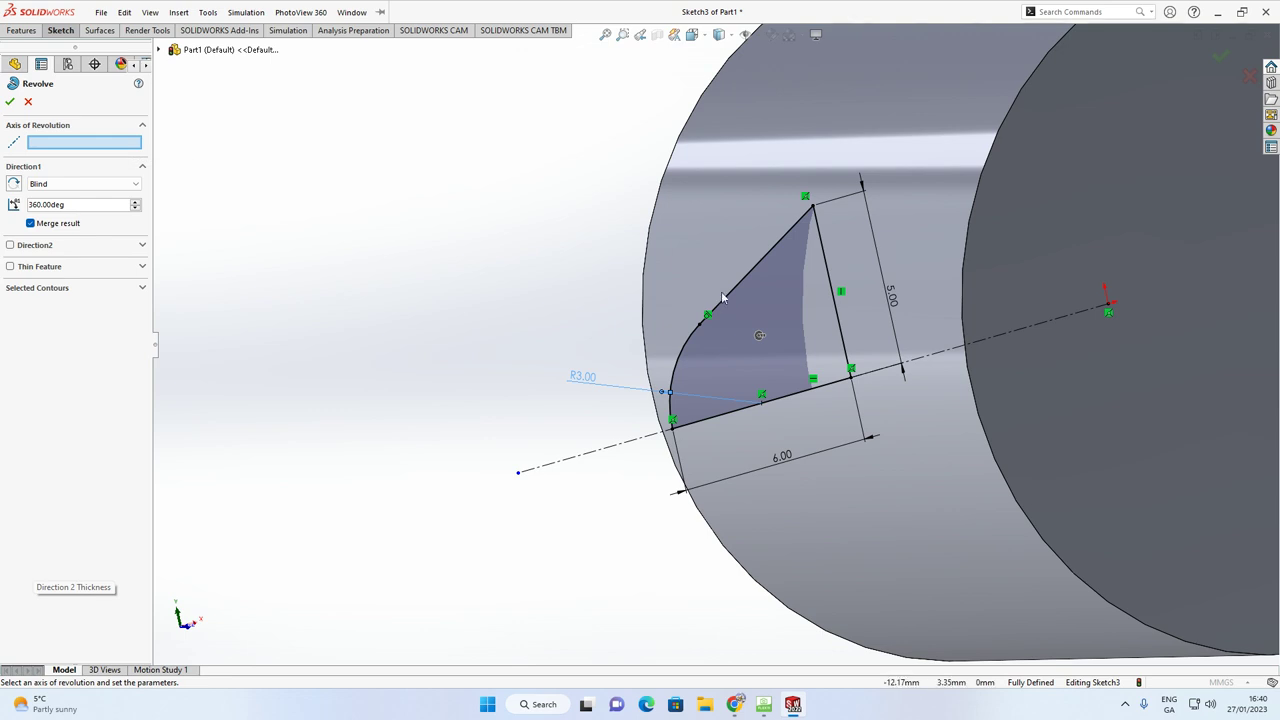
pyautogui.click(838, 318)
pyautogui.moveTo(846, 323)
pyautogui.mouseDown(button='middle')
pyautogui.moveTo(936, 226)
pyautogui.moveTo(1035, 209)
pyautogui.moveTo(950, 280)
pyautogui.moveTo(814, 357)
pyautogui.mouseUp(button='middle')
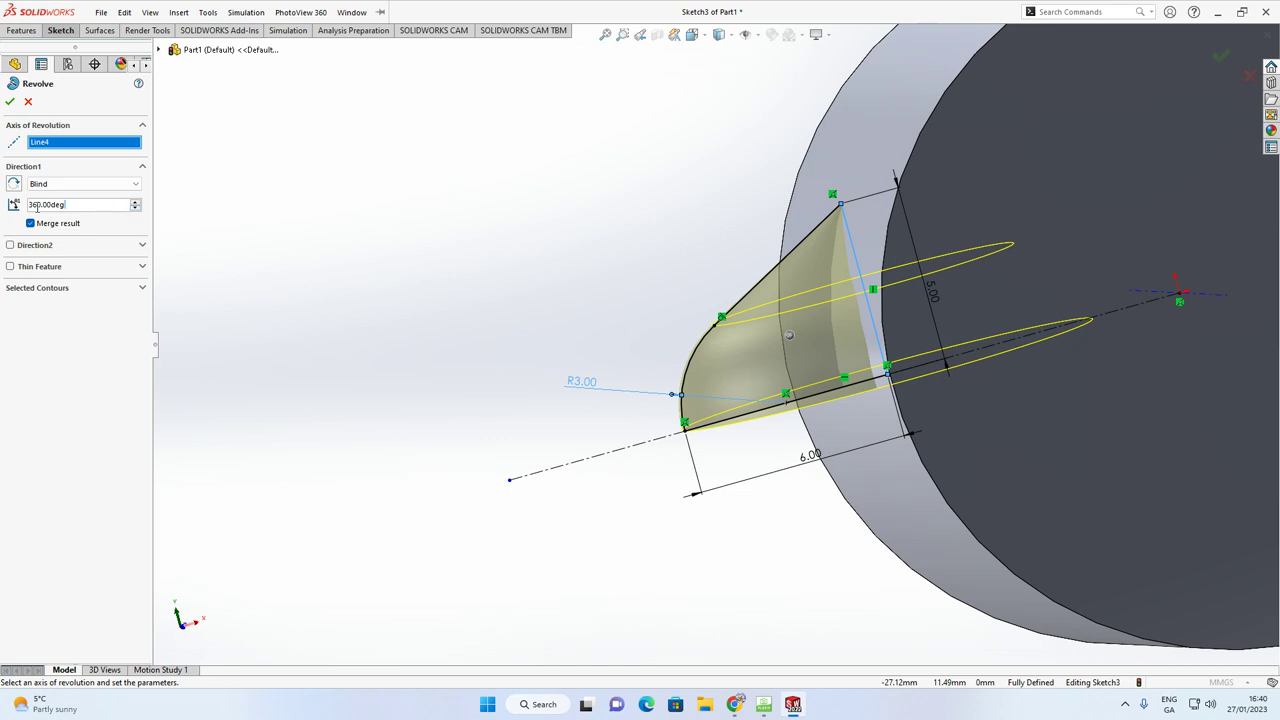
pyautogui.write('90')
pyautogui.press('Return')
pyautogui.moveTo(380, 270); pyautogui.dragTo(483, 363, button='middle')
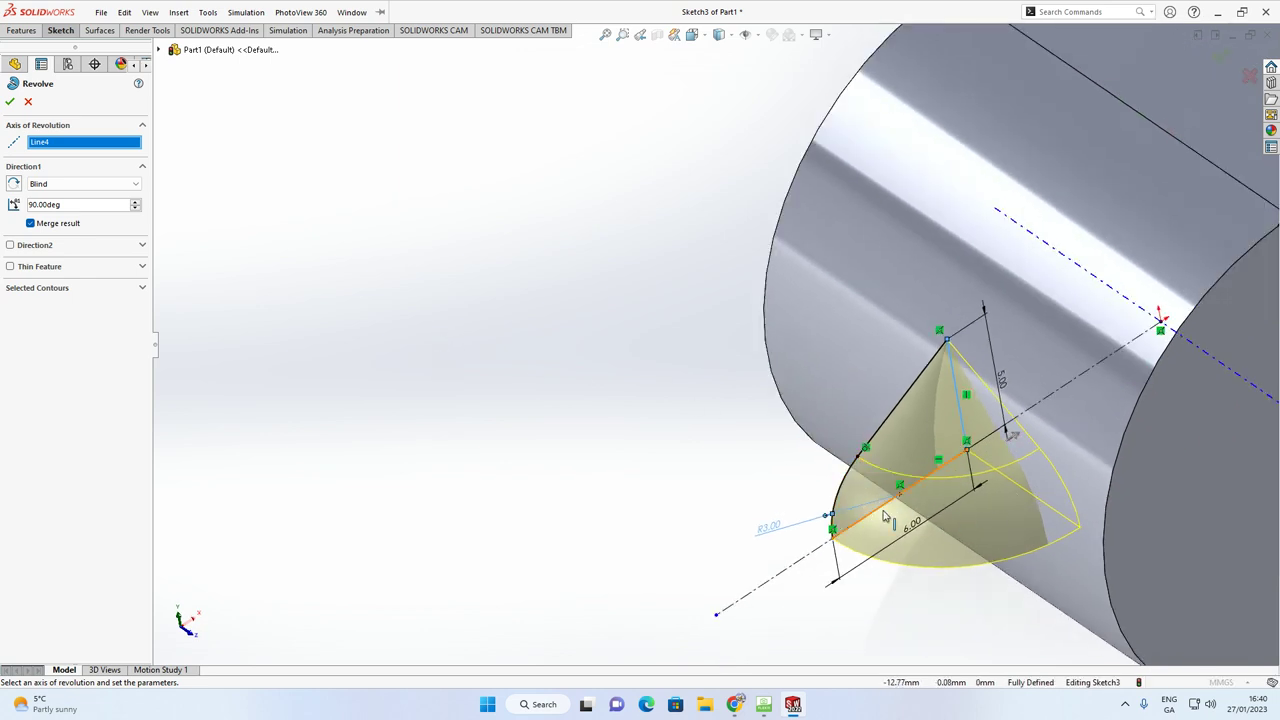
# Set the revolve angle about the vertical line to 360° and inspect the preview
pyautogui.moveTo(76, 206); pyautogui.dragTo(27, 204)
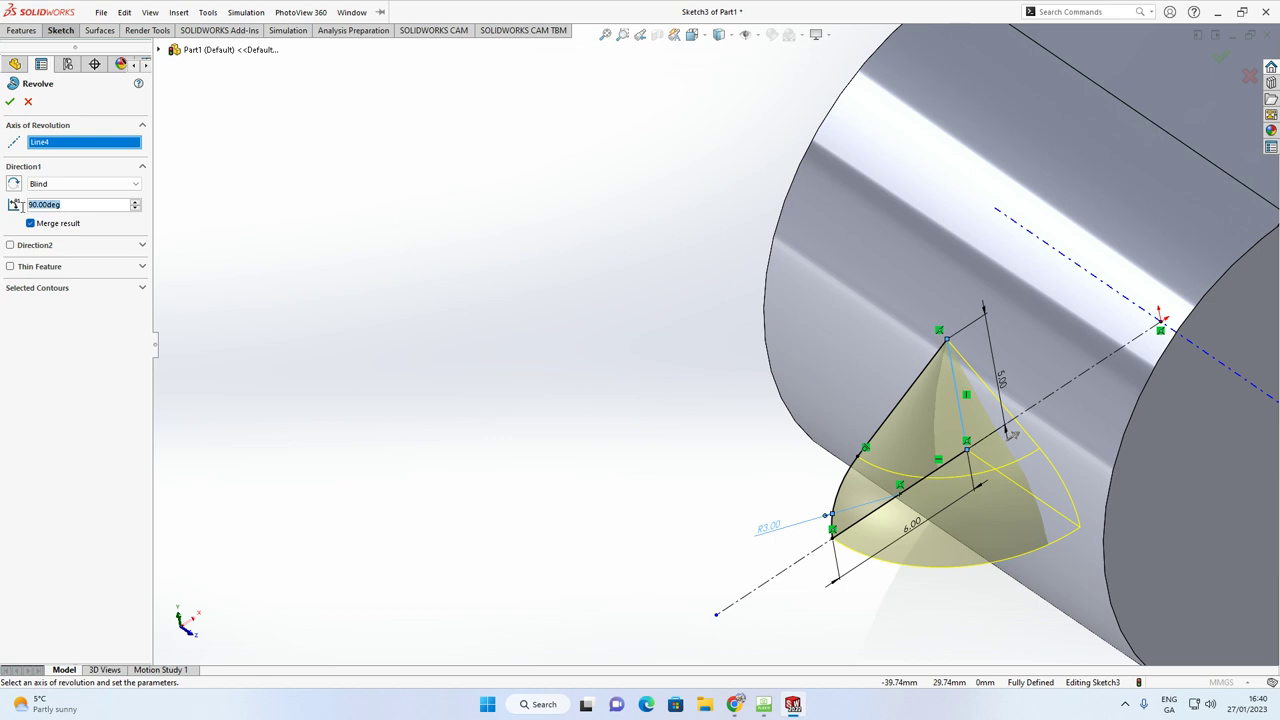
pyautogui.write('360')
pyautogui.press('Return')
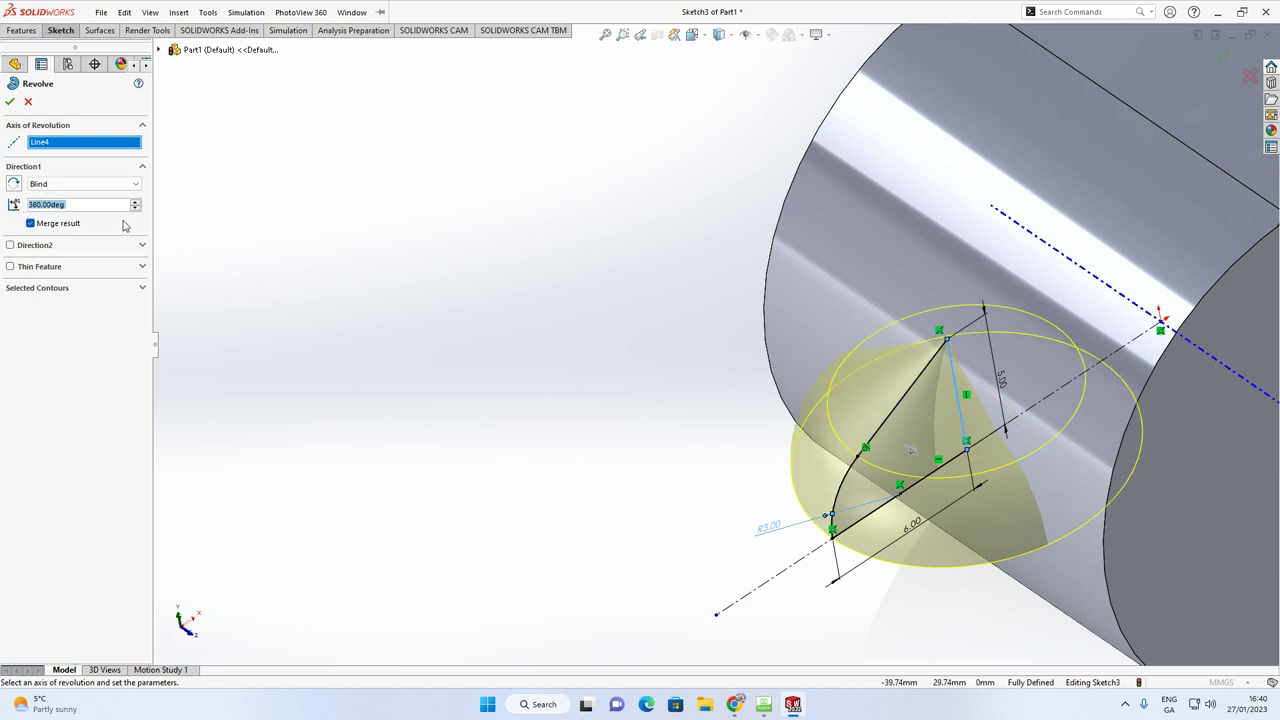
pyautogui.moveTo(700, 330); pyautogui.dragTo(775, 303, button='middle')
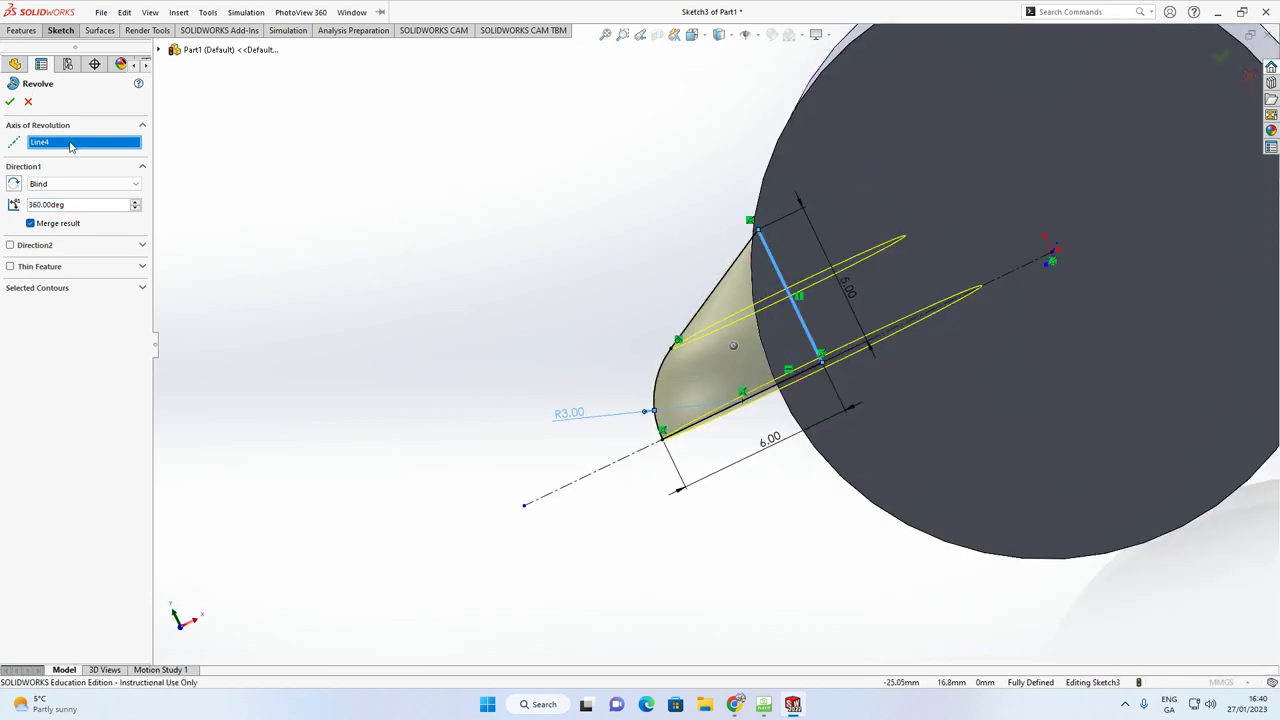
# Make the horizontal base line the axis of revolution again and accept the 360° revolve
pyautogui.press('Delete')
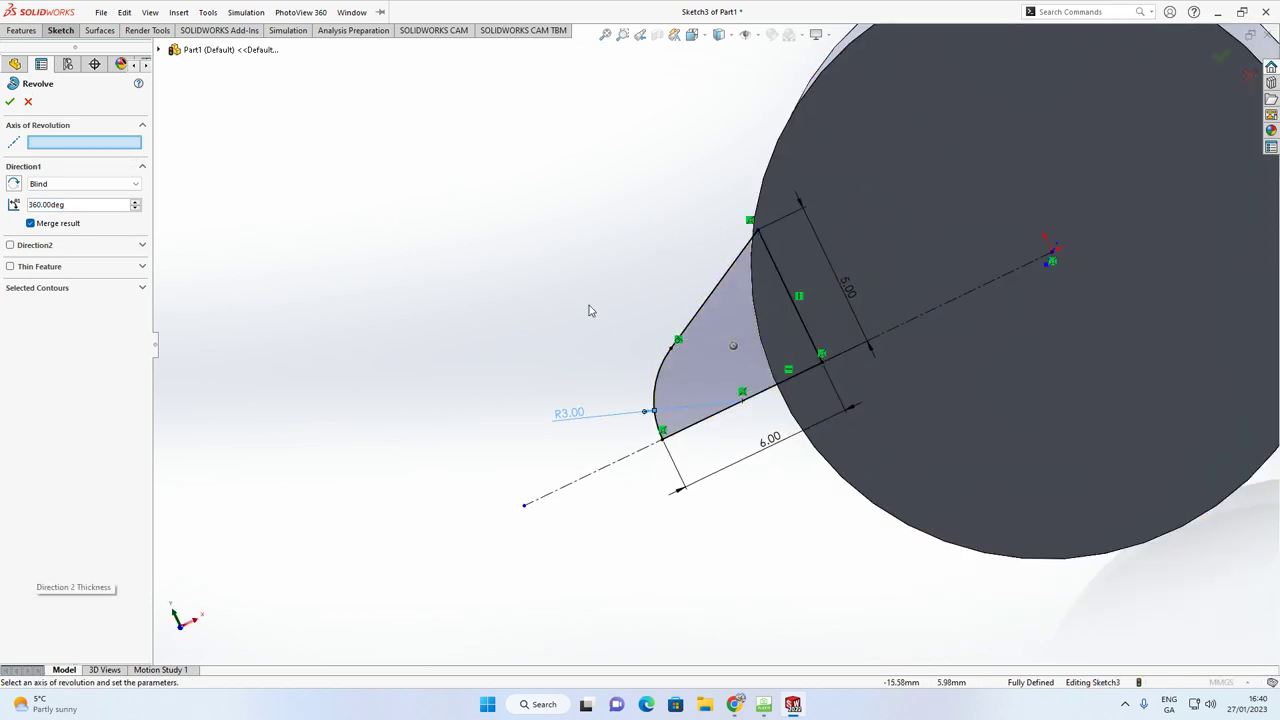
pyautogui.click(776, 386)
pyautogui.moveTo(543, 263); pyautogui.dragTo(595, 261, button='middle')
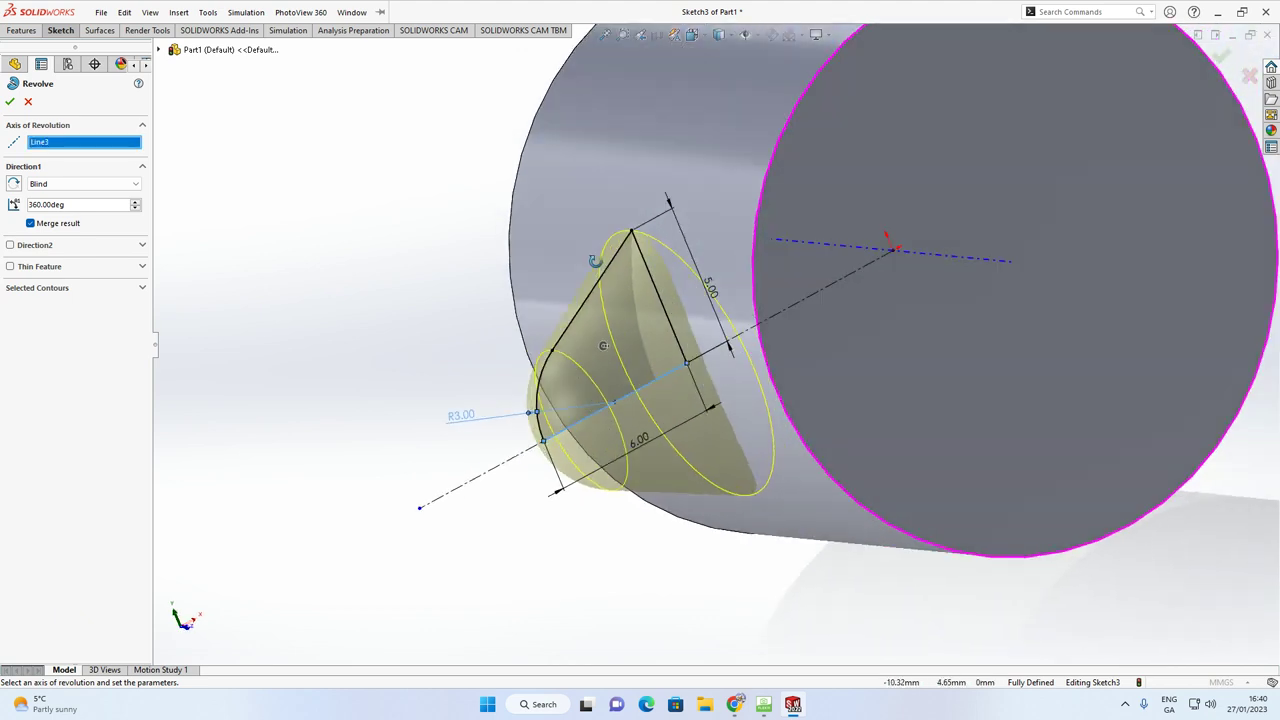
pyautogui.click(12, 103)
pyautogui.moveTo(410, 200)
pyautogui.mouseDown(button='middle')
pyautogui.moveTo(359, 177)
pyautogui.moveTo(309, 69)
pyautogui.moveTo(346, 194)
pyautogui.moveTo(394, 197)
pyautogui.mouseUp(button='middle')
pyautogui.scroll(5, 399, 200)
pyautogui.moveTo(591, 207); pyautogui.dragTo(638, 288, button='middle')
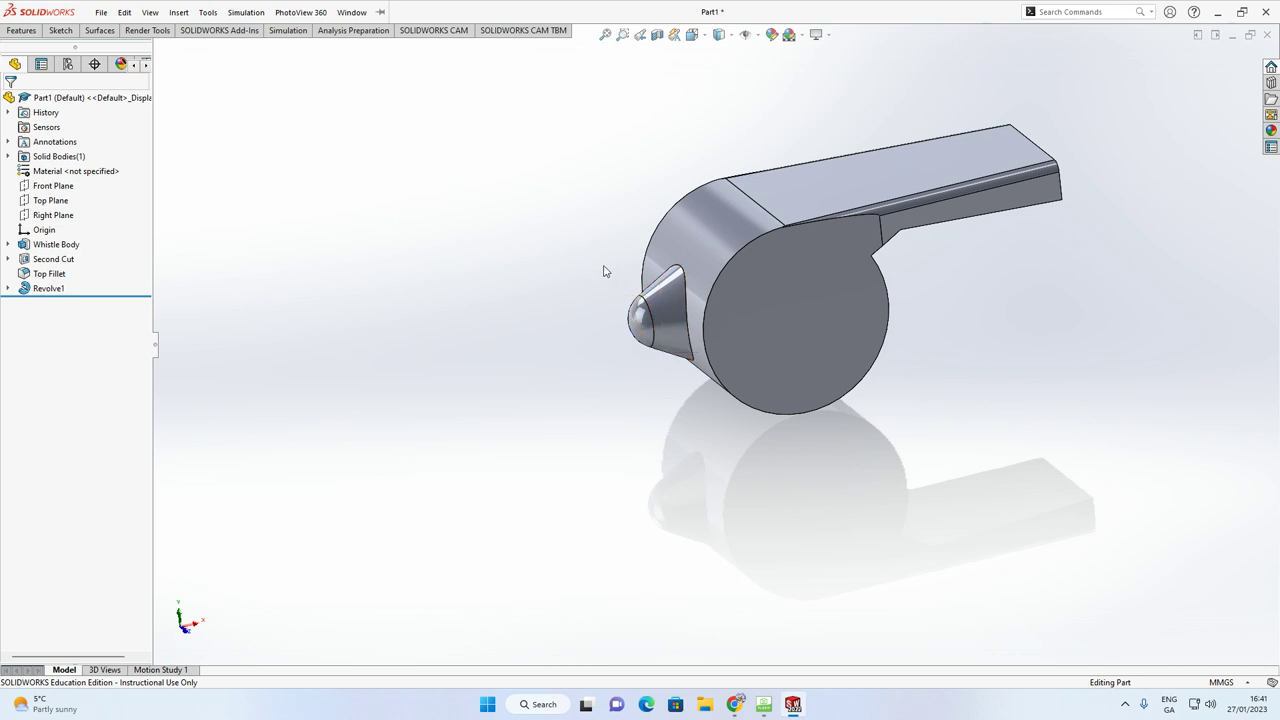
# Rename the newly revolved feature as Raised Area
pyautogui.click(48, 290)
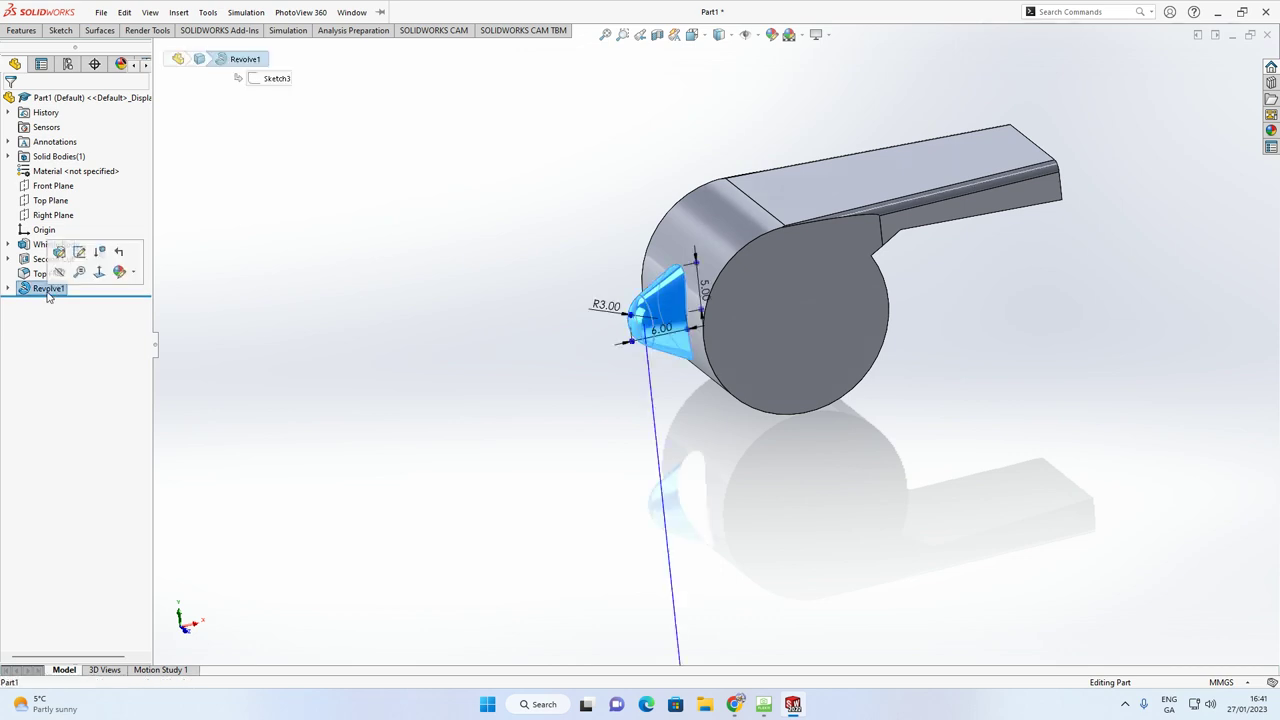
pyautogui.click(48, 289)
pyautogui.write('Raised Area')
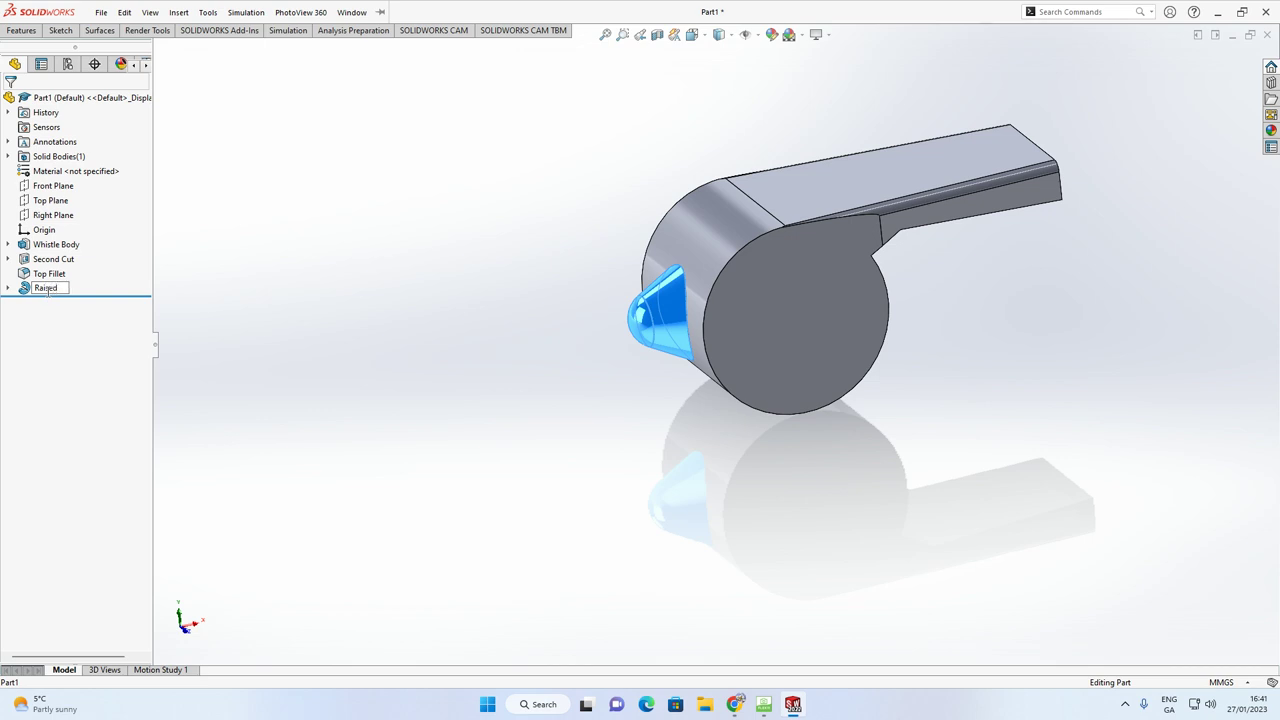
pyautogui.click(266, 198)
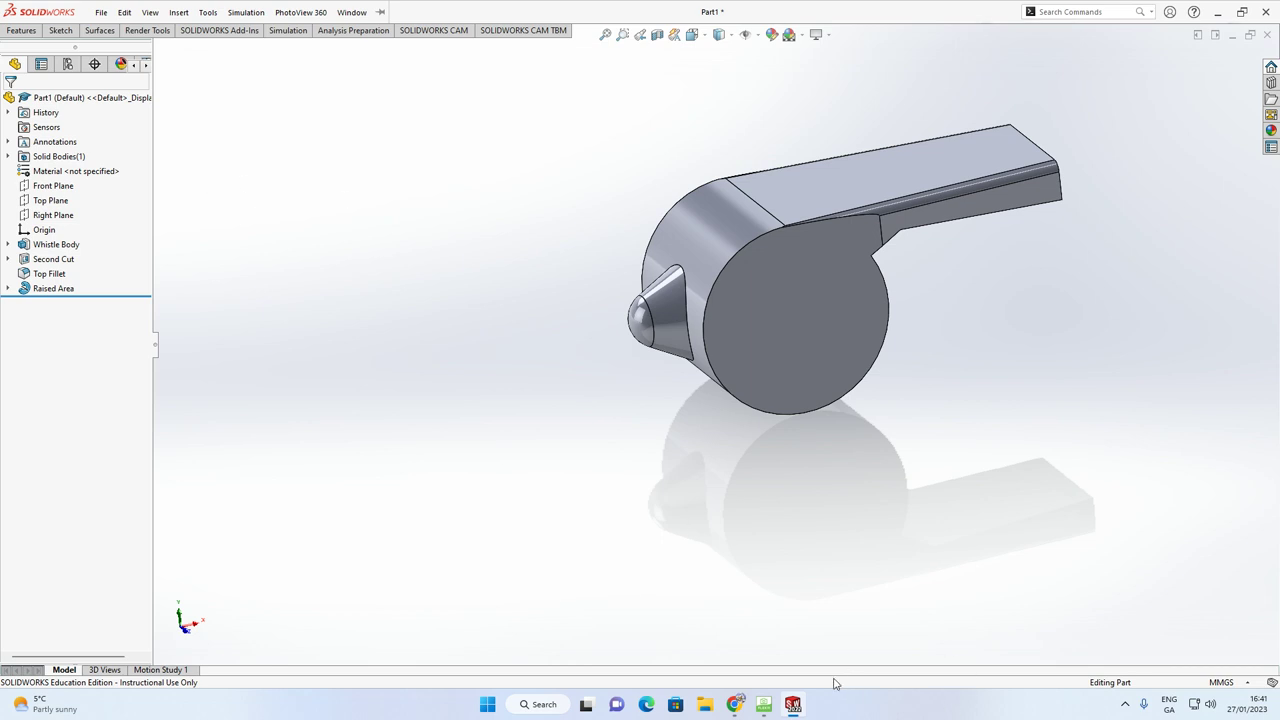
# Check the worksheet's shell instructions and start a shell with a wall thickness of 0.5 mm
pyautogui.click(764, 704)
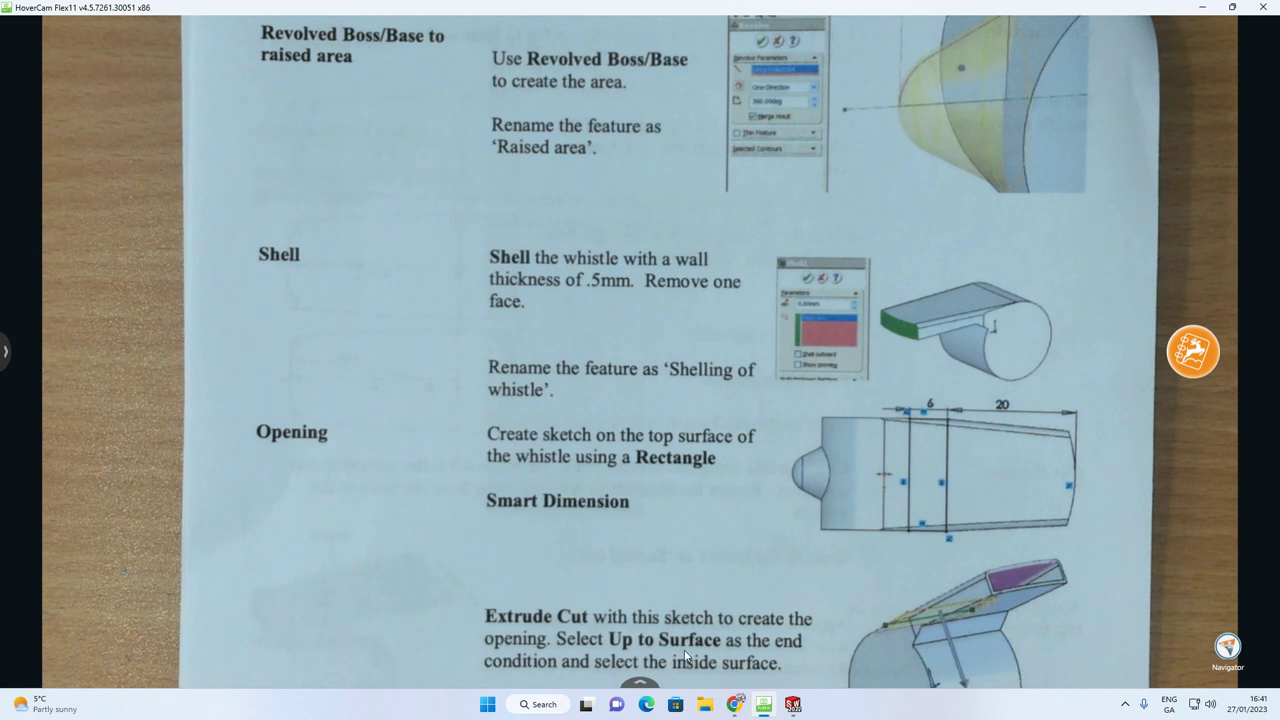
pyautogui.click(792, 704)
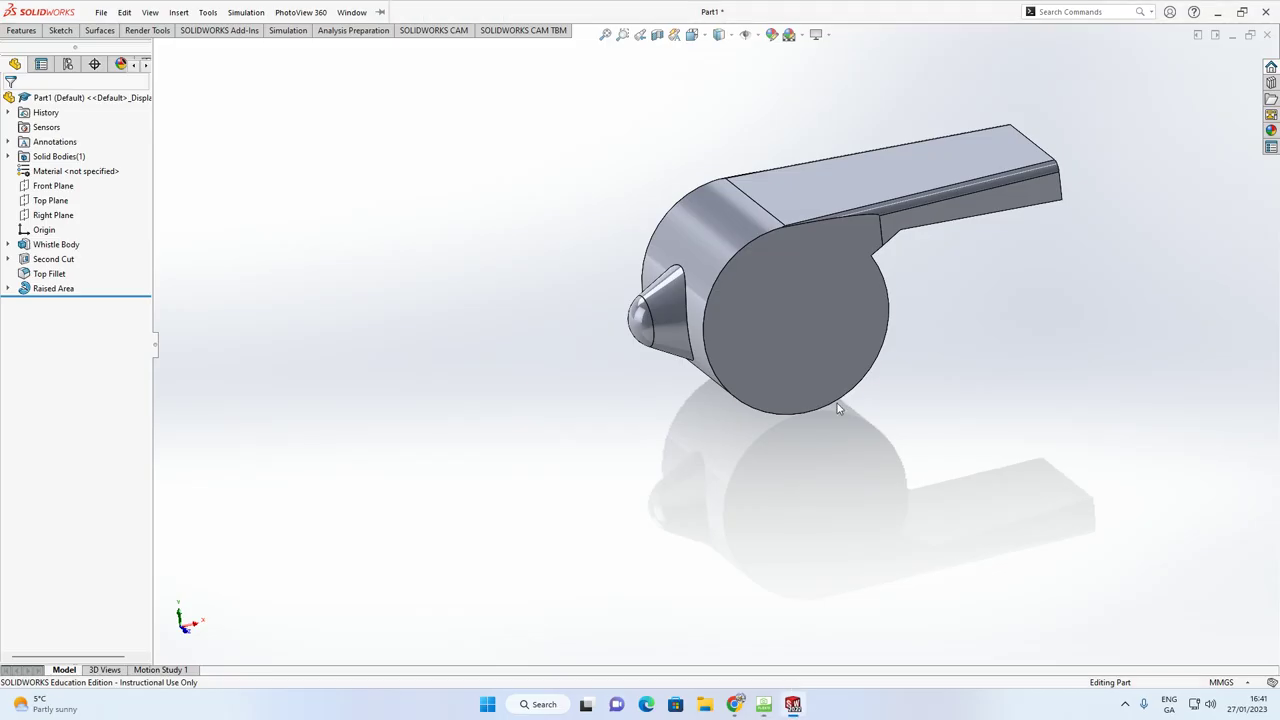
pyautogui.moveTo(1029, 267); pyautogui.dragTo(837, 366, button='middle')
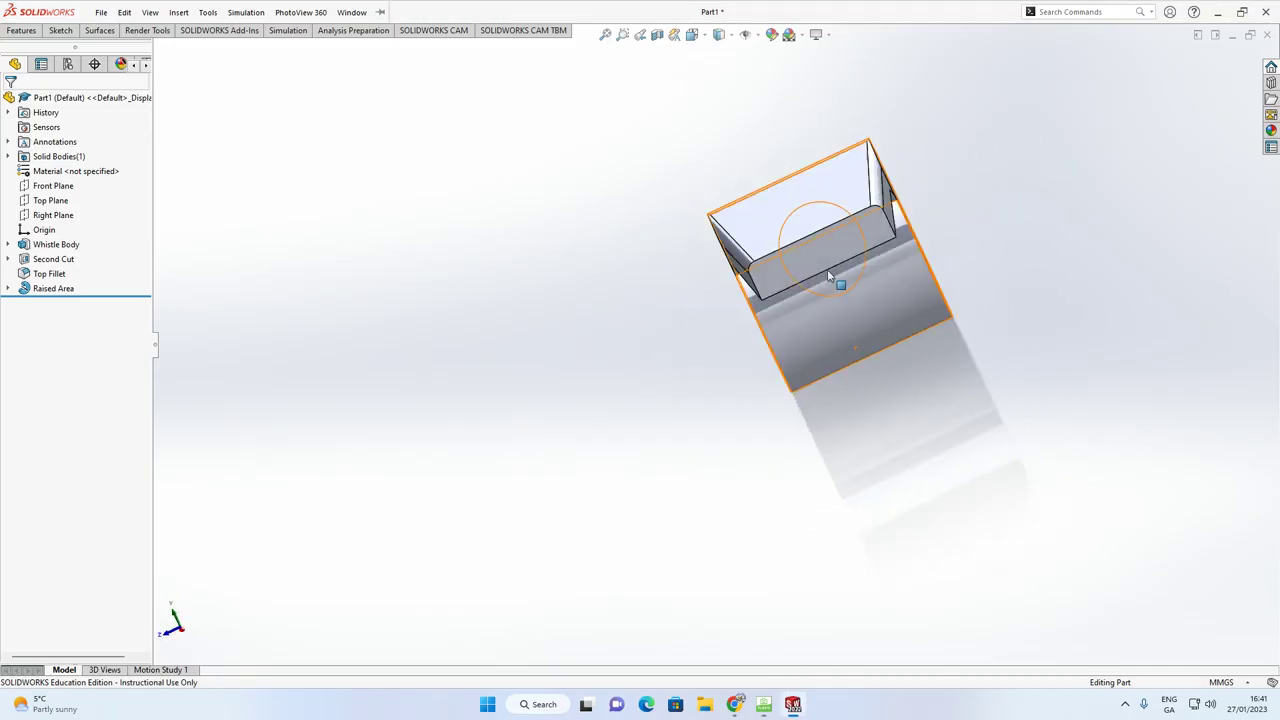
pyautogui.click(101, 12)
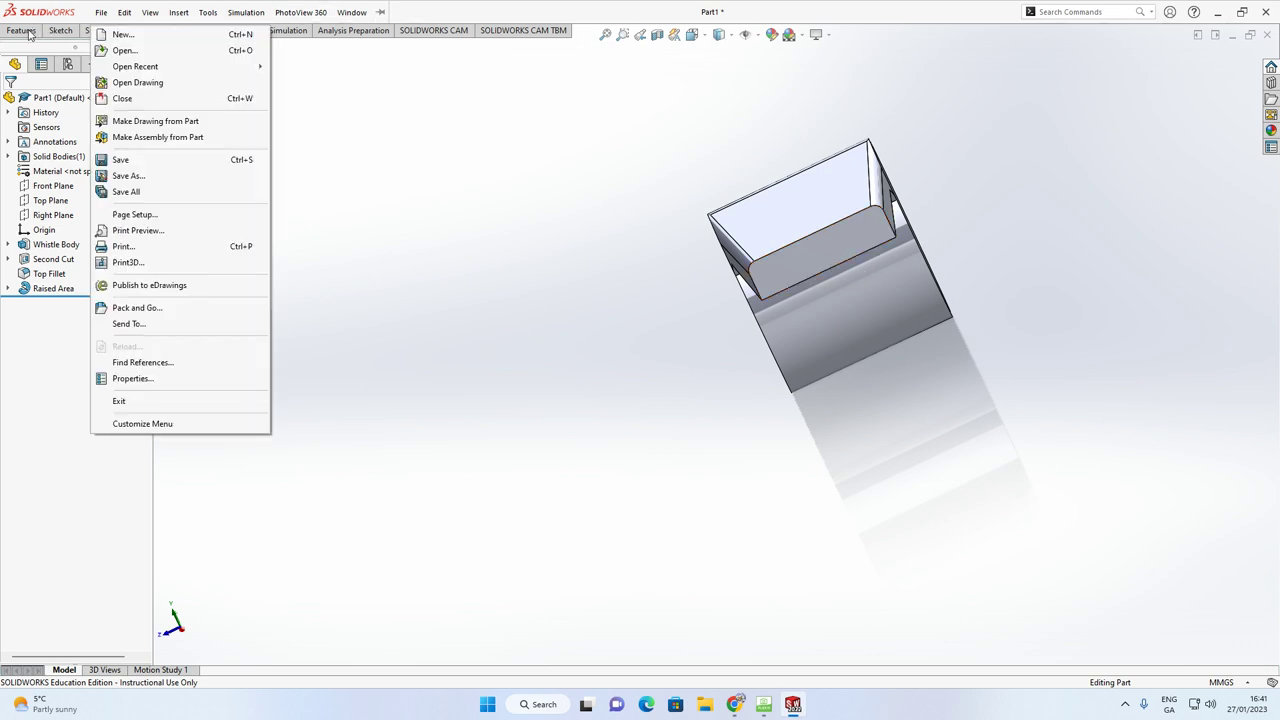
pyautogui.click(28, 34)
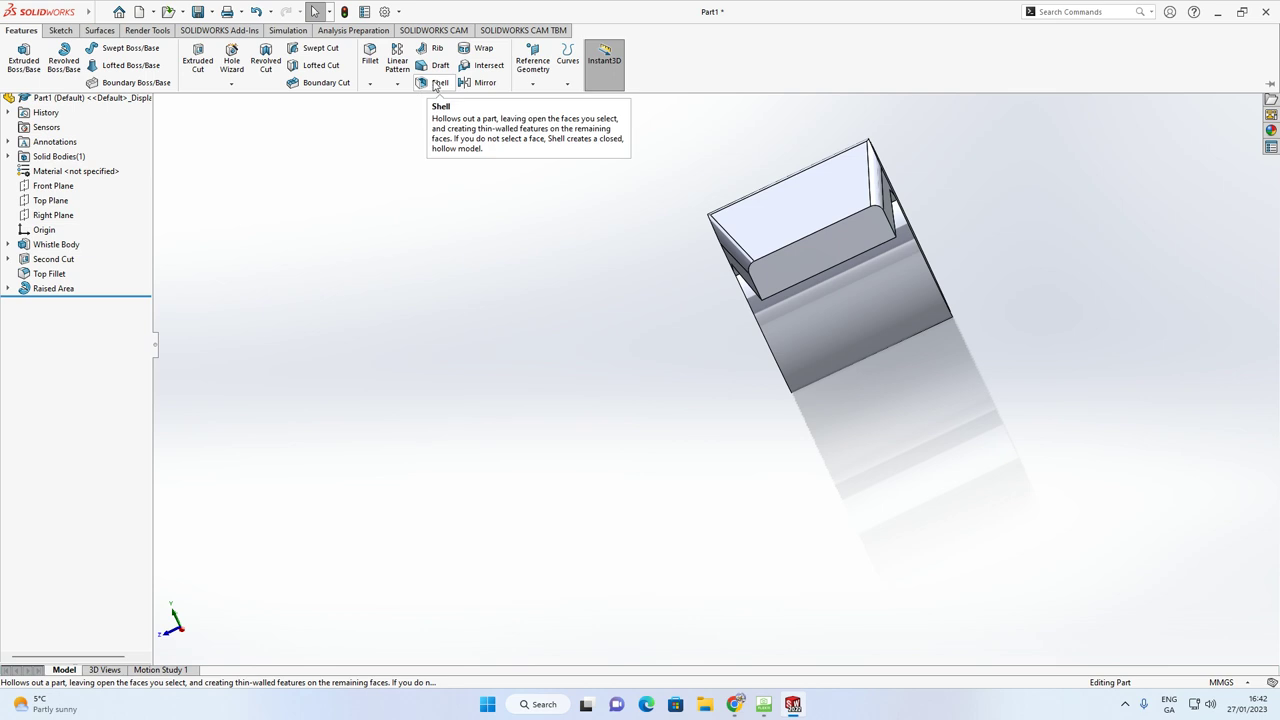
pyautogui.click(436, 84)
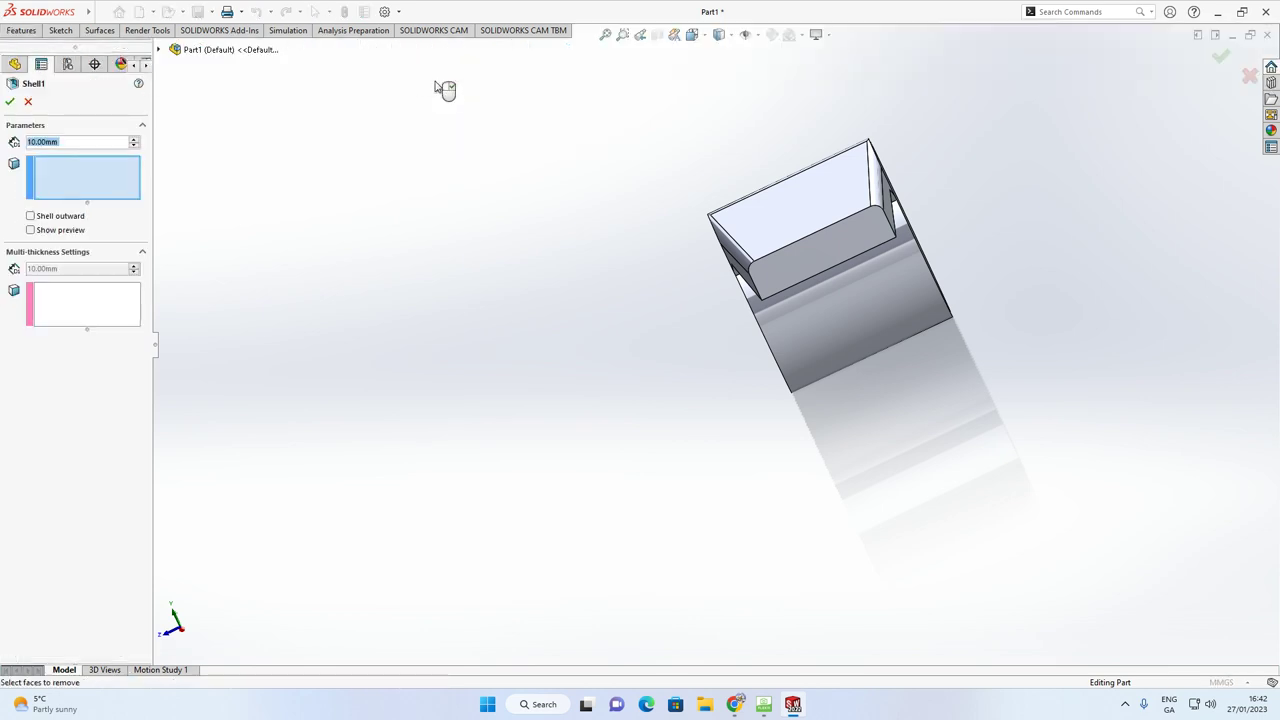
pyautogui.click(78, 141)
pyautogui.press('BackSpace')
pyautogui.write('5')
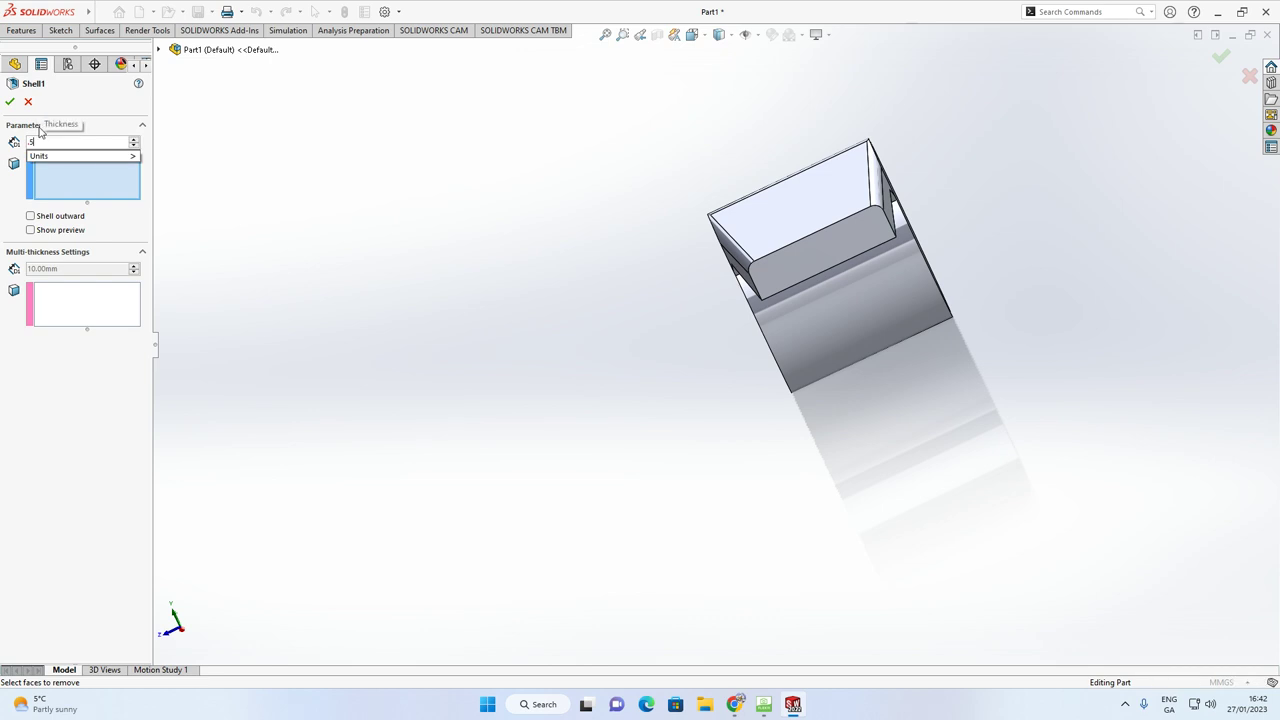
pyautogui.press('Return')
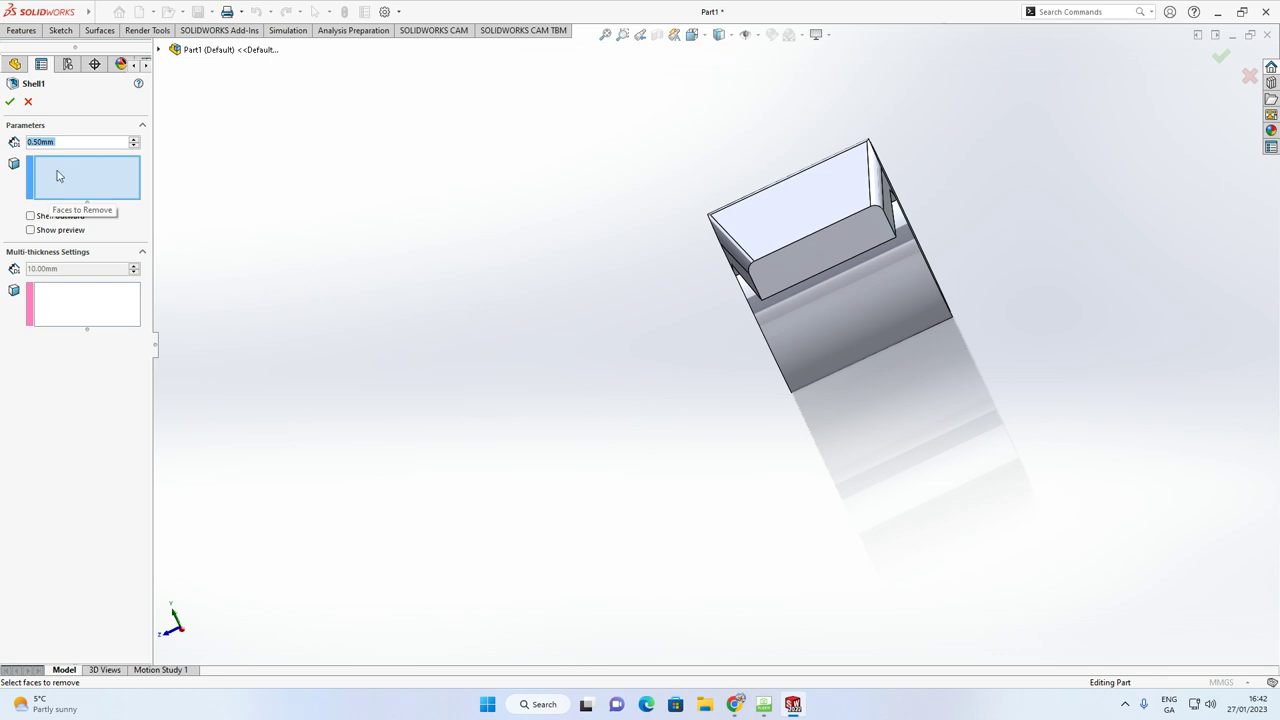
# Try removing the mouthpiece's end face in the shell, inspect the preview and cancel the command
pyautogui.moveTo(421, 207); pyautogui.dragTo(480, 190, button='middle')
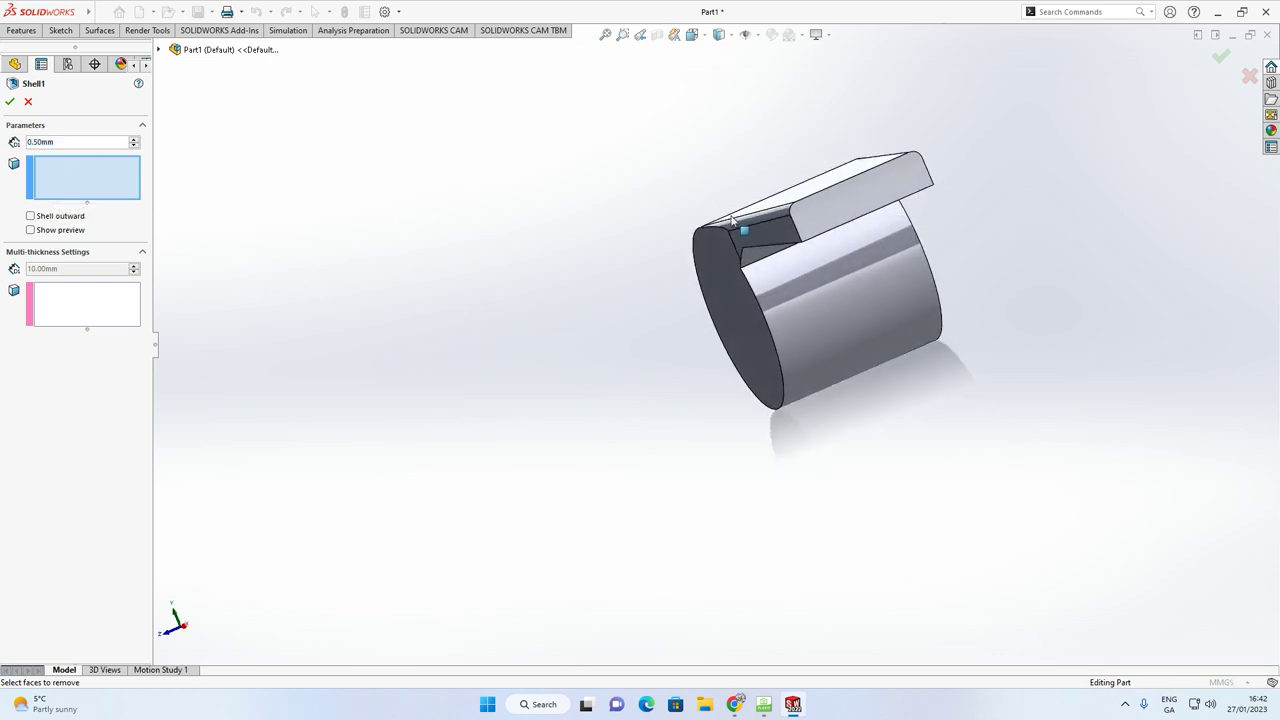
pyautogui.click(829, 214)
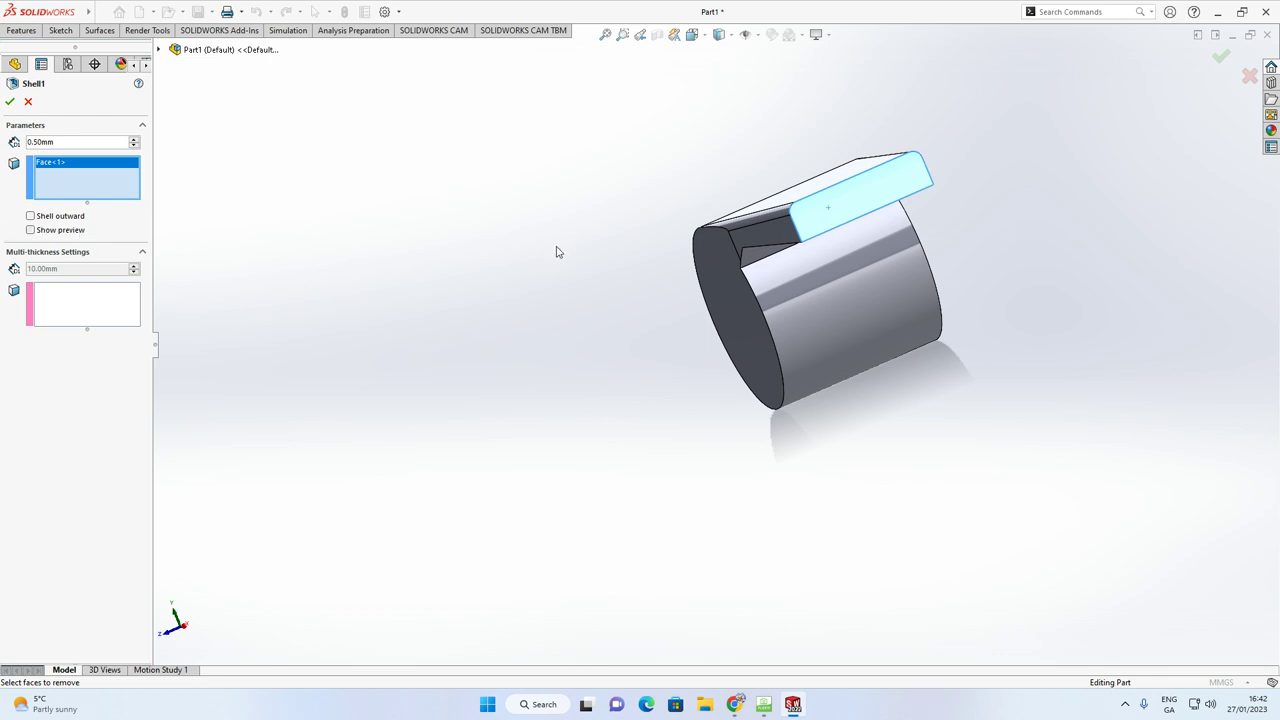
pyautogui.moveTo(594, 257); pyautogui.dragTo(450, 240, button='middle')
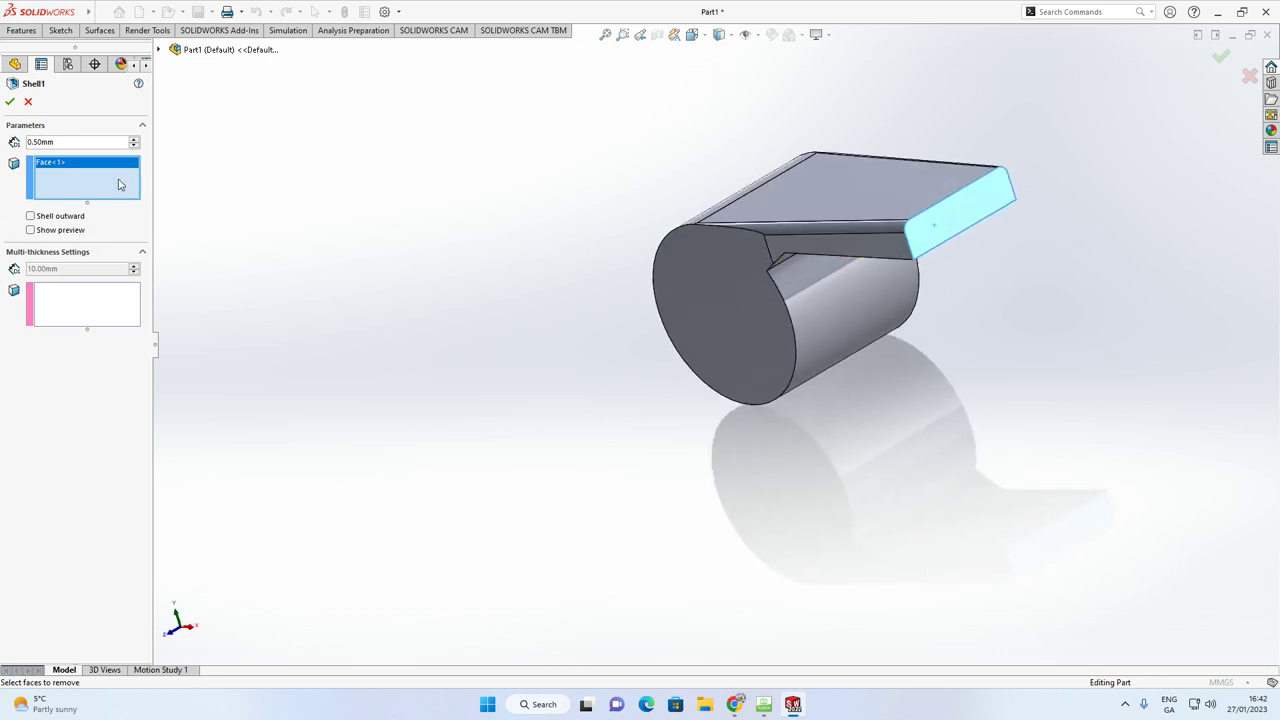
pyautogui.click(30, 230)
pyautogui.moveTo(565, 229); pyautogui.dragTo(520, 240, button='middle')
pyautogui.moveTo(840, 238); pyautogui.dragTo(872, 177, button='middle')
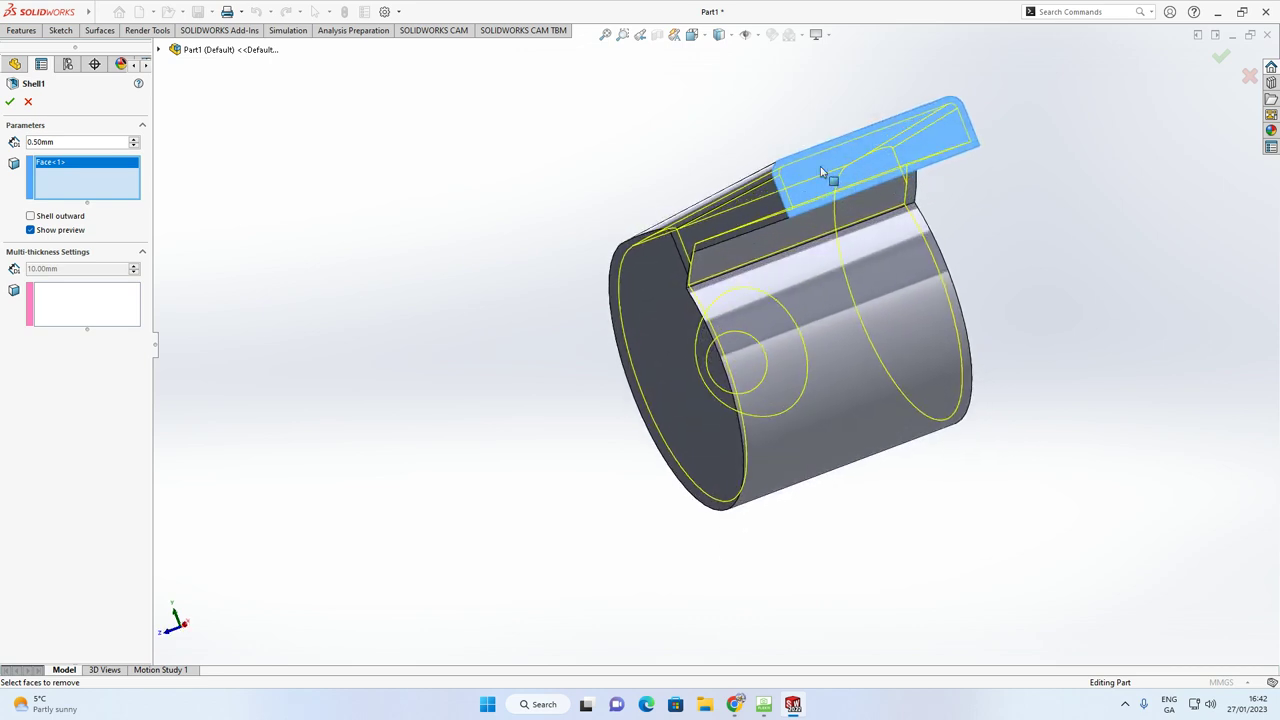
pyautogui.click(28, 104)
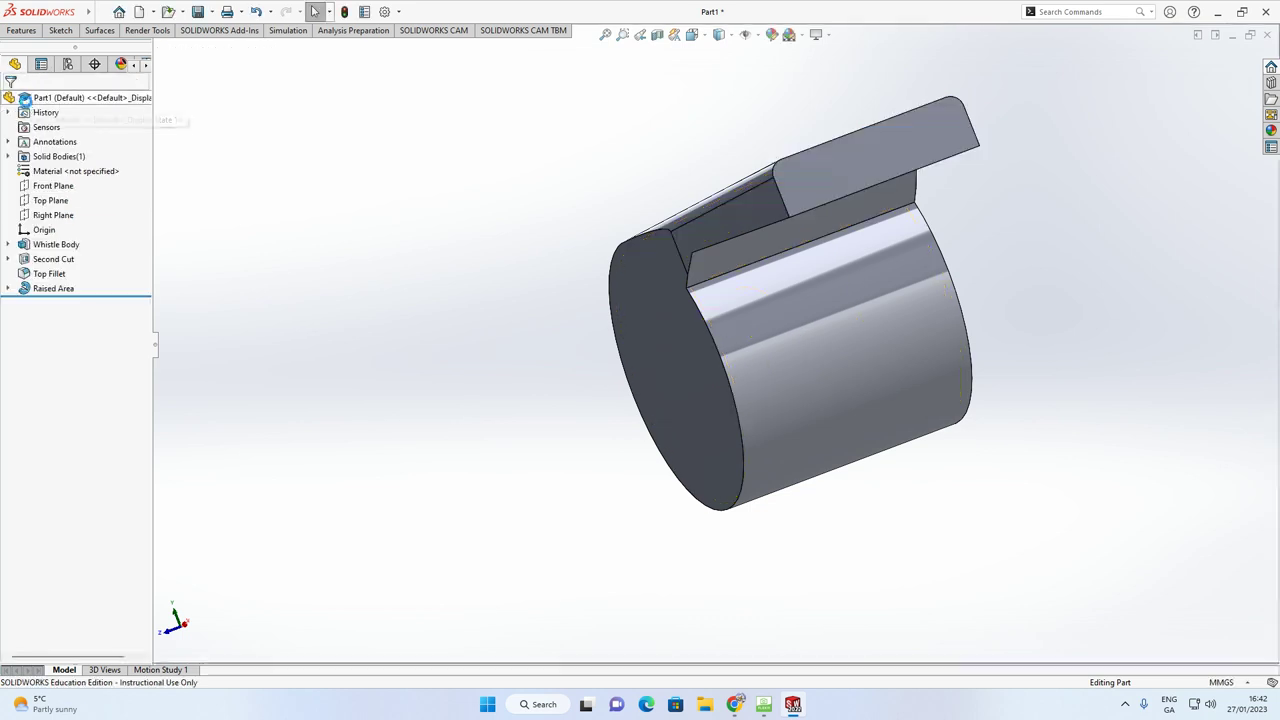
# Edit the Raised Area revolve and turn off Merge result so it forms a separate body
pyautogui.moveTo(194, 160); pyautogui.dragTo(571, 214, button='middle')
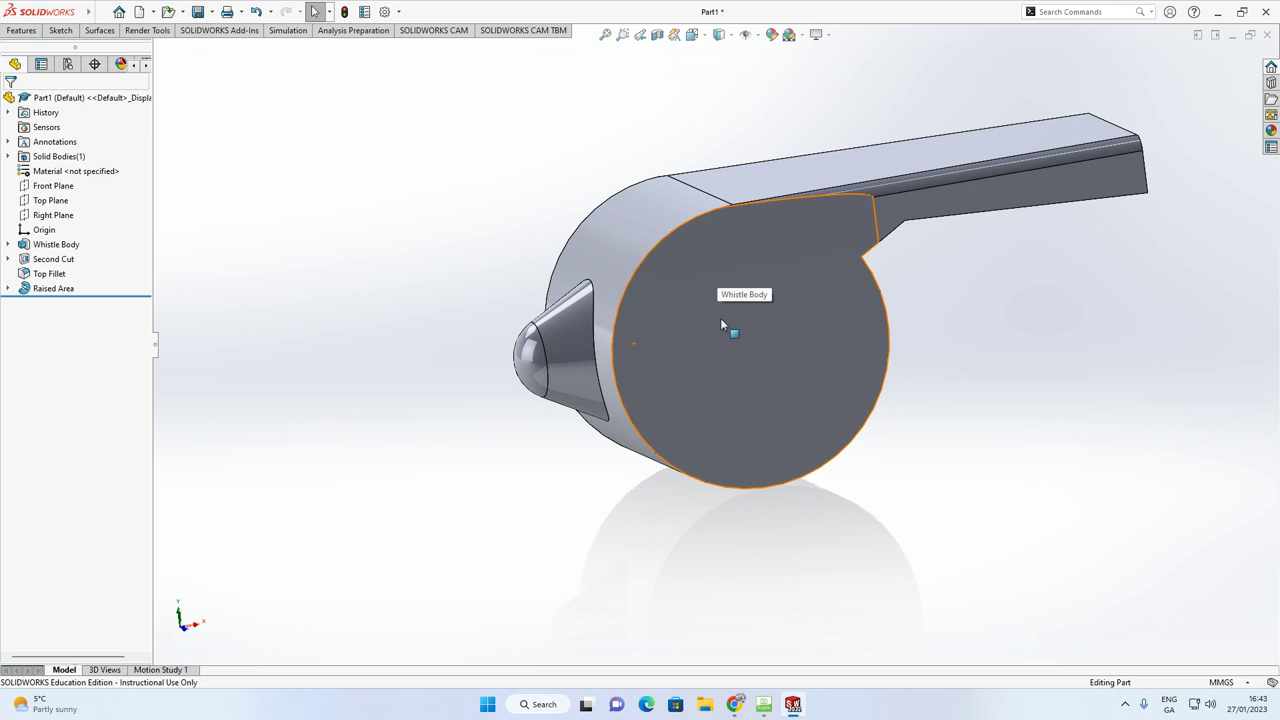
pyautogui.click(29, 290)
pyautogui.click(42, 250)
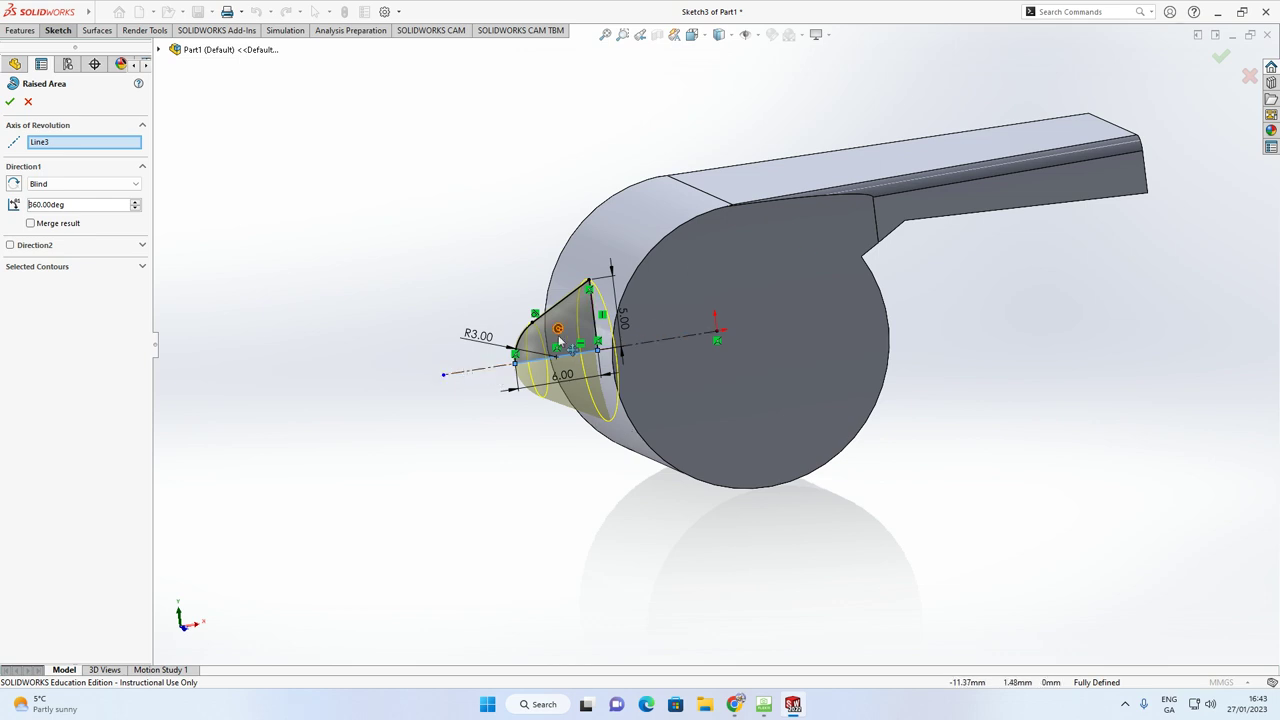
pyautogui.click(11, 103)
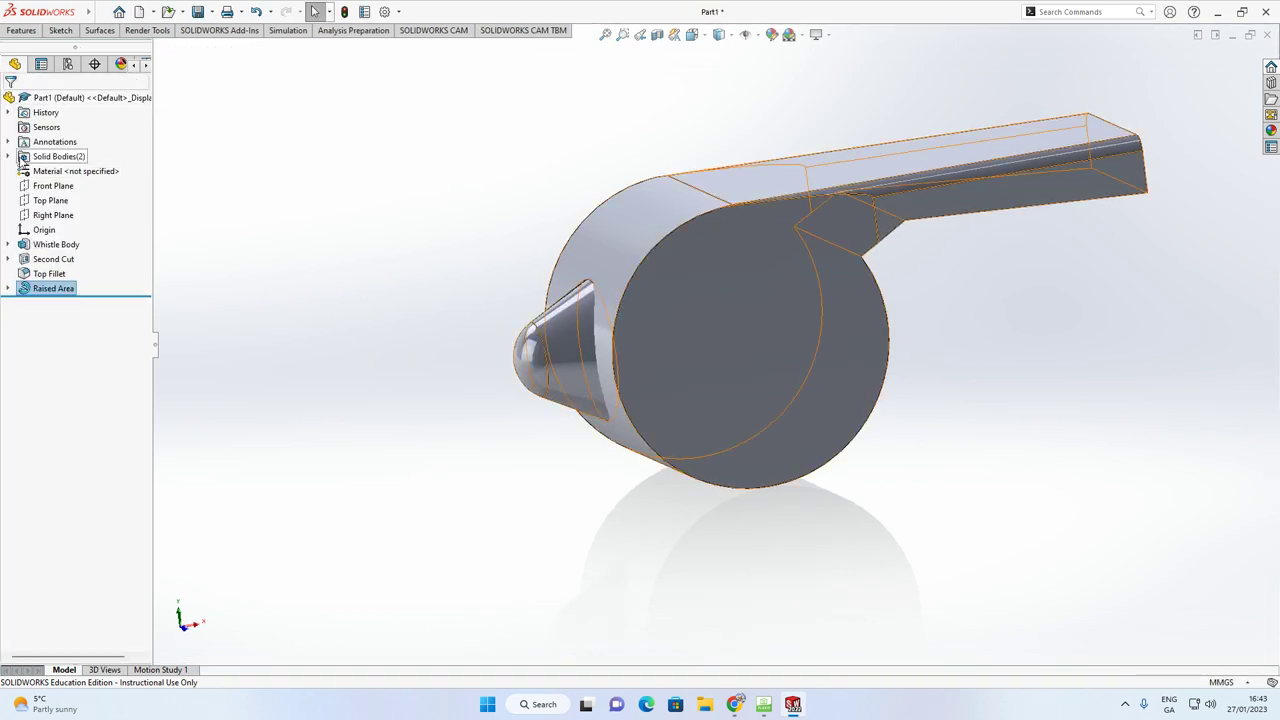
# Examine the part's solid bodies, comparing the Top Fillet body with the Raised Area body
pyautogui.doubleClick(25, 158)
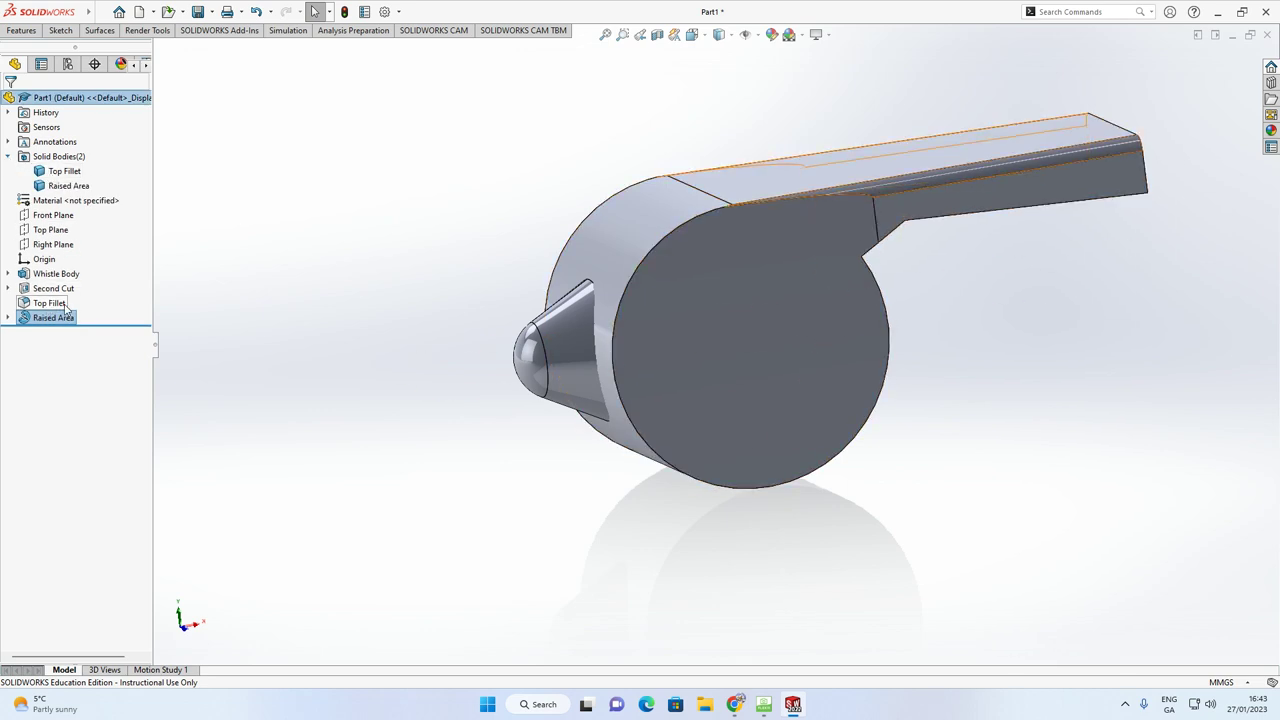
pyautogui.click(66, 186)
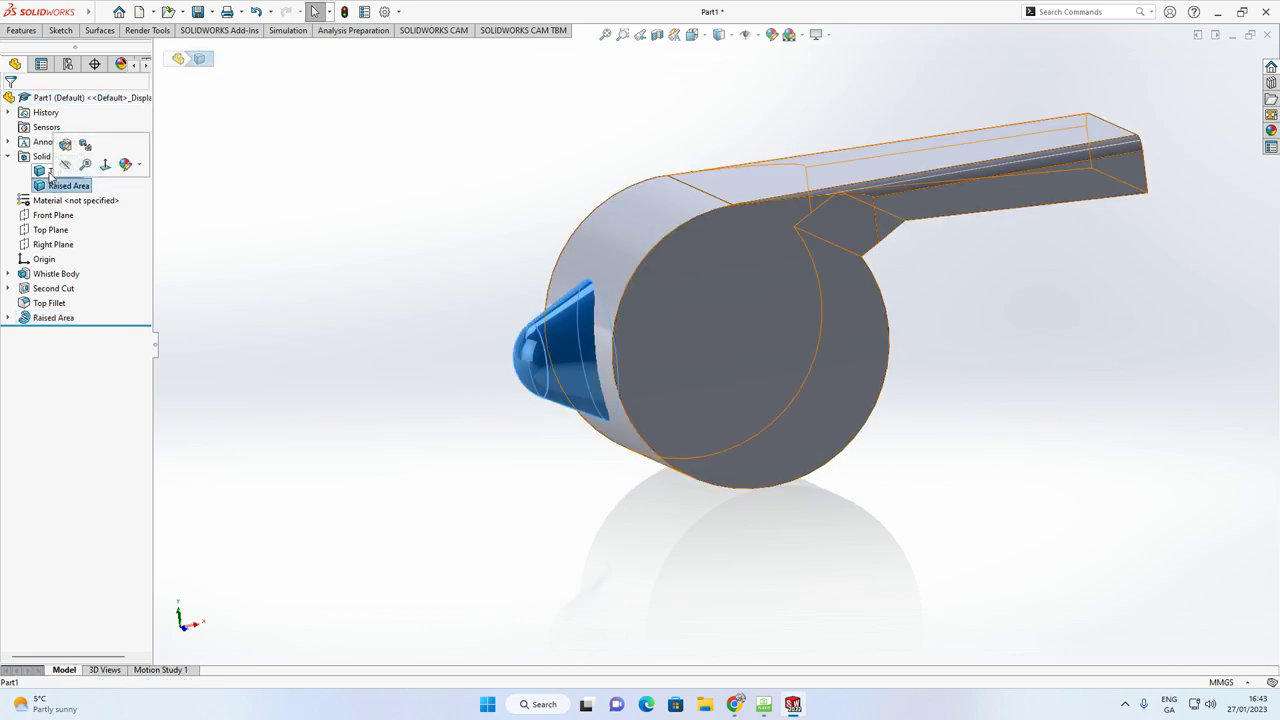
pyautogui.click(266, 183)
pyautogui.click(52, 188)
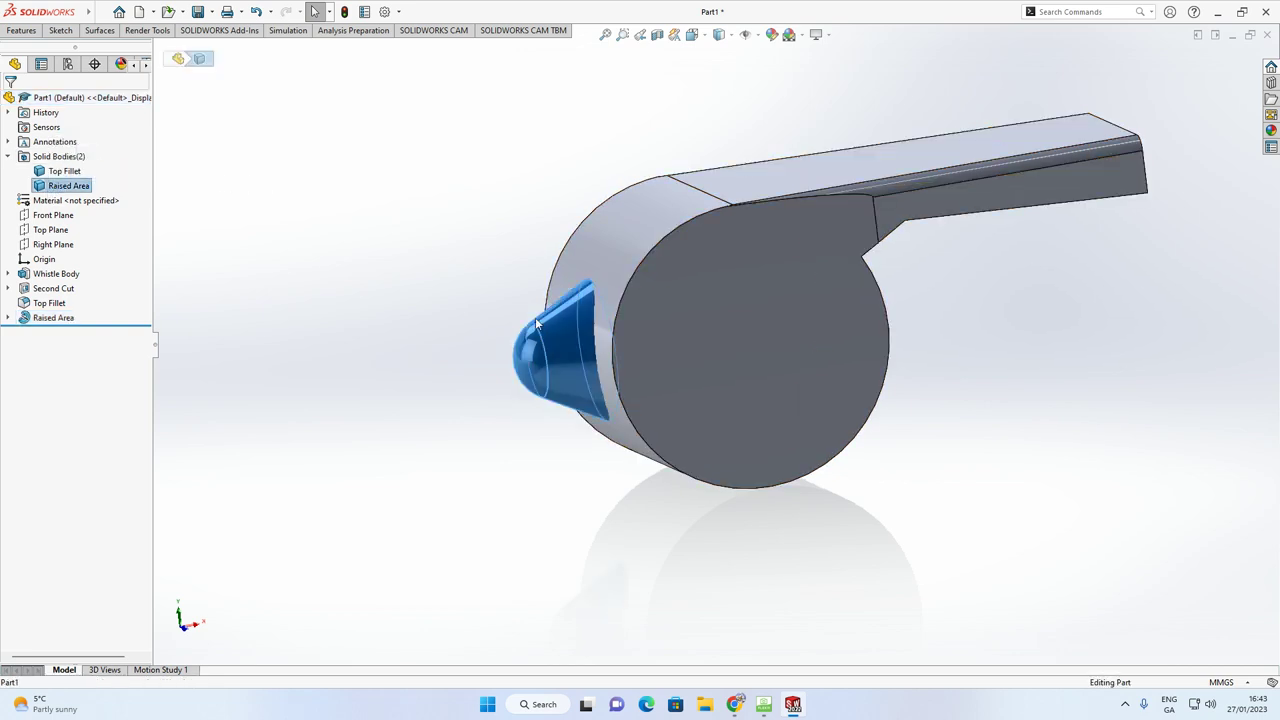
pyautogui.click(377, 277)
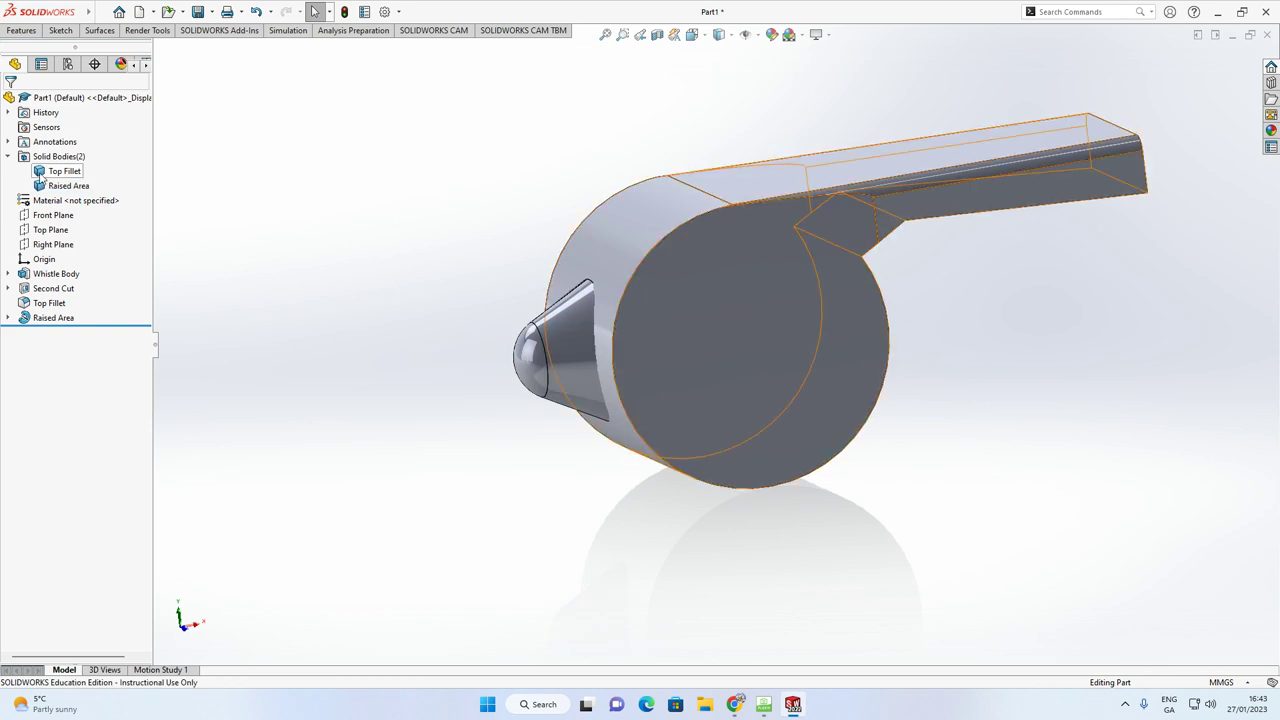
pyautogui.click(811, 222)
pyautogui.moveTo(829, 226); pyautogui.dragTo(569, 213, button='middle')
pyautogui.click(491, 196)
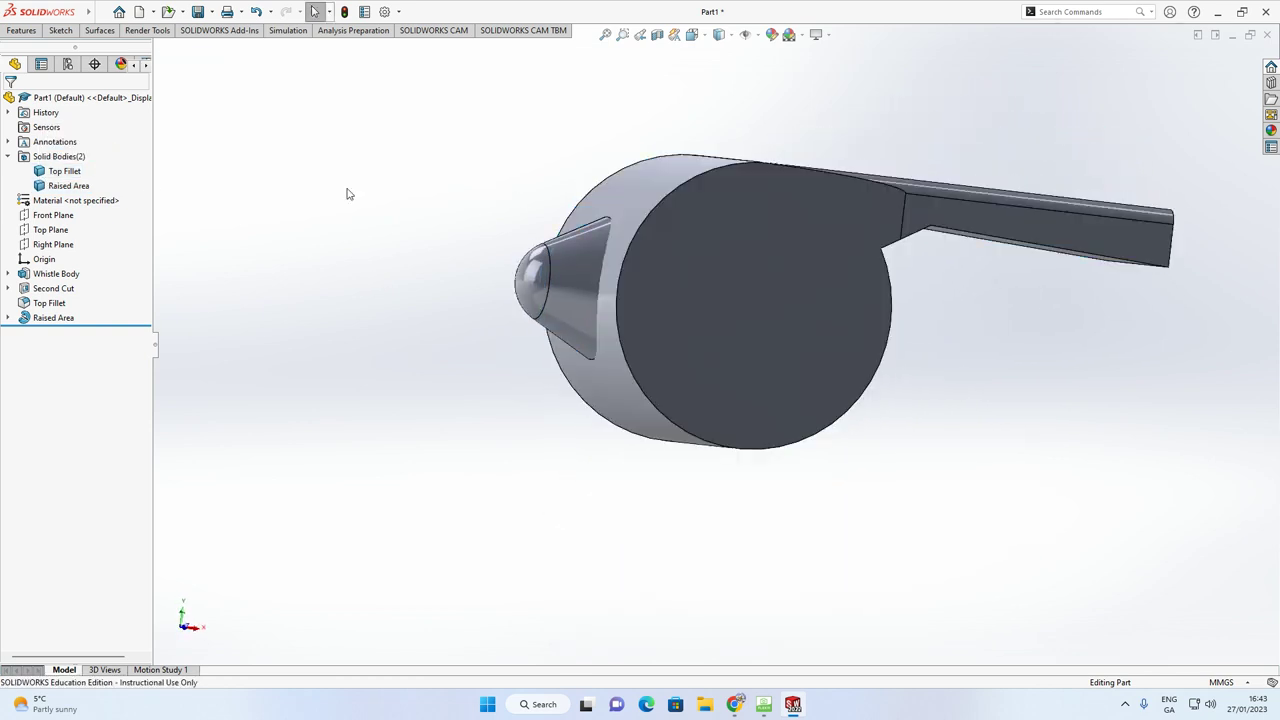
pyautogui.click(9, 157)
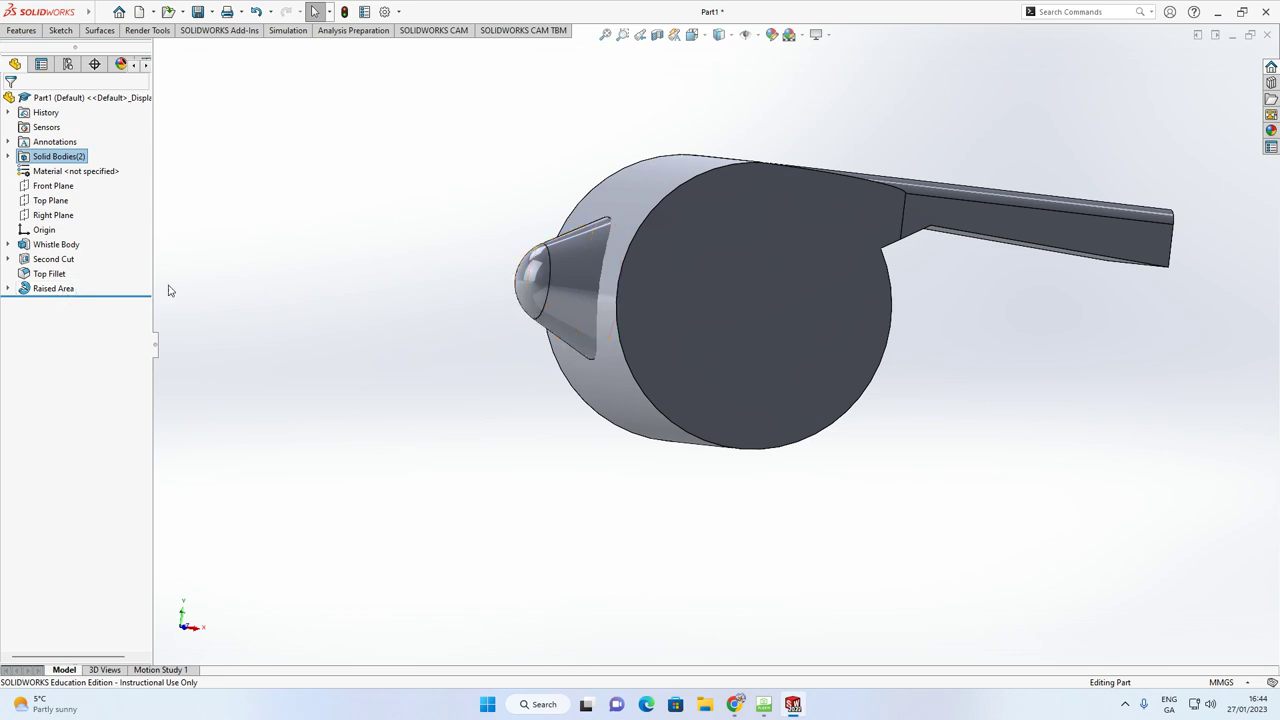
# Shell the whistle body with a 0.5 mm wall, removing the mouthpiece's end face, after checking the preview
pyautogui.moveTo(317, 286); pyautogui.dragTo(244, 275, button='middle')
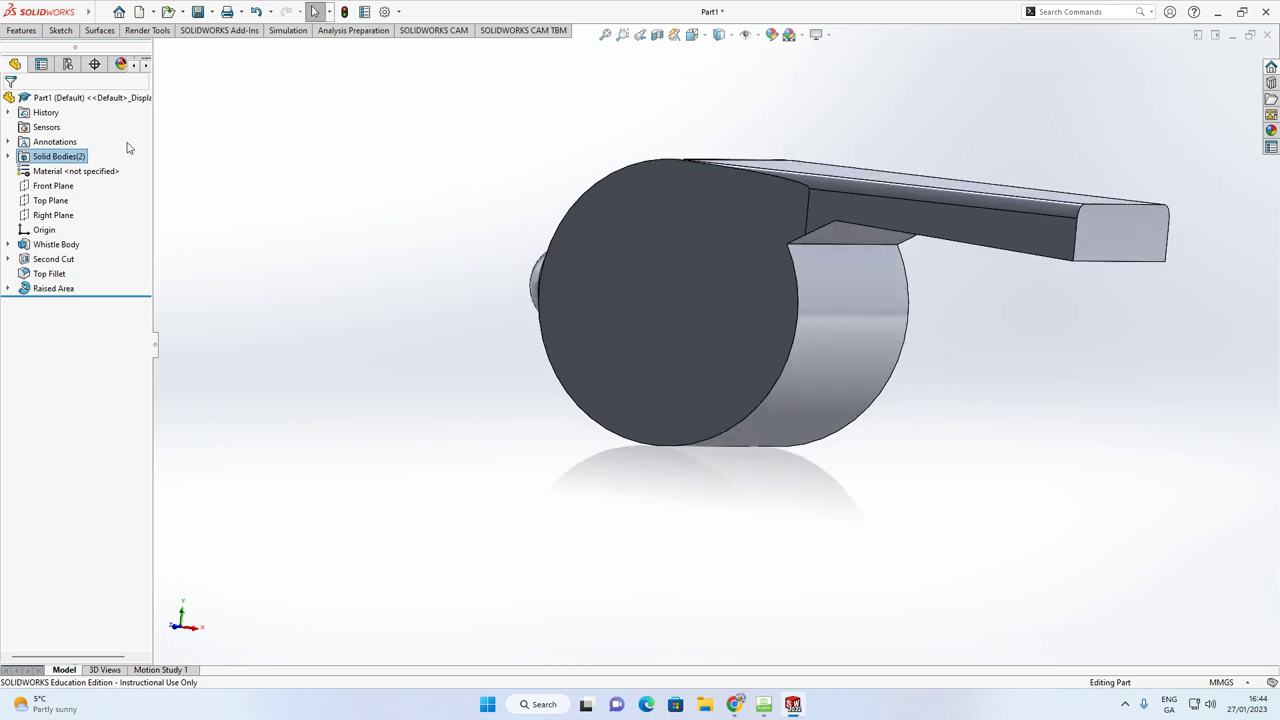
pyautogui.click(21, 30)
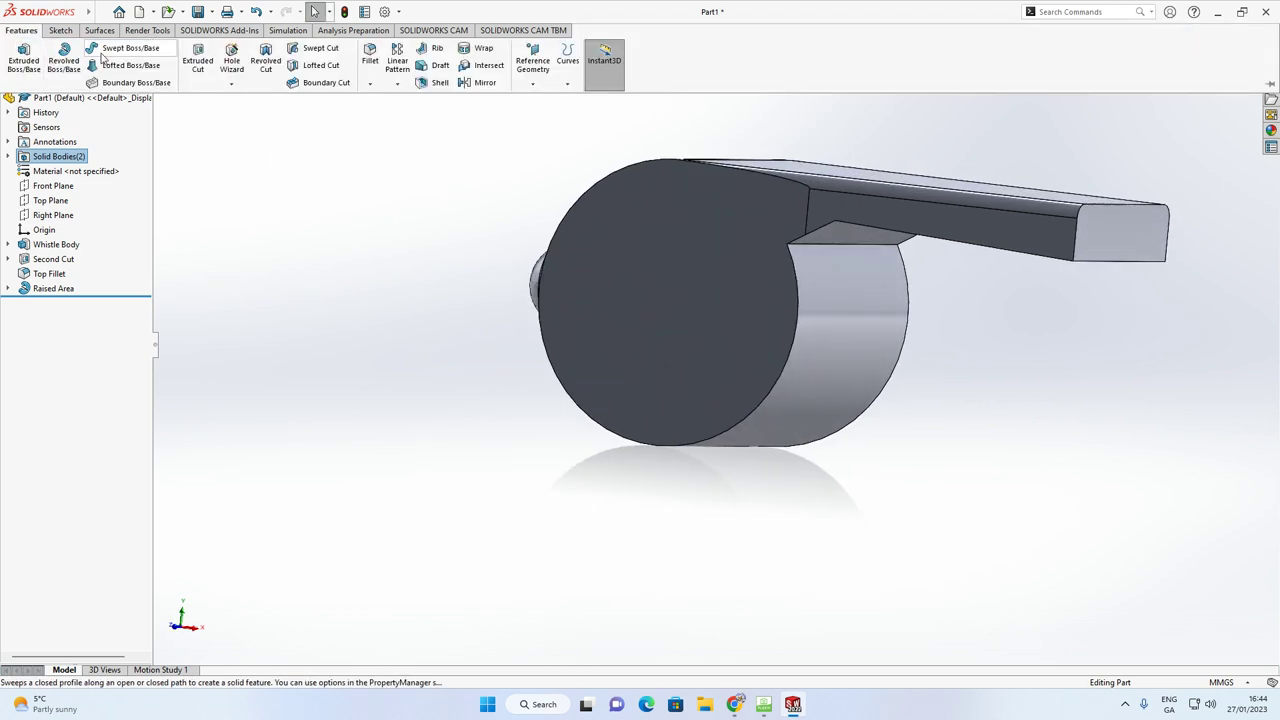
pyautogui.click(431, 84)
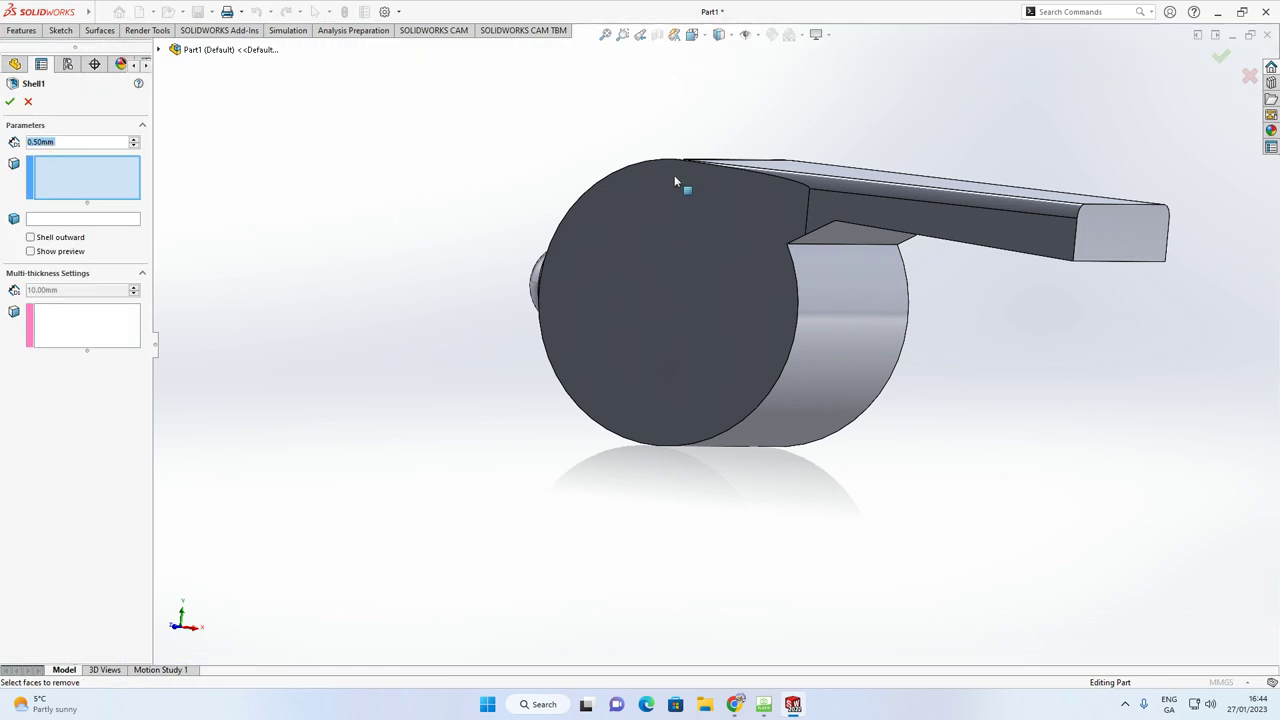
pyautogui.click(1099, 241)
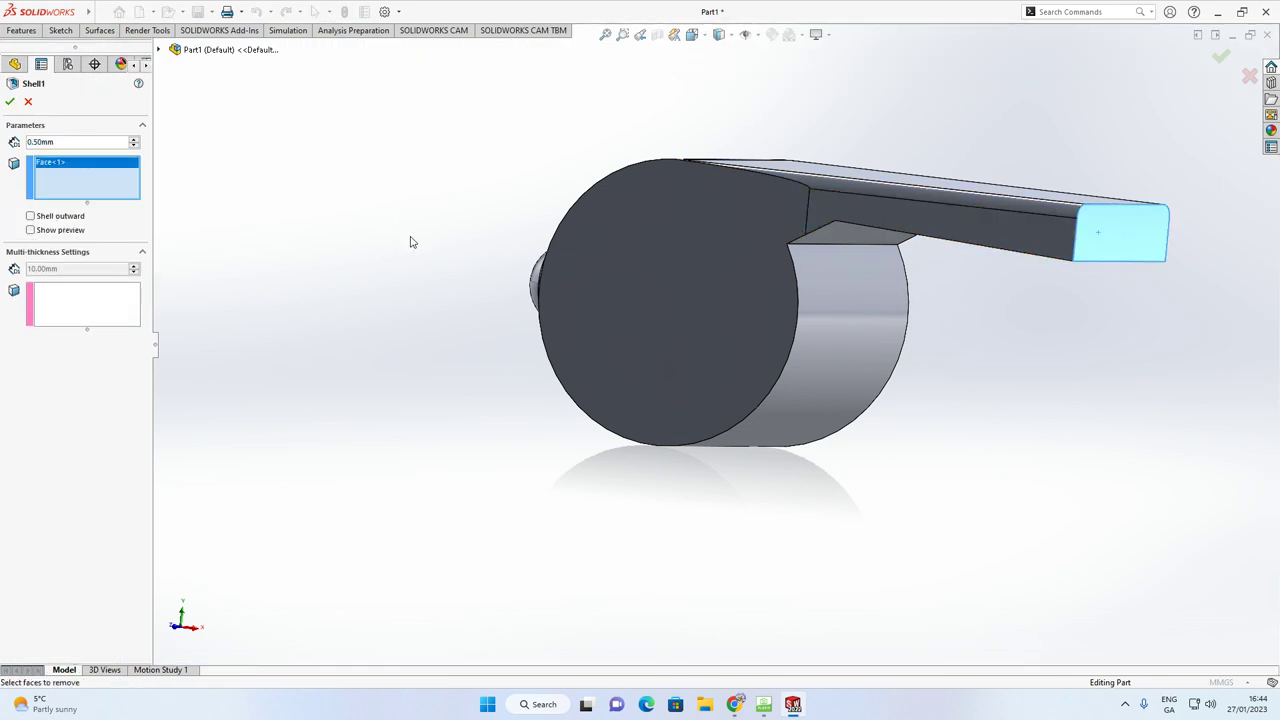
pyautogui.click(30, 230)
pyautogui.moveTo(440, 250); pyautogui.dragTo(490, 240, button='middle')
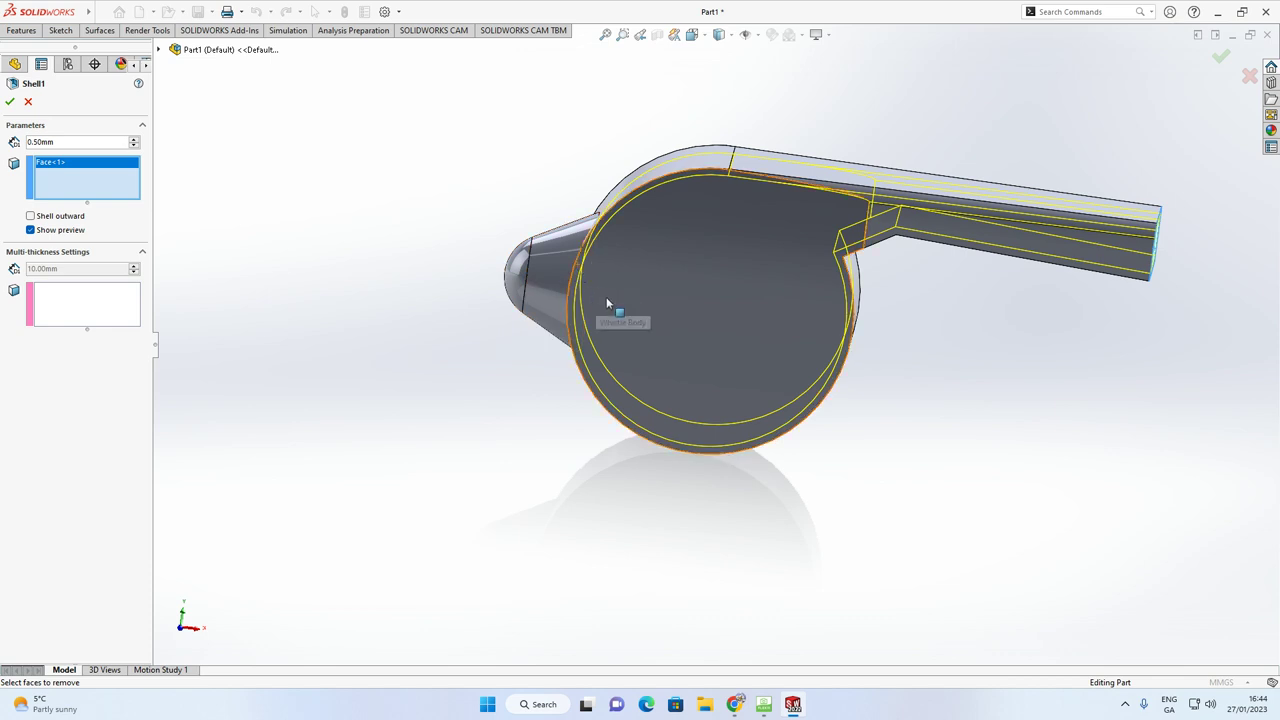
pyautogui.moveTo(764, 312); pyautogui.dragTo(739, 301, button='middle')
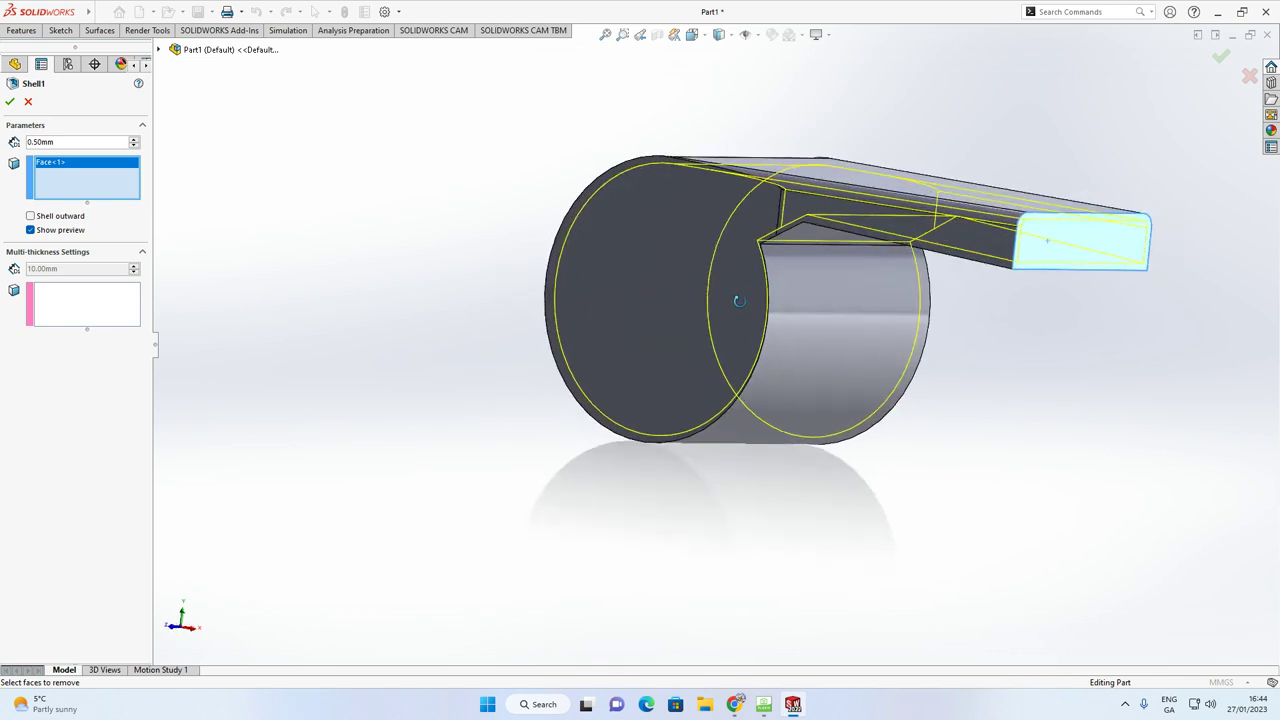
pyautogui.click(8, 104)
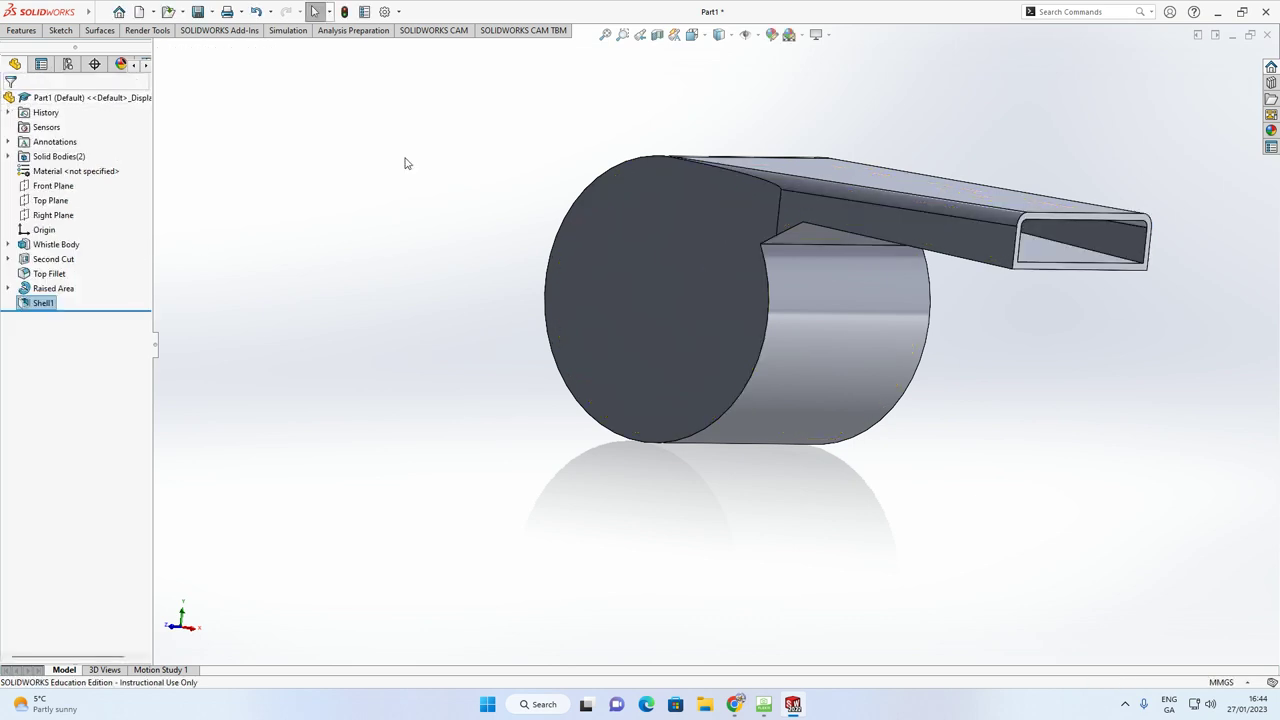
# Inspect the shelled whistle's hollow interior from several angles and in a section view on the Front Plane, closing the section without keeping it
pyautogui.moveTo(645, 228); pyautogui.dragTo(585, 204, button='middle')
pyautogui.hotkey('ctrl', '1')
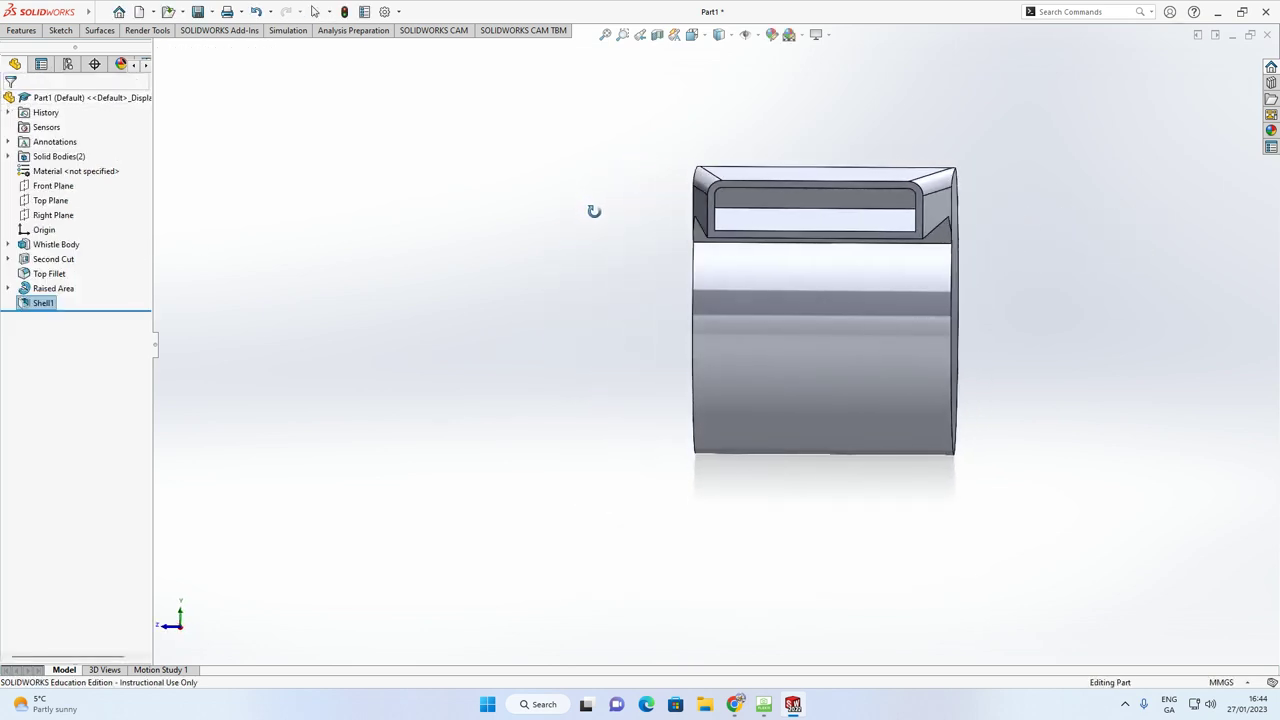
pyautogui.scroll(-3, 788, 226)
pyautogui.moveTo(788, 226)
pyautogui.mouseDown(button='middle')
pyautogui.moveTo(870, 290)
pyautogui.moveTo(805, 233)
pyautogui.mouseUp(button='middle')
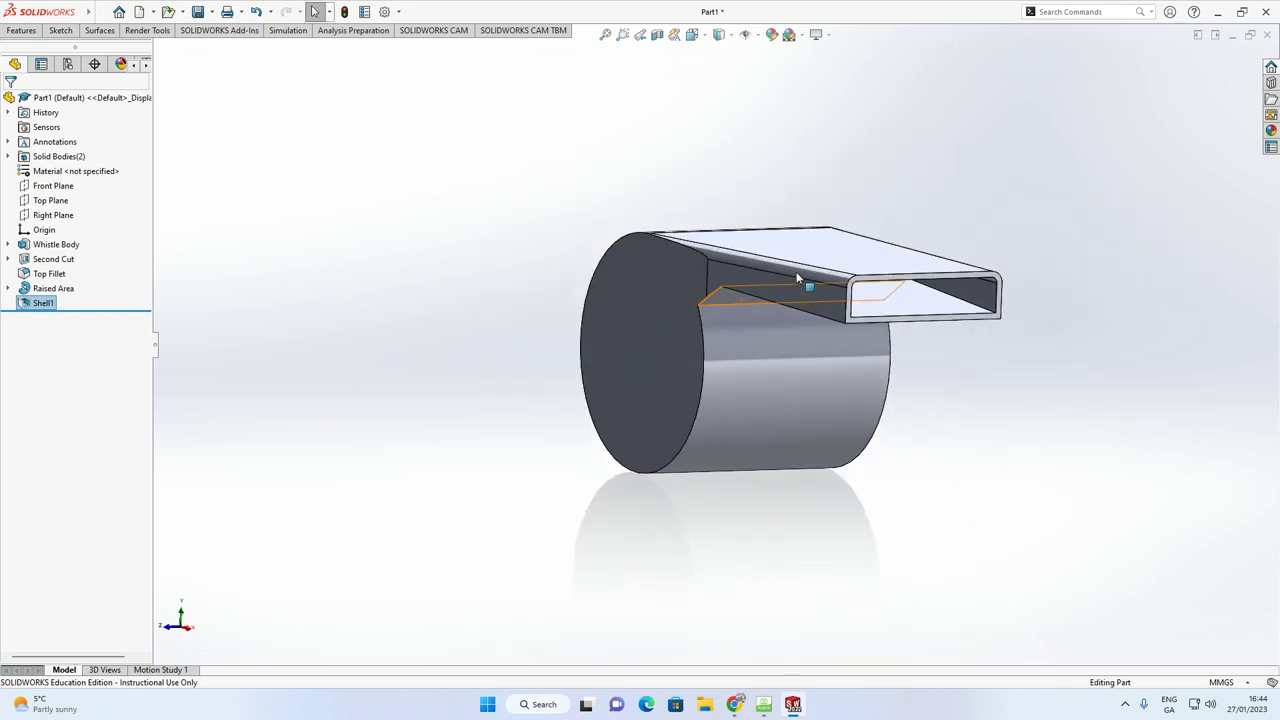
pyautogui.click(657, 34)
pyautogui.moveTo(627, 162); pyautogui.dragTo(720, 157, button='middle')
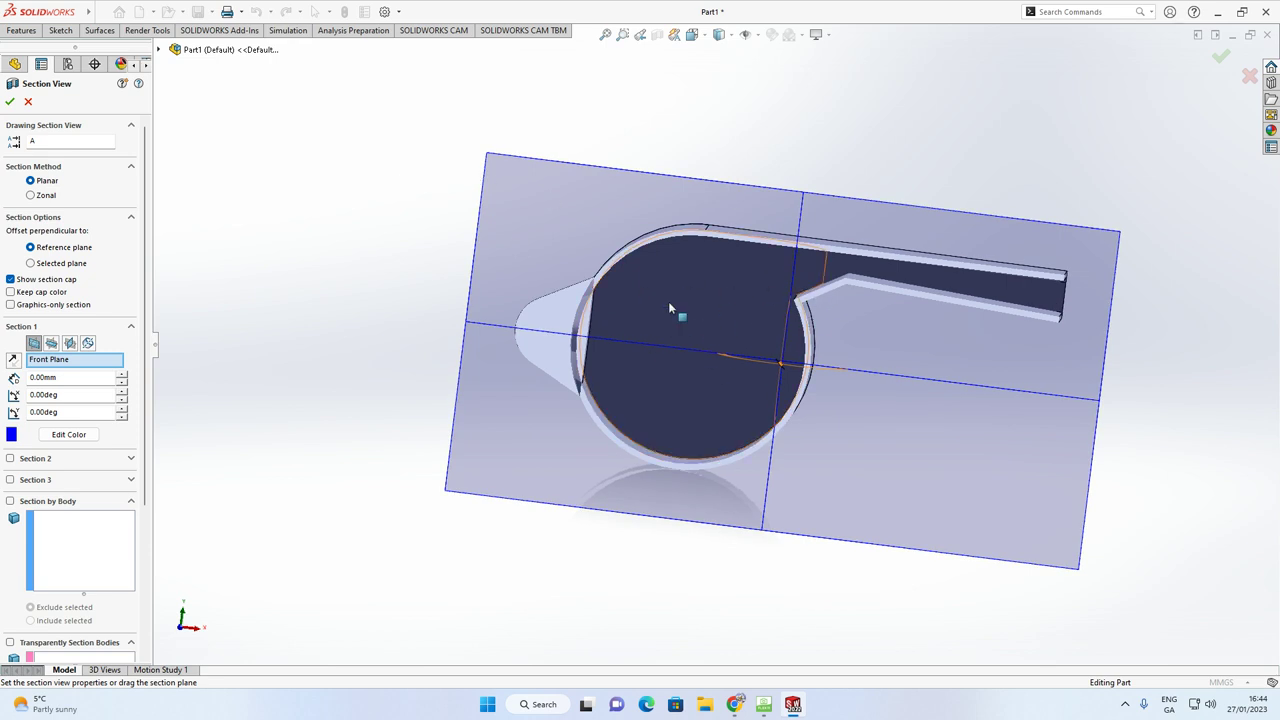
pyautogui.click(1250, 78)
pyautogui.moveTo(814, 252); pyautogui.dragTo(735, 260, button='middle')
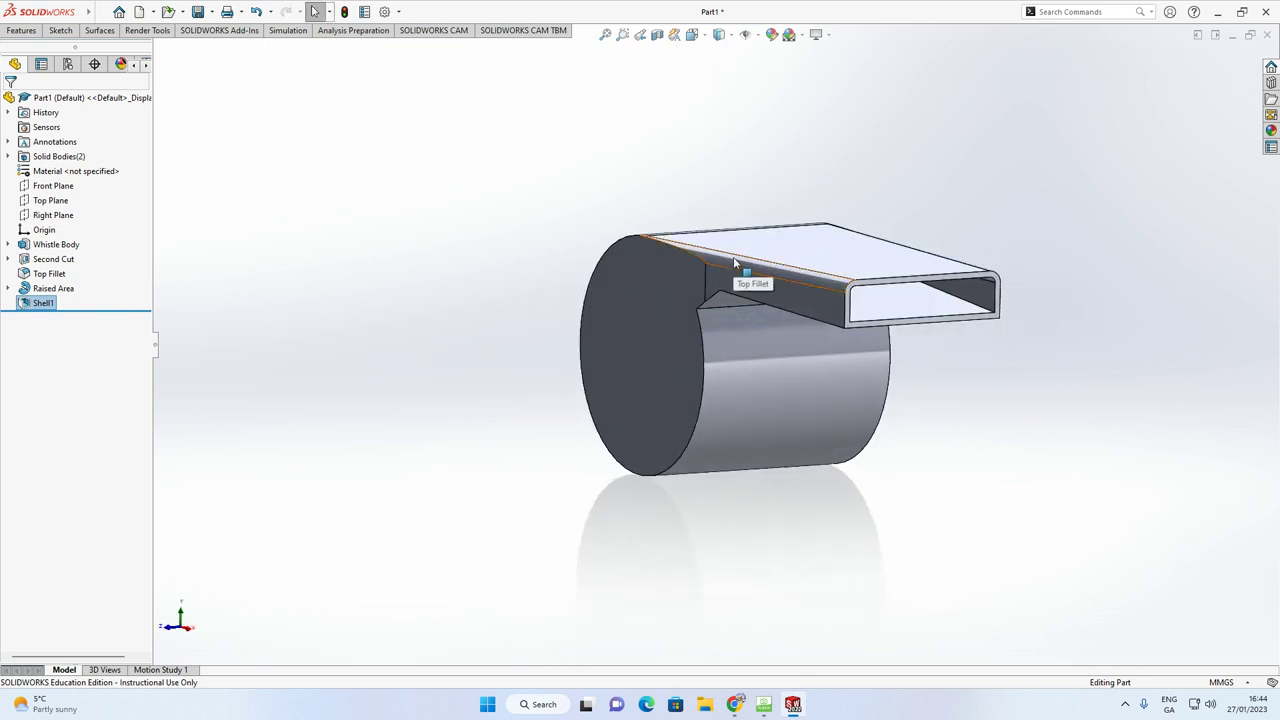
# Check the worksheet for the shell's feature name and rename the shell feature as Shelling of Whistle
pyautogui.click(764, 703)
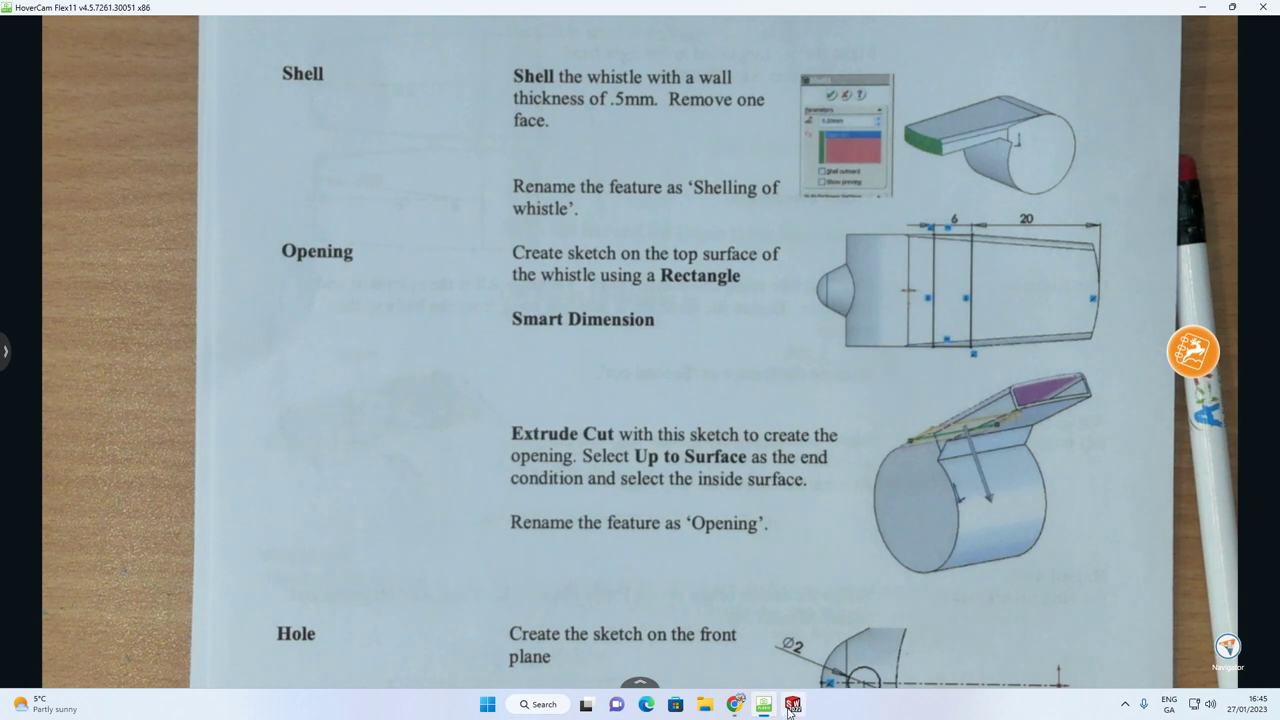
pyautogui.click(790, 706)
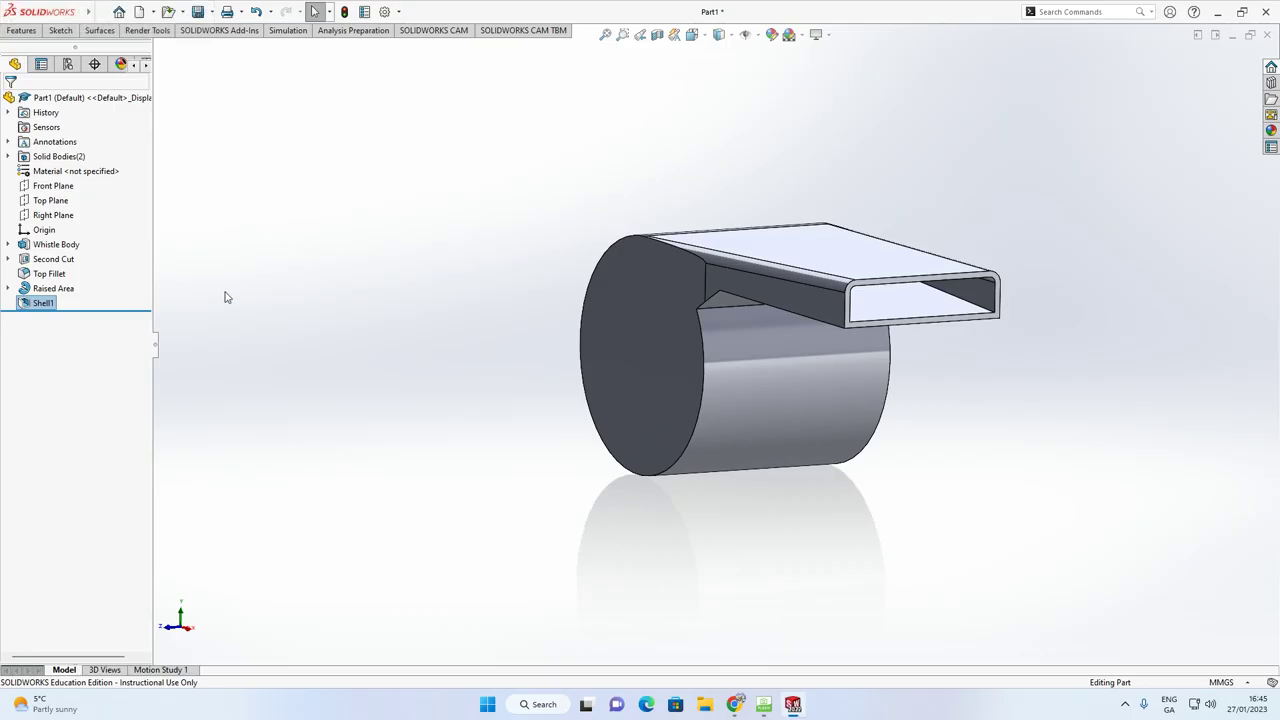
pyautogui.click(42, 303)
pyautogui.click(40, 303)
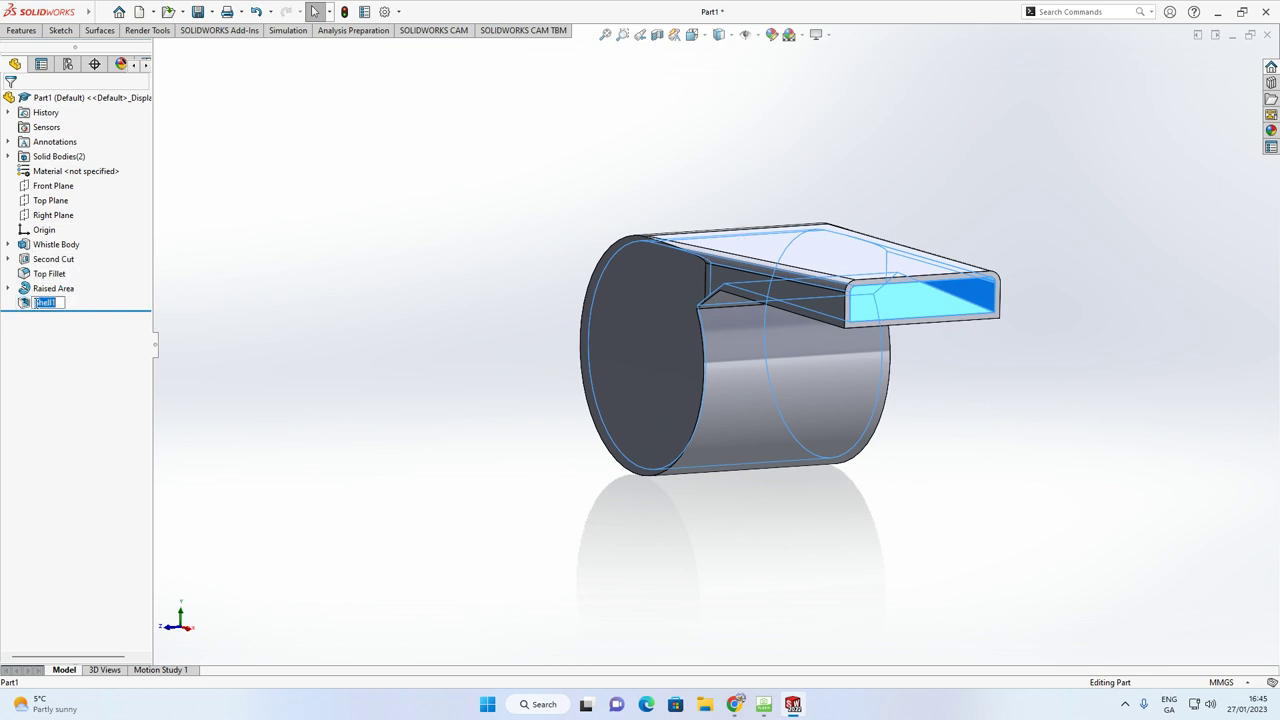
pyautogui.write('T')
pyautogui.click(286, 257)
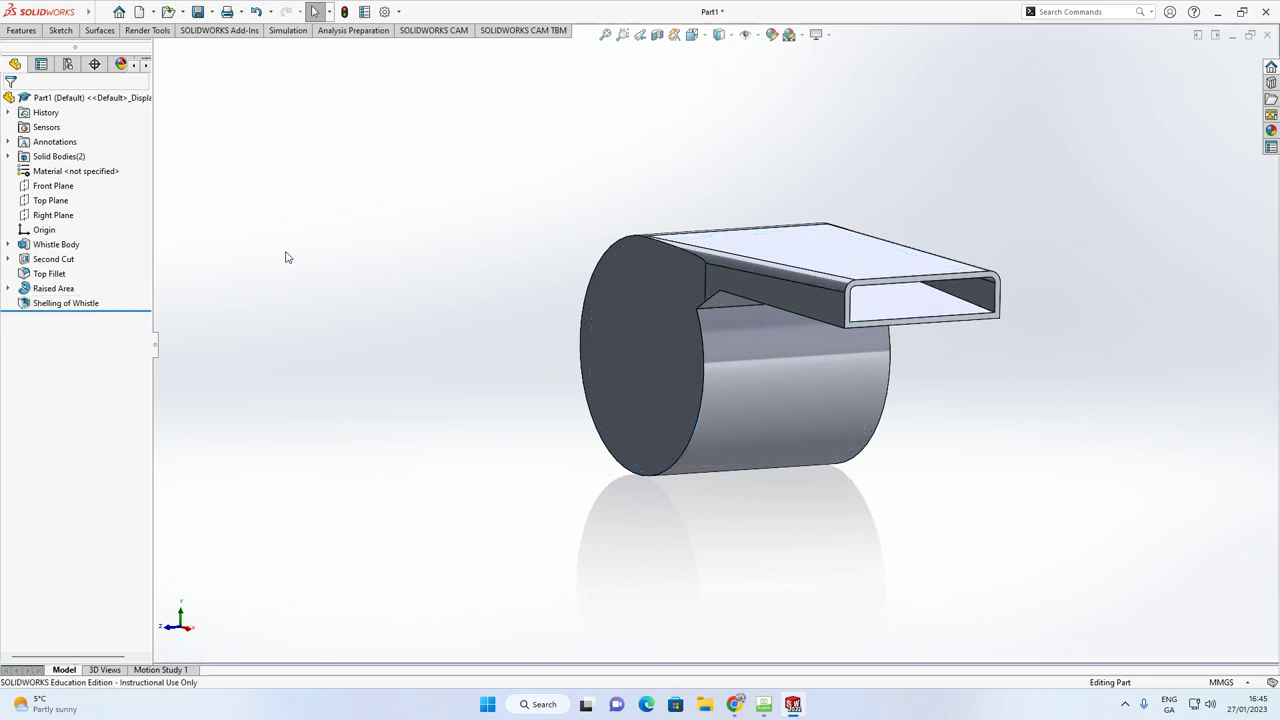
# Start a sketch on the flat top face of the whistle's mouthpiece
pyautogui.moveTo(321, 258); pyautogui.dragTo(571, 286, button='middle')
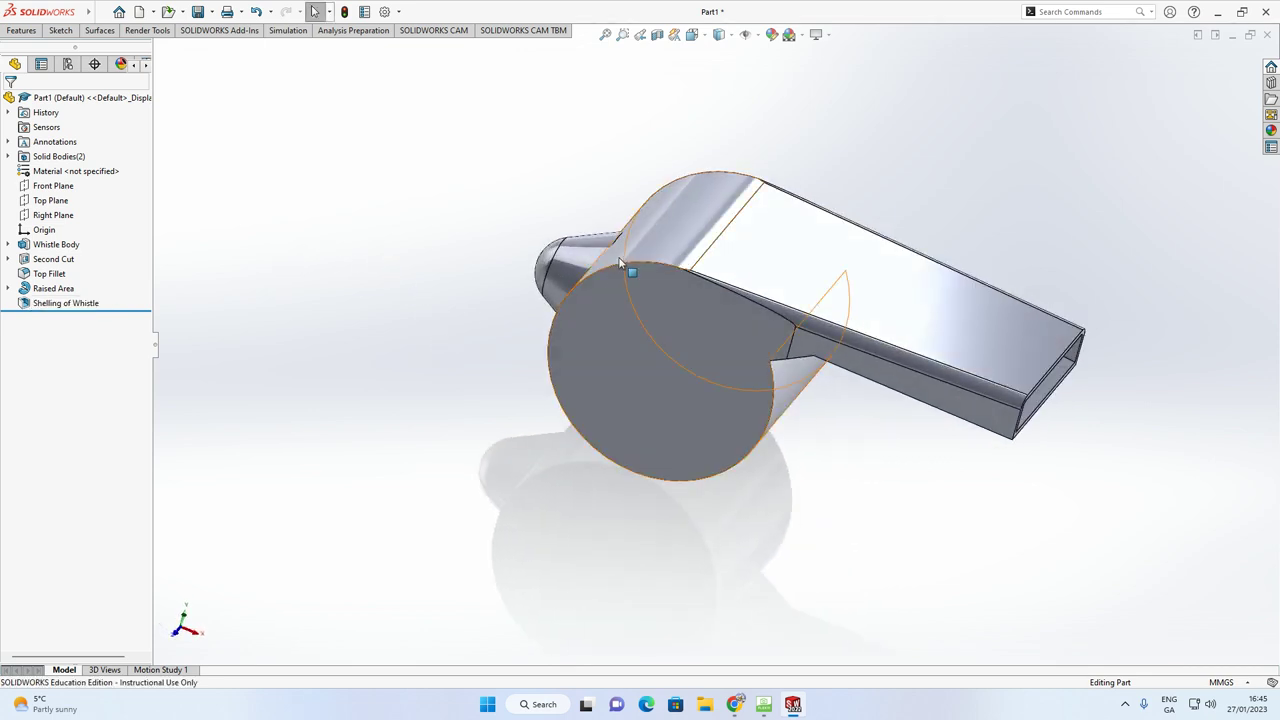
pyautogui.click(777, 258)
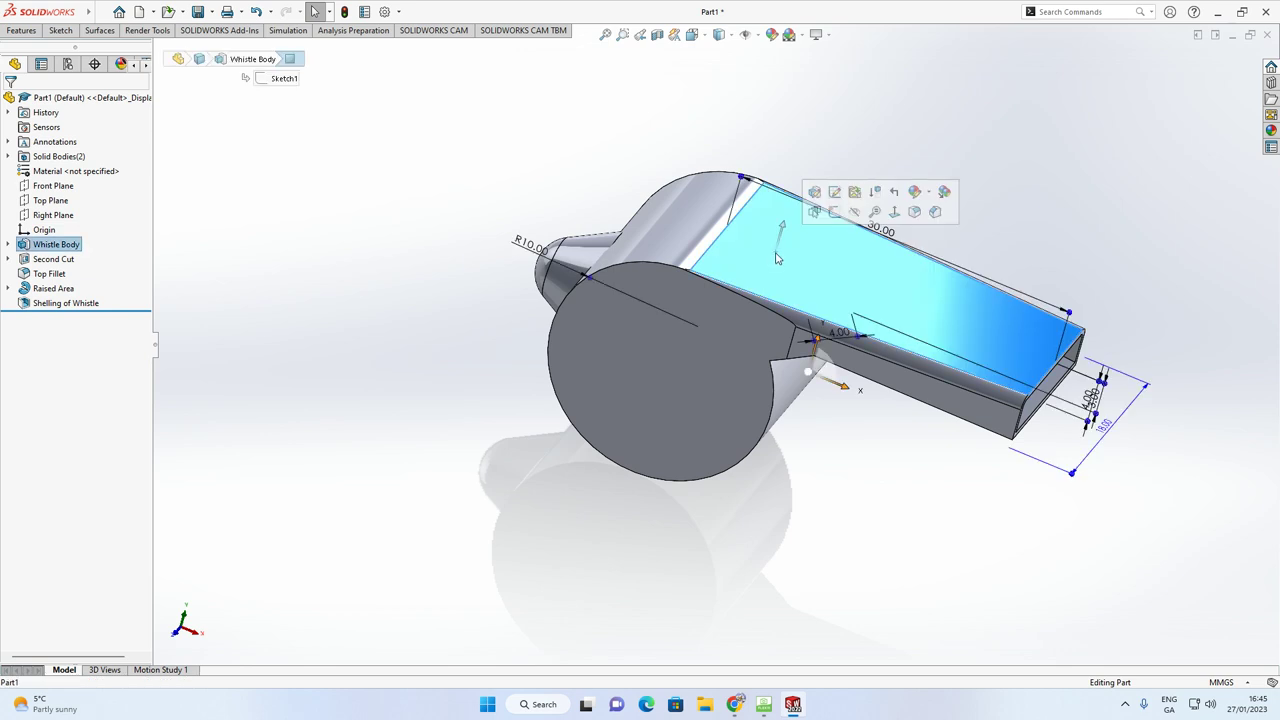
pyautogui.click(836, 213)
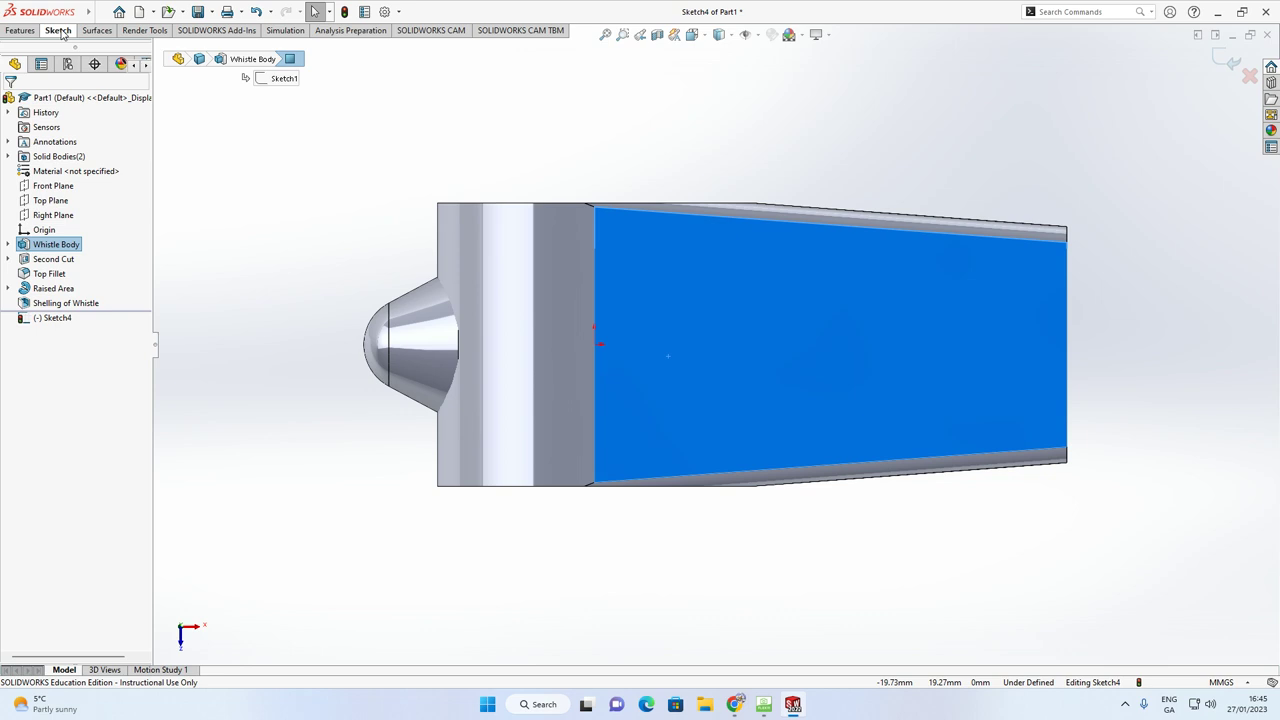
pyautogui.click(58, 30)
pyautogui.click(113, 64)
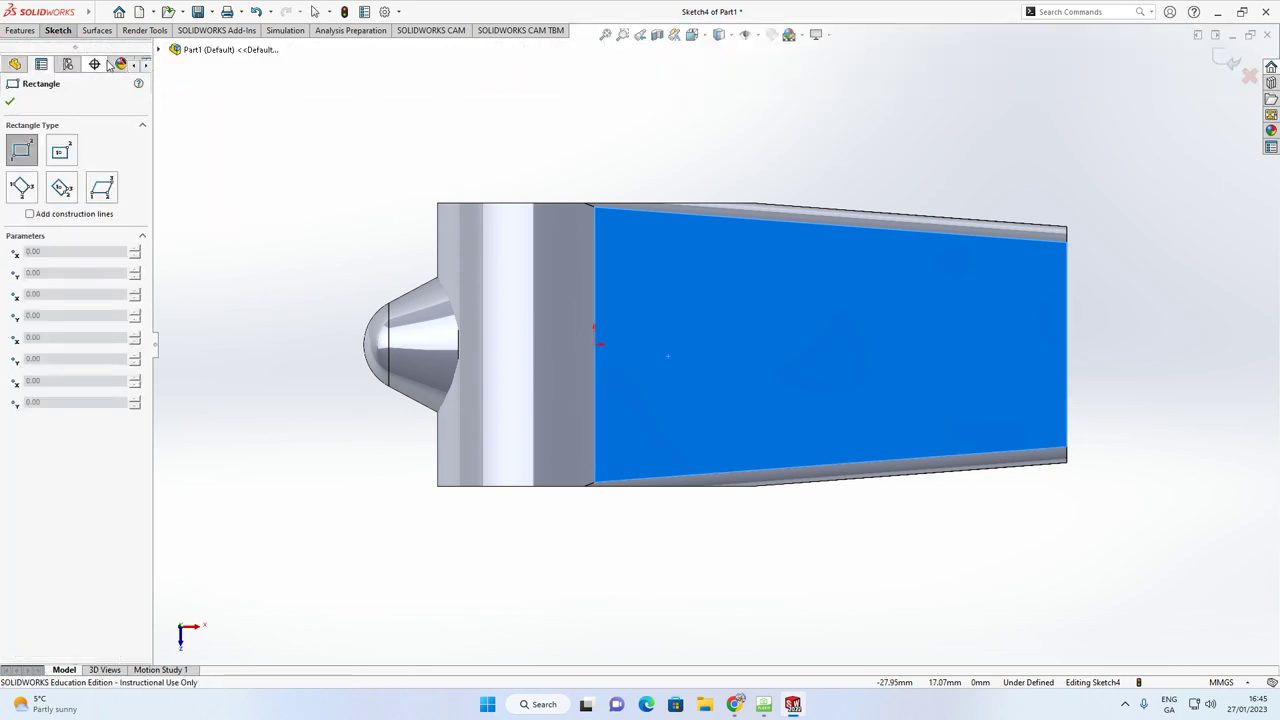
pyautogui.click(594, 204)
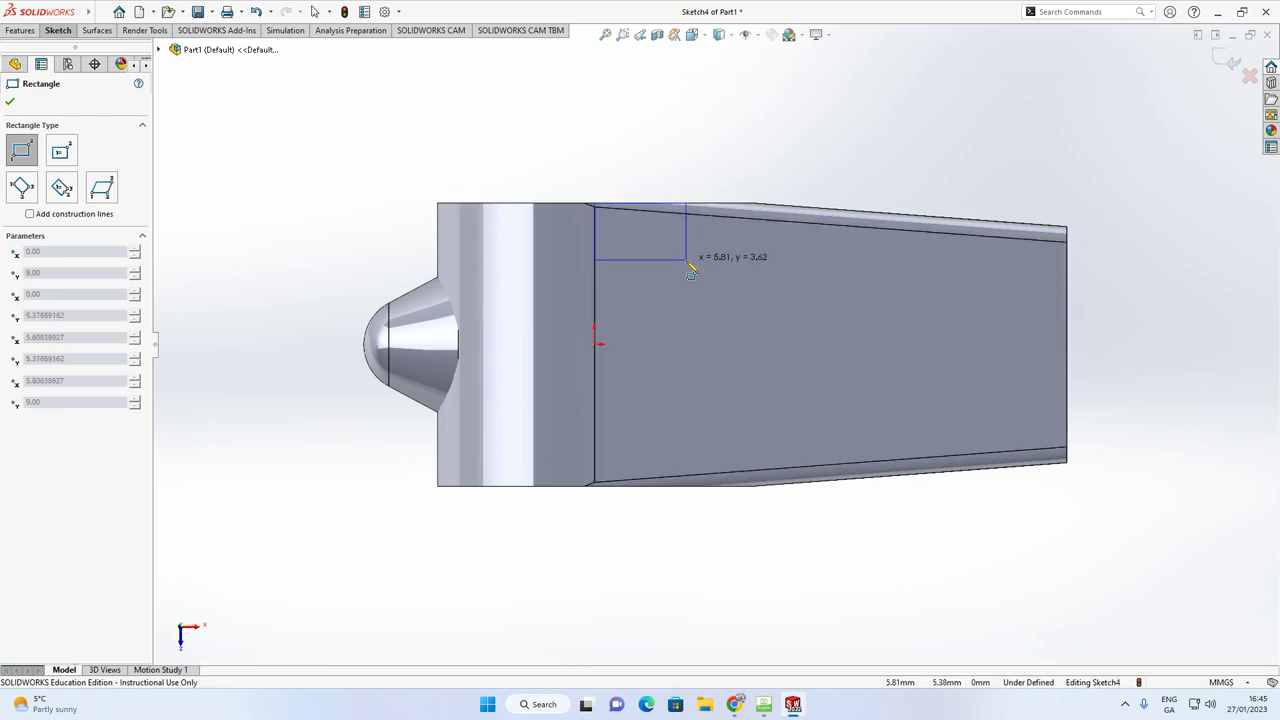
pyautogui.press('Escape')
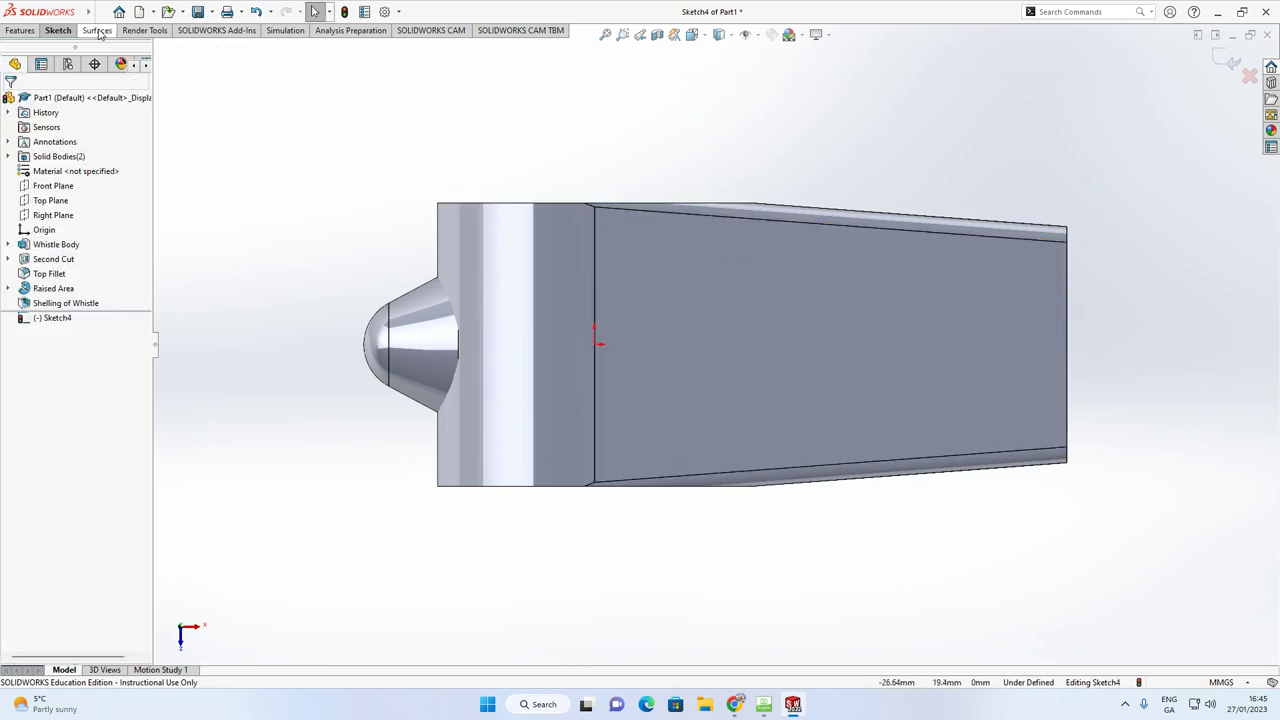
# Sketch a corner rectangle about 6.4 mm by 18 mm across the whistle's full width, starting where the flat top face meets the round body
pyautogui.click(58, 30)
pyautogui.click(89, 65)
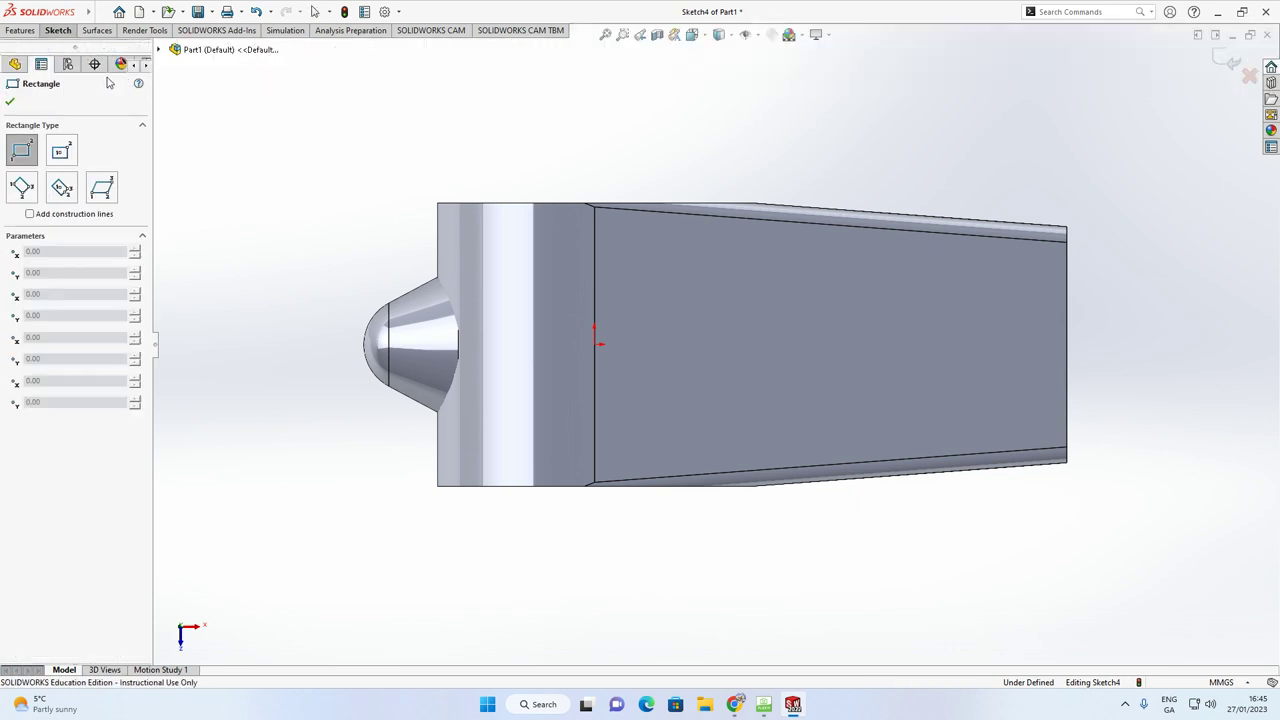
pyautogui.click(22, 150)
pyautogui.scroll(-5, 595, 225)
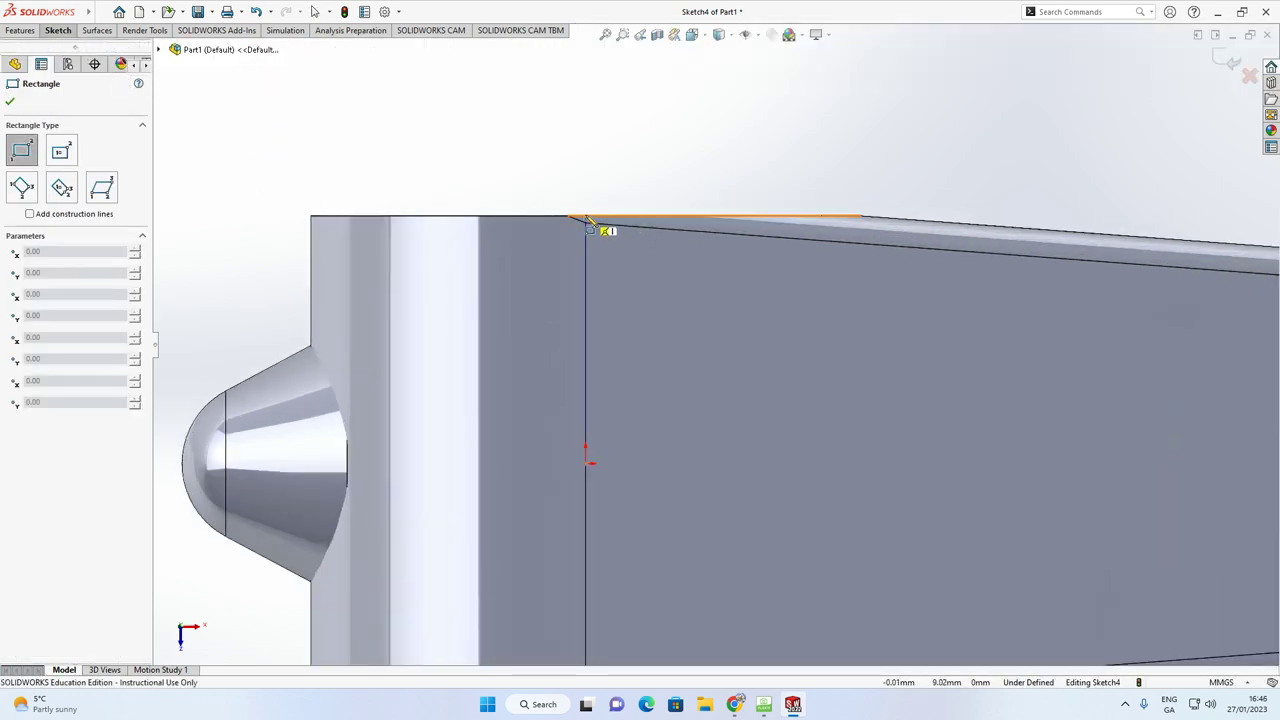
pyautogui.scroll(-3, 592, 226)
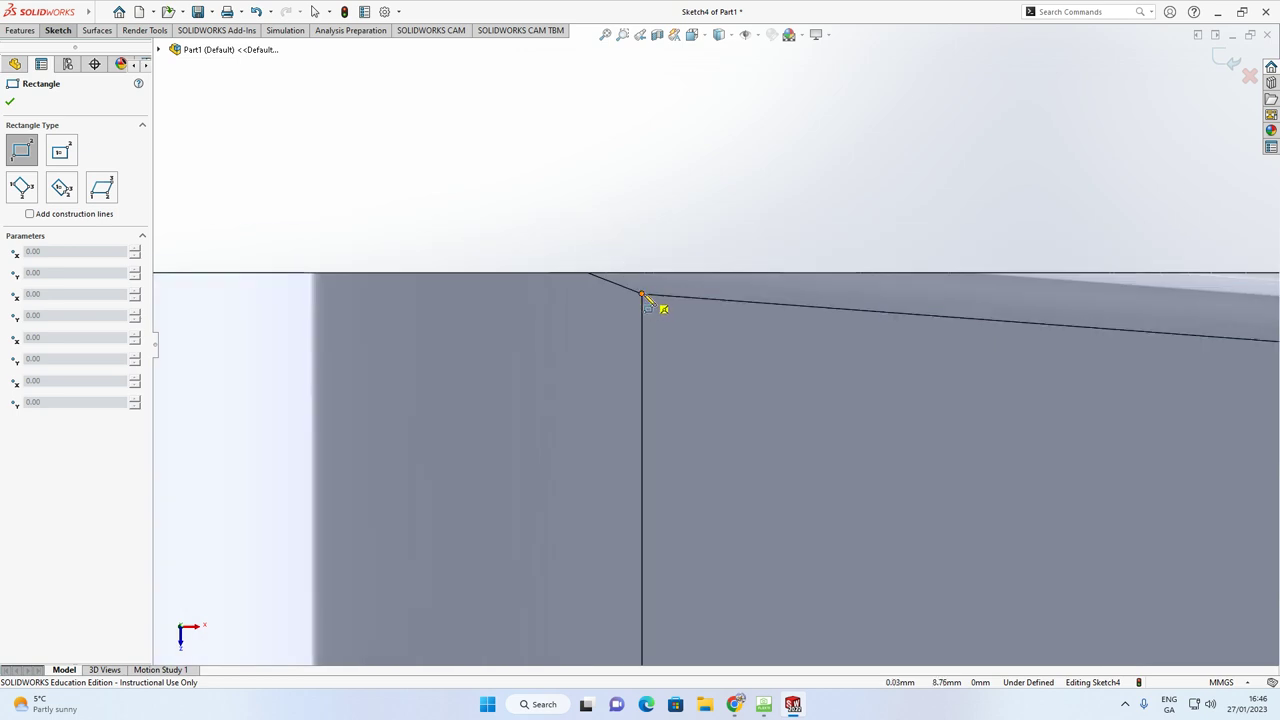
pyautogui.scroll(-3, 666, 306)
pyautogui.scroll(4, 708, 334)
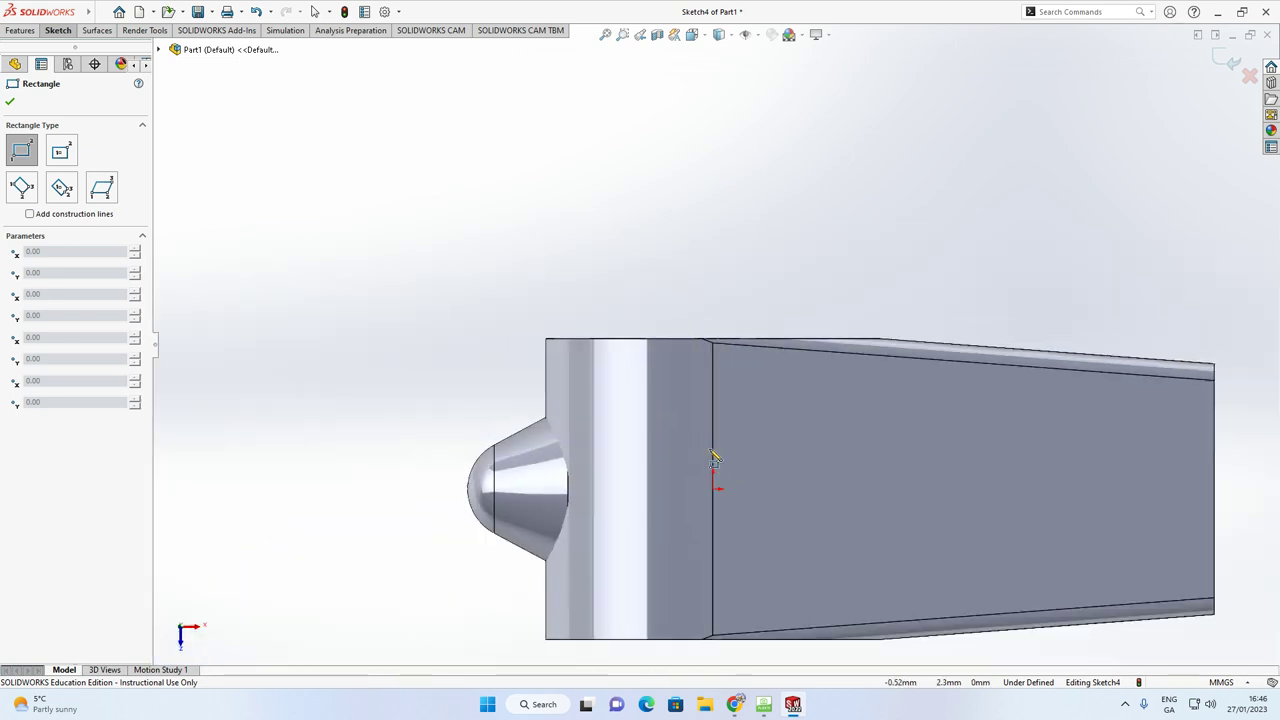
pyautogui.scroll(-3, 748, 397)
pyautogui.scroll(-5, 699, 328)
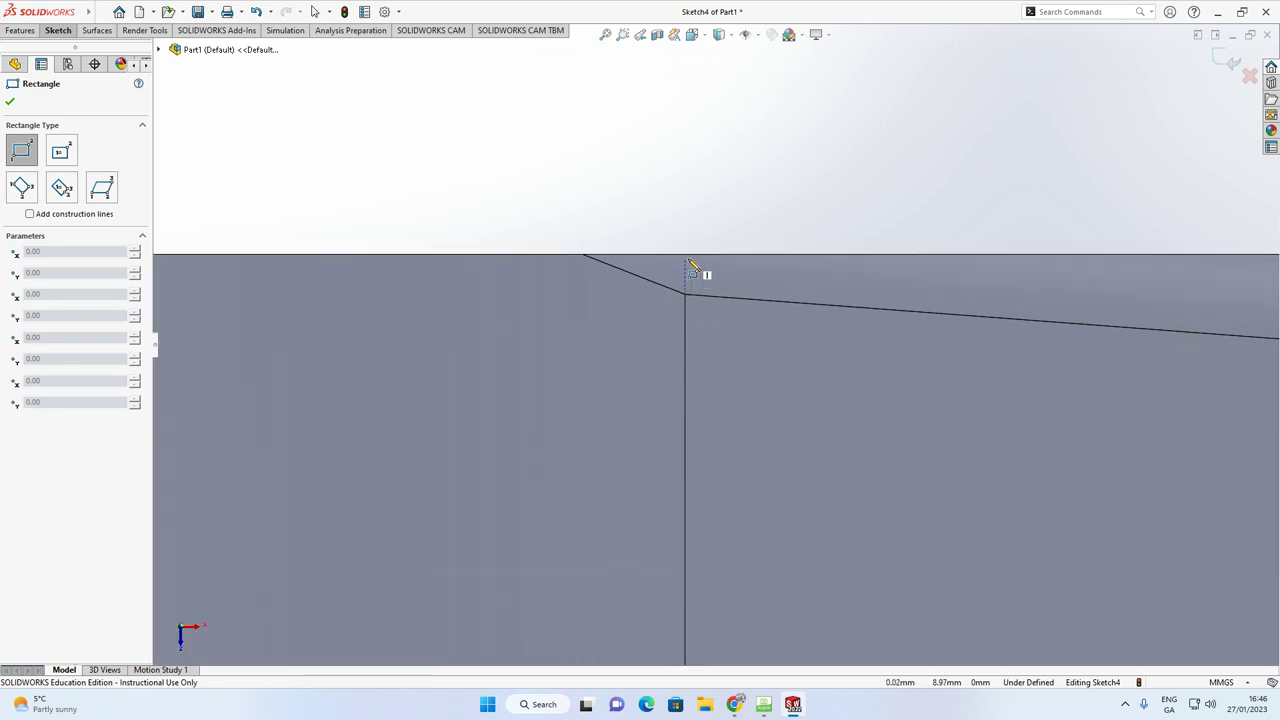
pyautogui.click(688, 258)
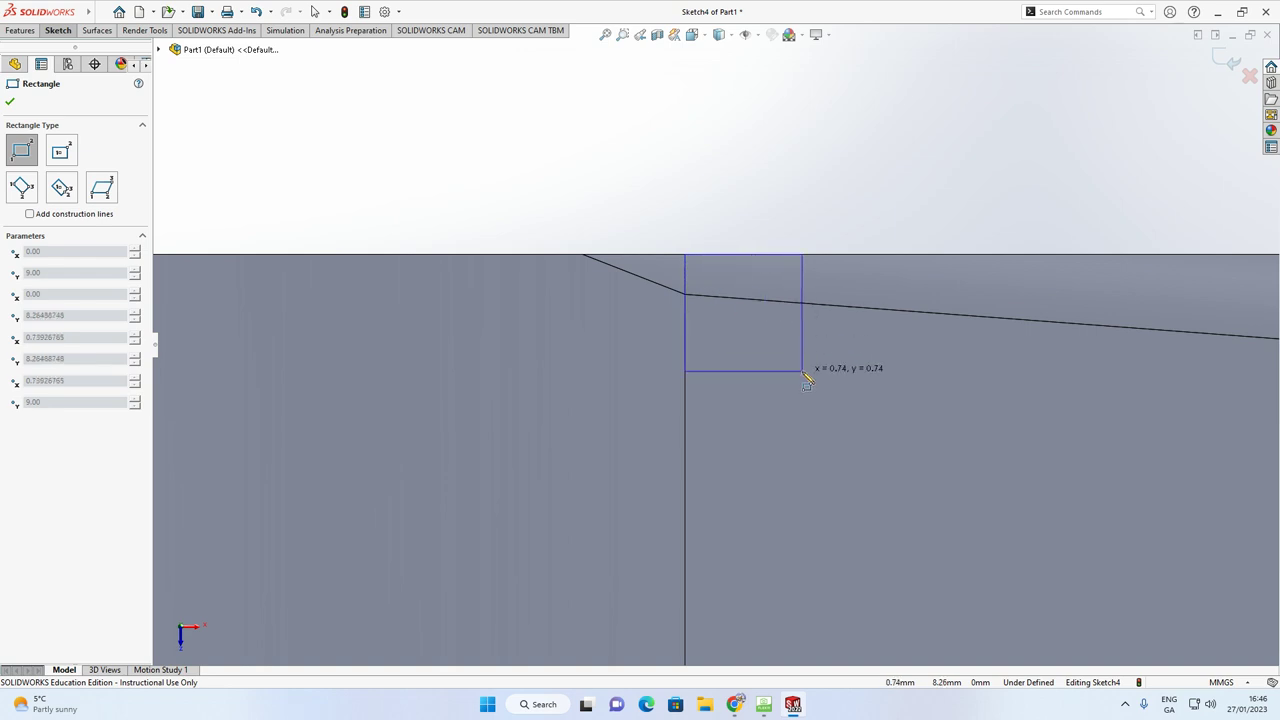
pyautogui.scroll(5, 860, 449)
pyautogui.scroll(3, 850, 500)
pyautogui.scroll(-5, 794, 503)
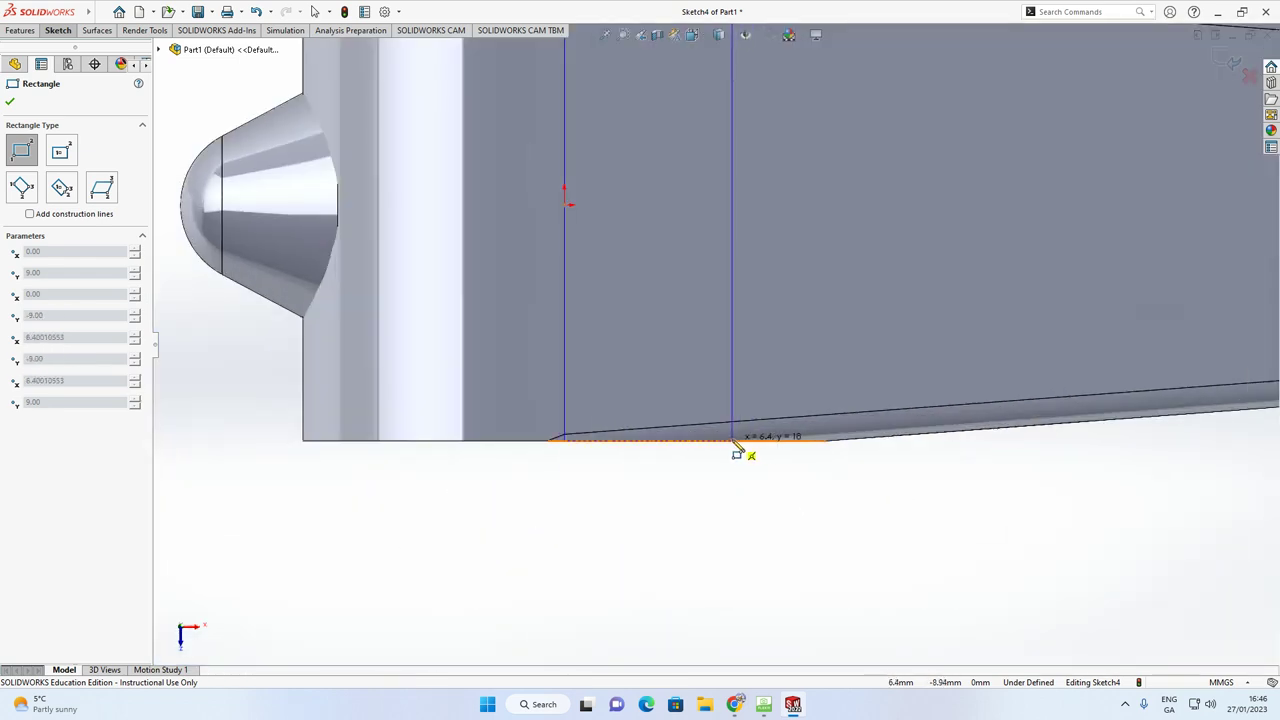
pyautogui.click(733, 440)
pyautogui.press('Escape')
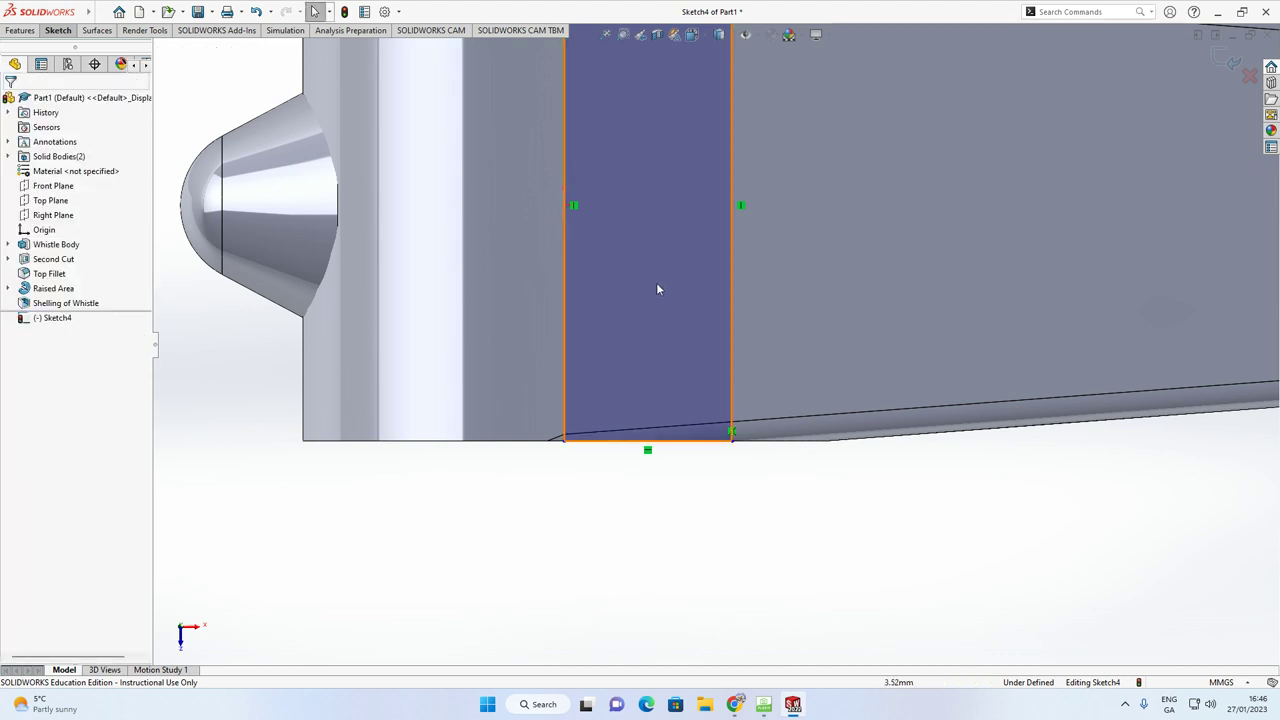
# Dimension the rectangle's edge nearest the mouthpiece opening at 20 mm from the mouthpiece's end
pyautogui.scroll(5, 655, 279)
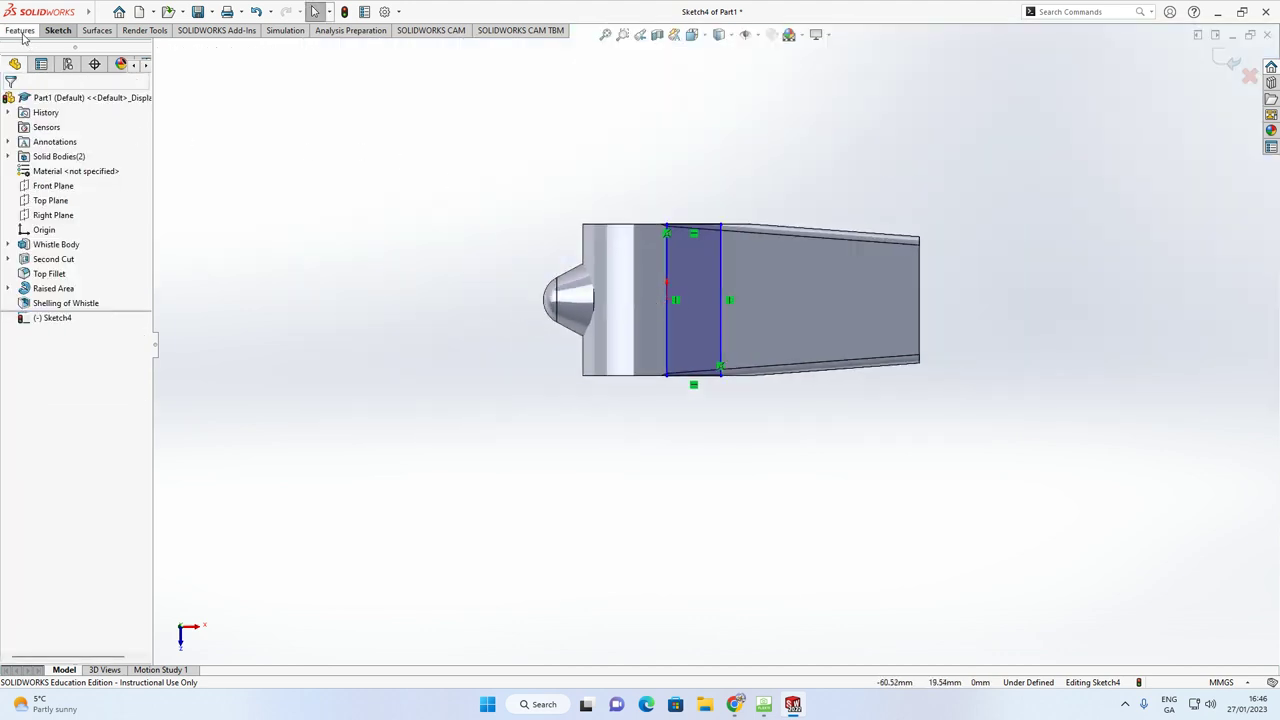
pyautogui.click(58, 30)
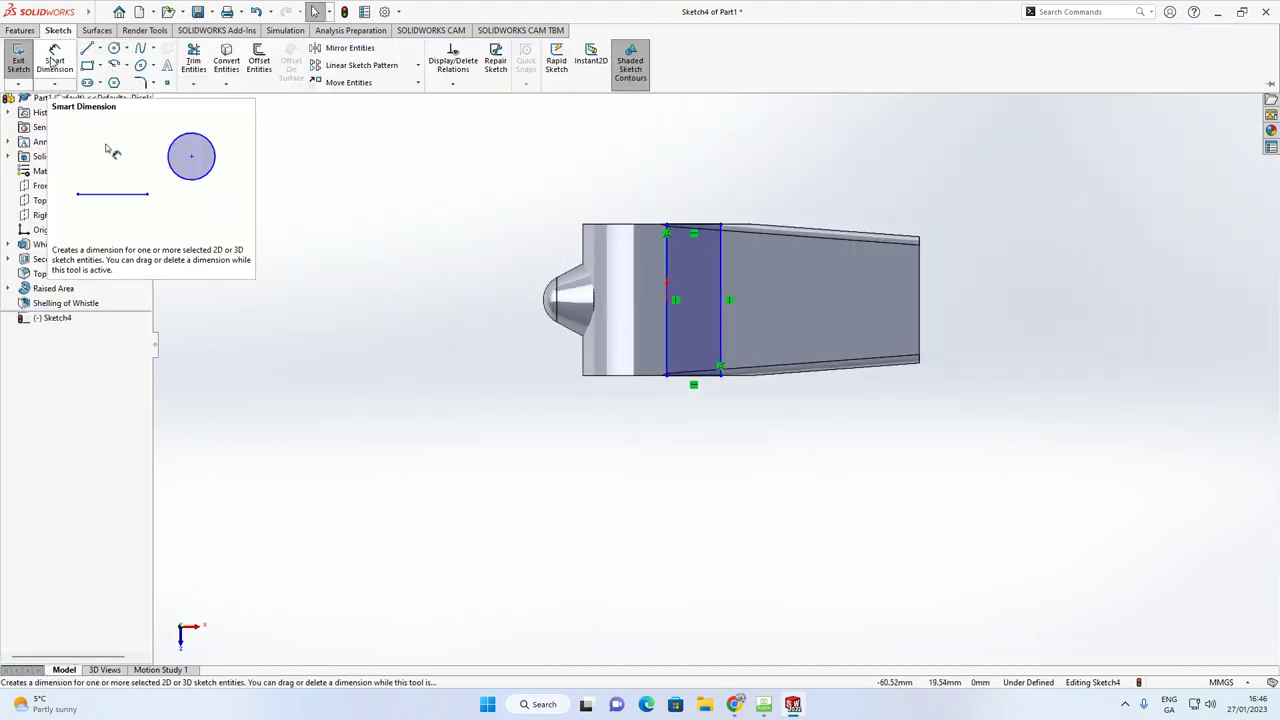
pyautogui.click(722, 287)
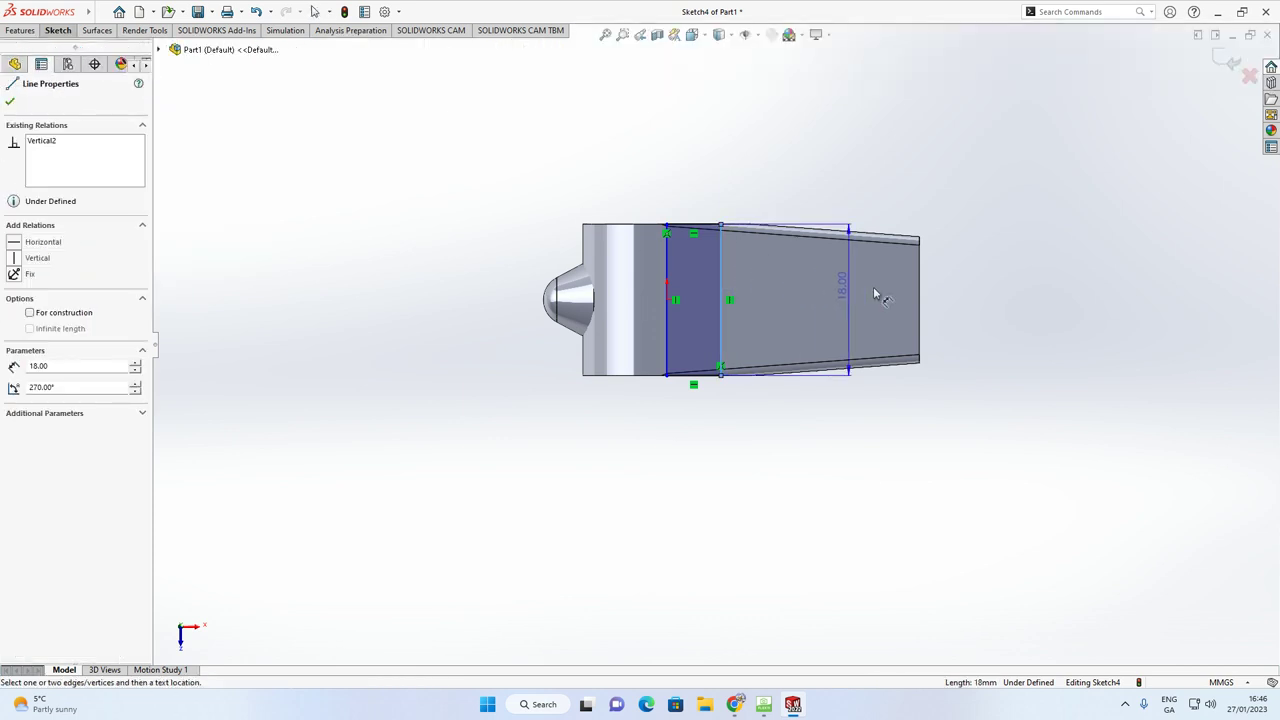
pyautogui.click(920, 300)
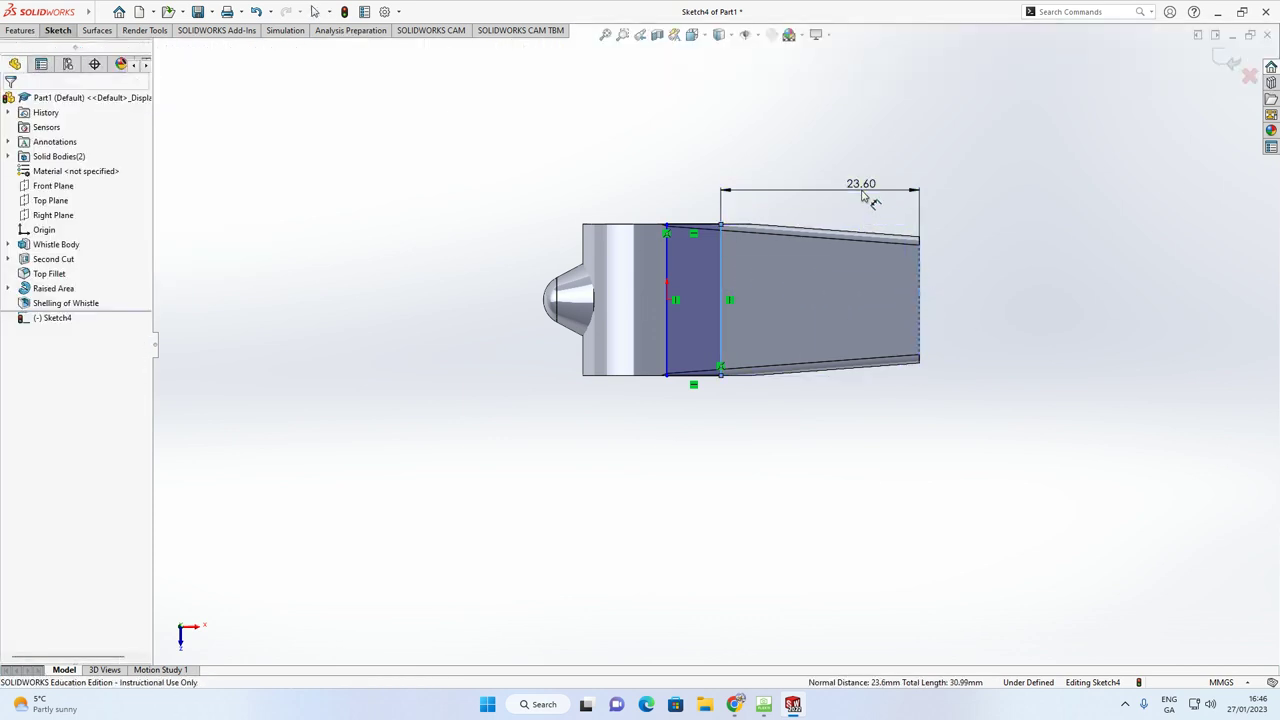
pyautogui.click(875, 196)
pyautogui.write('20')
pyautogui.press('Return')
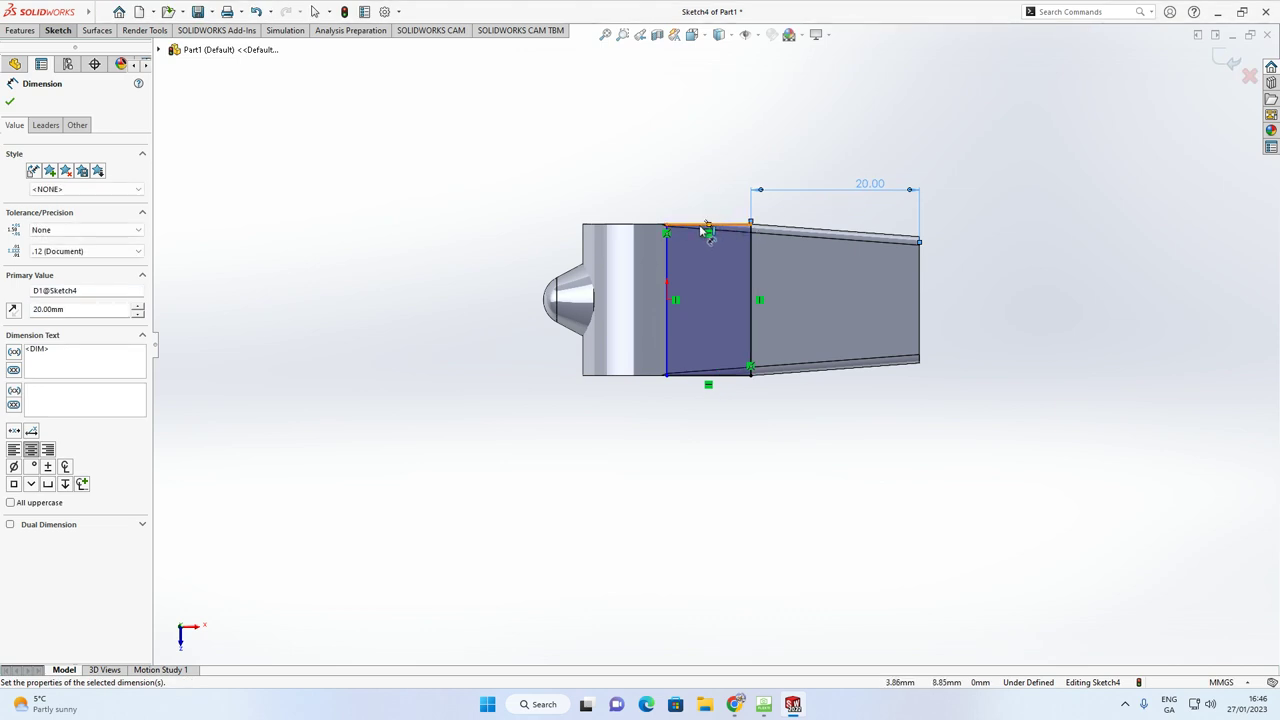
# Dimension the rectangle's short side along the whistle's length at 6 mm
pyautogui.click(723, 383)
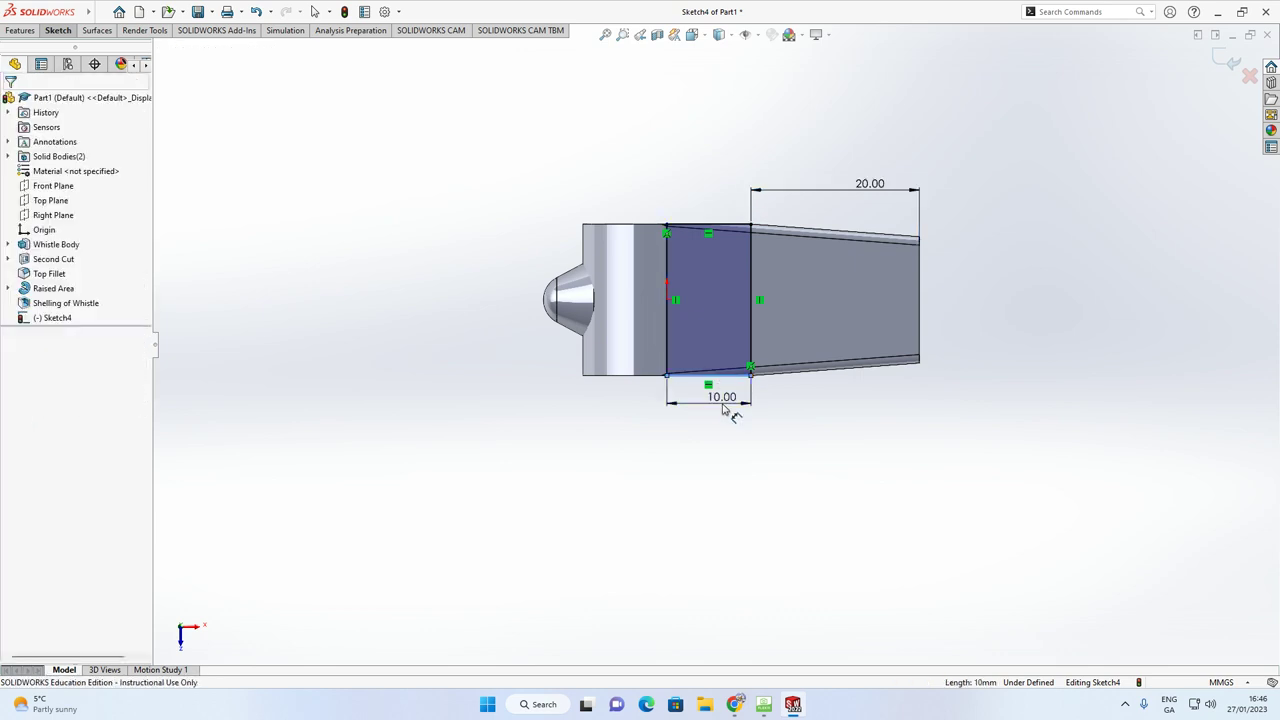
pyautogui.click(726, 408)
pyautogui.write('6')
pyautogui.press('Return')
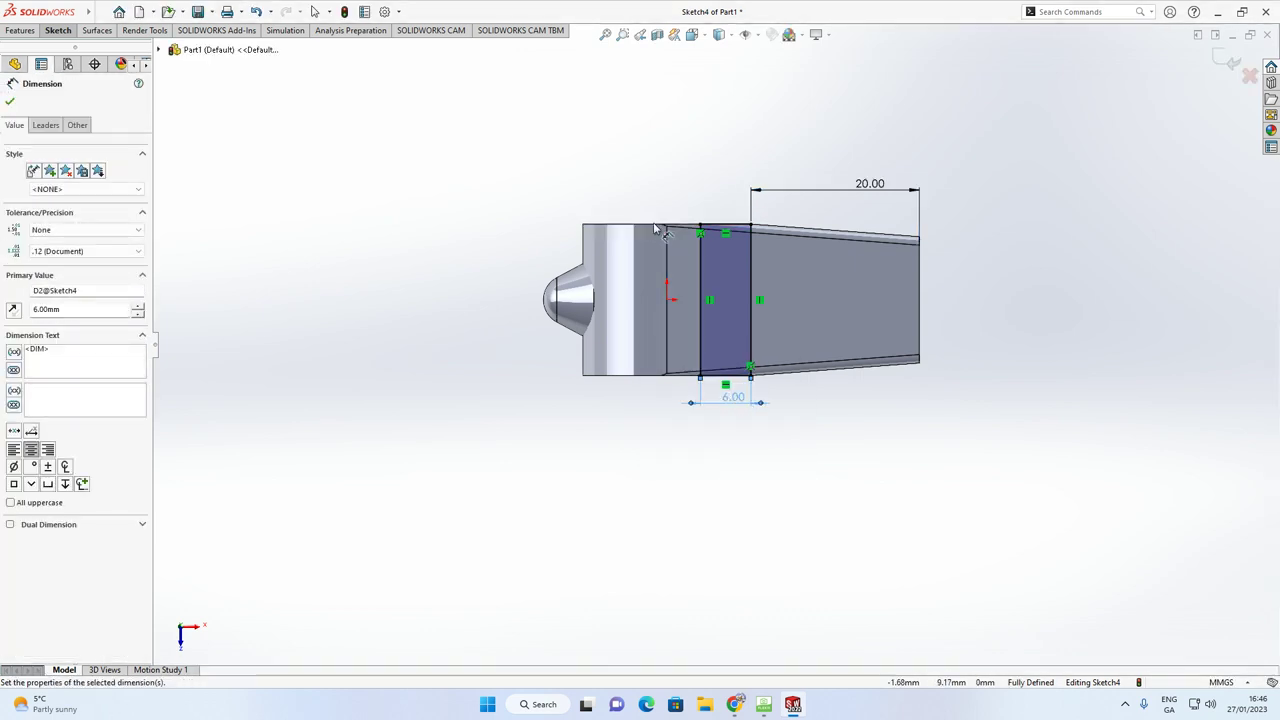
# Try to cut the opening from the rectangle sketch using an Extruded Cut with the Up To Next end condition
pyautogui.moveTo(655, 272)
pyautogui.mouseDown(button='middle')
pyautogui.moveTo(643, 146)
pyautogui.moveTo(660, 180)
pyautogui.mouseUp(button='middle')
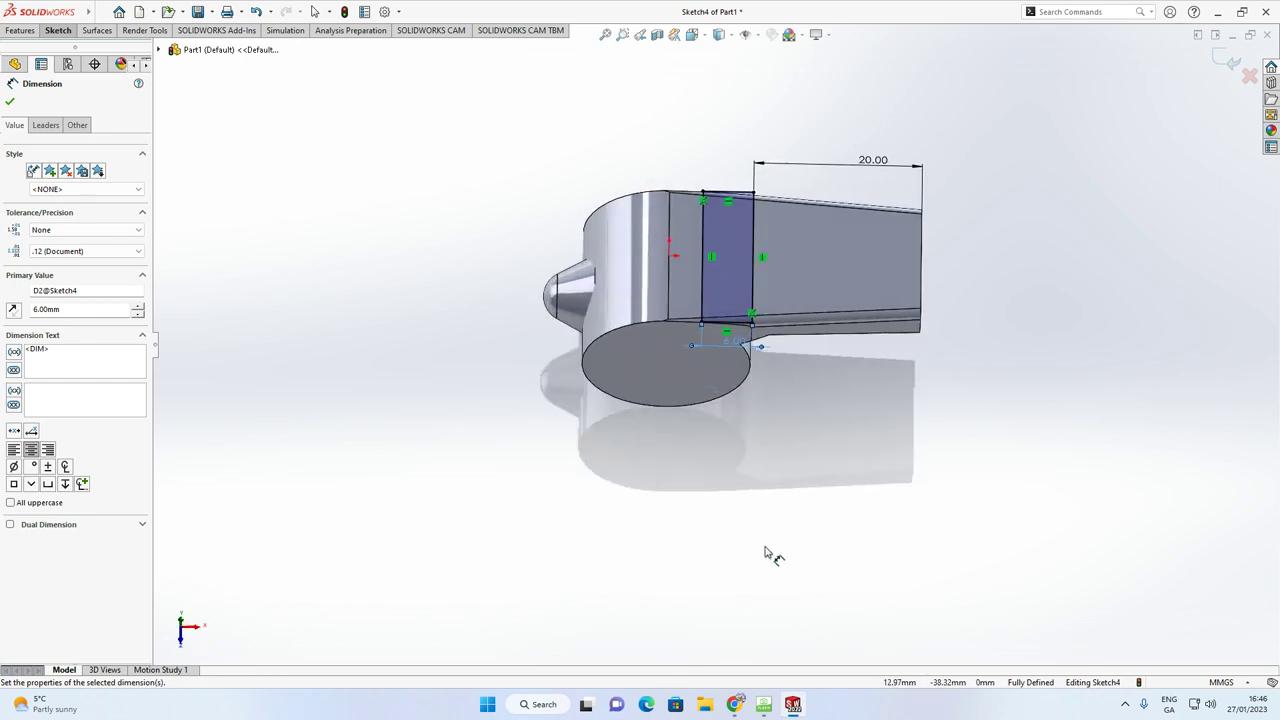
pyautogui.click(776, 707)
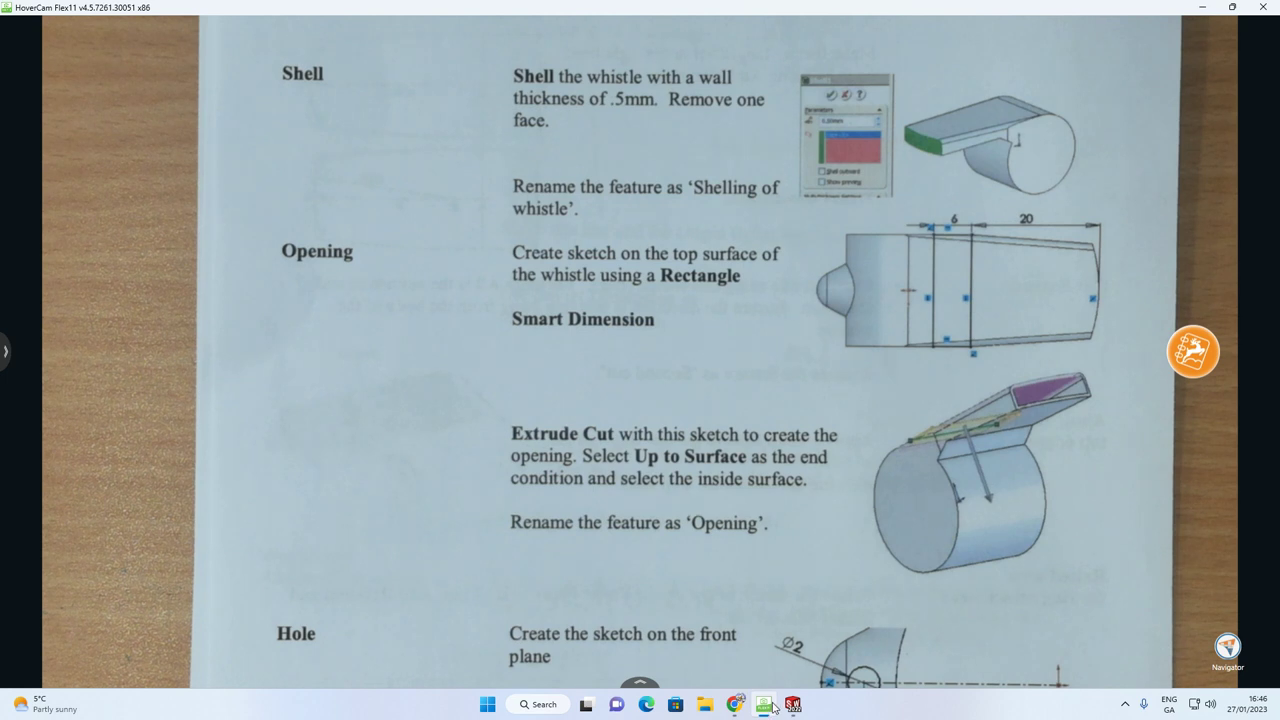
pyautogui.click(767, 708)
pyautogui.moveTo(846, 434)
pyautogui.mouseDown(button='middle')
pyautogui.moveTo(840, 400)
pyautogui.moveTo(300, 160)
pyautogui.mouseUp(button='middle')
pyautogui.click(26, 34)
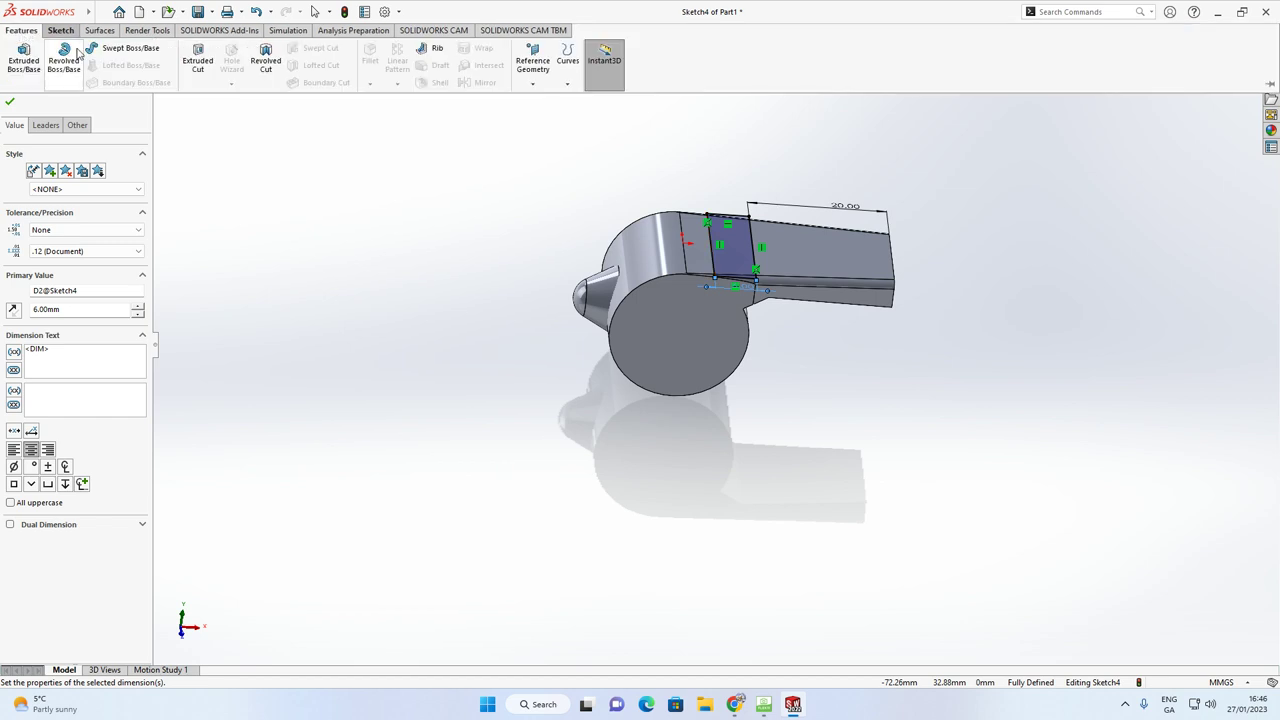
pyautogui.click(194, 62)
pyautogui.click(103, 184)
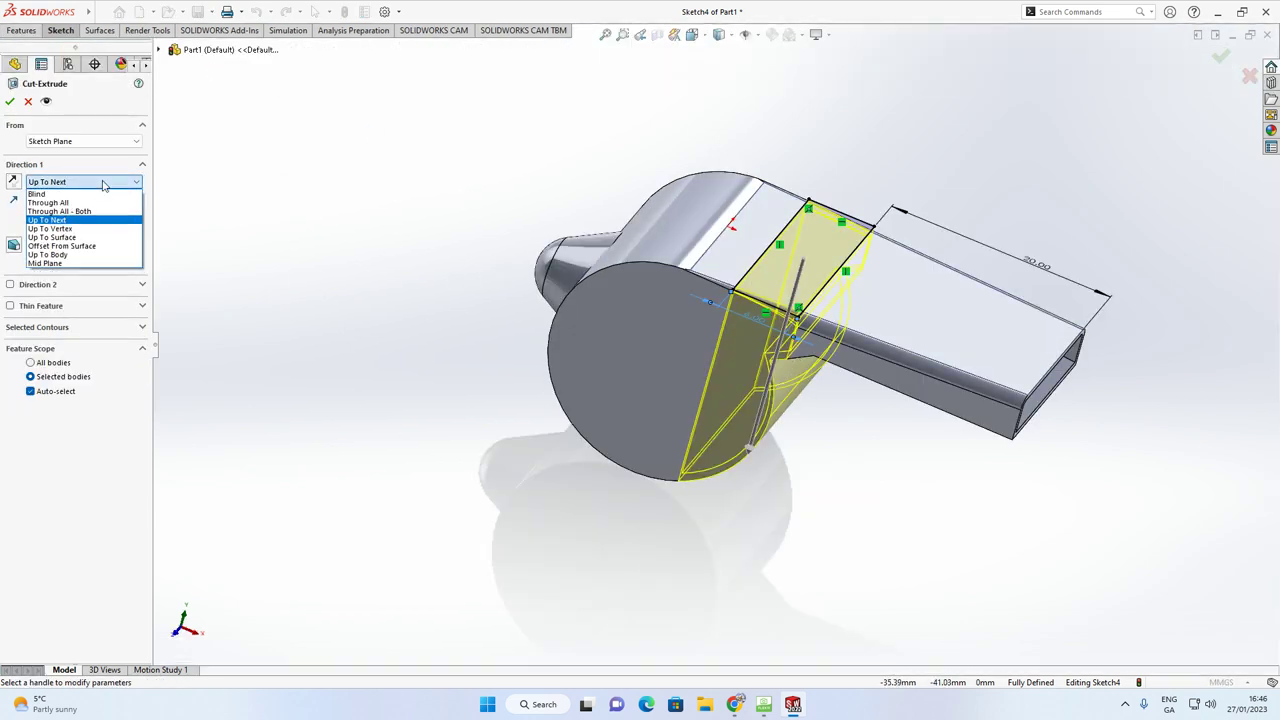
pyautogui.click(78, 238)
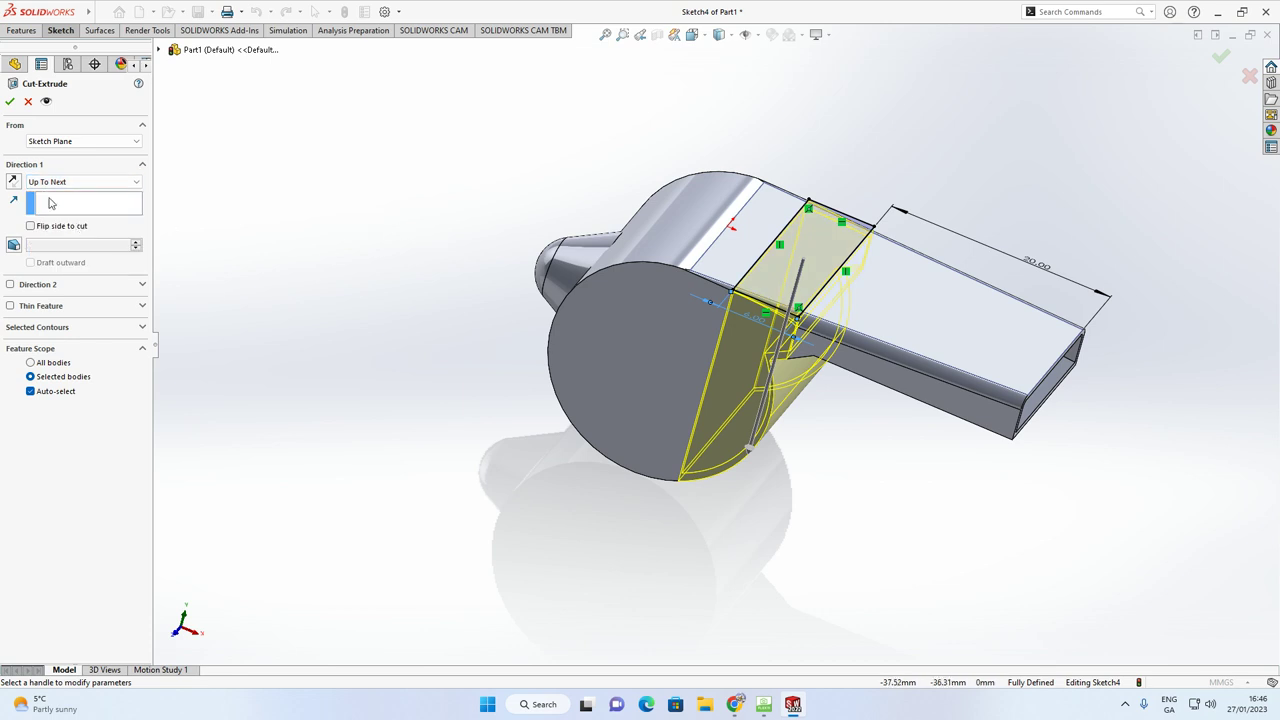
pyautogui.click(11, 101)
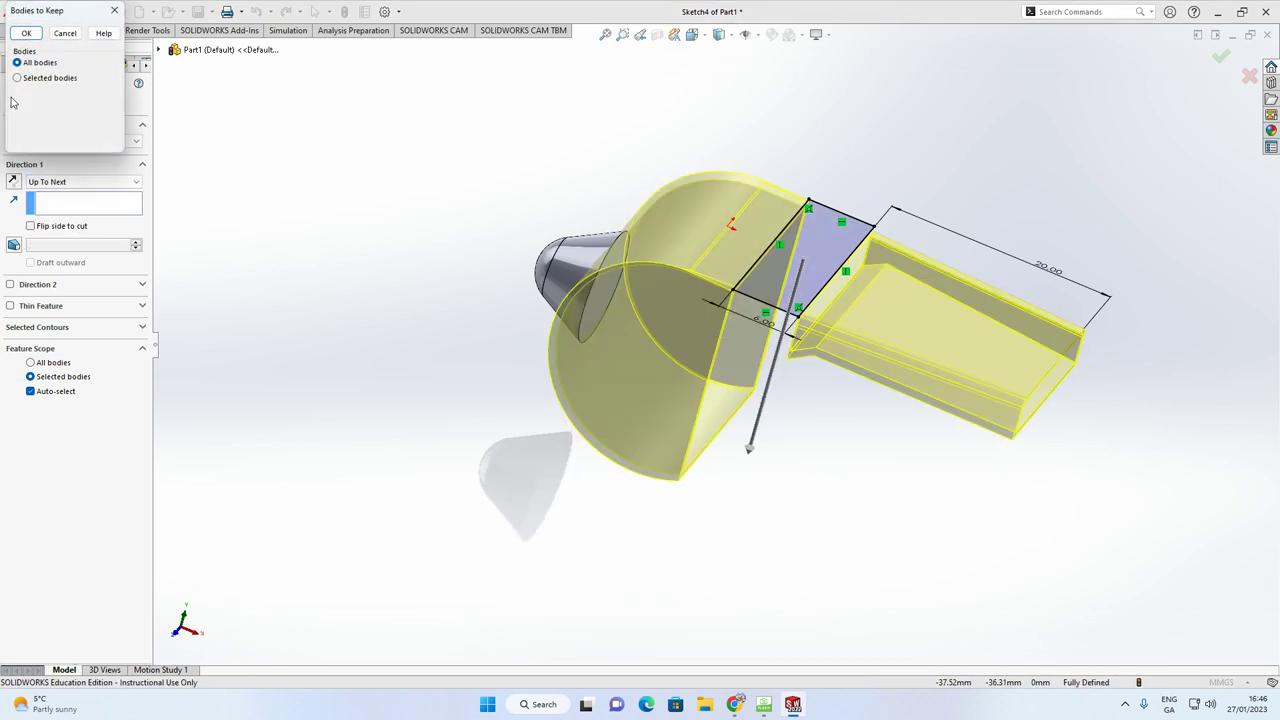
pyautogui.click(63, 36)
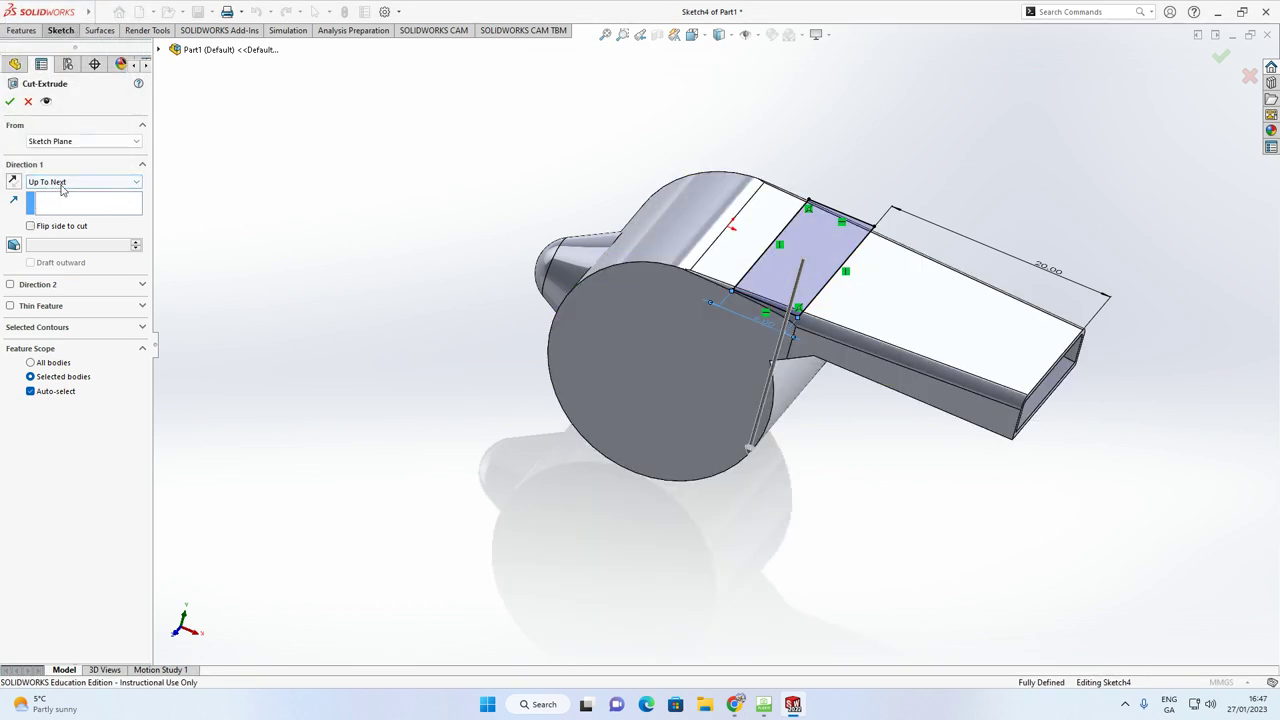
# Cut the rectangle with the Up To Surface end condition, ending at the mouthpiece's inside top face
pyautogui.click(55, 183)
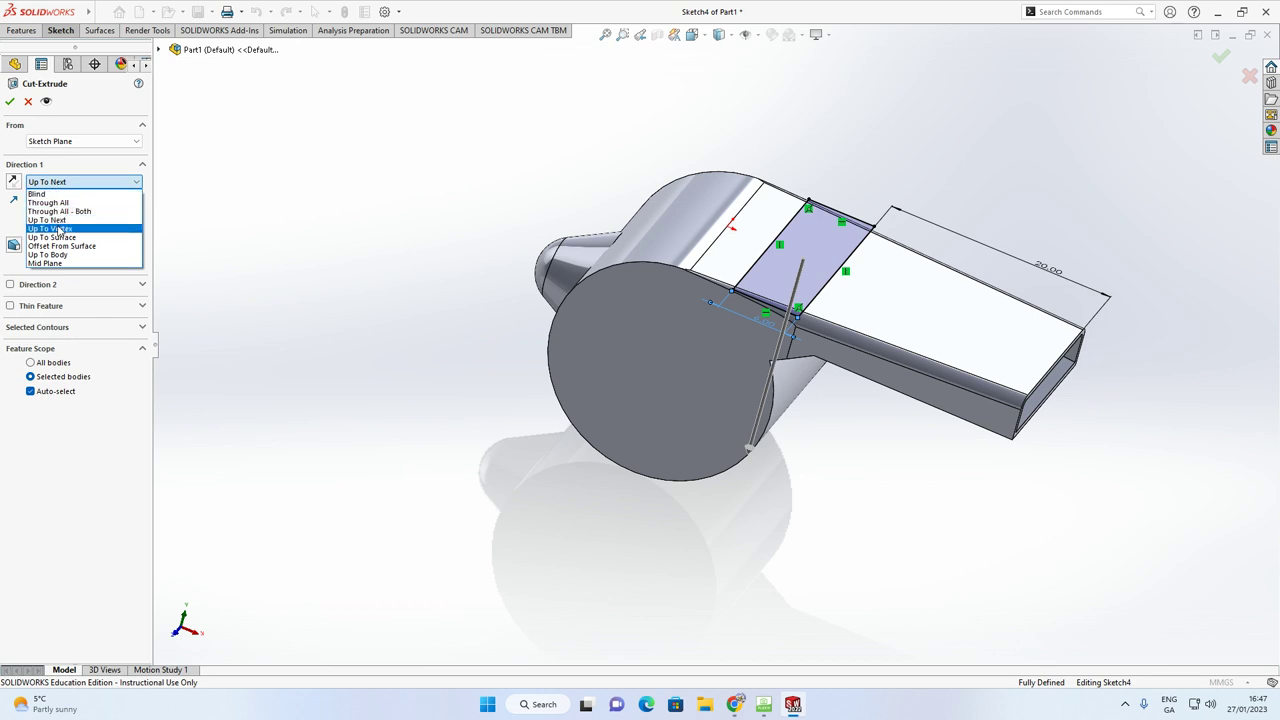
pyautogui.click(52, 237)
pyautogui.moveTo(900, 330); pyautogui.dragTo(856, 278, button='middle')
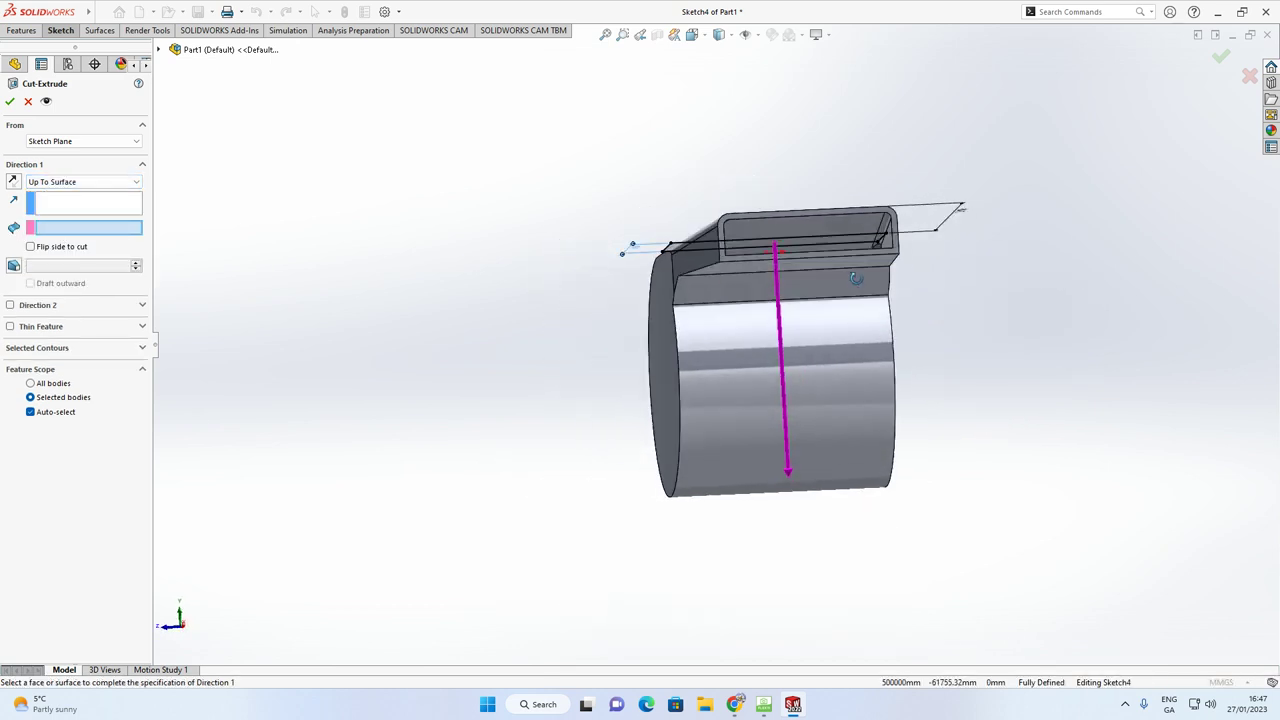
pyautogui.click(831, 230)
pyautogui.moveTo(710, 222); pyautogui.dragTo(685, 295, button='middle')
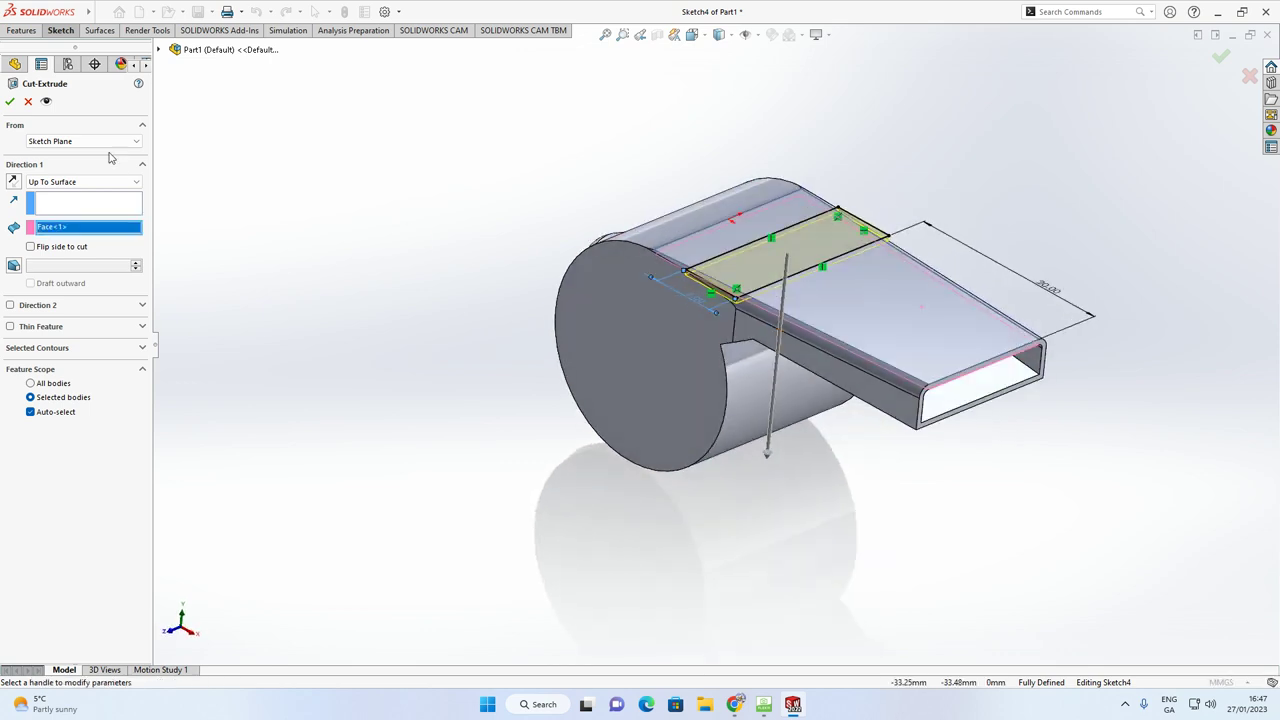
pyautogui.click(9, 102)
pyautogui.moveTo(526, 163)
pyautogui.mouseDown(button='middle')
pyautogui.moveTo(553, 192)
pyautogui.moveTo(606, 186)
pyautogui.moveTo(517, 169)
pyautogui.mouseUp(button='middle')
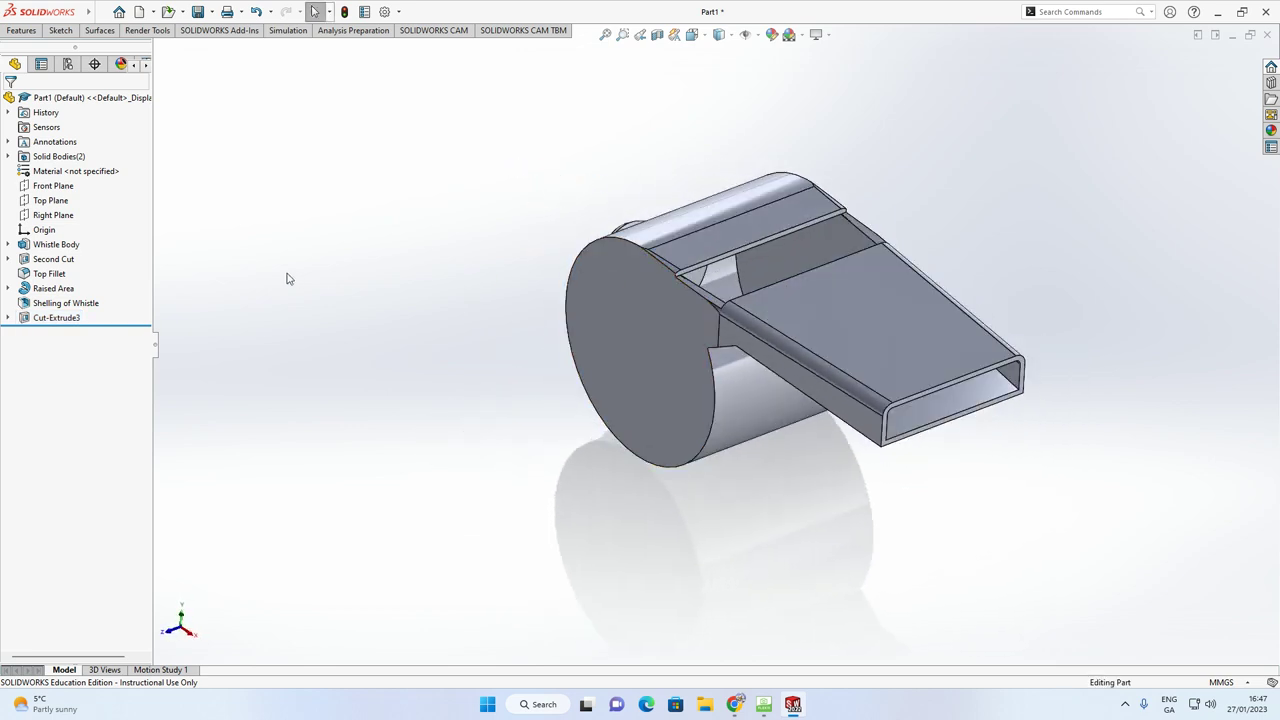
# Delete the newly made opening cut while keeping its rectangle sketch
pyautogui.rightClick(45, 319)
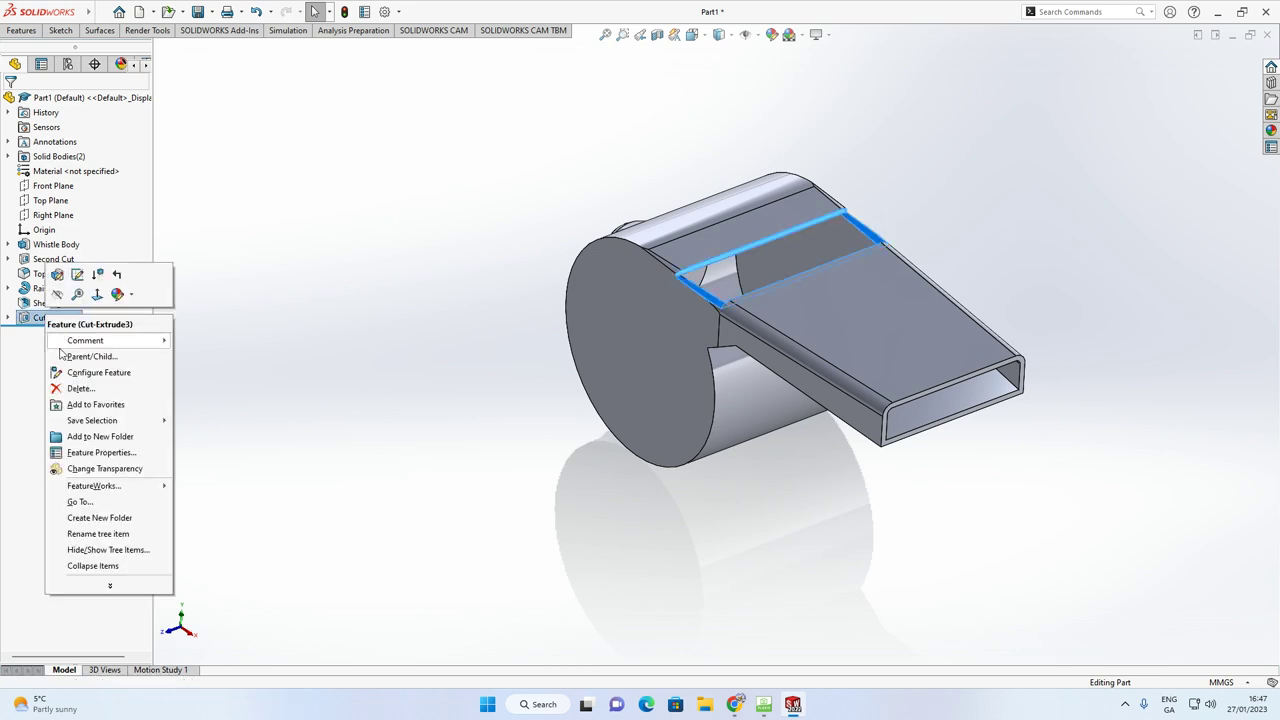
pyautogui.click(85, 383)
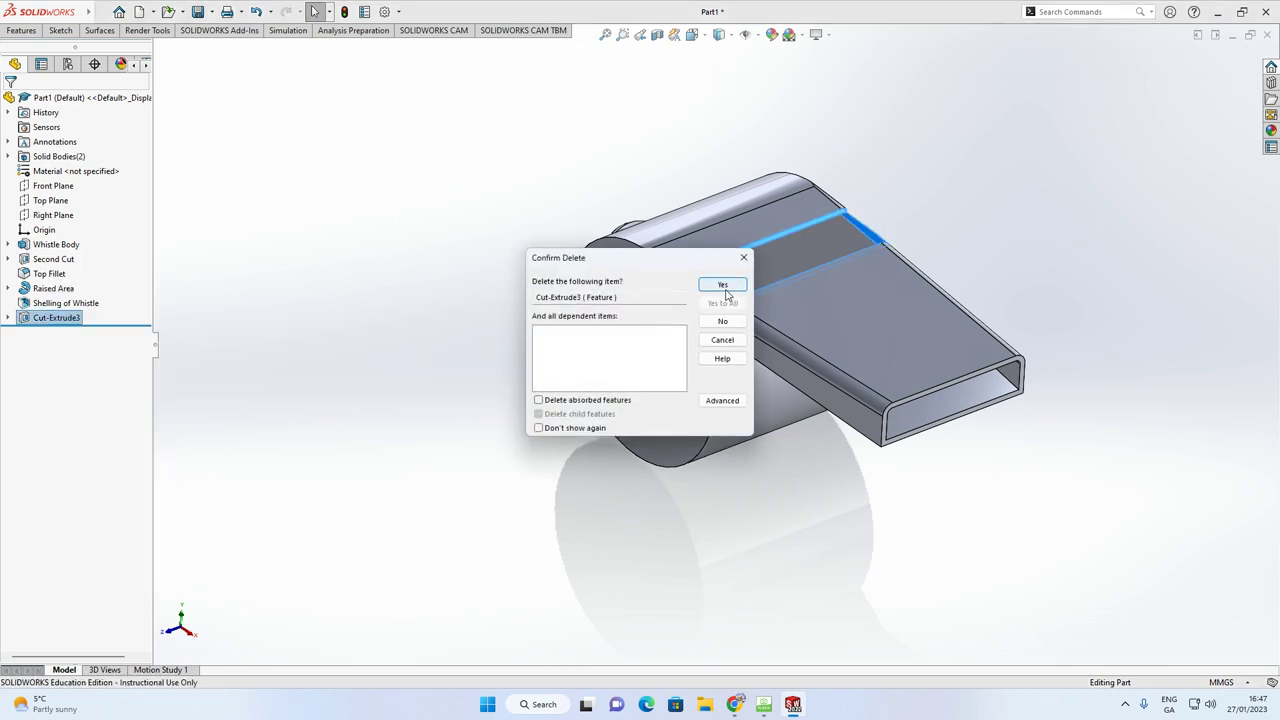
pyautogui.click(723, 285)
pyautogui.moveTo(425, 303); pyautogui.dragTo(172, 332, button='middle')
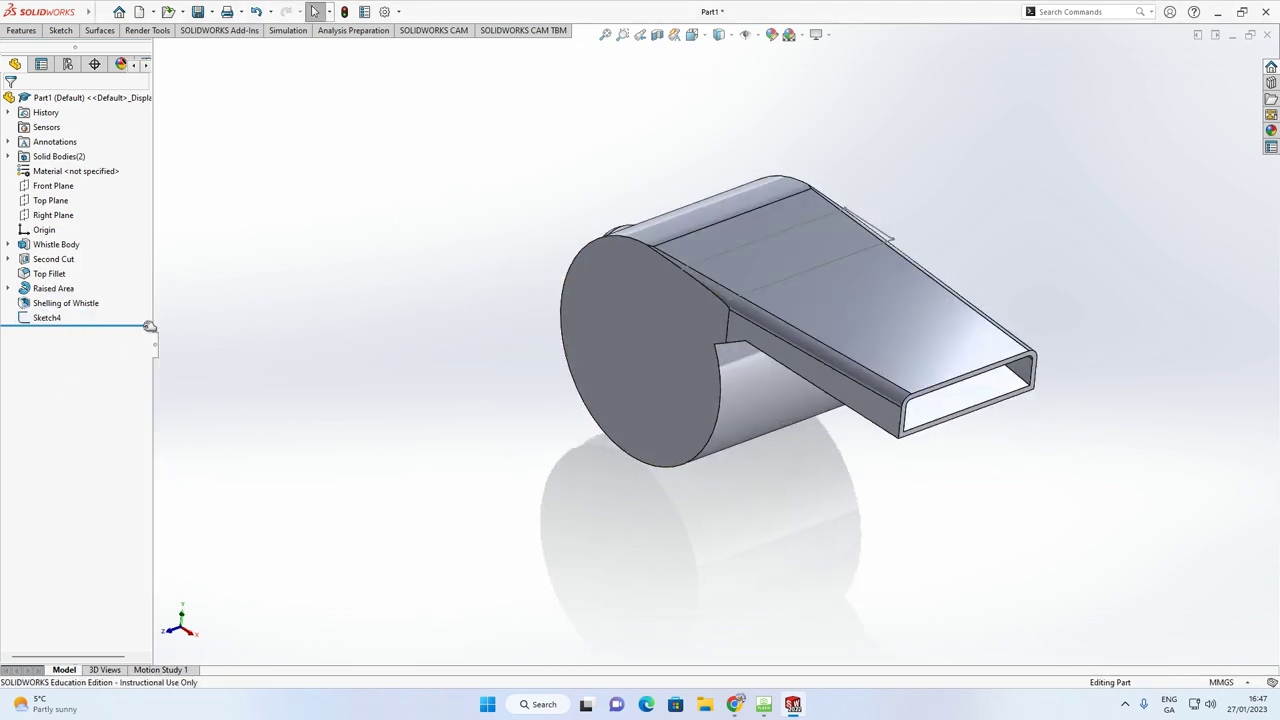
pyautogui.moveTo(834, 269); pyautogui.dragTo(871, 251, button='middle')
pyautogui.moveTo(760, 277); pyautogui.dragTo(345, 262, button='middle')
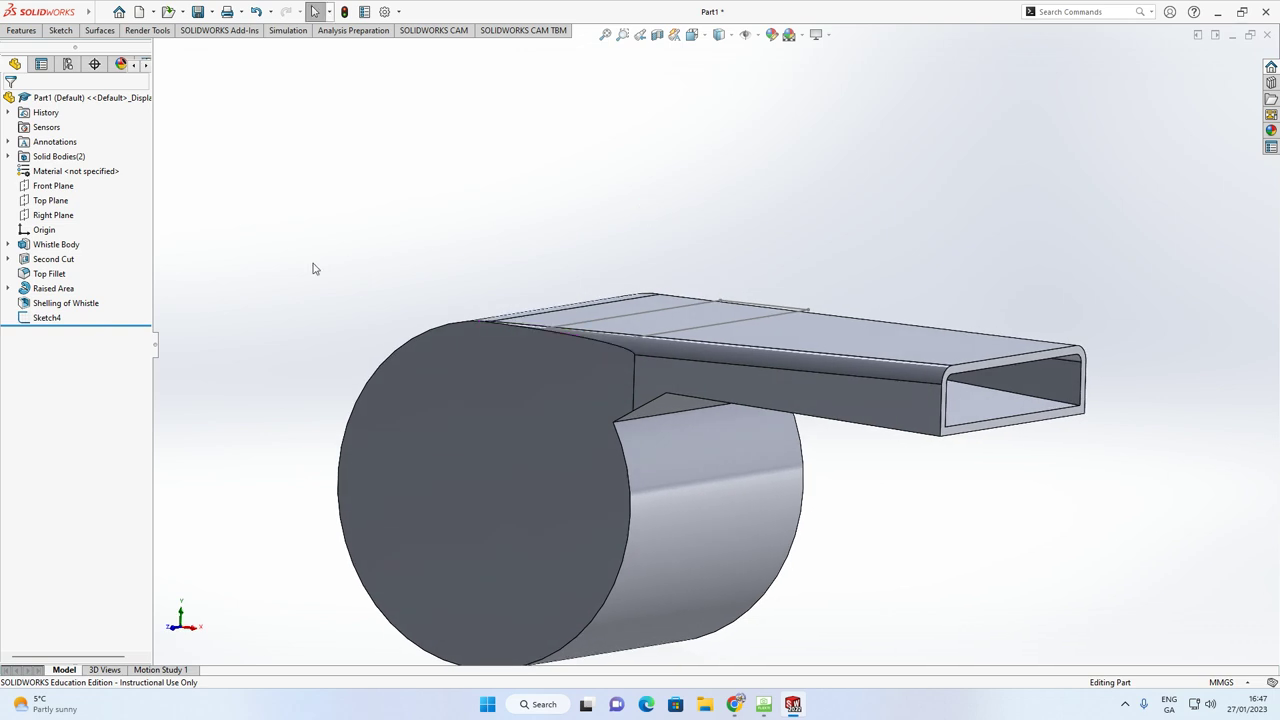
# Reopen the rectangle sketch on the whistle's top face and begin an Extruded Cut from it
pyautogui.click(45, 318)
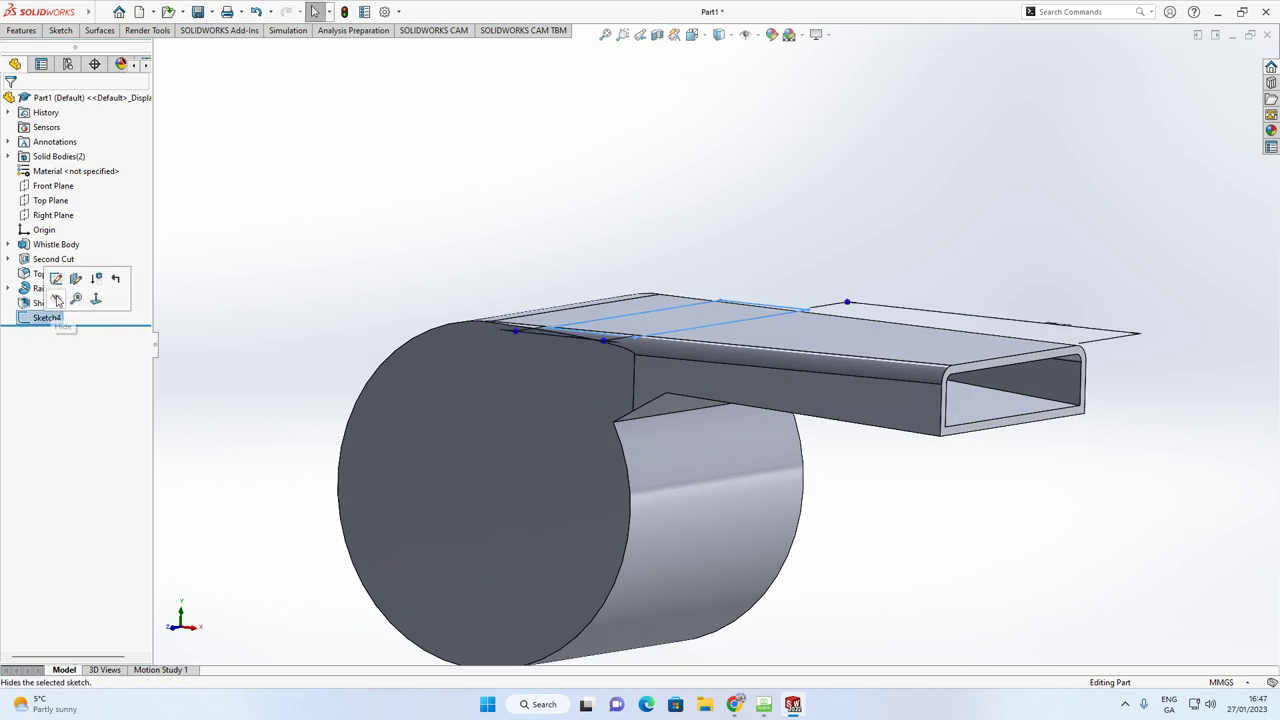
pyautogui.click(57, 284)
pyautogui.scroll(3, 712, 420)
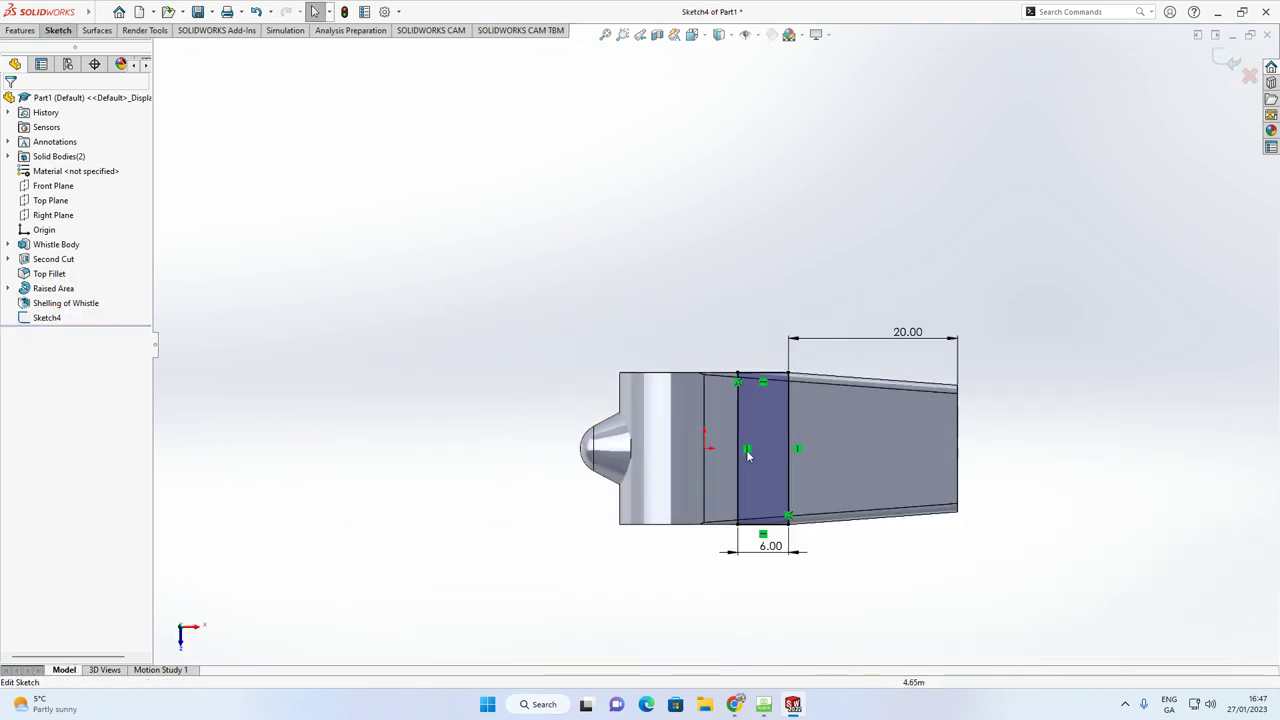
pyautogui.scroll(-4, 763, 476)
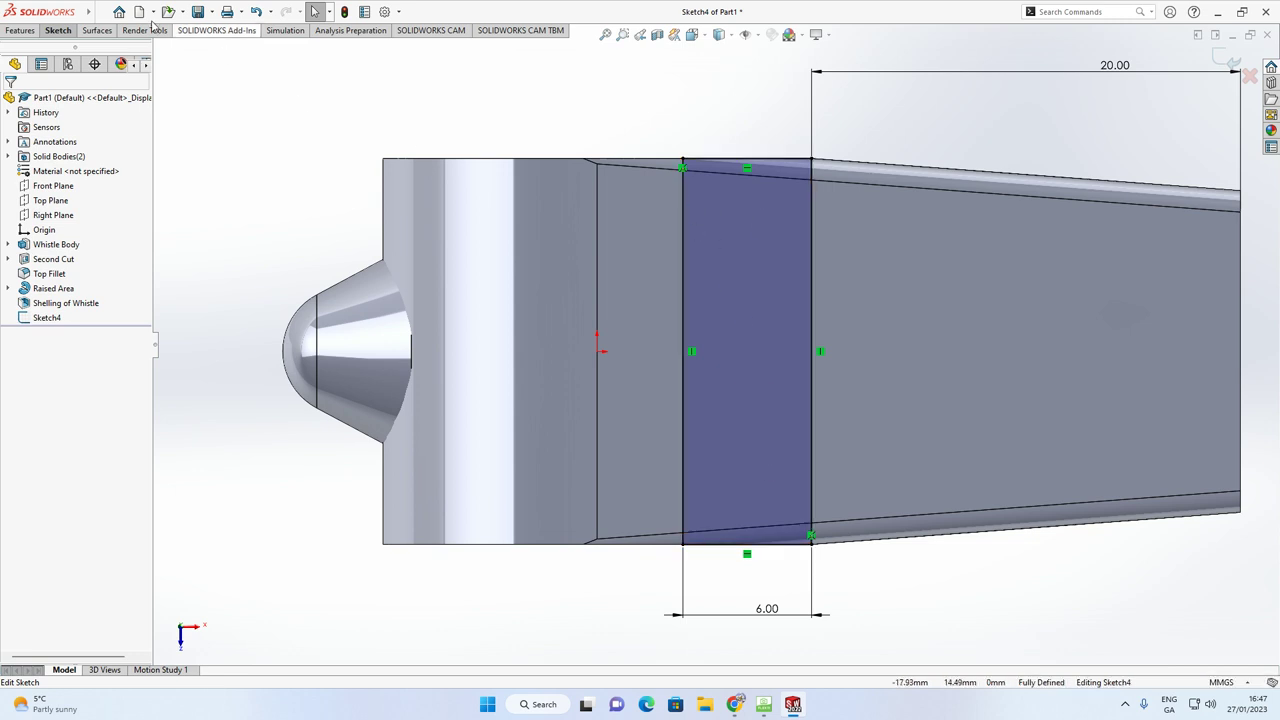
pyautogui.click(20, 30)
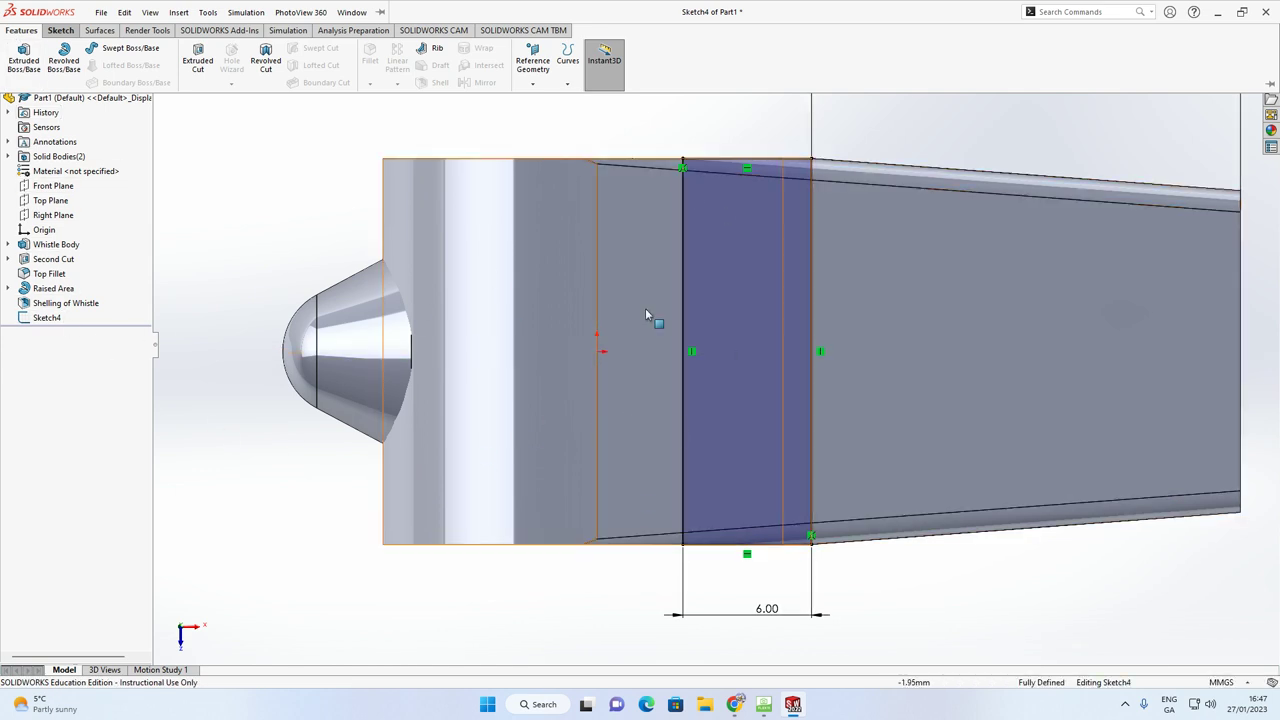
pyautogui.click(198, 60)
# Try Up To Next as the end condition of the rectangle's cut
pyautogui.click(65, 182)
pyautogui.click(73, 226)
pyautogui.moveTo(640, 560); pyautogui.dragTo(869, 518, button='middle')
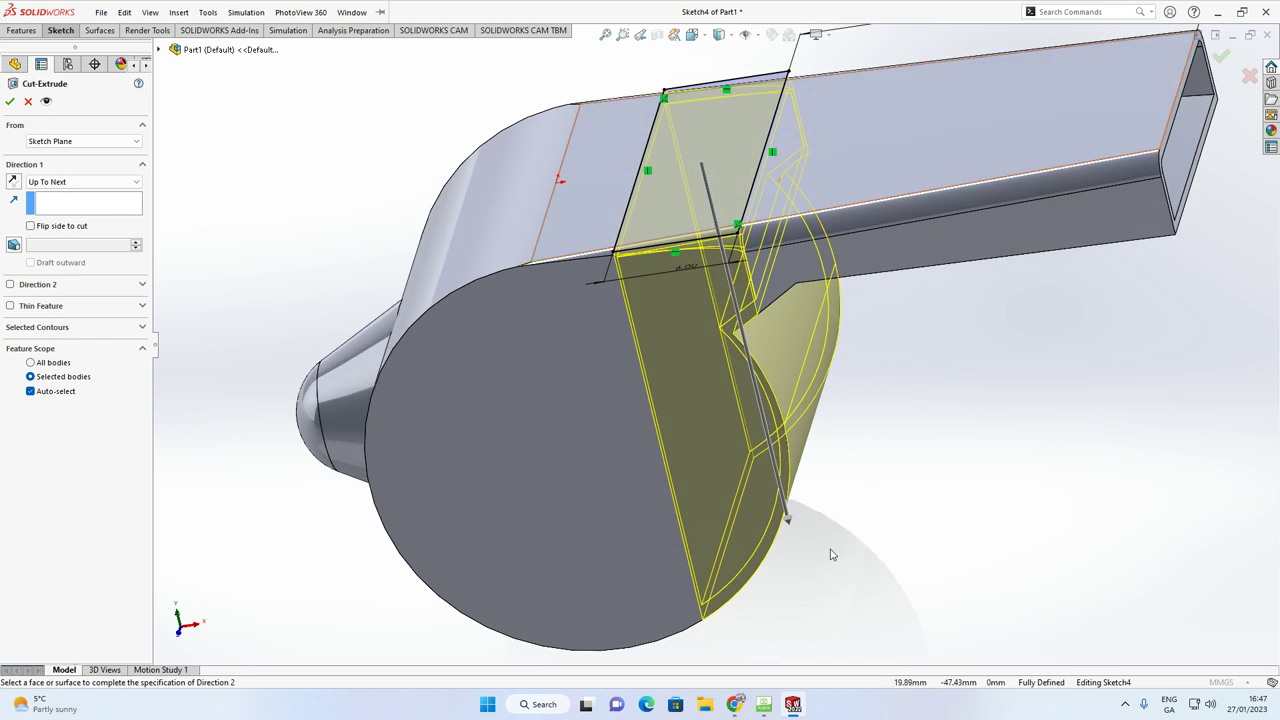
pyautogui.click(788, 508)
pyautogui.hotkey('ctrl', 'z')
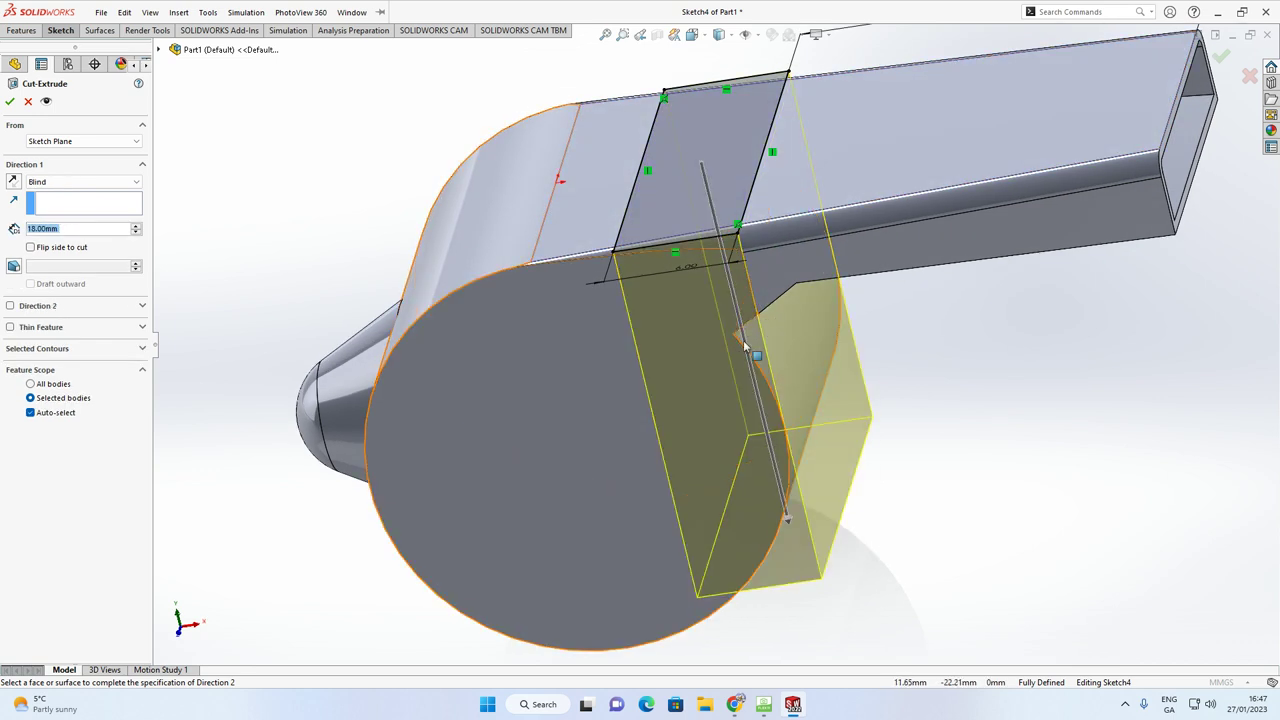
# Cut the opening using Up To Surface as the end condition, ending at the inside surface of the mouthpiece's top wall
pyautogui.click(74, 184)
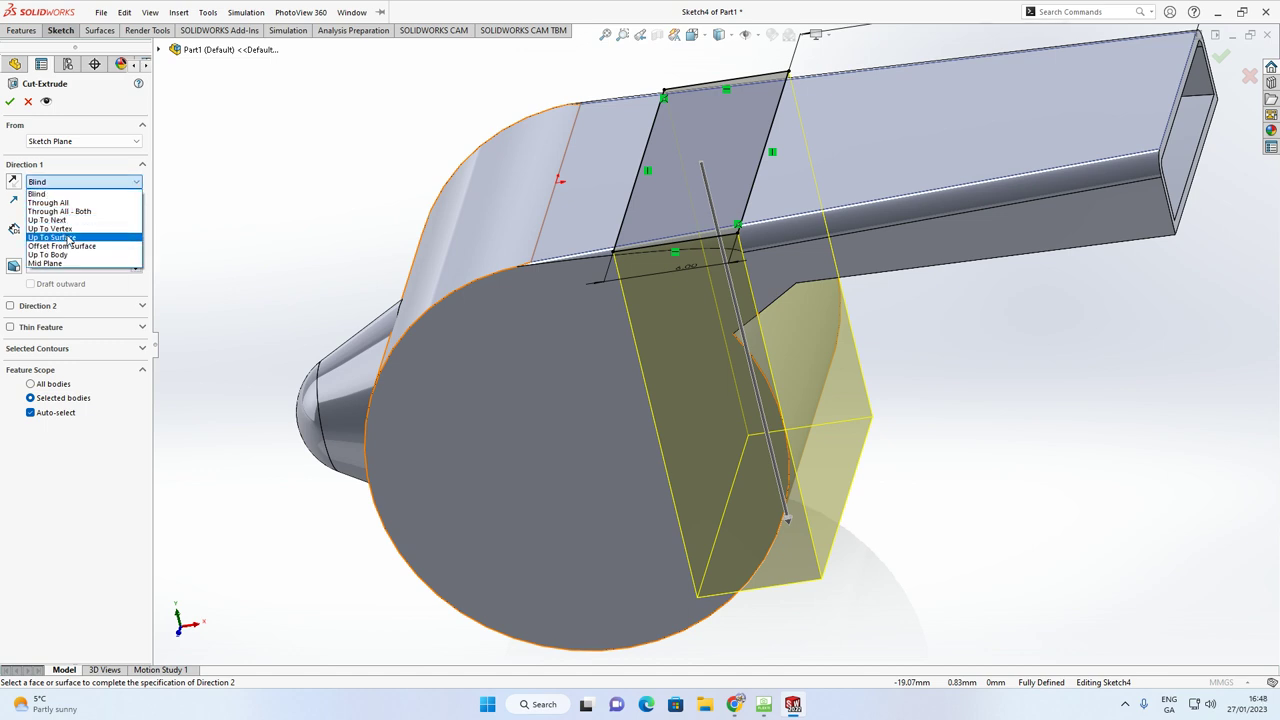
pyautogui.click(68, 238)
pyautogui.scroll(3, 924, 394)
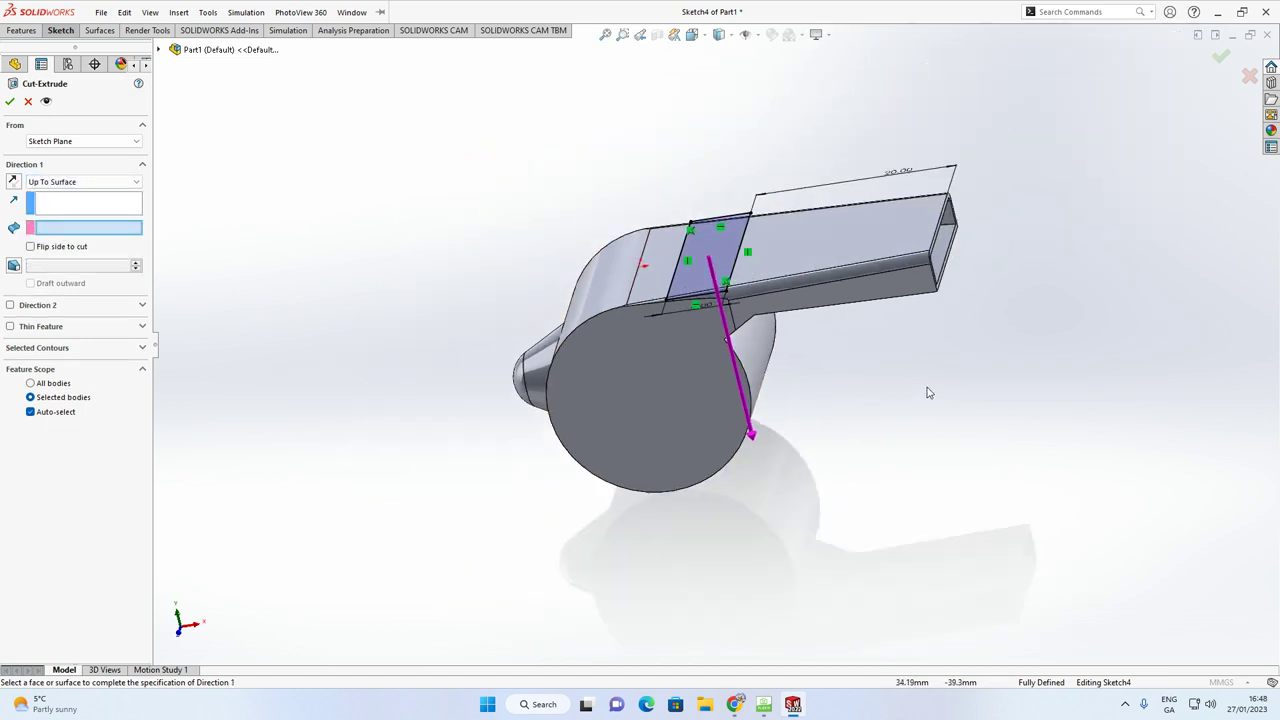
pyautogui.moveTo(1032, 322); pyautogui.dragTo(903, 271, button='middle')
pyautogui.scroll(-5, 741, 213)
pyautogui.scroll(5, 741, 213)
pyautogui.moveTo(741, 213); pyautogui.dragTo(762, 404, button='middle')
pyautogui.scroll(-5, 679, 278)
pyautogui.click(670, 220)
pyautogui.scroll(-3, 554, 380)
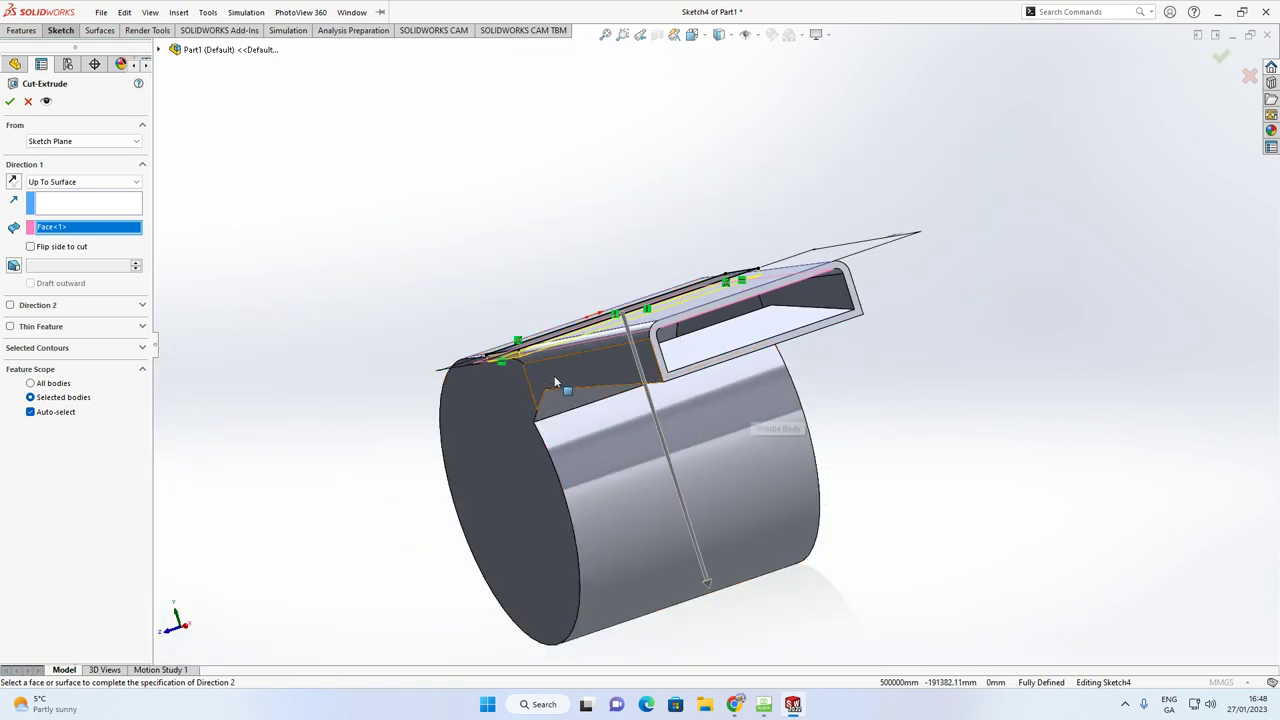
pyautogui.scroll(10, 516, 340)
pyautogui.click(245, 12)
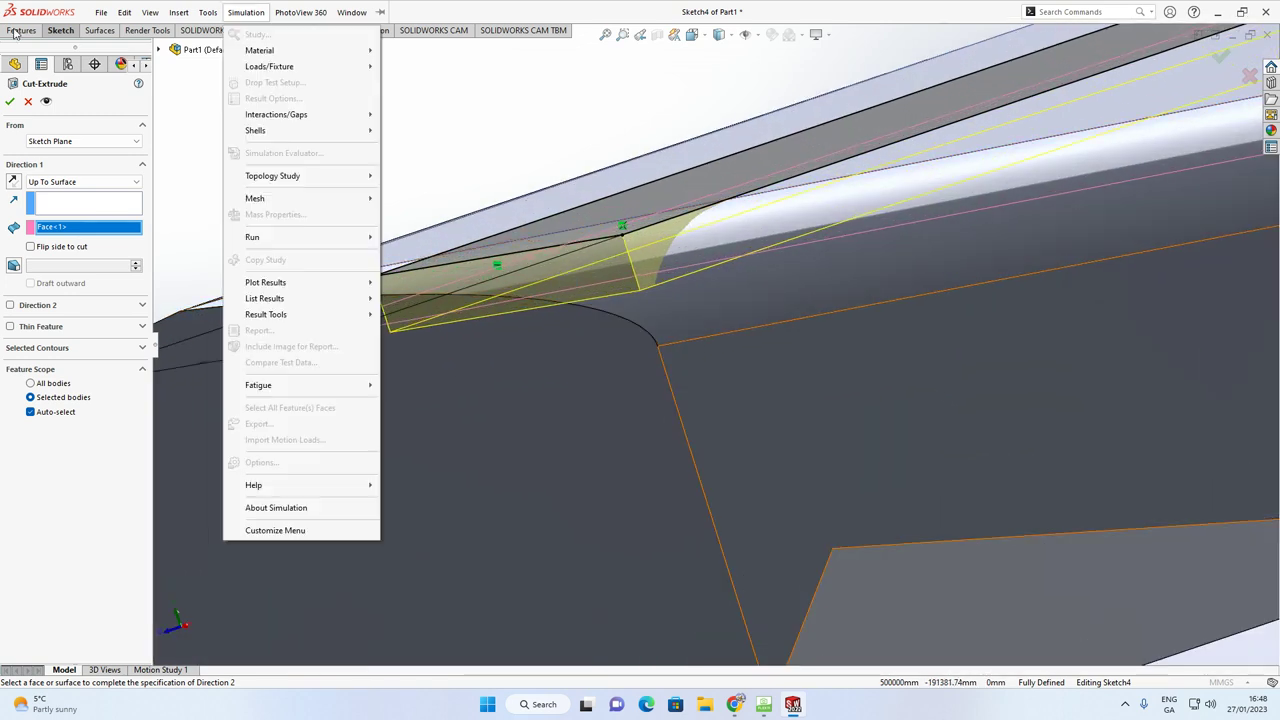
pyautogui.click(12, 104)
pyautogui.click(12, 104)
pyautogui.moveTo(563, 251); pyautogui.dragTo(795, 392, button='middle')
pyautogui.scroll(10, 648, 293)
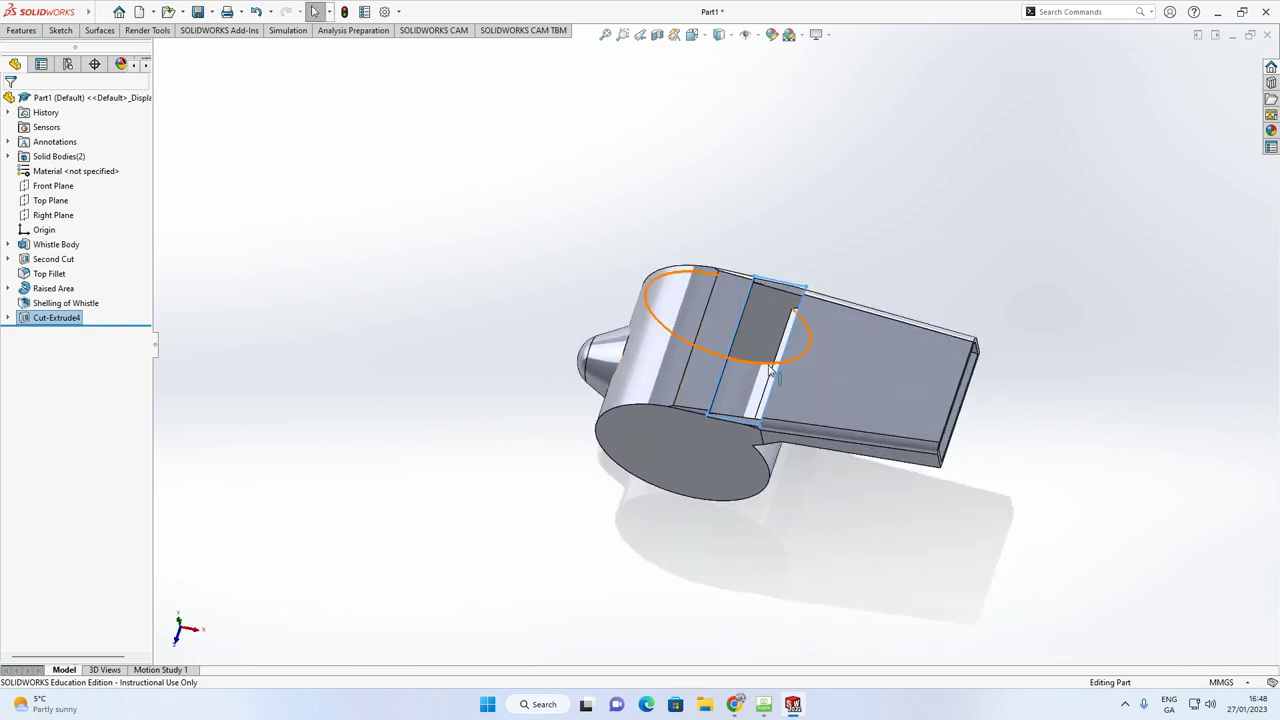
pyautogui.click(501, 340)
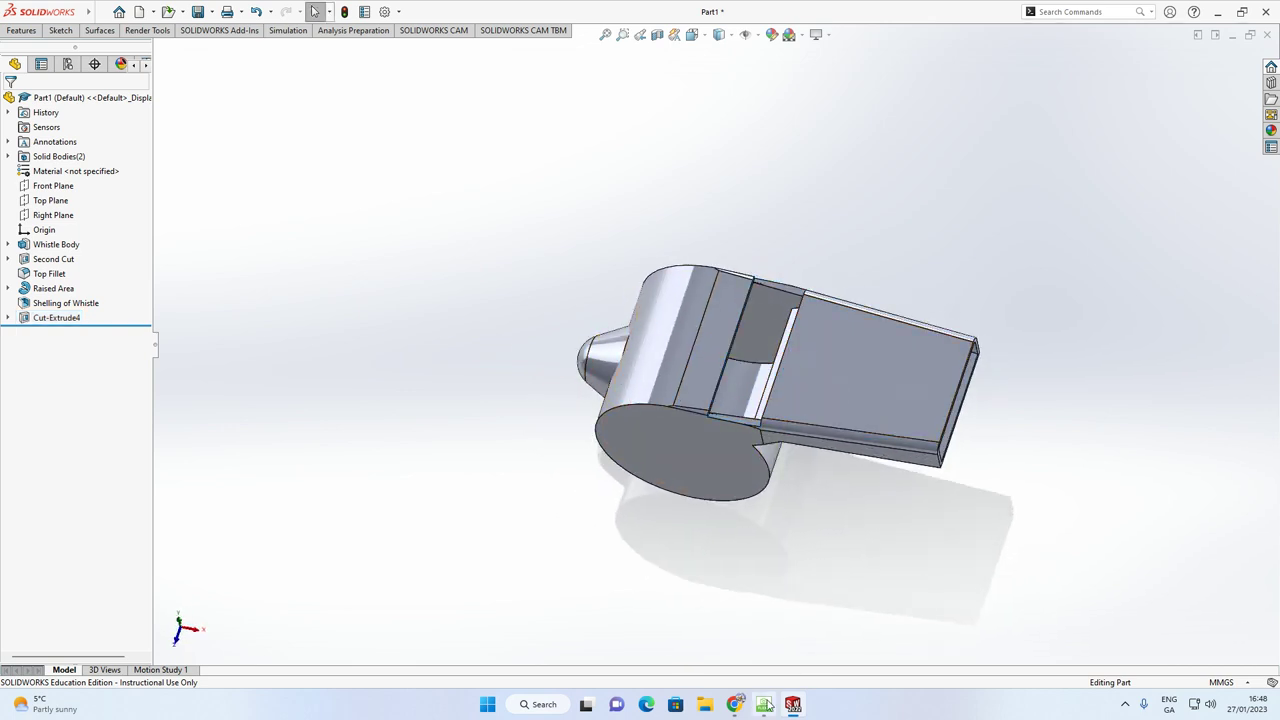
# Consult the worksheet on the second cut to the whistle's mouth and start a sketch on the mouthpiece's flat top face
pyautogui.click(763, 704)
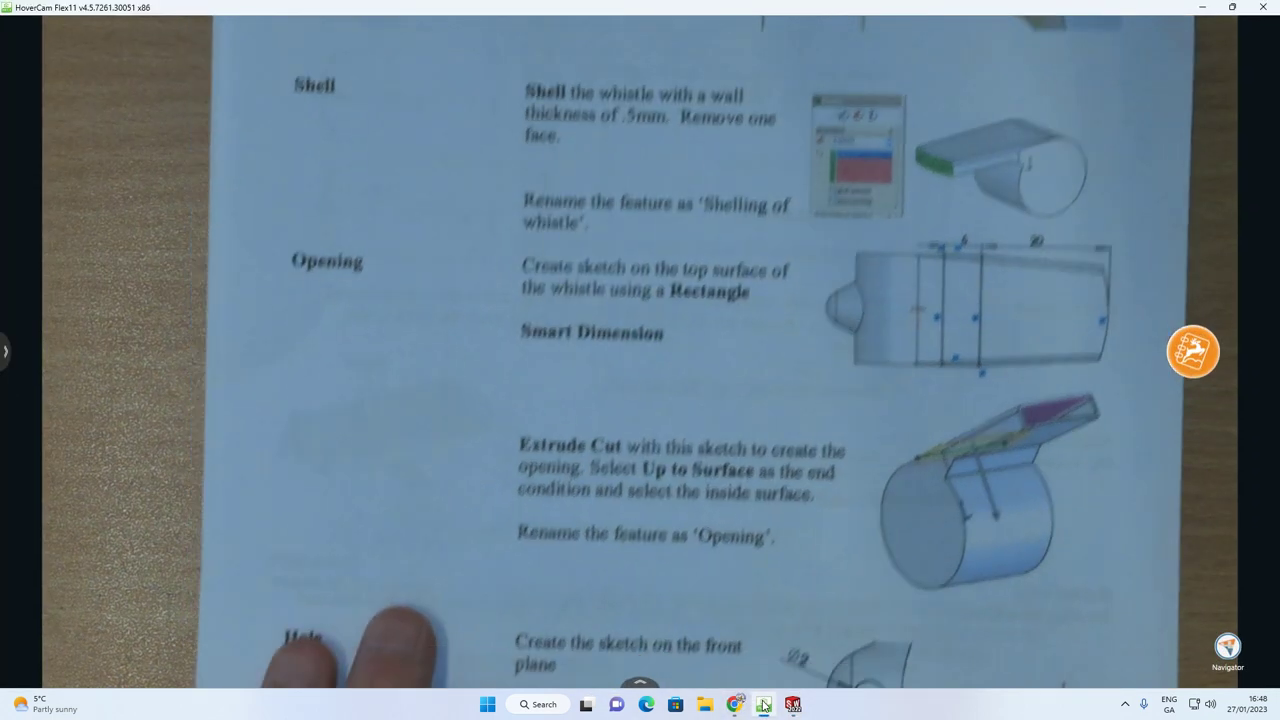
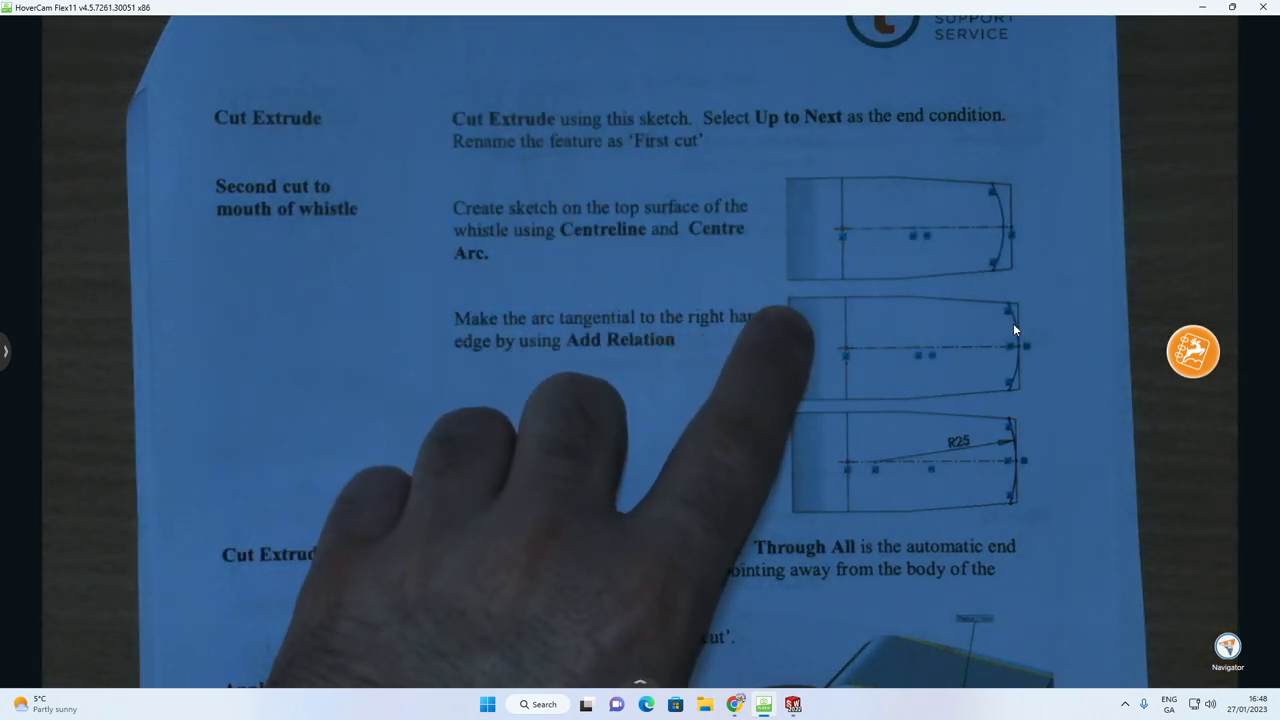
pyautogui.click(793, 704)
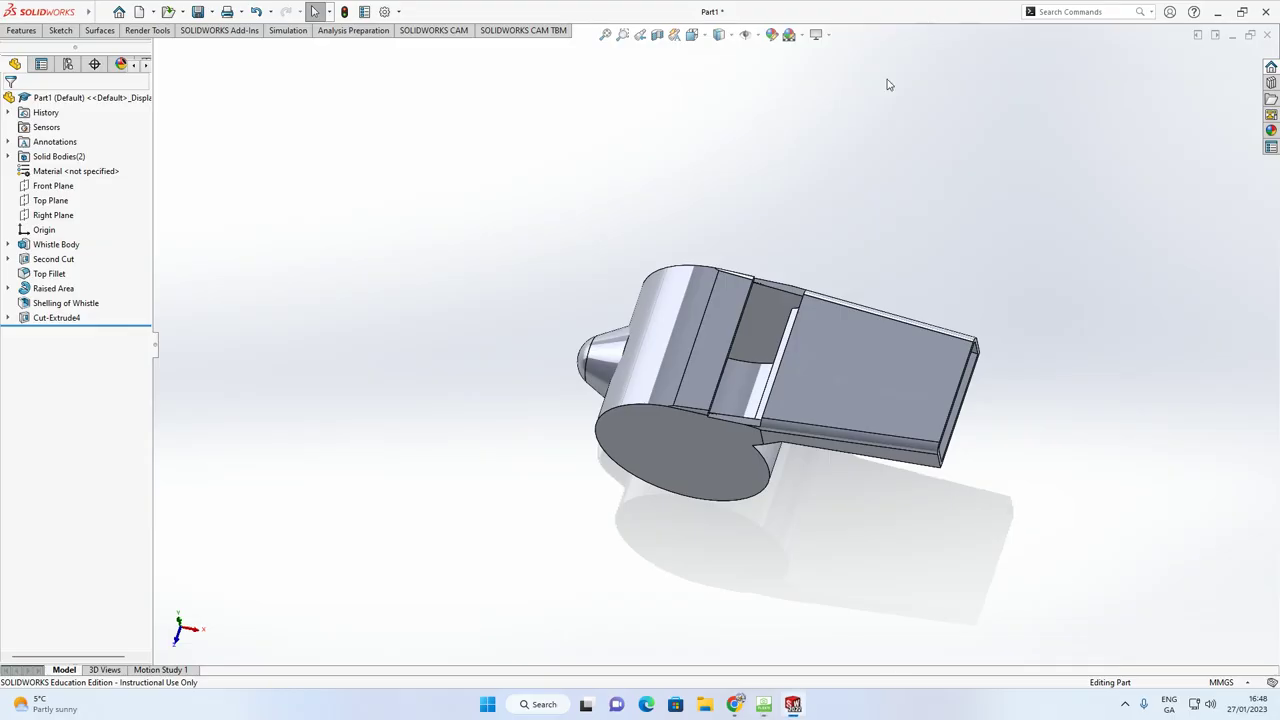
pyautogui.click(857, 364)
pyautogui.click(915, 328)
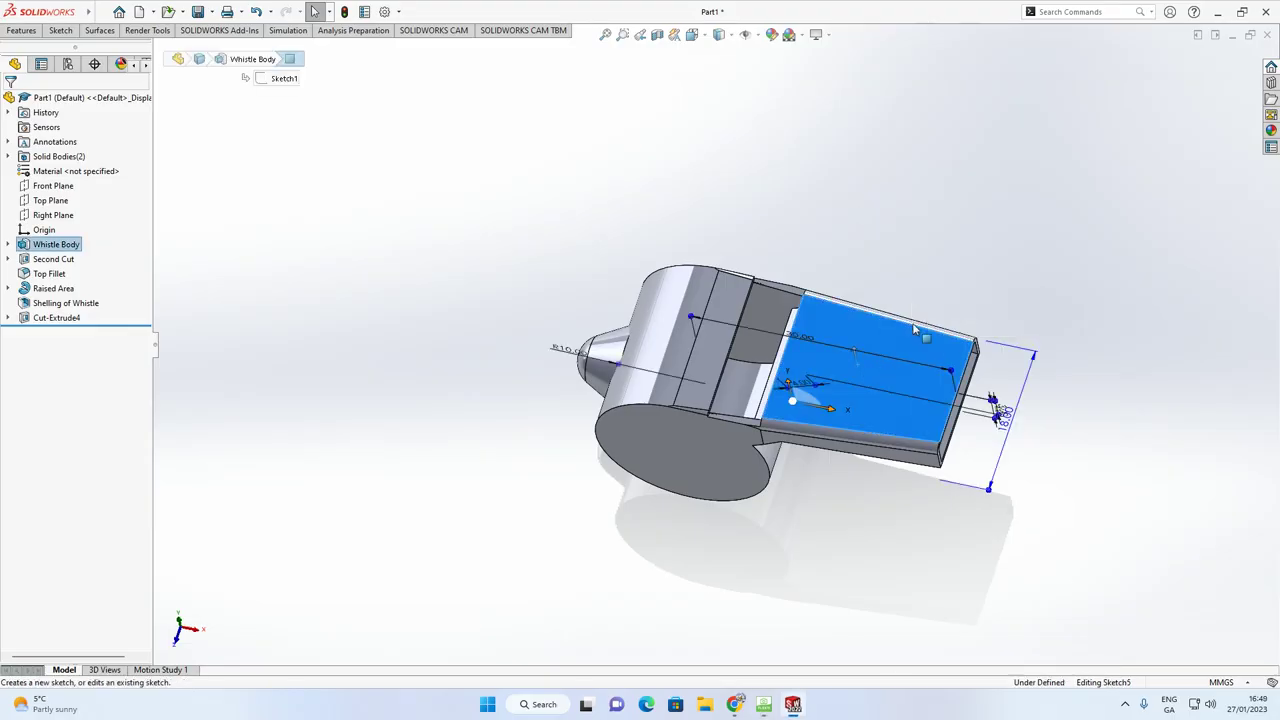
# Draw a horizontal centreline from the origin to the midpoint of the mouthpiece's end edge
pyautogui.click(64, 32)
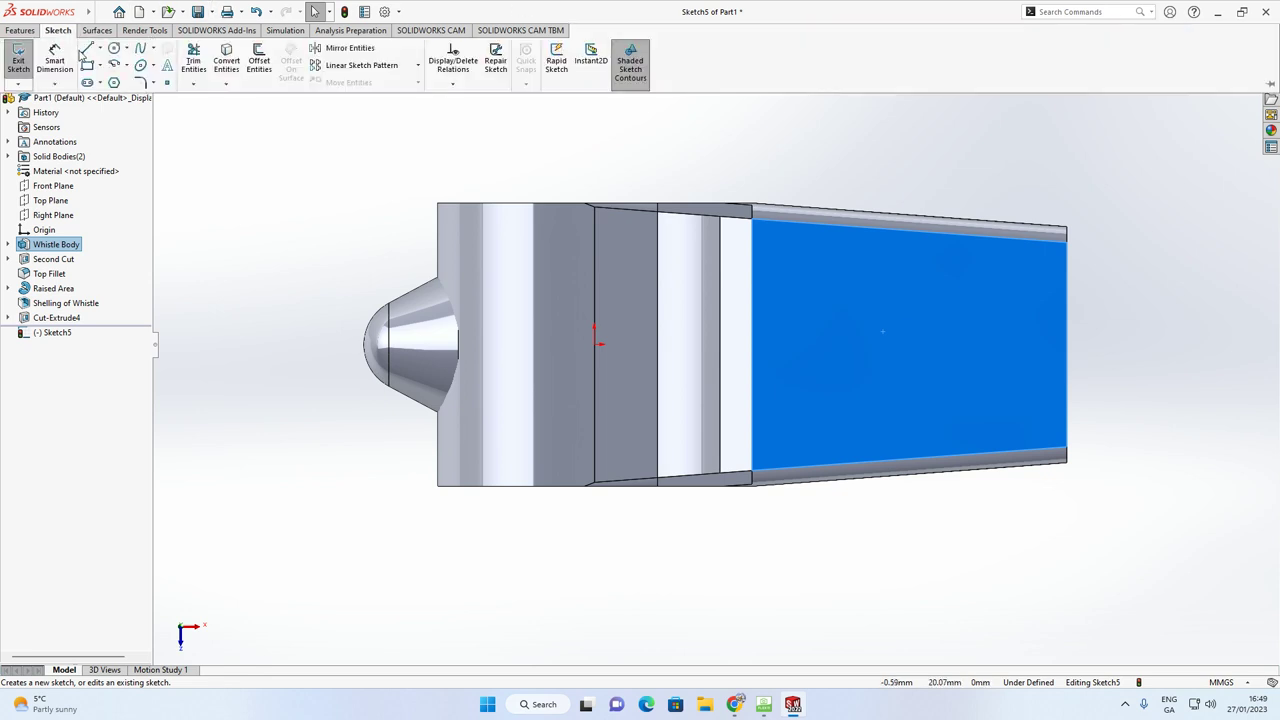
pyautogui.click(99, 51)
pyautogui.click(118, 79)
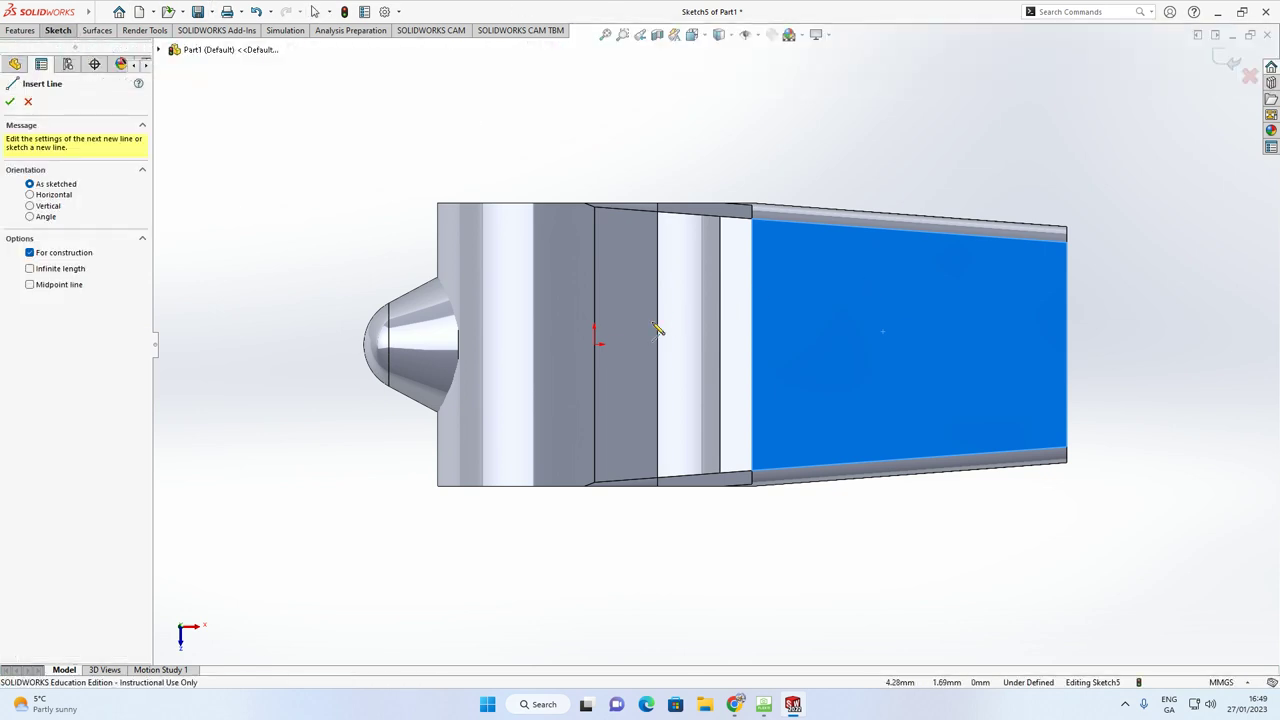
pyautogui.click(598, 344)
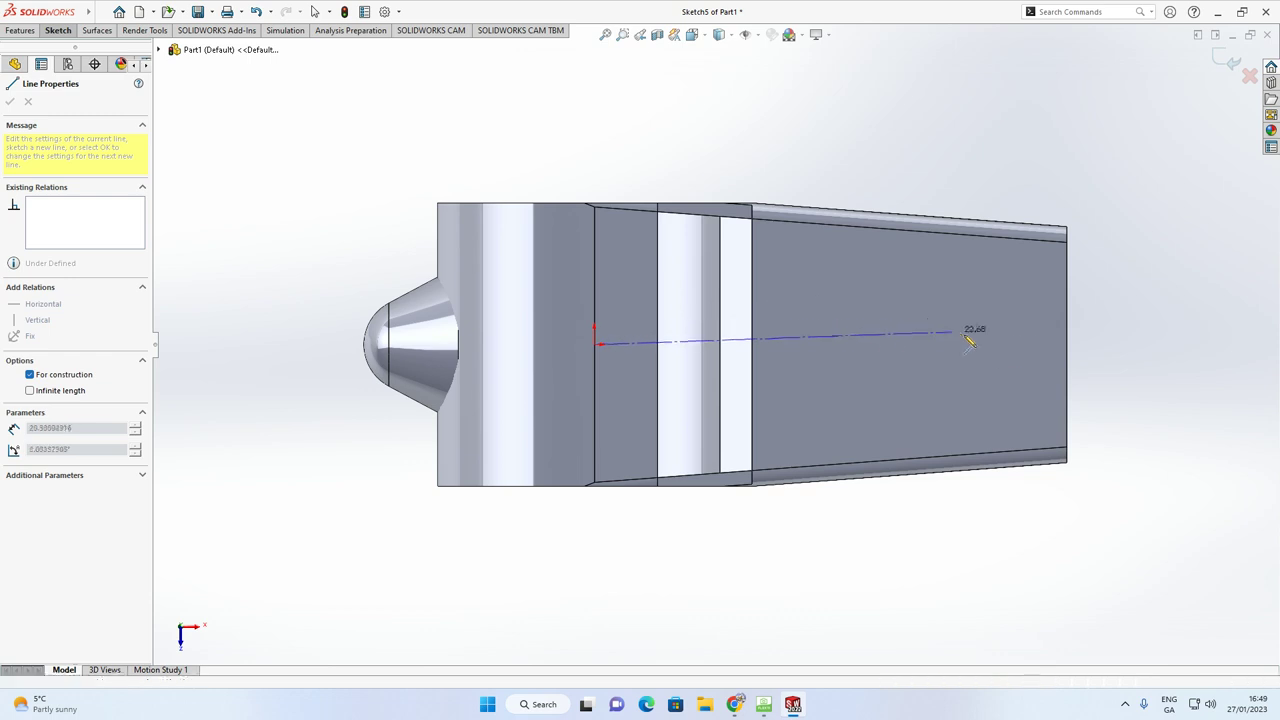
pyautogui.click(1067, 344)
pyautogui.press('Escape')
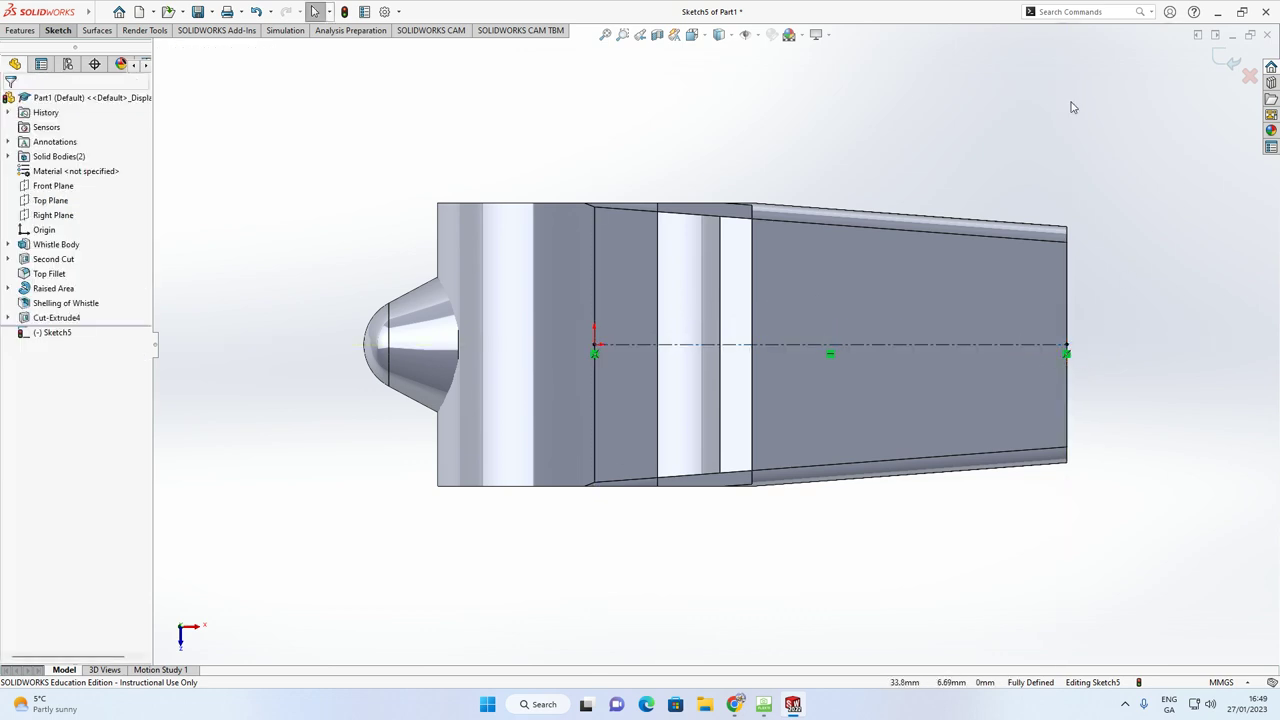
# Draw a centrepoint arc of about 14.9 mm radius, centred on the centreline and ending on the mouthpiece's two outer side edges
pyautogui.click(60, 31)
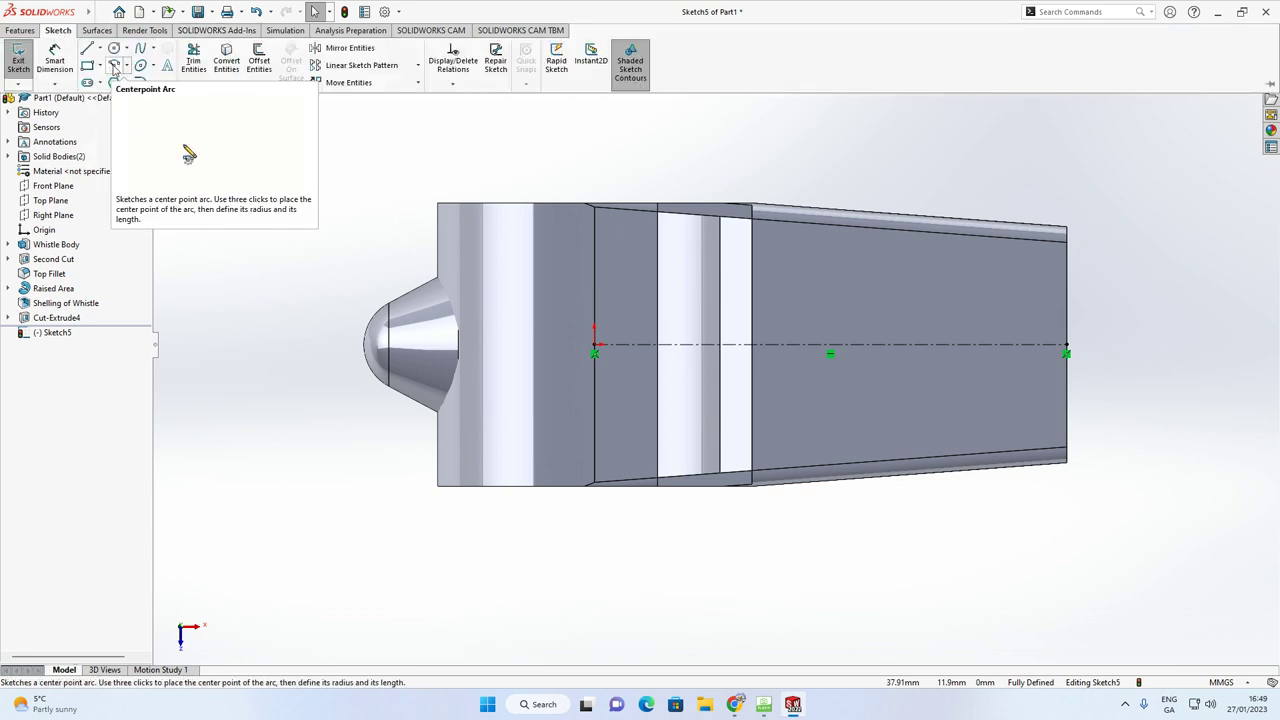
pyautogui.click(114, 66)
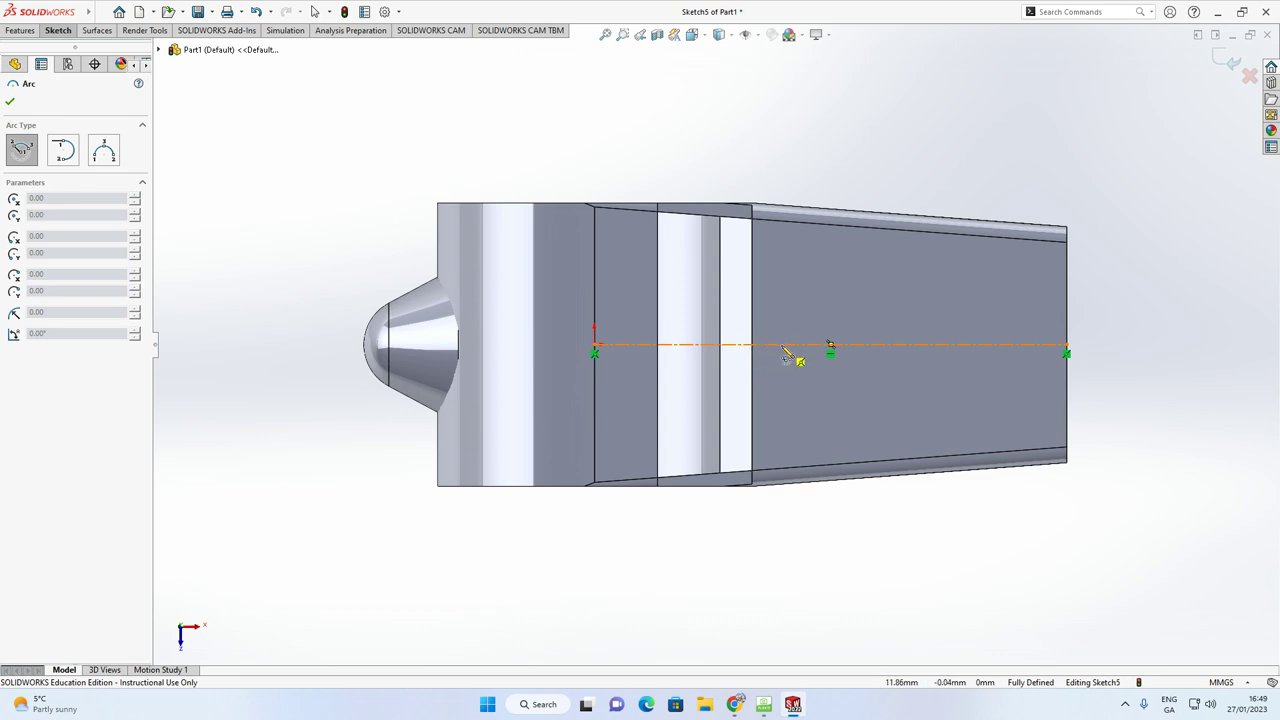
pyautogui.click(782, 345)
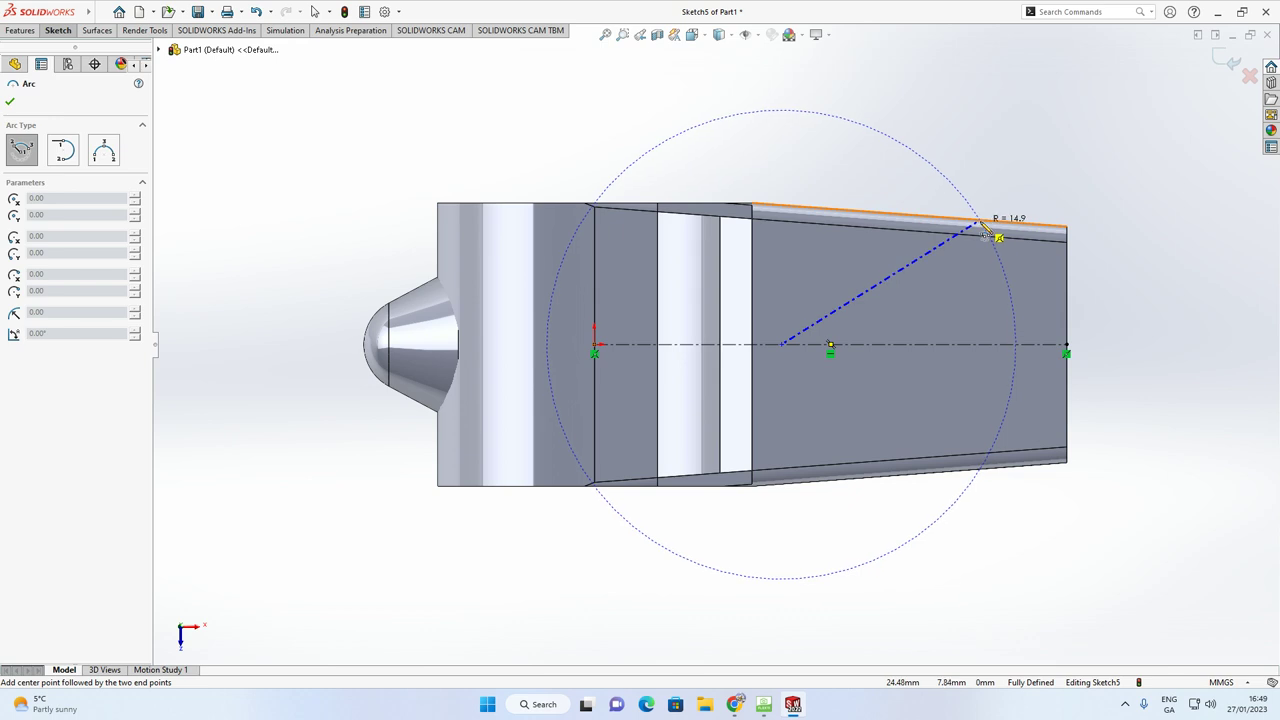
pyautogui.click(984, 224)
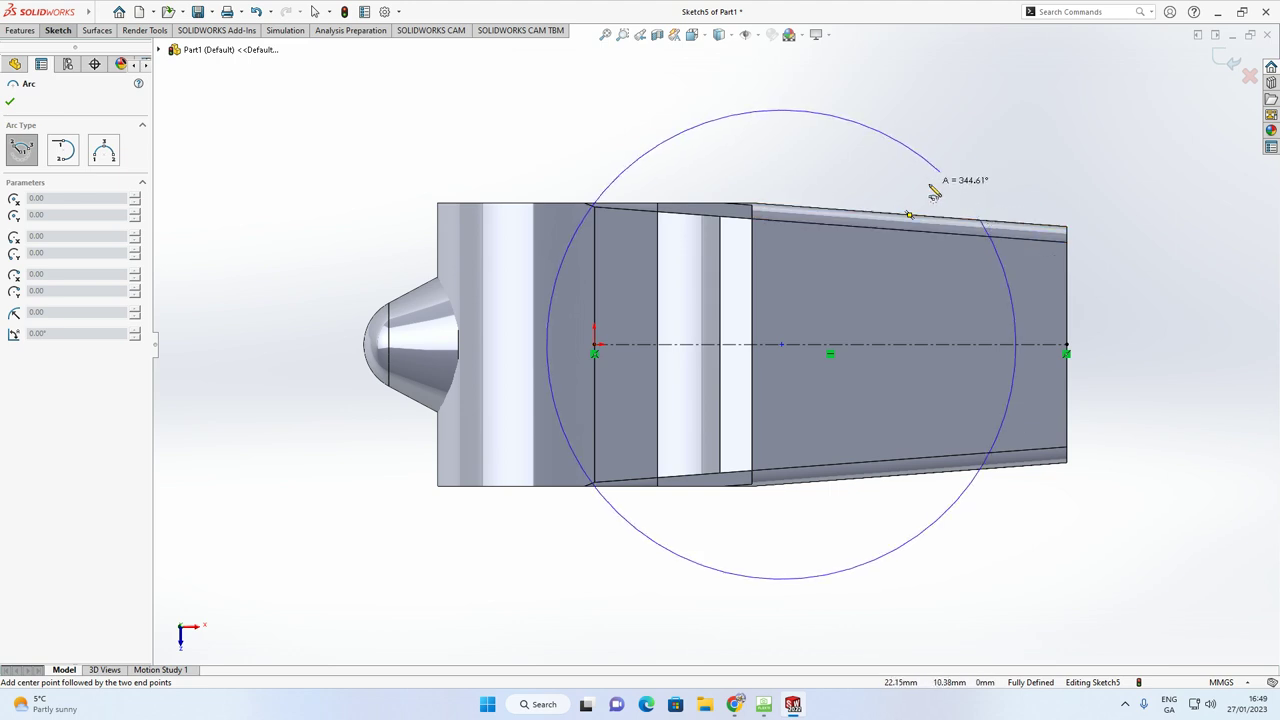
pyautogui.click(980, 472)
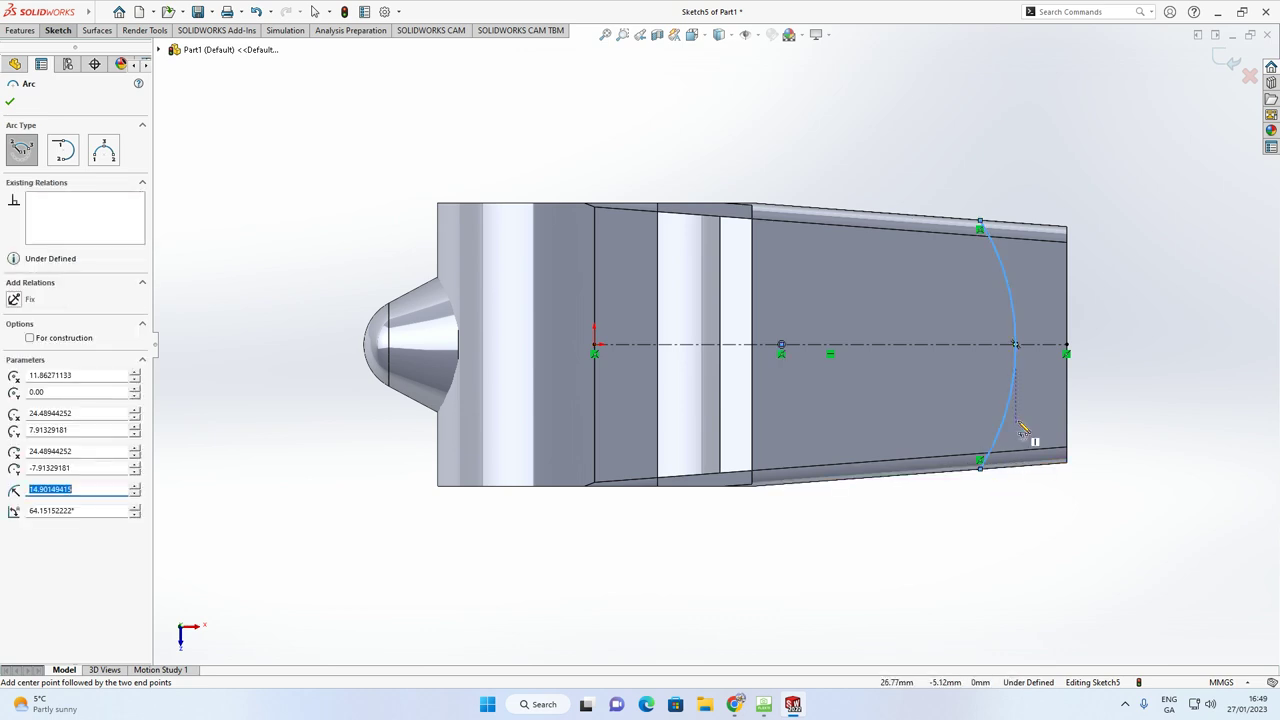
pyautogui.press('Escape')
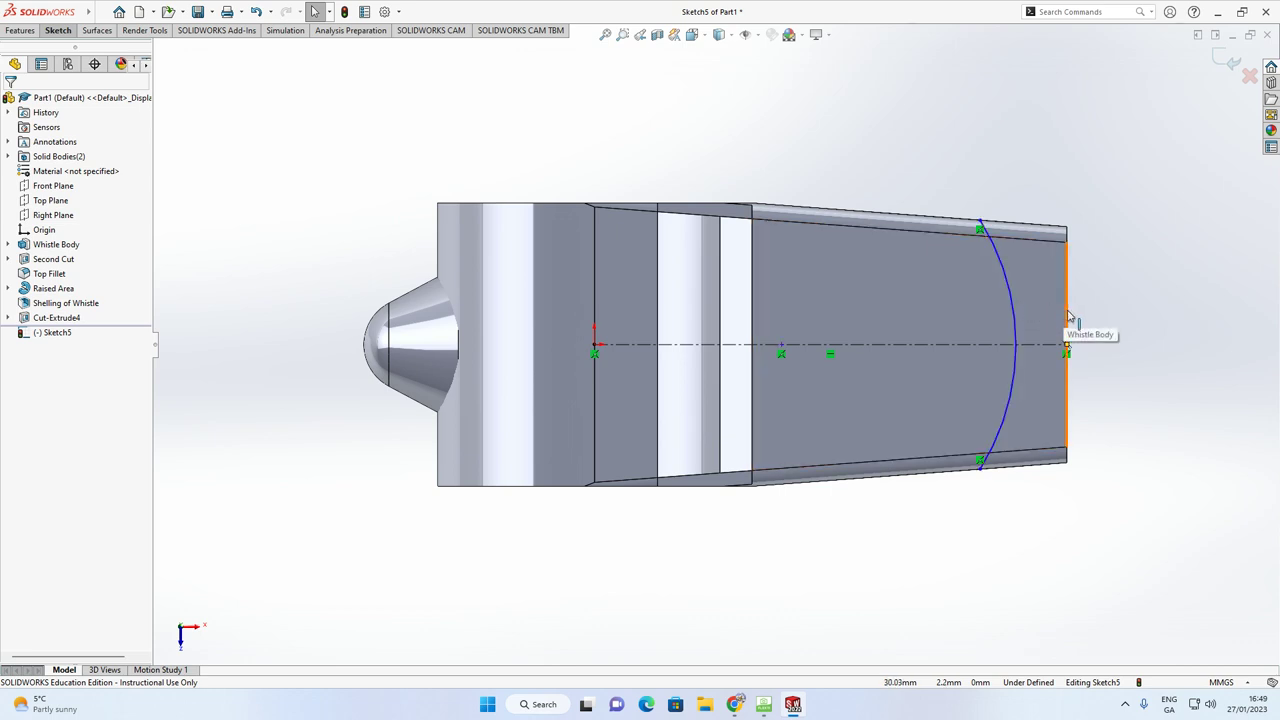
# Add a Tangent relation between the arc and the mouthpiece's end edge
pyautogui.moveTo(18, 38)
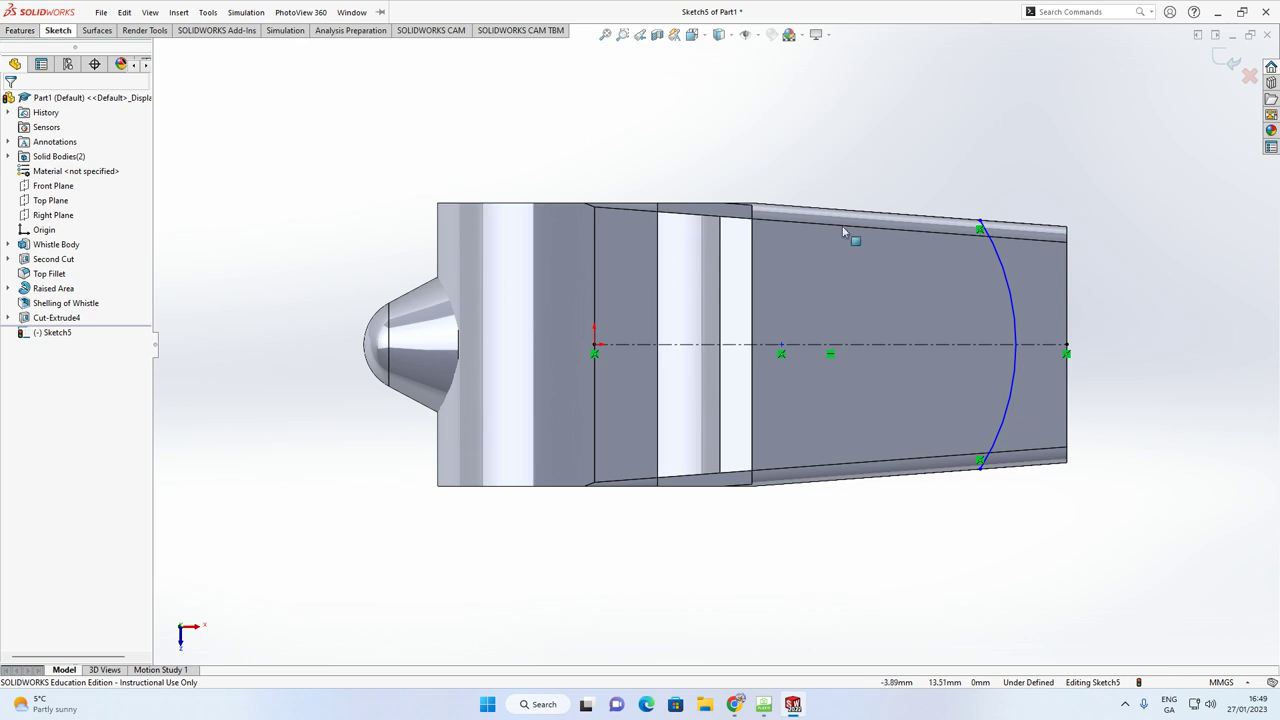
pyautogui.click(1013, 311)
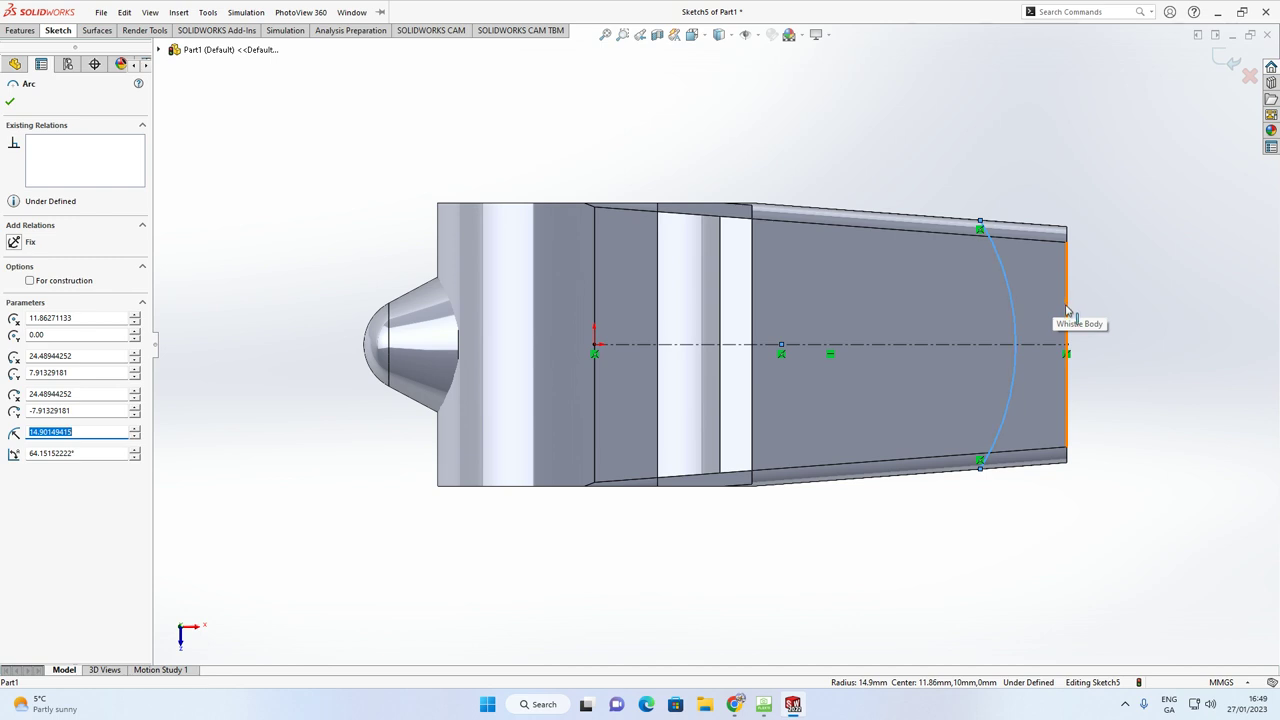
pyautogui.keyDown('ctrl'); pyautogui.click(1066, 311); pyautogui.keyUp('ctrl')
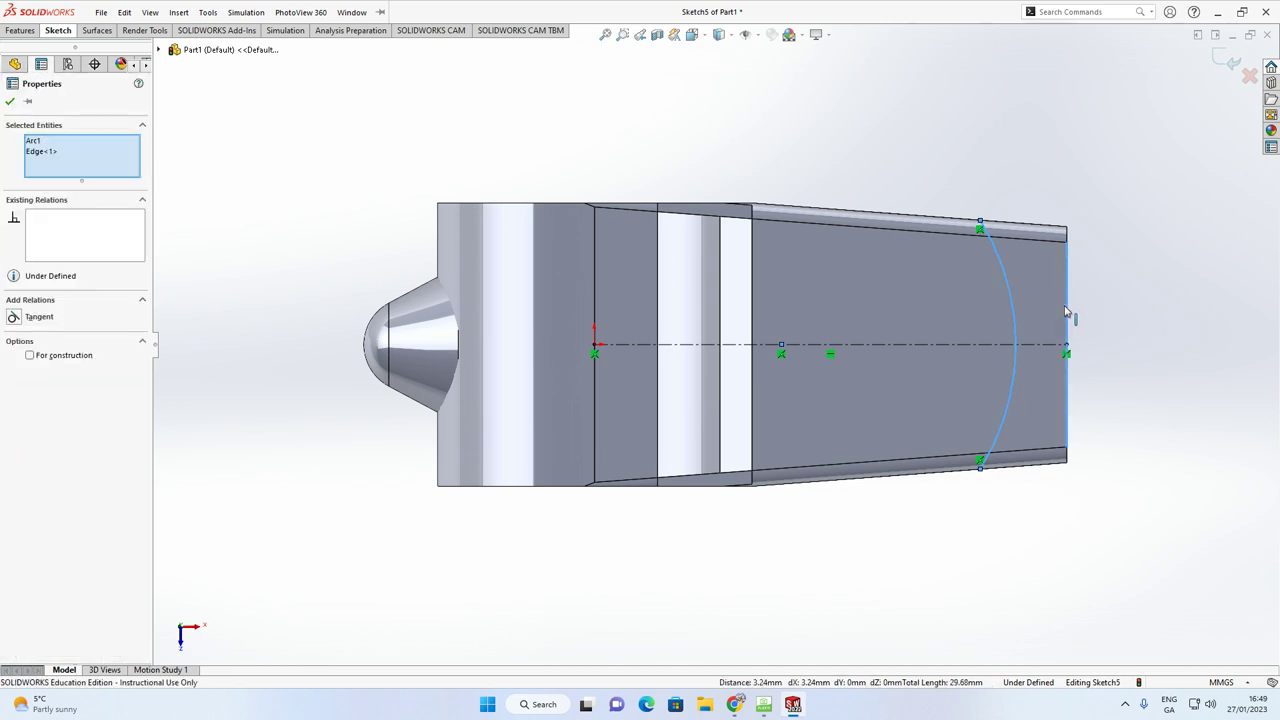
pyautogui.click(14, 317)
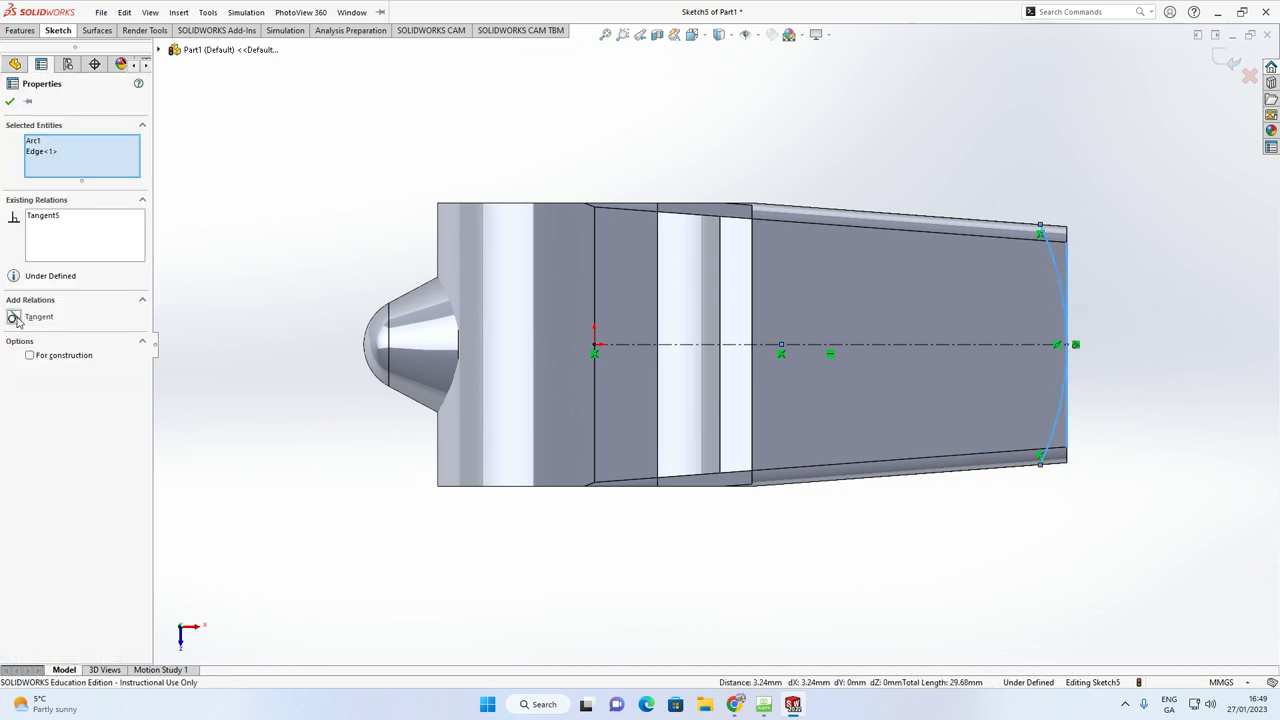
pyautogui.click(9, 102)
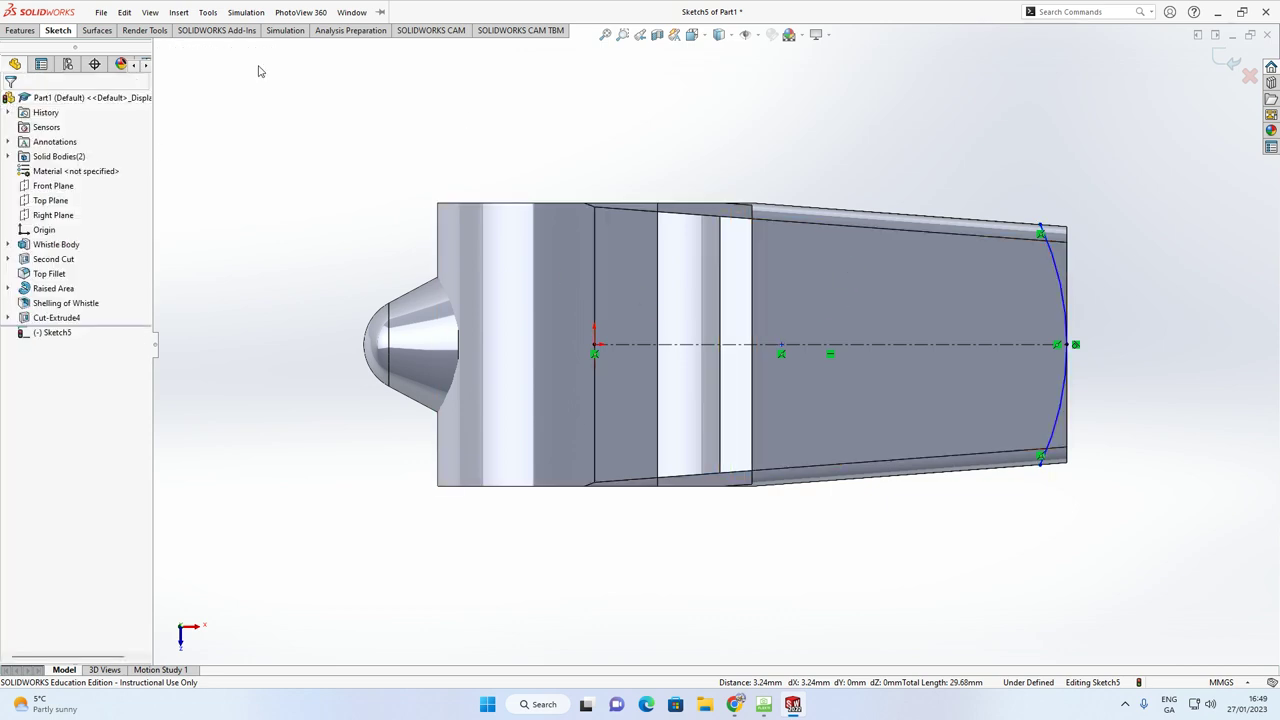
# Dimension the arc's radius as 25 mm
pyautogui.click(58, 30)
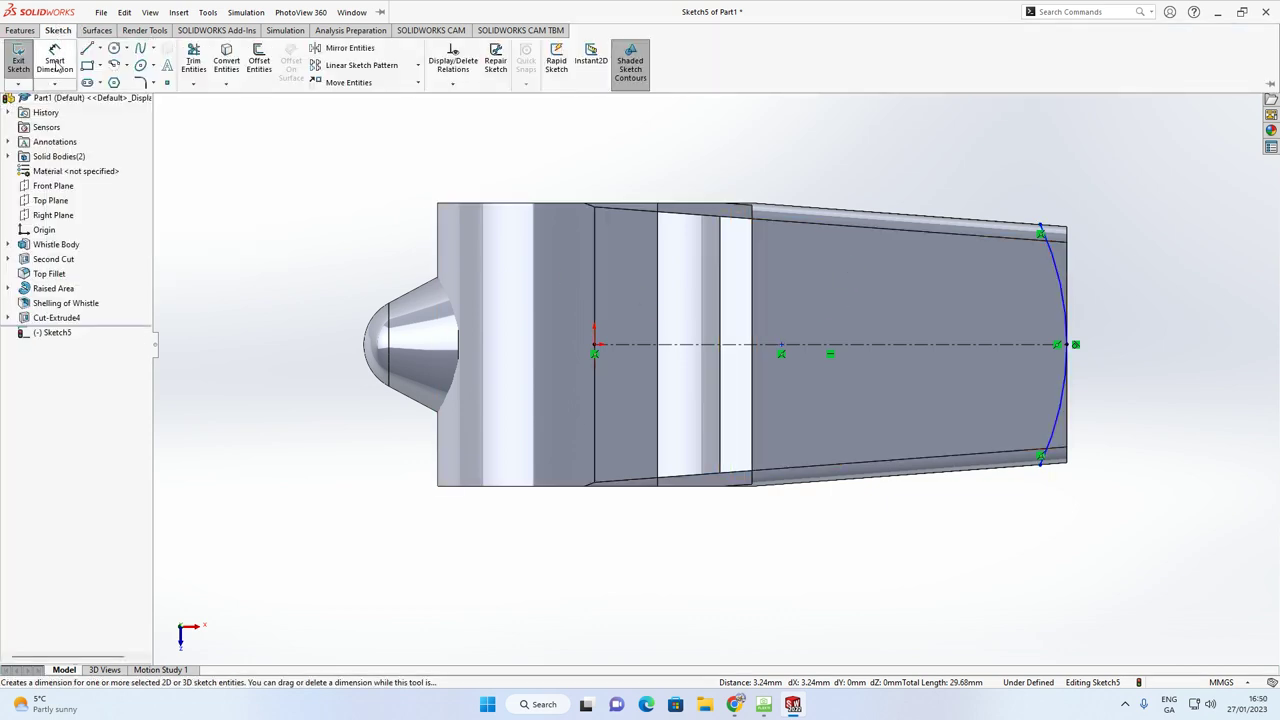
pyautogui.click(55, 65)
pyautogui.click(1063, 305)
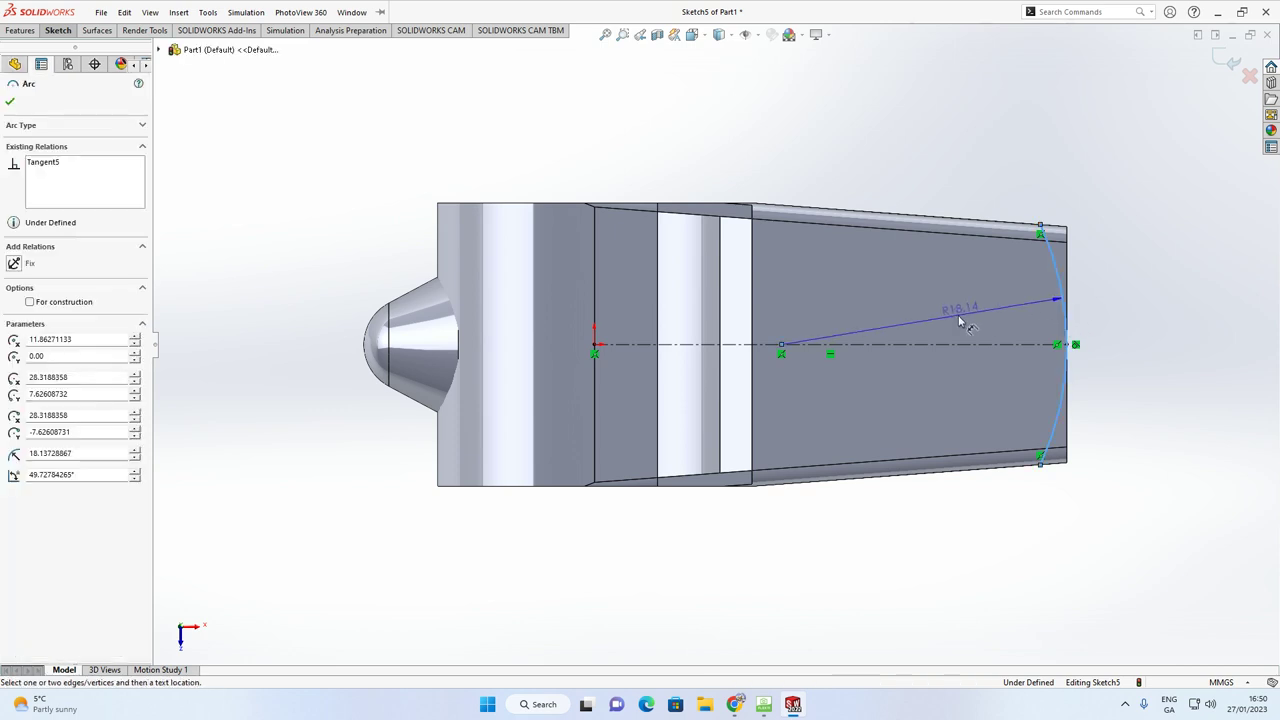
pyautogui.click(958, 322)
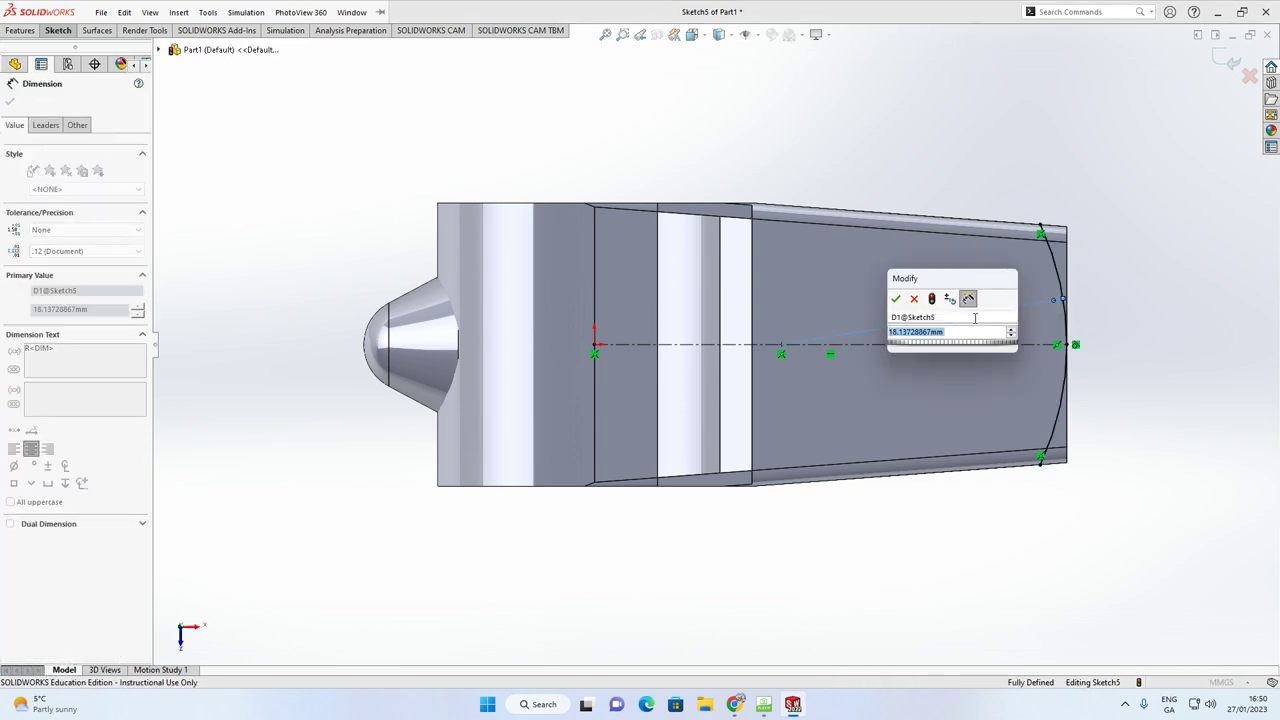
pyautogui.write('2')
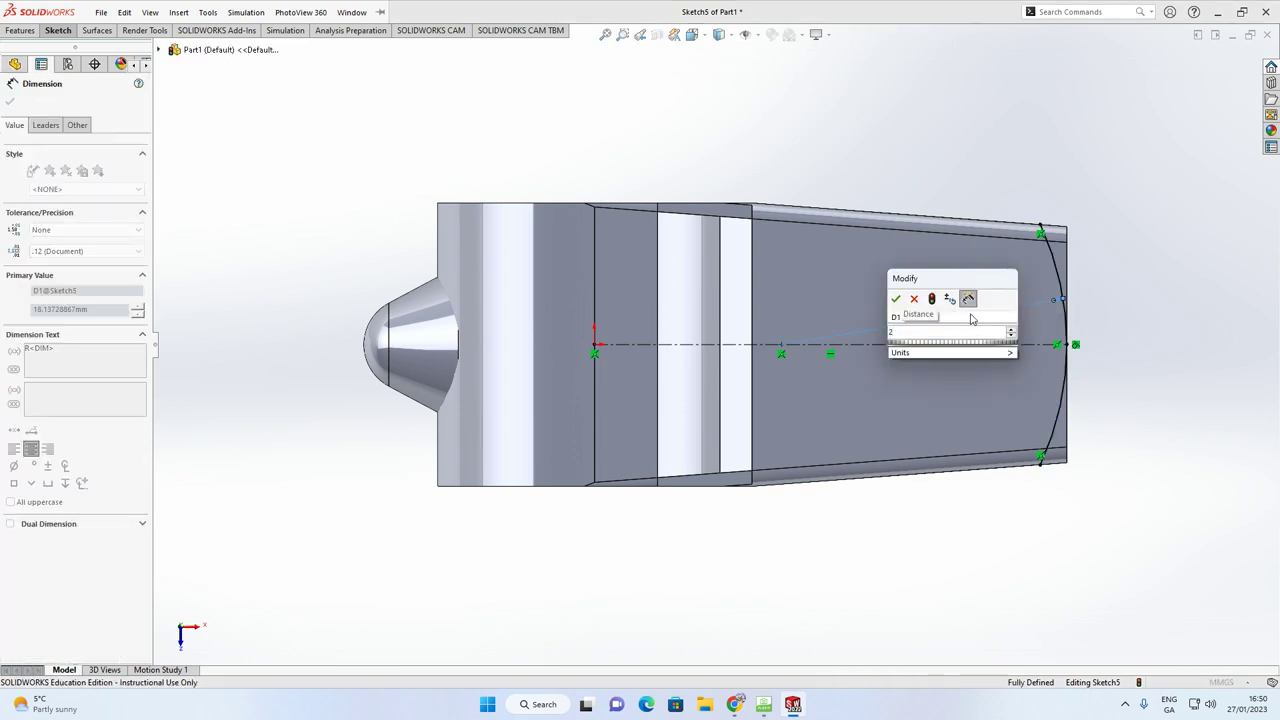
pyautogui.write('5')
pyautogui.press('Return')
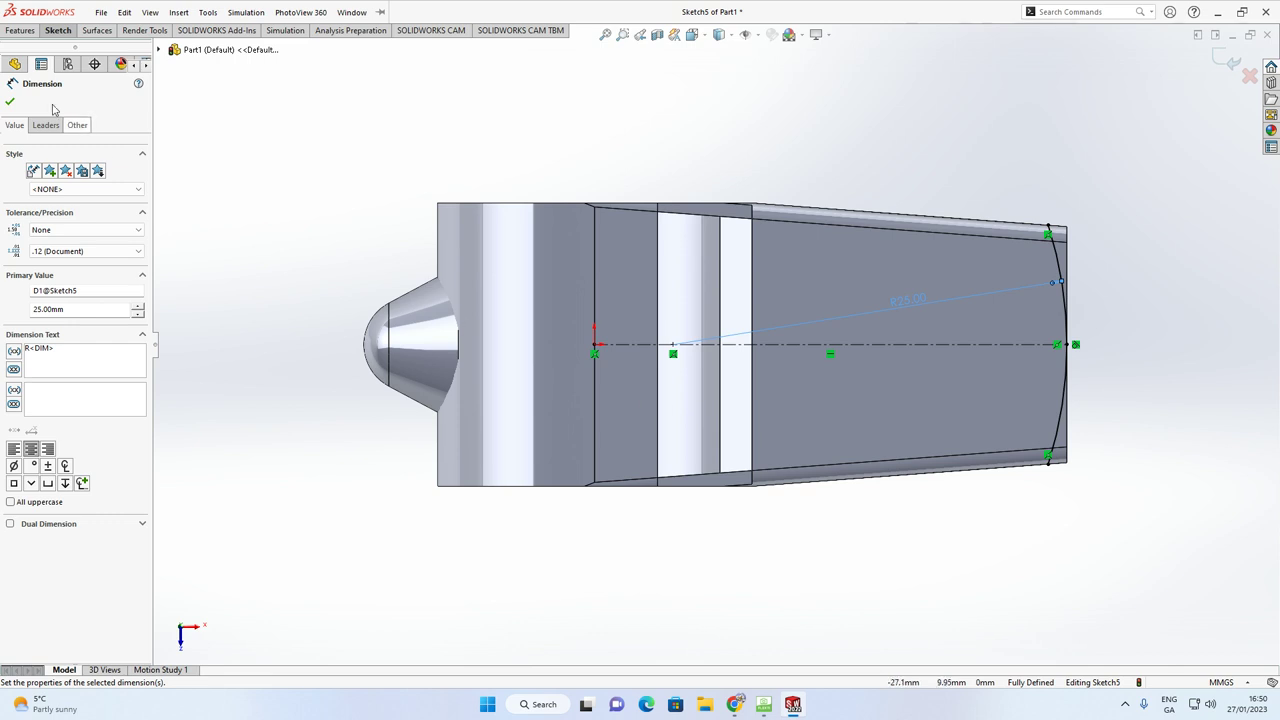
# Cut away the mouthpiece's end outside the arc with an Extruded Cut set to Through All in both directions
pyautogui.moveTo(1078, 385); pyautogui.dragTo(1070, 224, button='middle')
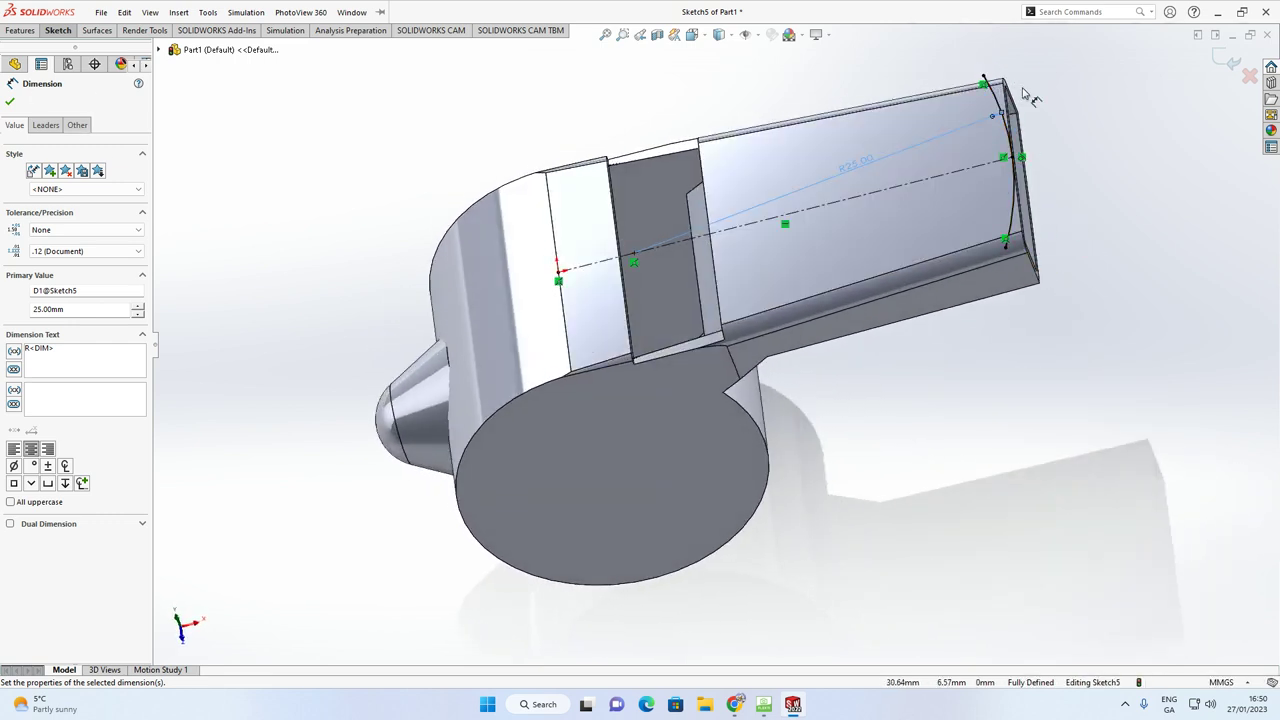
pyautogui.click(19, 32)
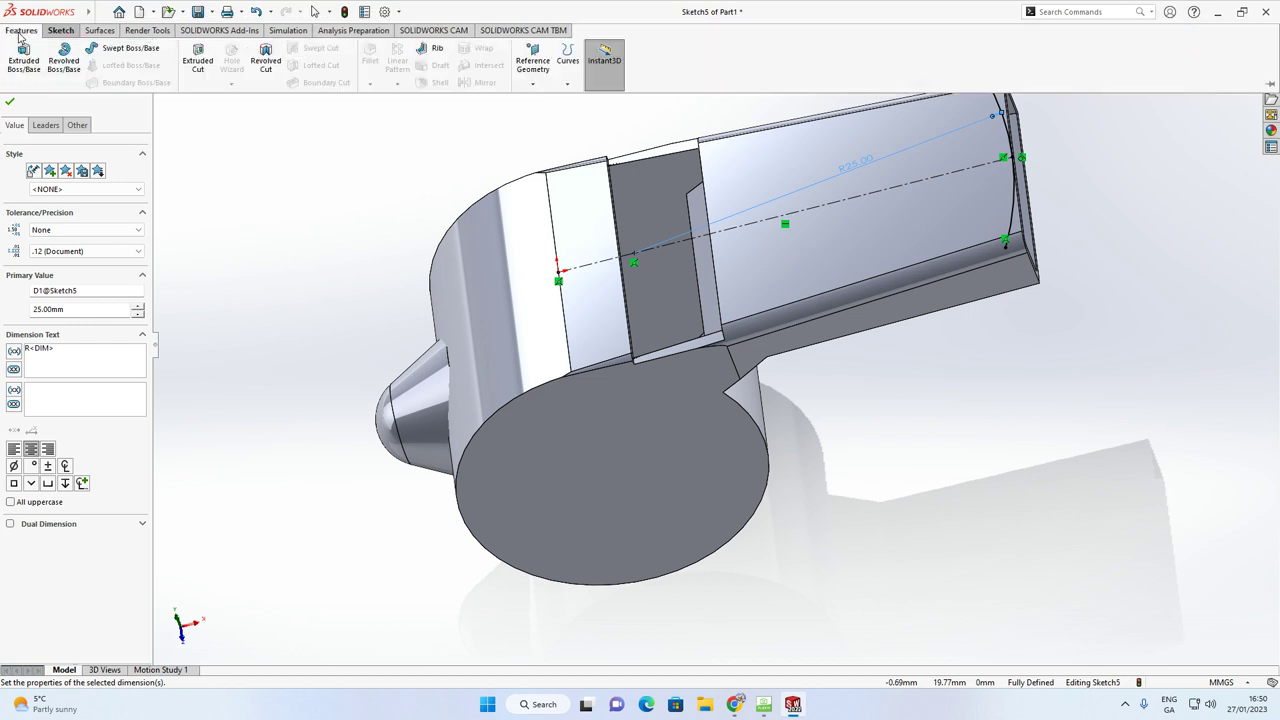
pyautogui.click(204, 70)
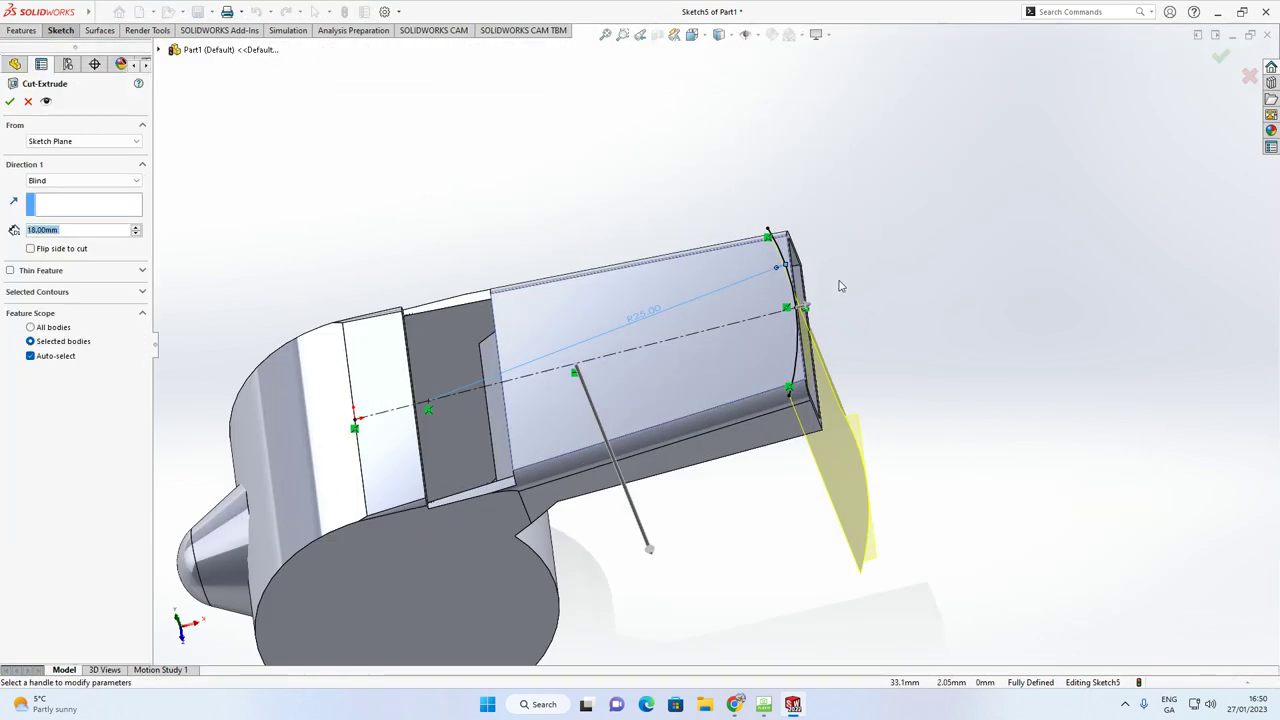
pyautogui.scroll(-3, 841, 270)
pyautogui.moveTo(794, 316); pyautogui.dragTo(788, 247, button='middle')
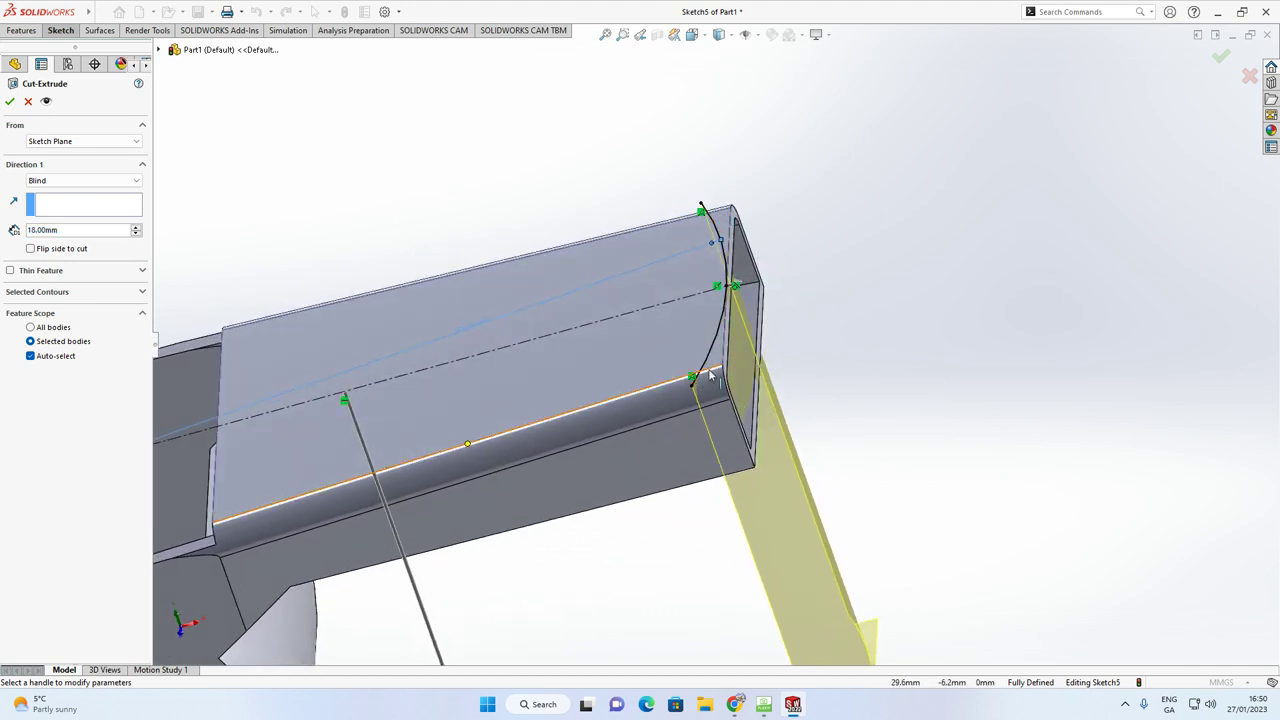
pyautogui.scroll(-3, 725, 258)
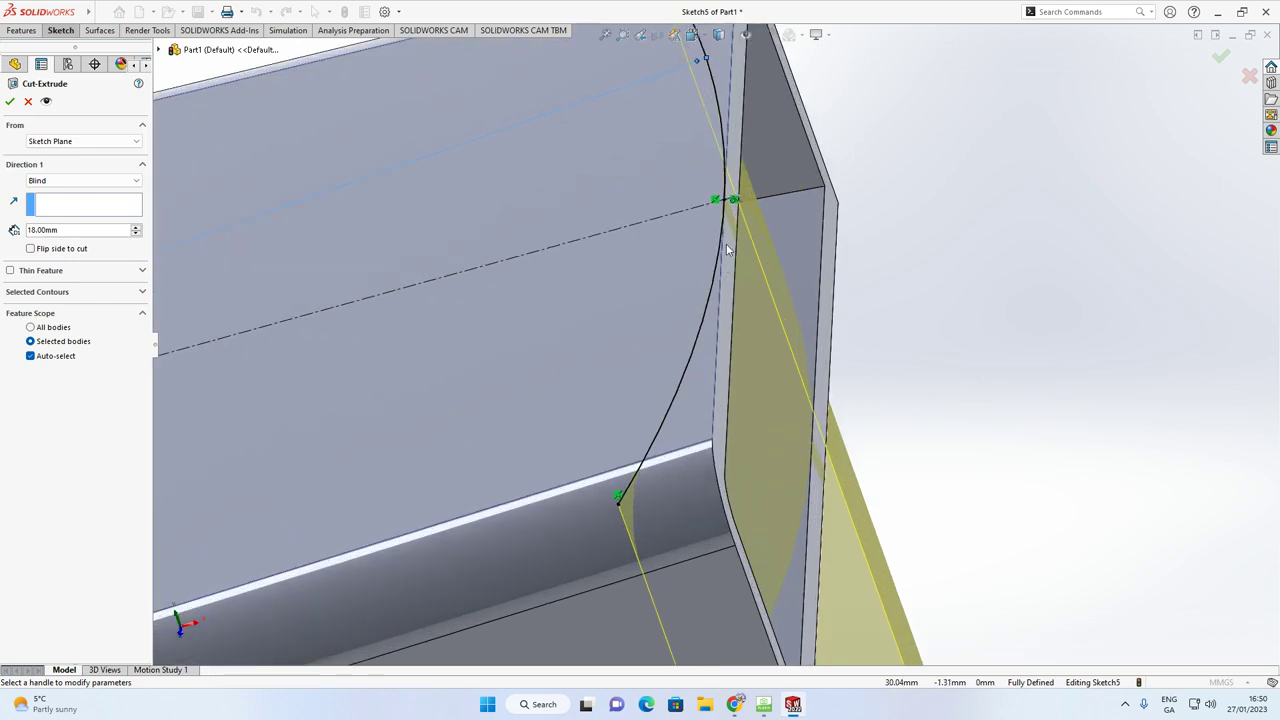
pyautogui.scroll(-1, 735, 197)
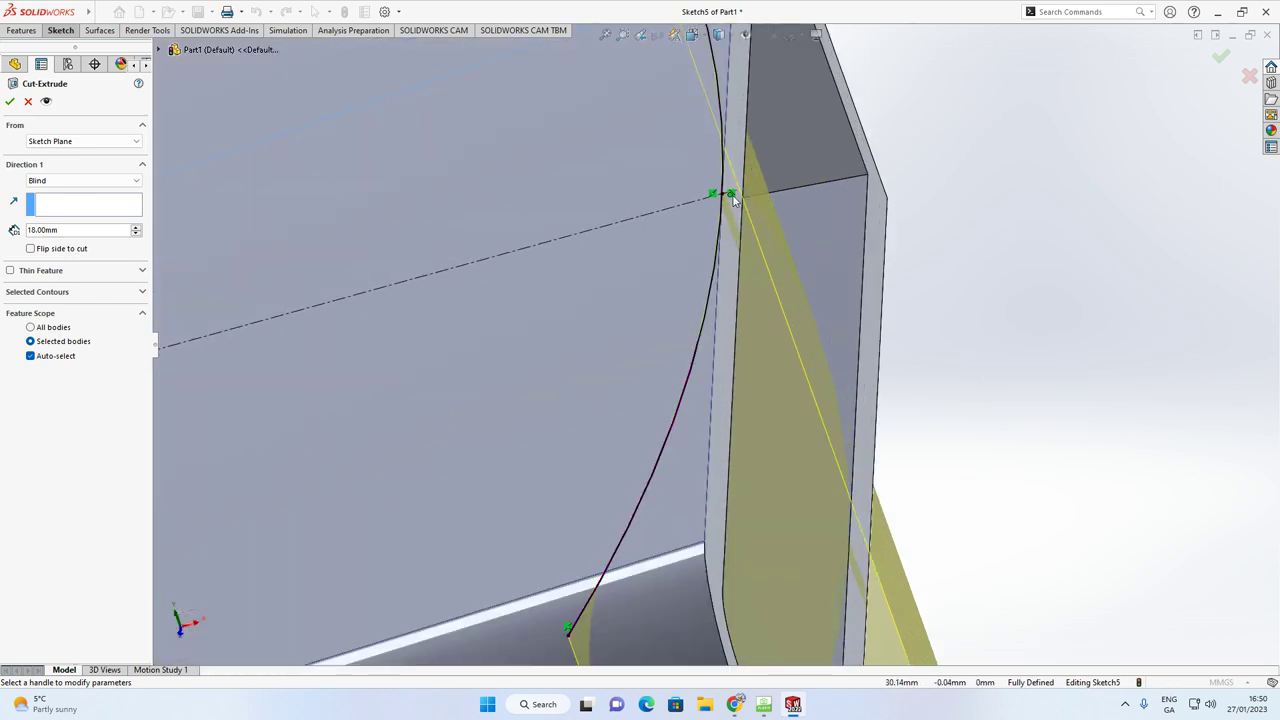
pyautogui.scroll(-2, 730, 200)
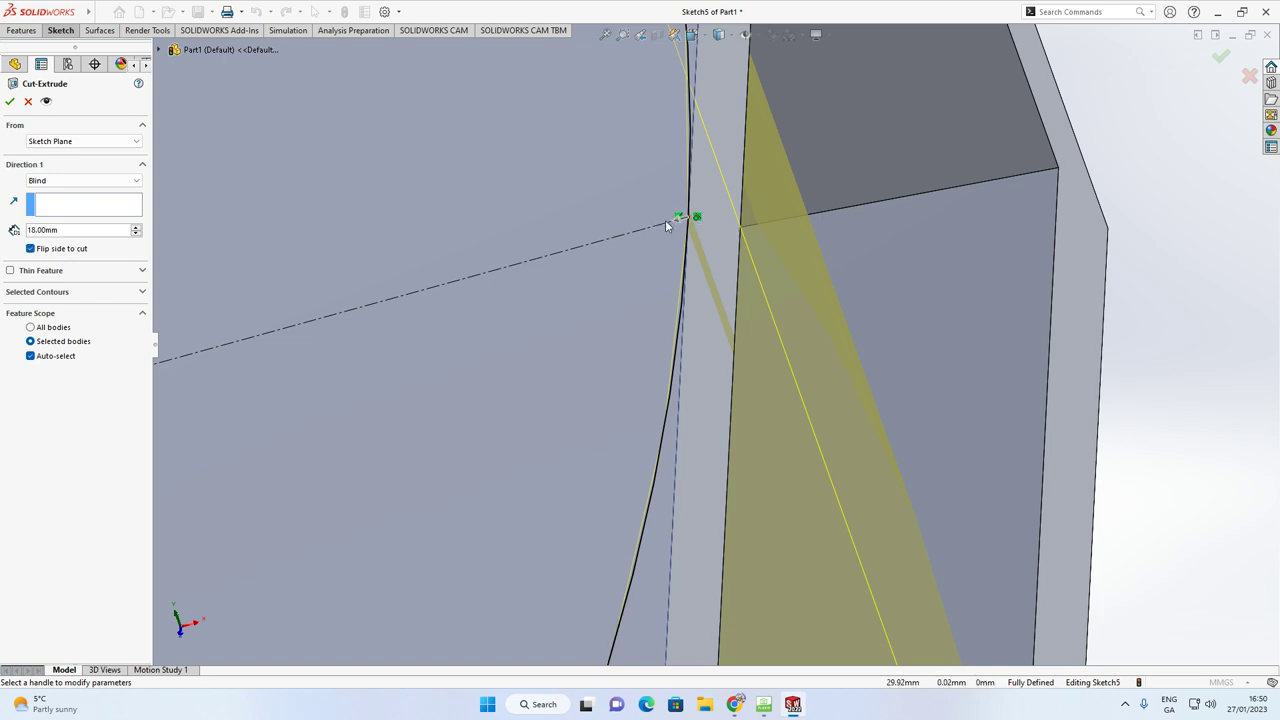
pyautogui.moveTo(672, 222); pyautogui.dragTo(634, 282, button='middle')
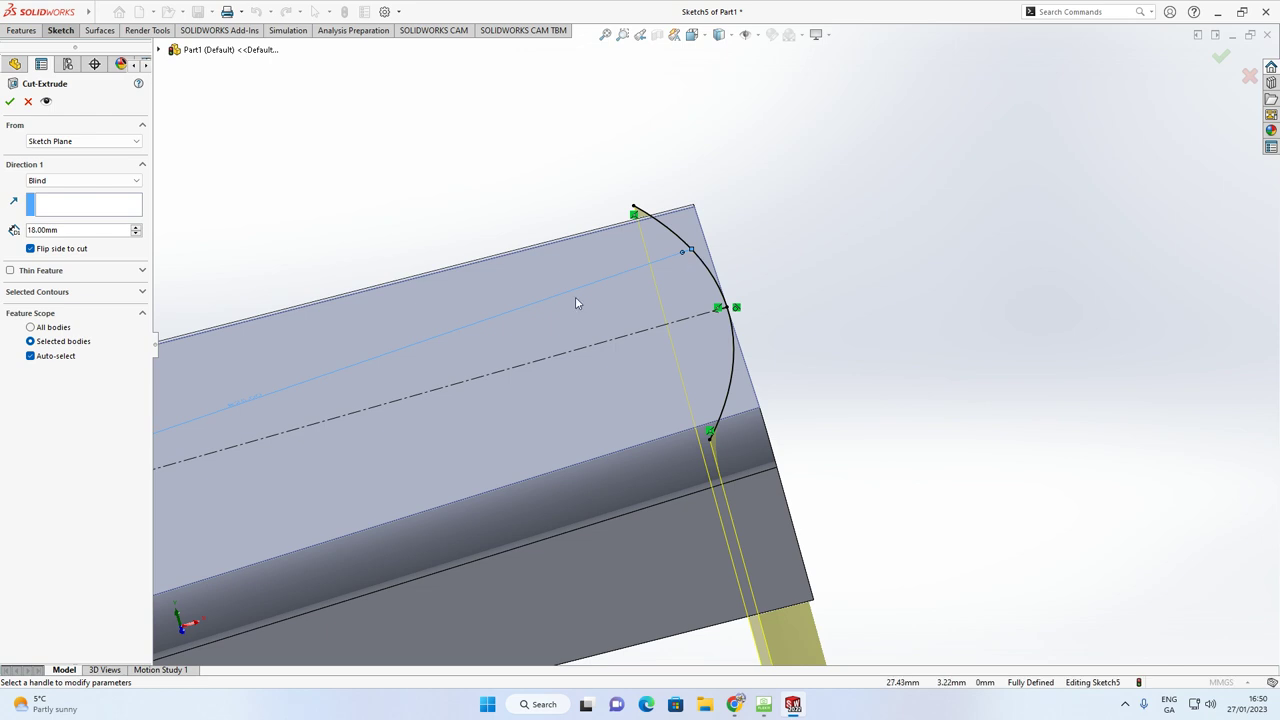
pyautogui.scroll(-4, 727, 328)
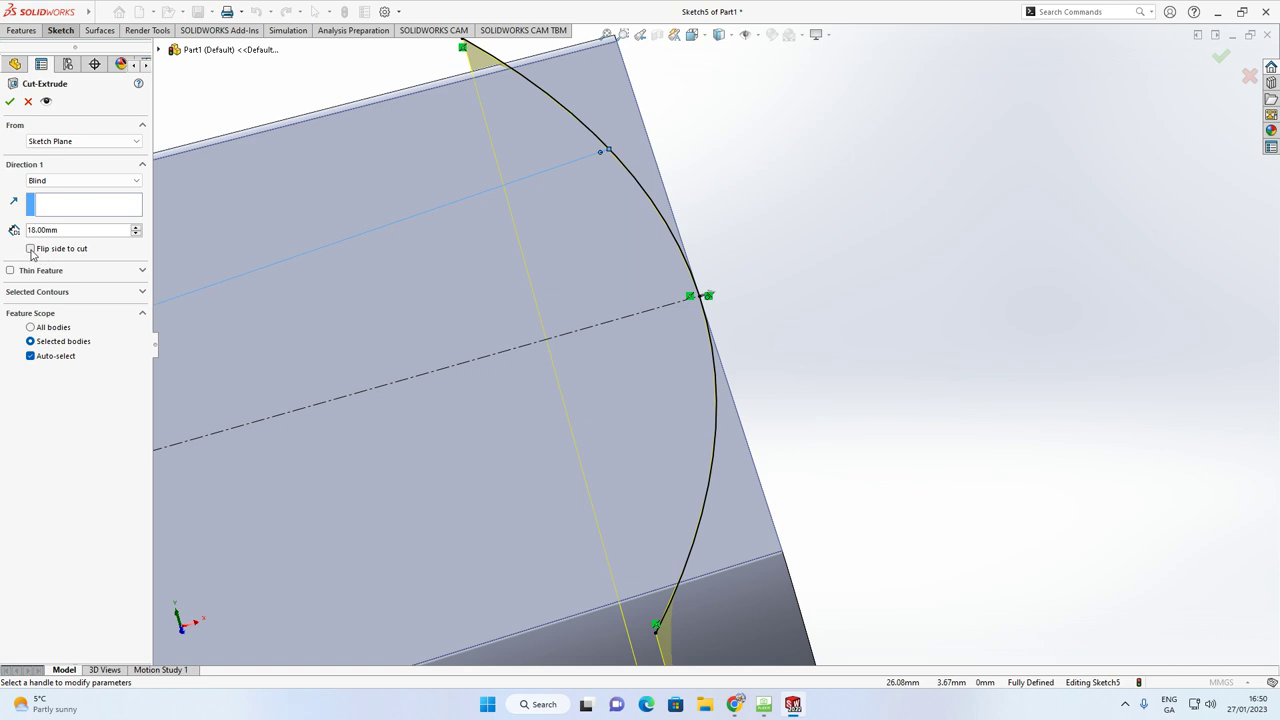
pyautogui.scroll(4, 767, 283)
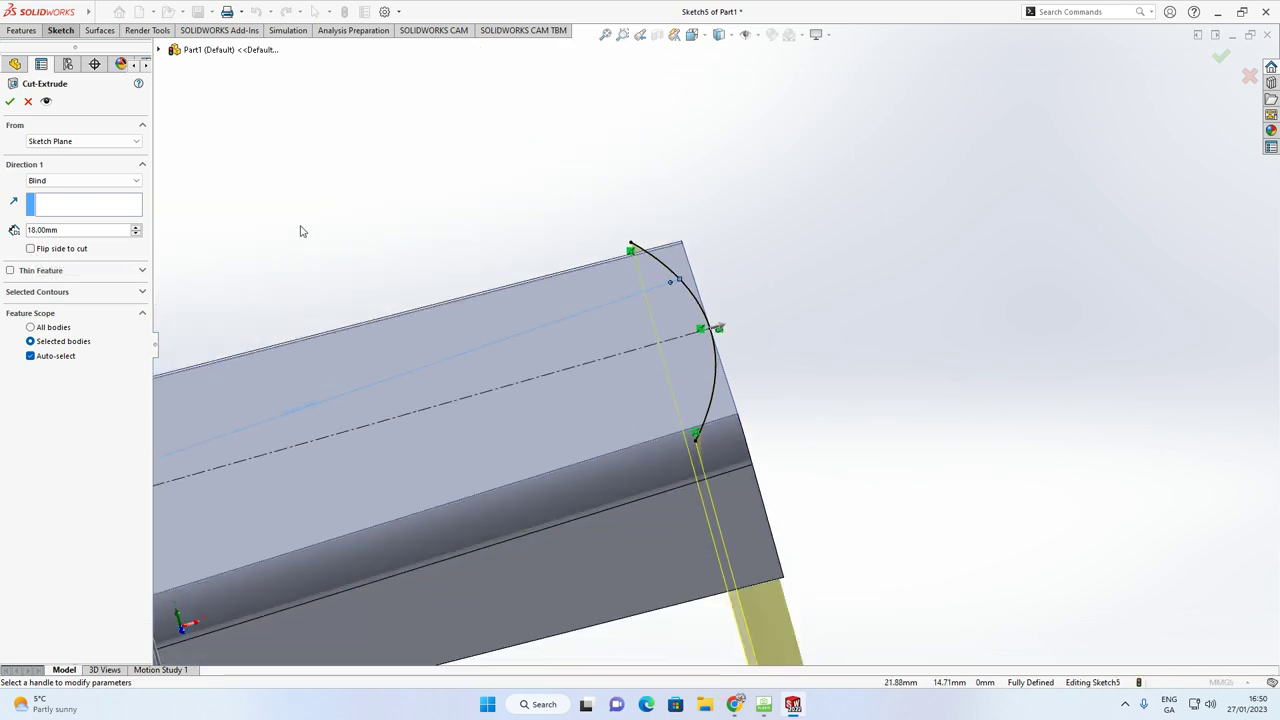
pyautogui.click(87, 182)
pyautogui.click(80, 204)
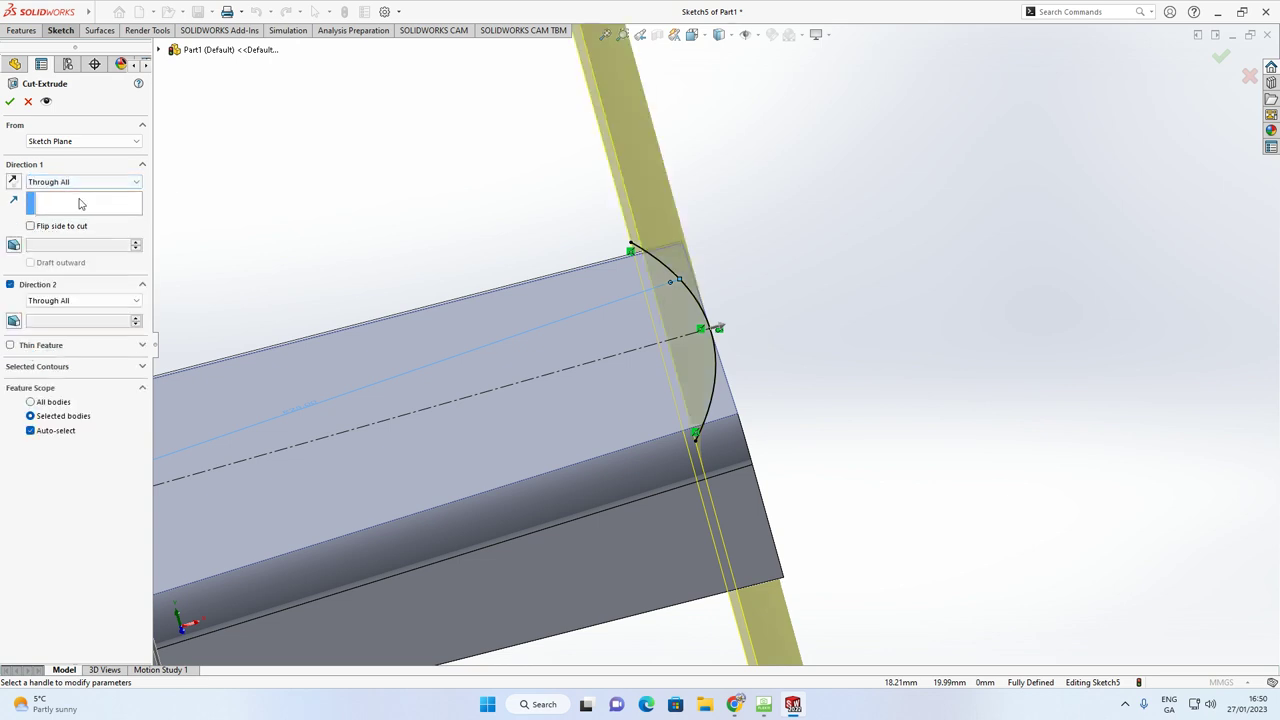
pyautogui.click(9, 105)
pyautogui.moveTo(760, 310)
pyautogui.mouseDown(button='middle')
pyautogui.moveTo(790, 360)
pyautogui.moveTo(742, 430)
pyautogui.mouseUp(button='middle')
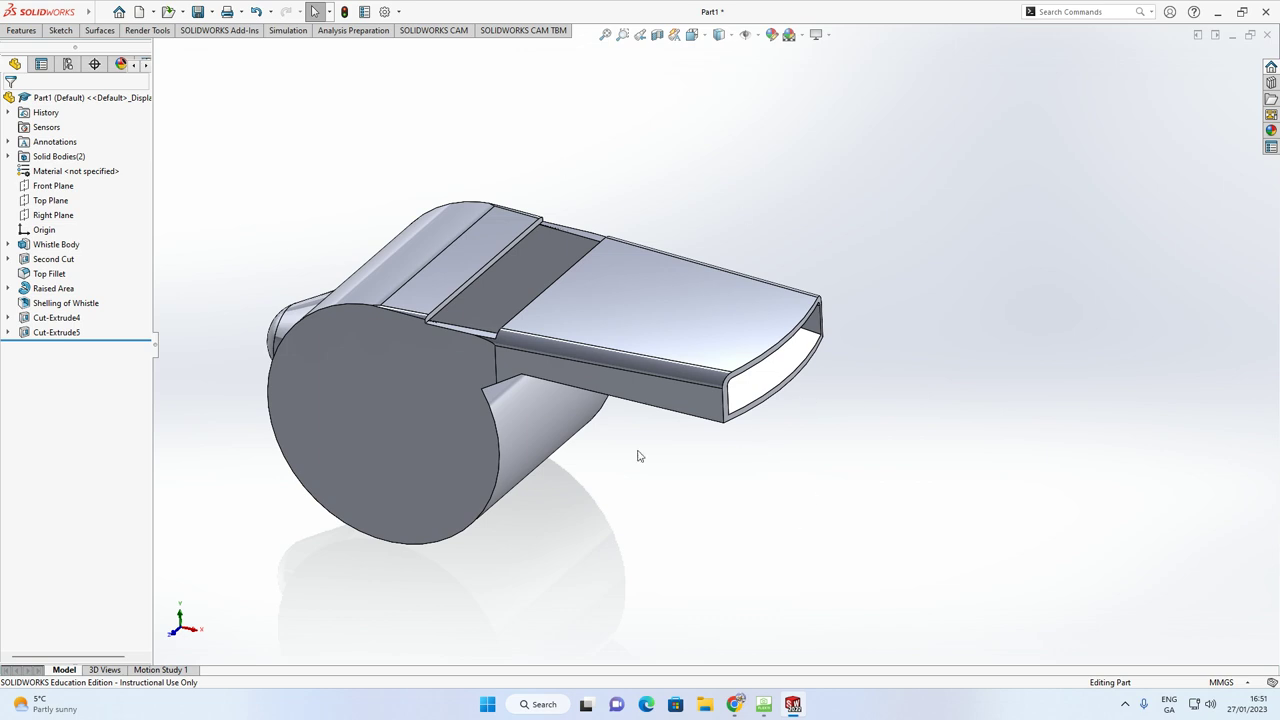
# Rename the top opening's cut feature as Whistle Opening
pyautogui.click(57, 318)
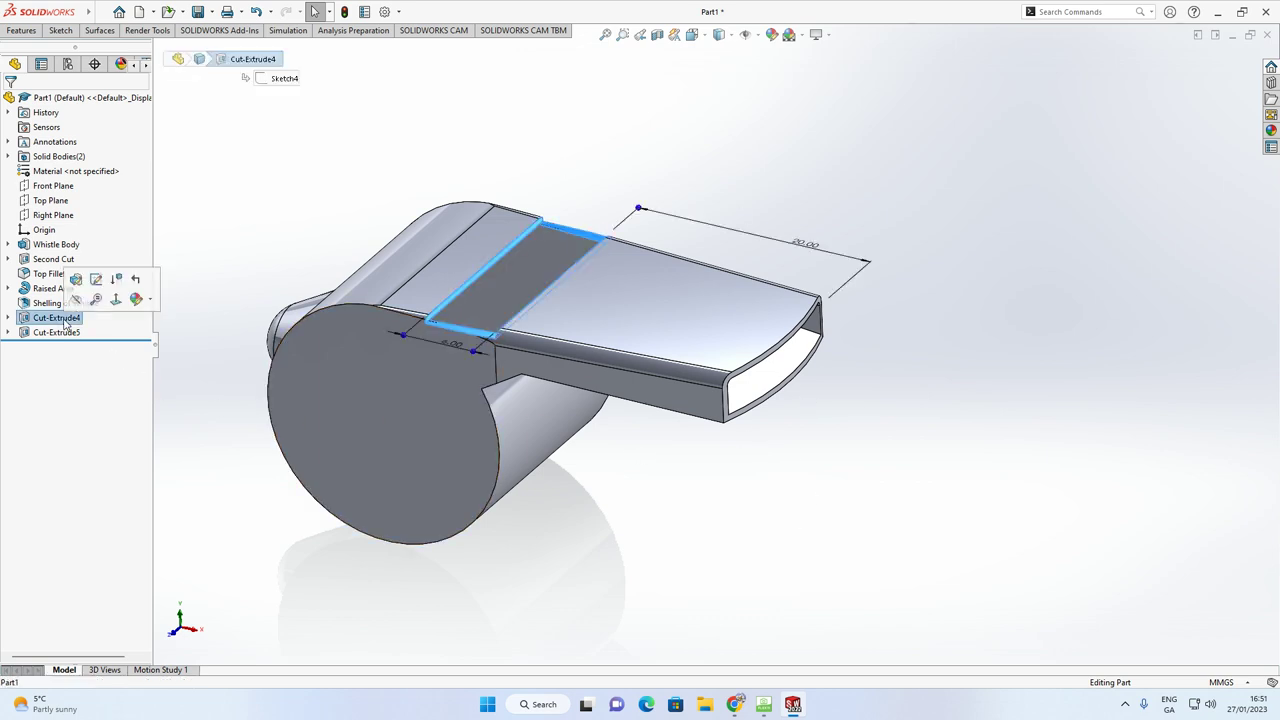
pyautogui.click(64, 320)
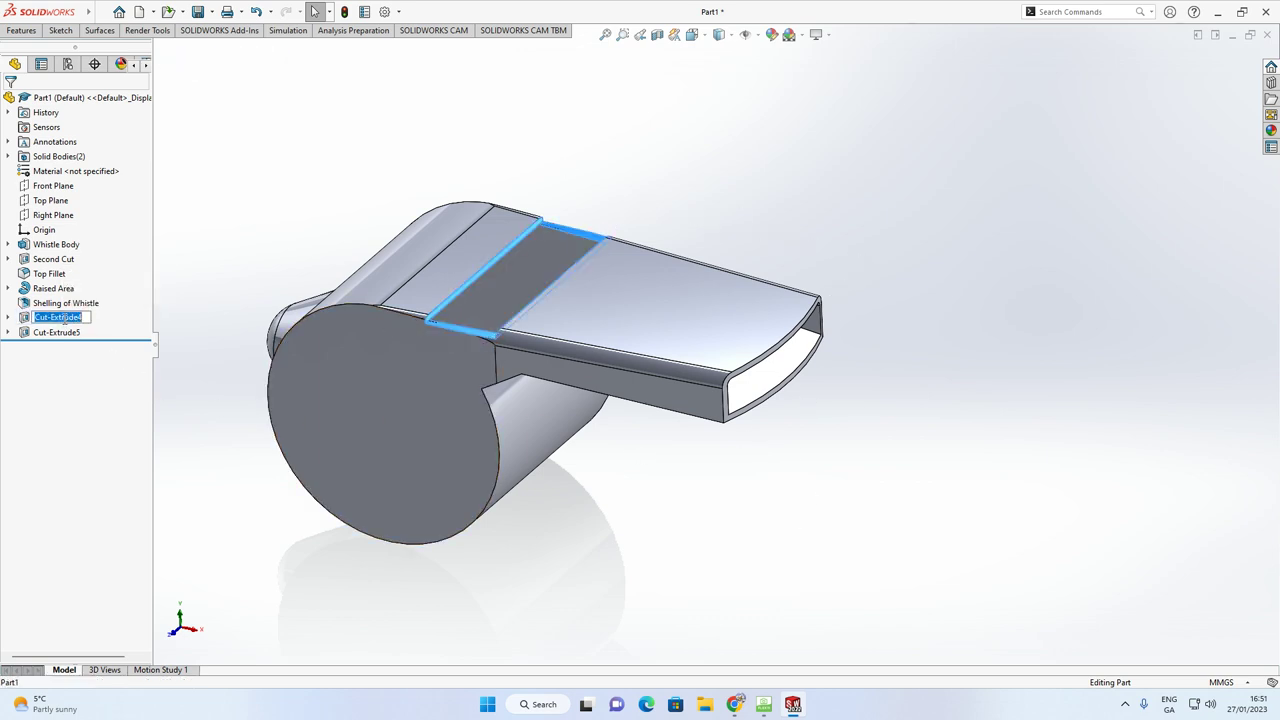
pyautogui.press('BackSpace')
pyautogui.press('Return')
# Rename the curved mouthpiece end's cut feature as Third Cut
pyautogui.click(62, 332)
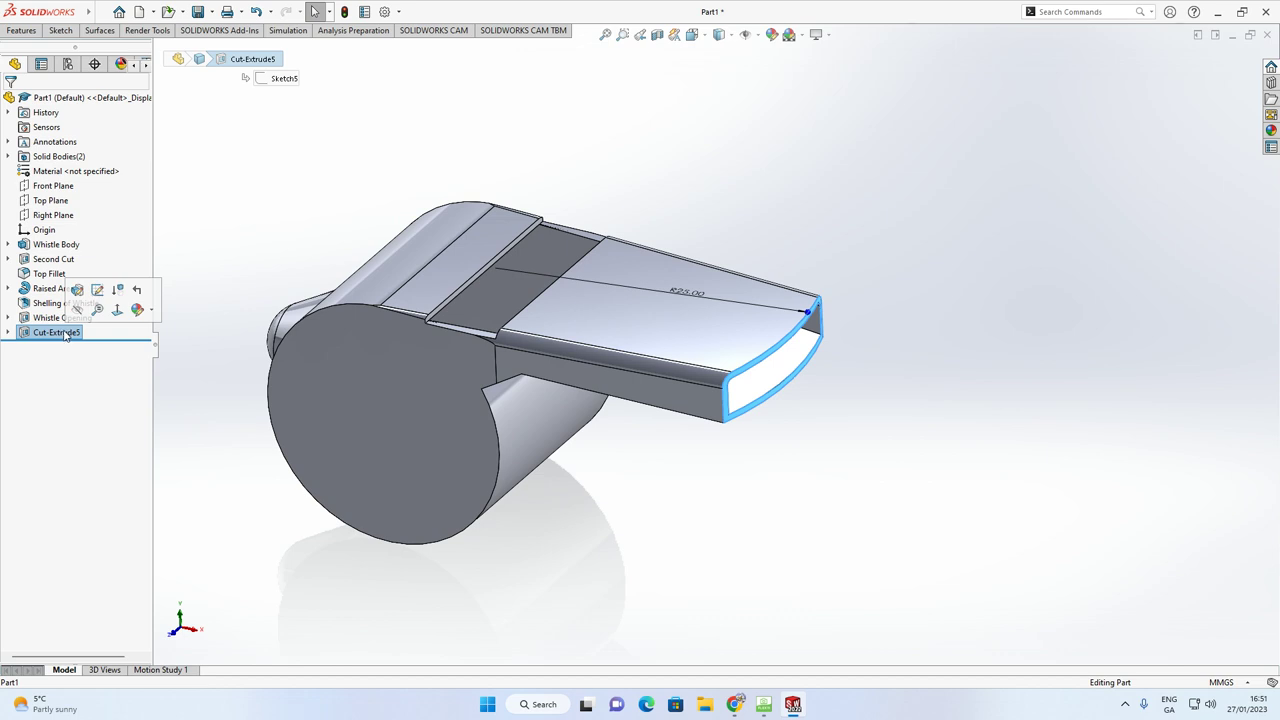
pyautogui.click(53, 259)
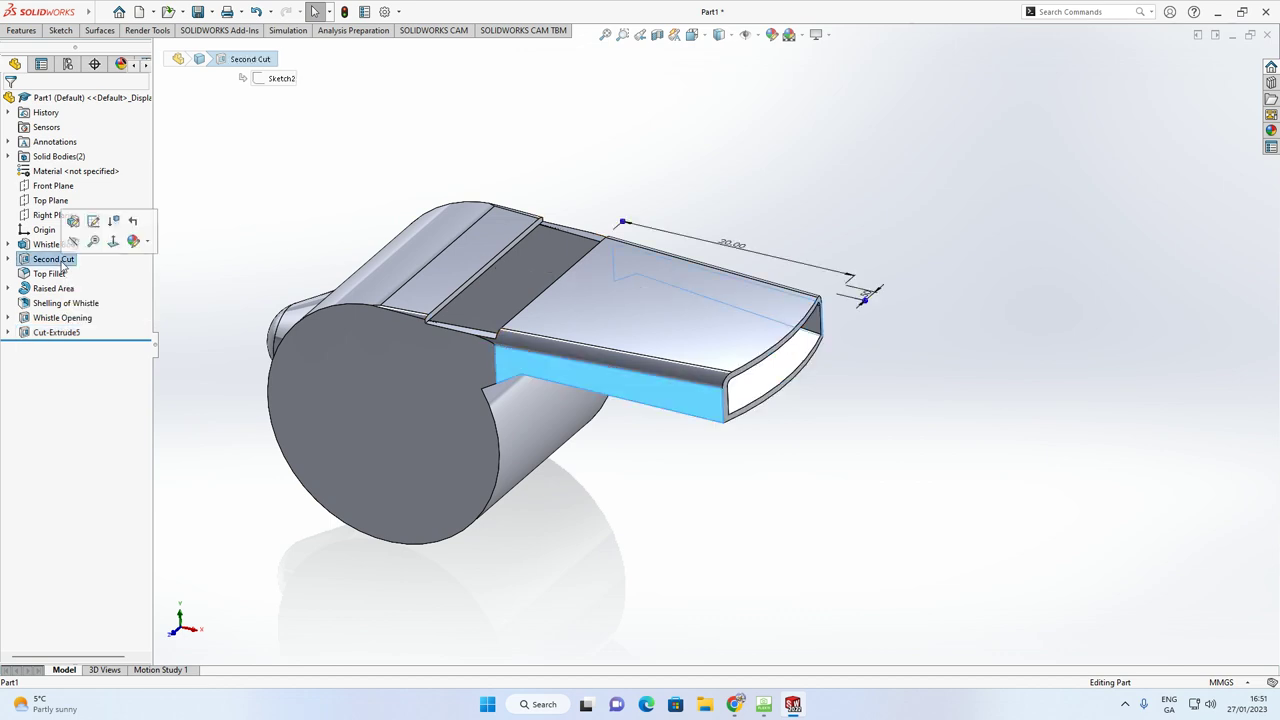
pyautogui.click(50, 333)
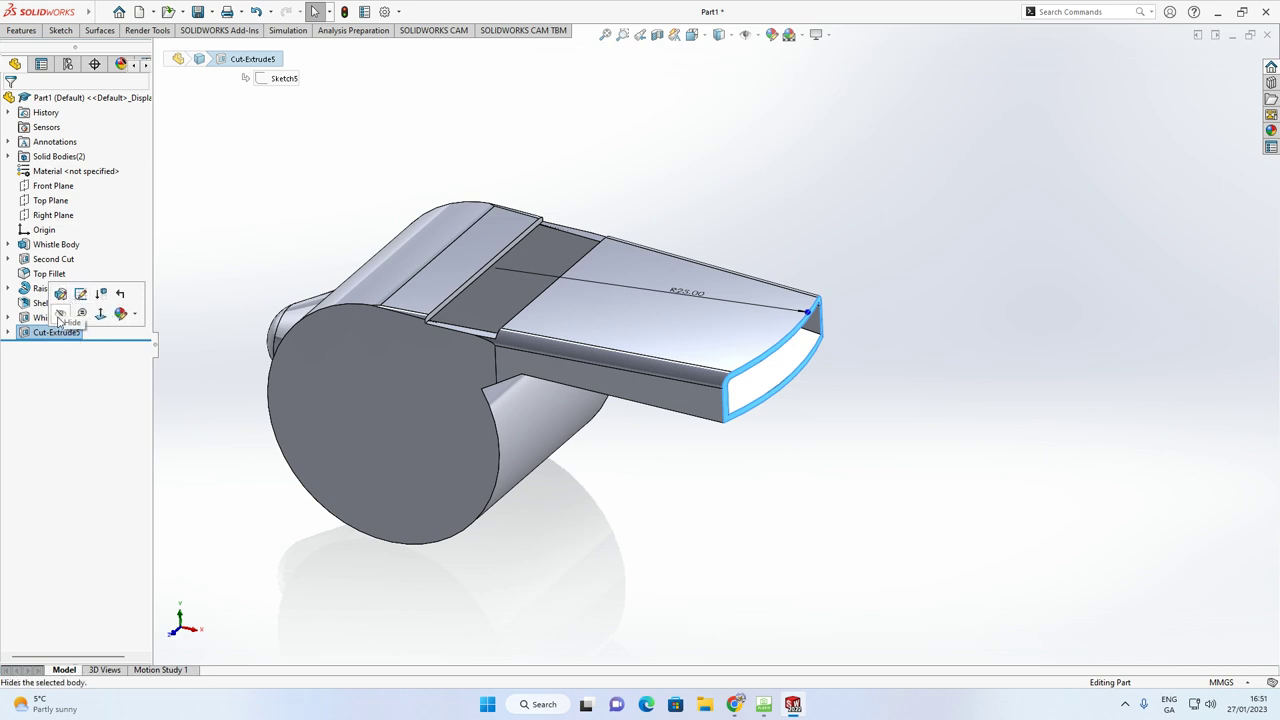
pyautogui.click(64, 334)
pyautogui.write('Third Cut')
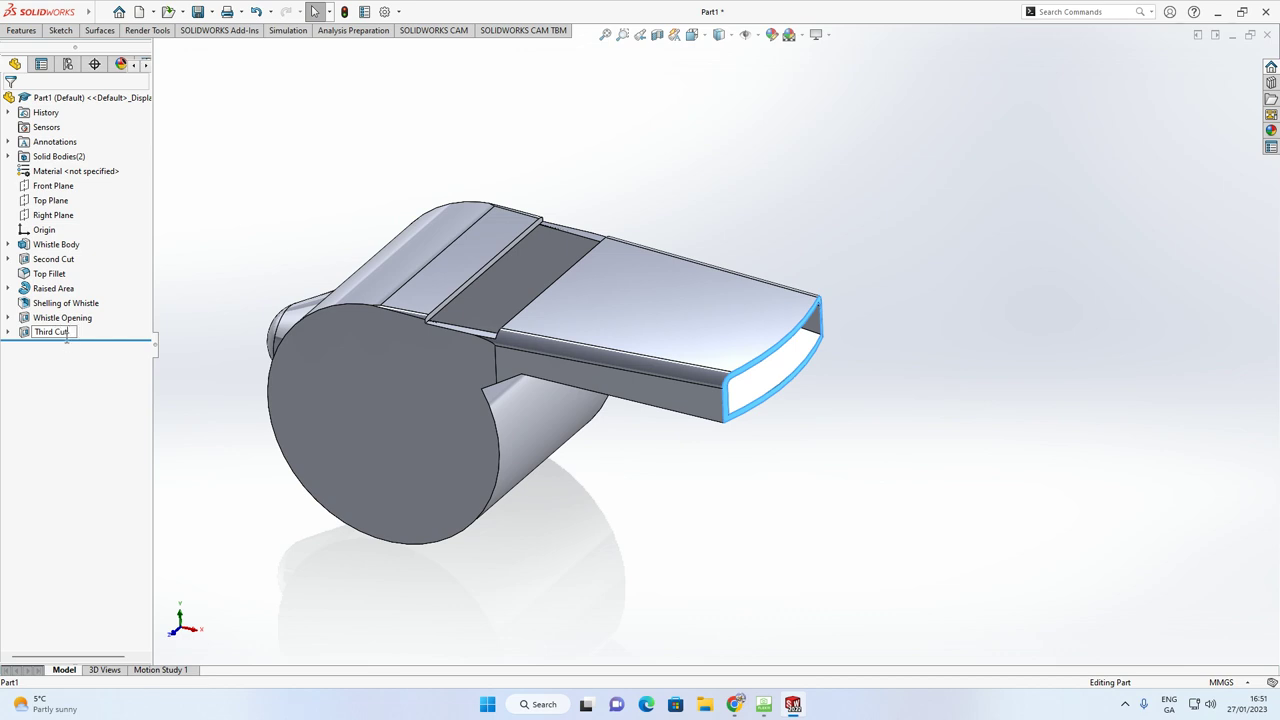
pyautogui.press('Return')
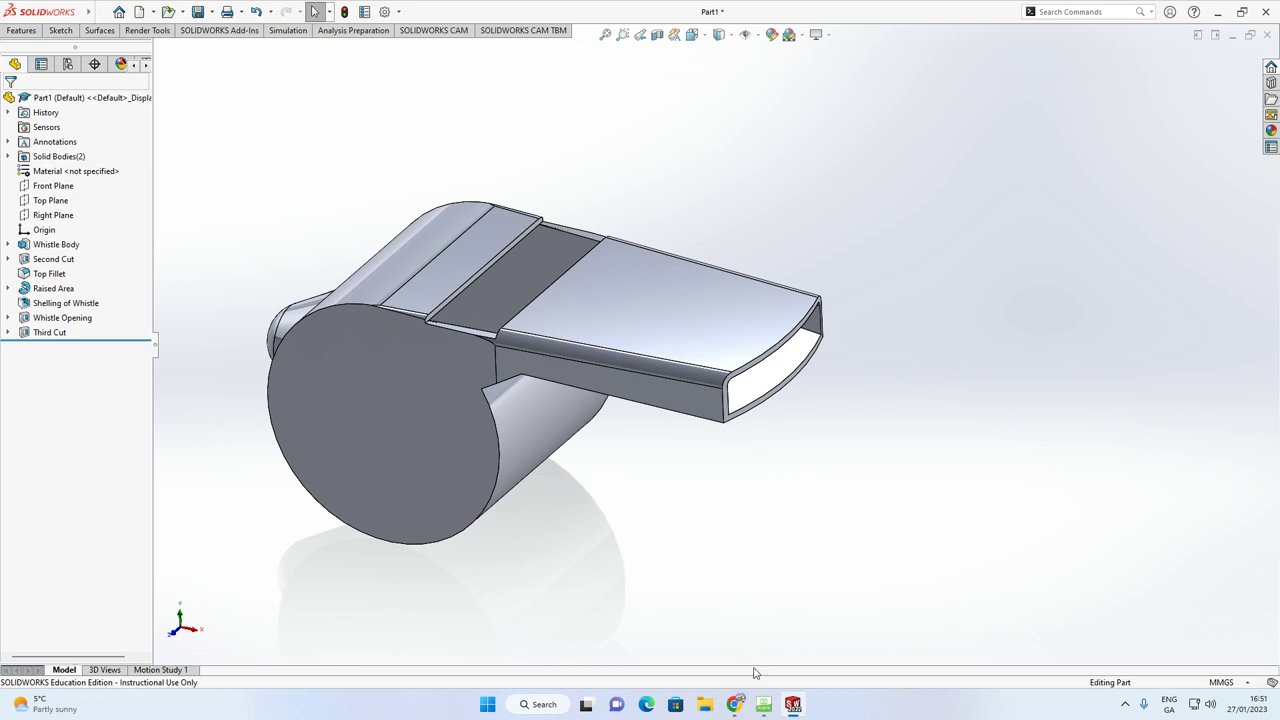
# Check the hole instructions in HoverCam and, back in SOLIDWORKS, sketch a horizontal centerline on the Front Plane from the origin to the raised area's rounded tip
pyautogui.click(763, 704)
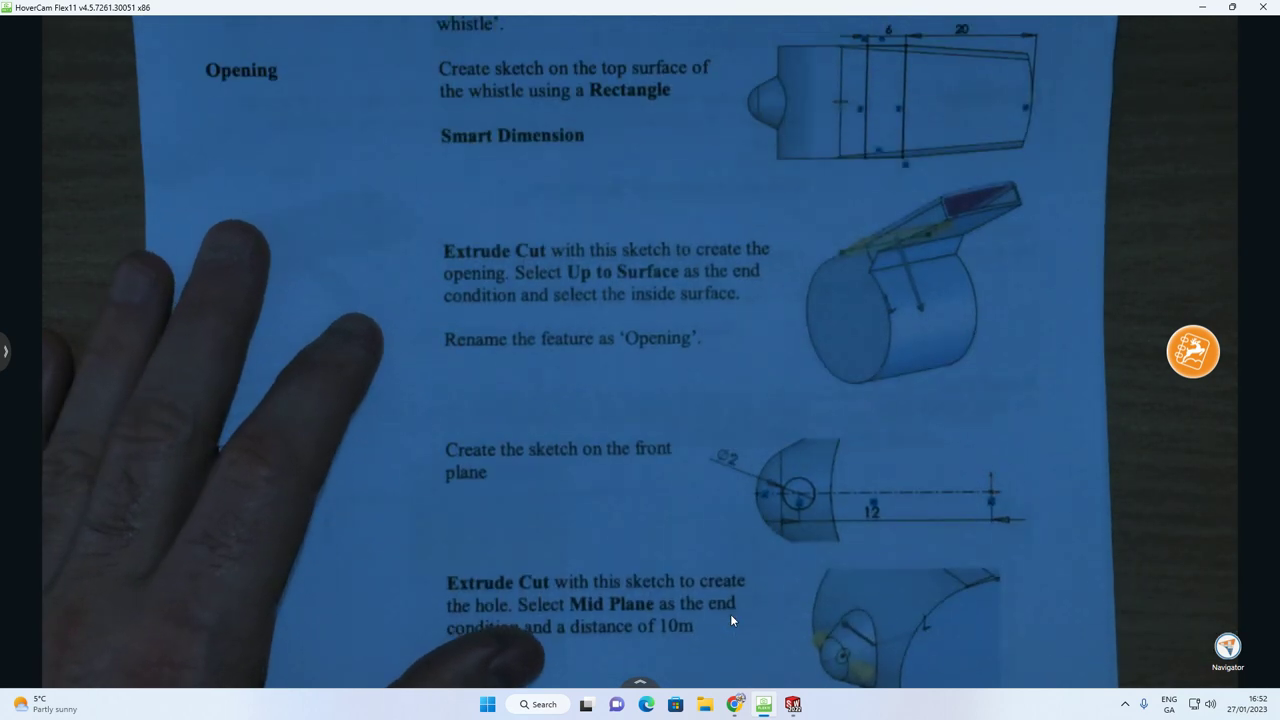
pyautogui.click(793, 706)
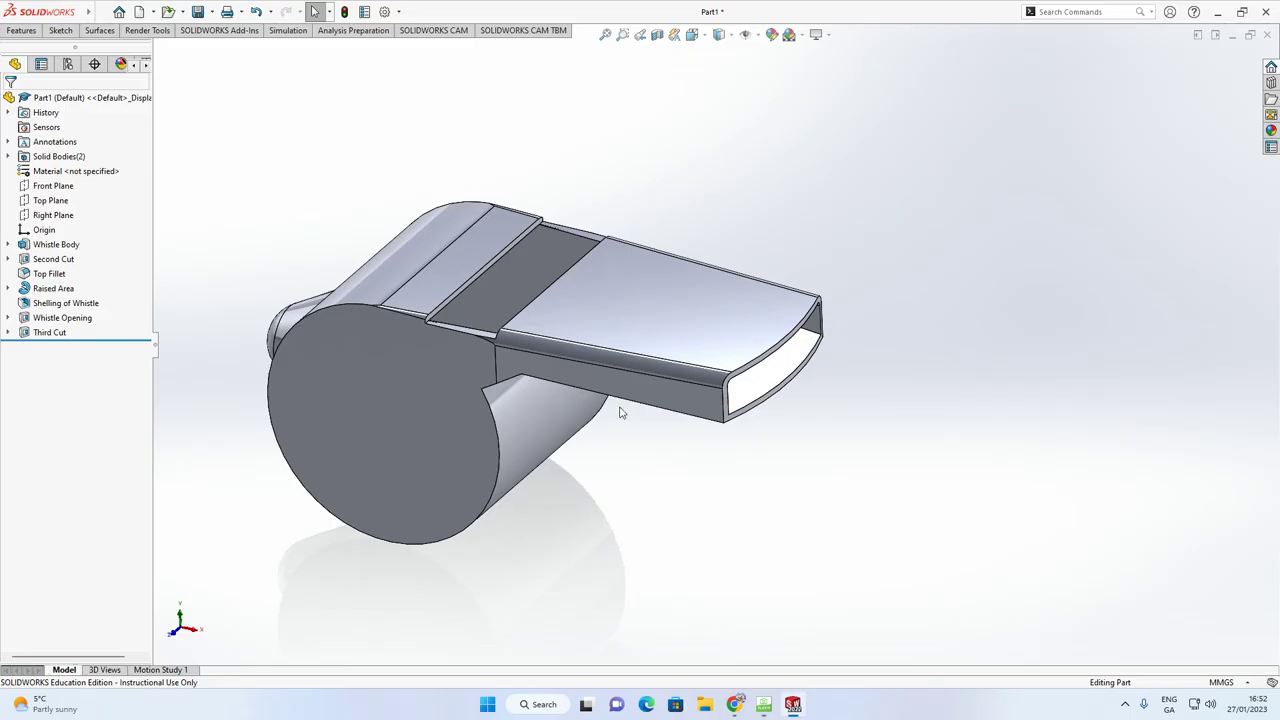
pyautogui.click(55, 186)
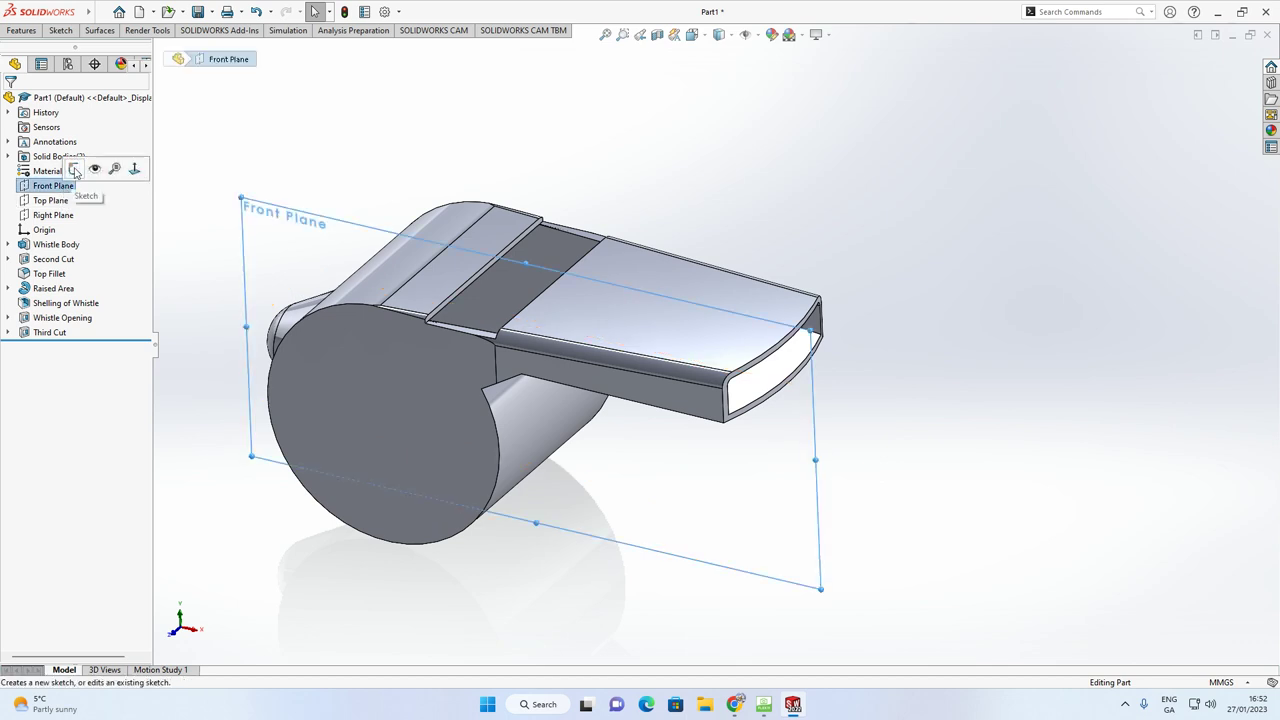
pyautogui.click(75, 169)
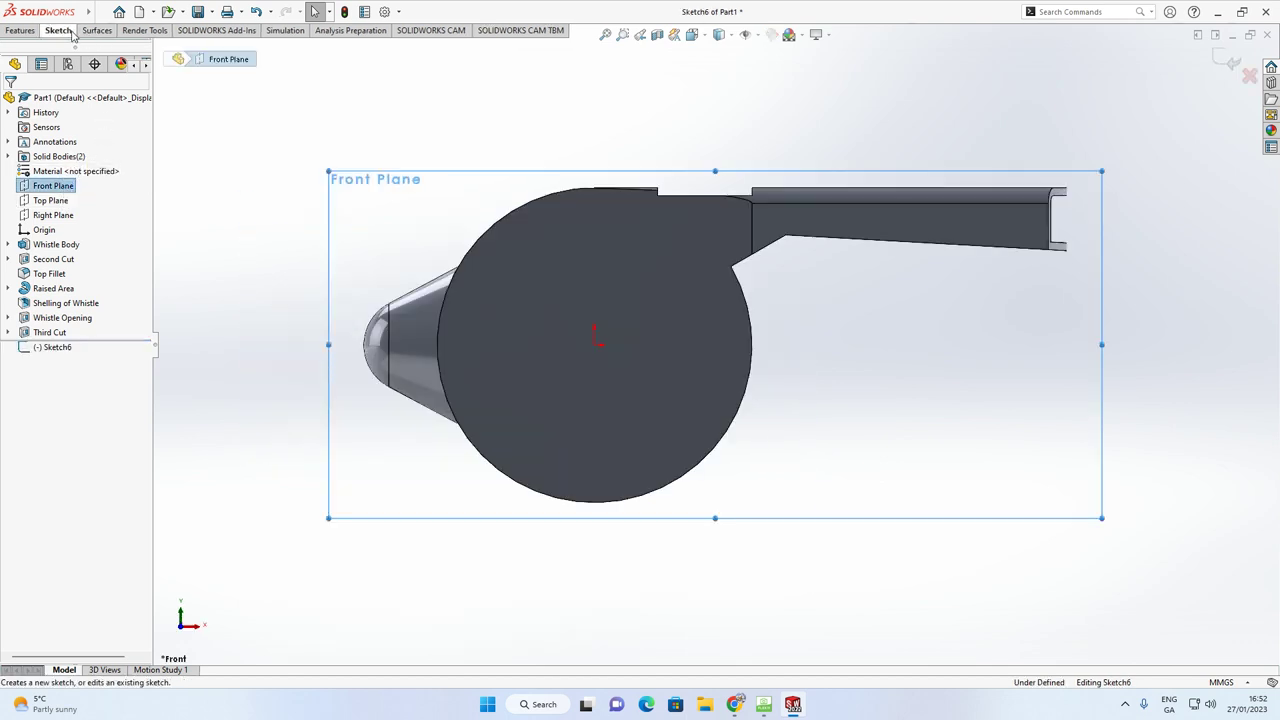
pyautogui.click(66, 33)
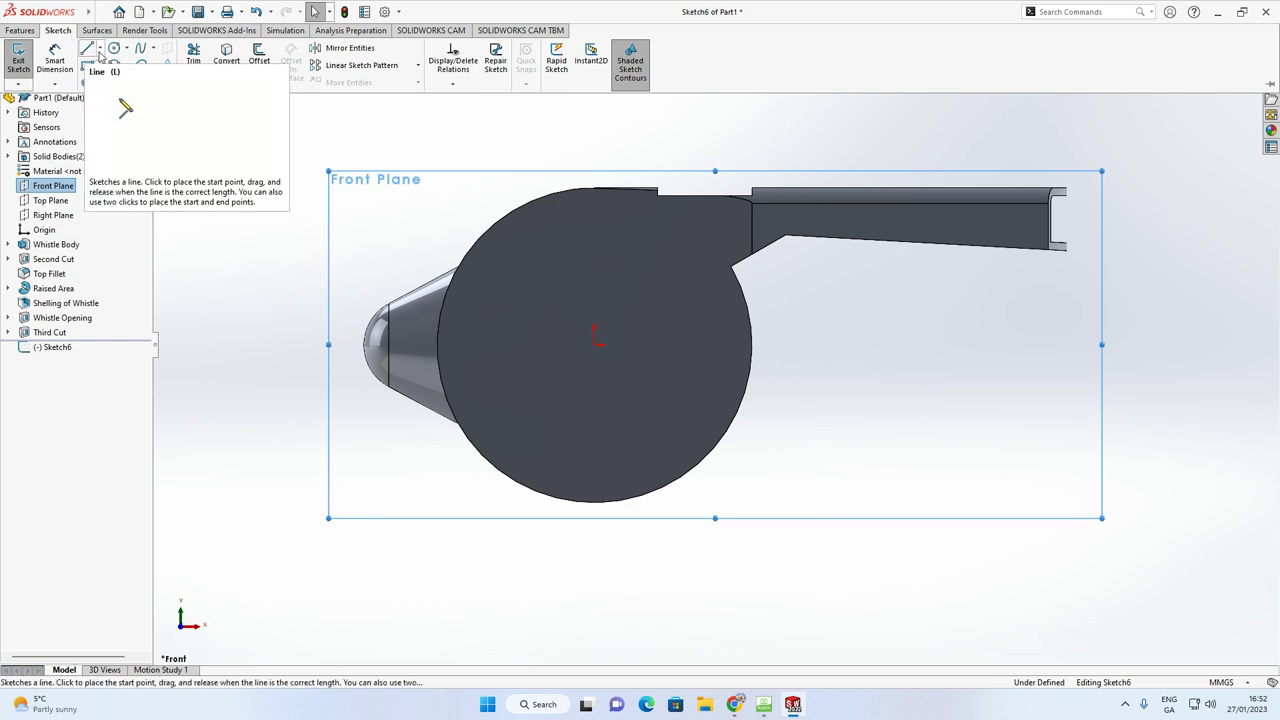
pyautogui.click(99, 50)
pyautogui.click(110, 78)
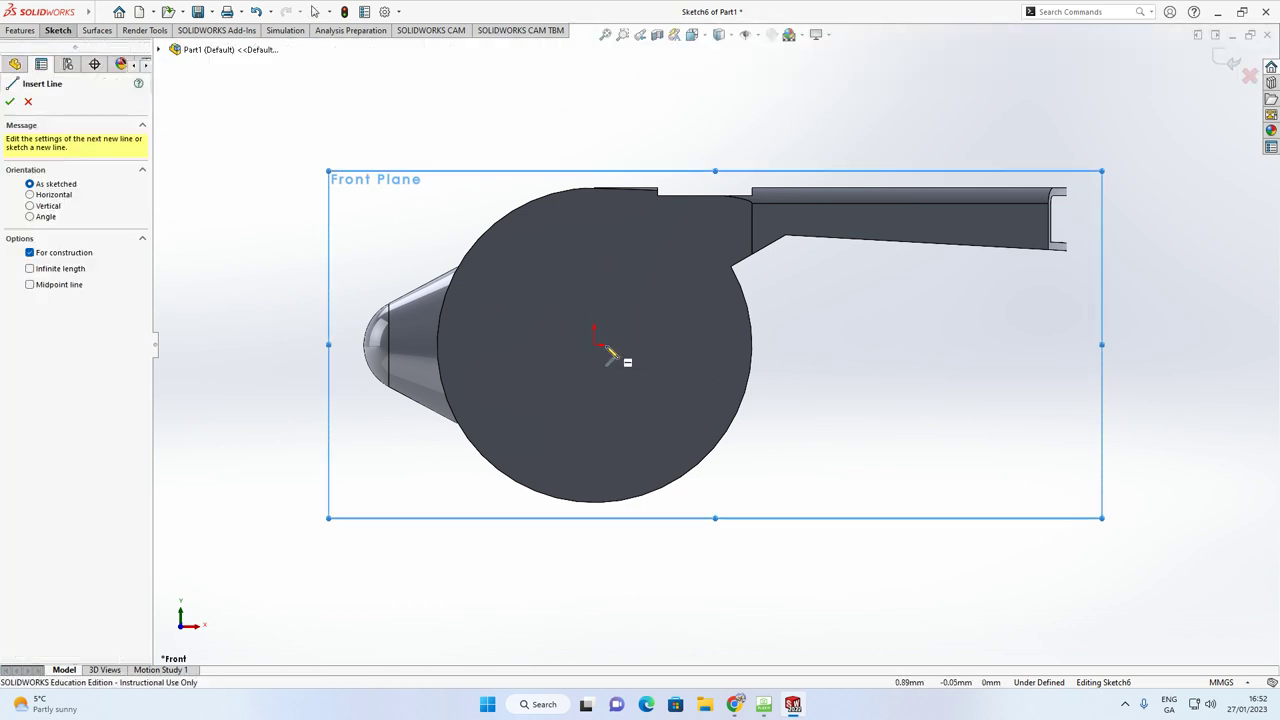
pyautogui.click(597, 346)
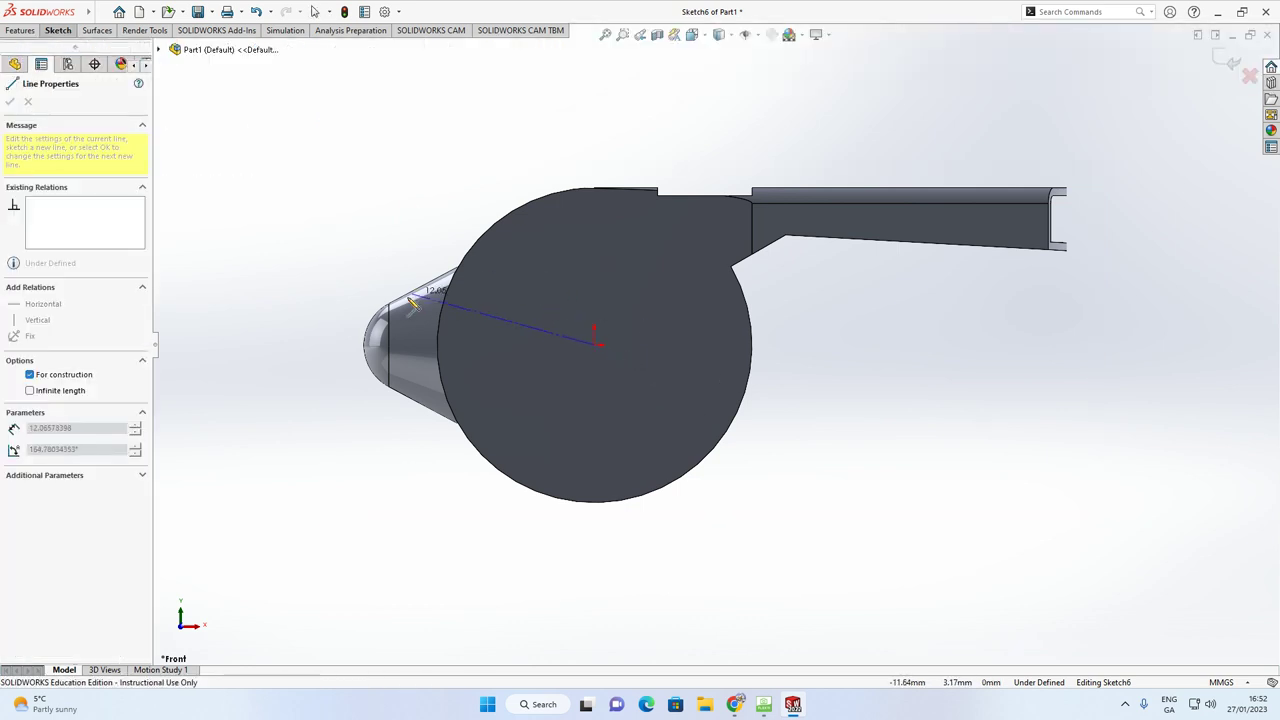
pyautogui.click(364, 344)
pyautogui.press('Escape')
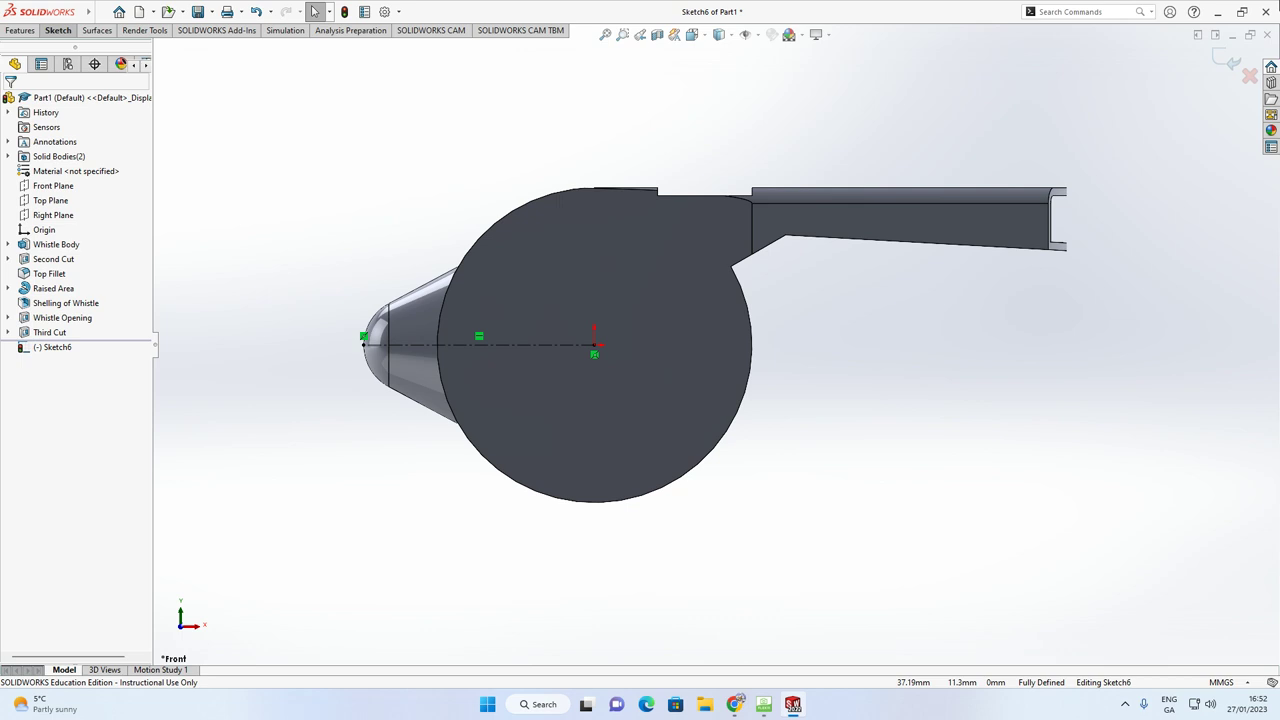
# Sketch a circle of about 1 mm radius centred on the centerline, within the conical raised area
pyautogui.click(58, 30)
pyautogui.click(113, 49)
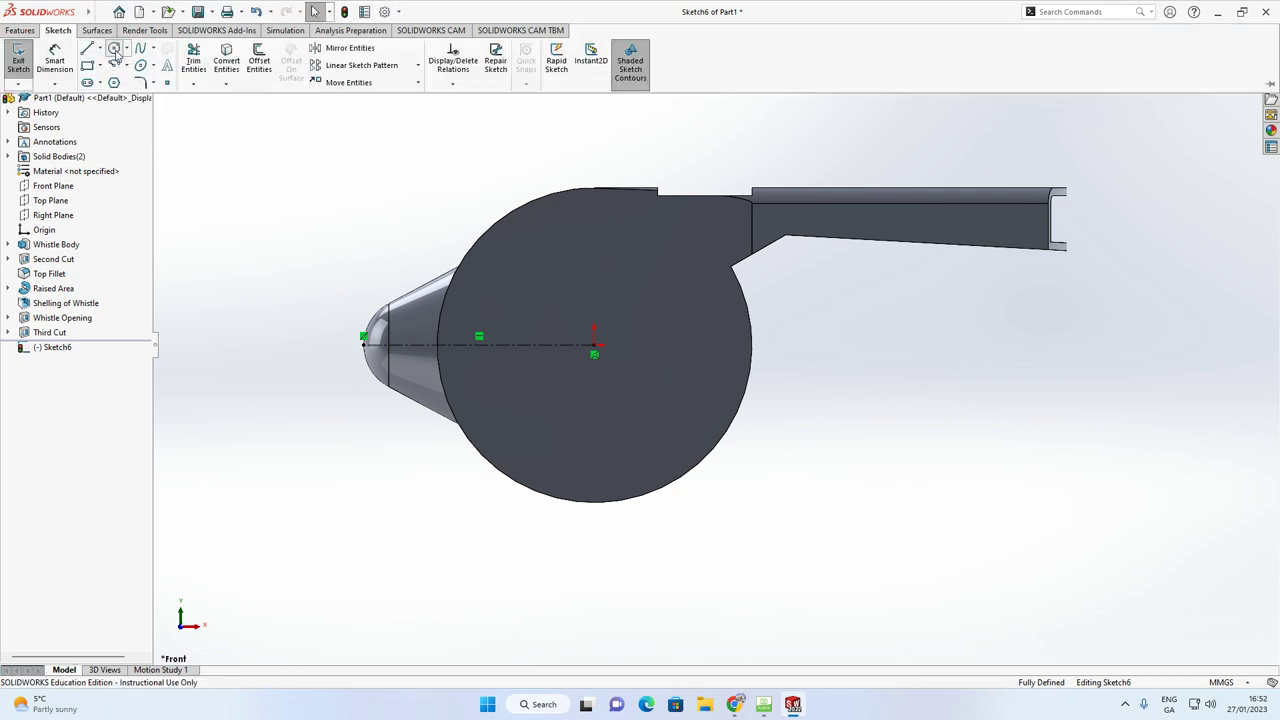
pyautogui.click(415, 345)
pyautogui.click(431, 350)
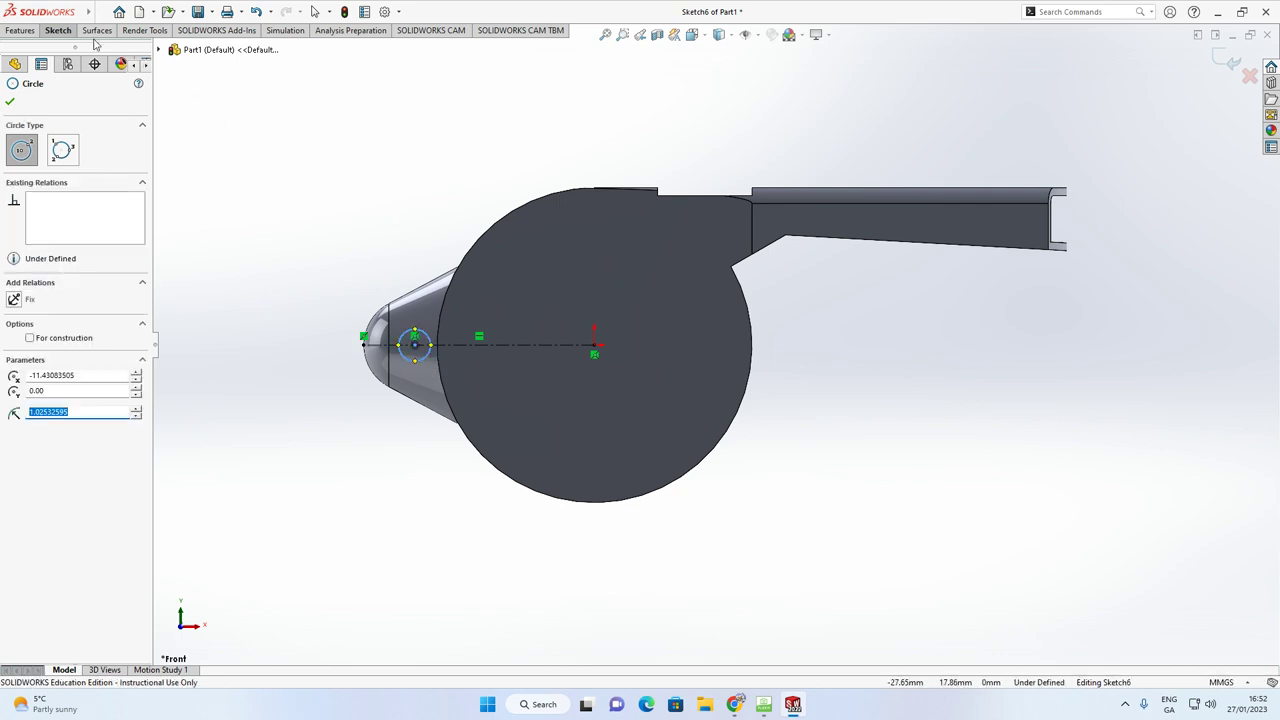
# Dimension the circle's diameter as 2 mm
pyautogui.click(58, 30)
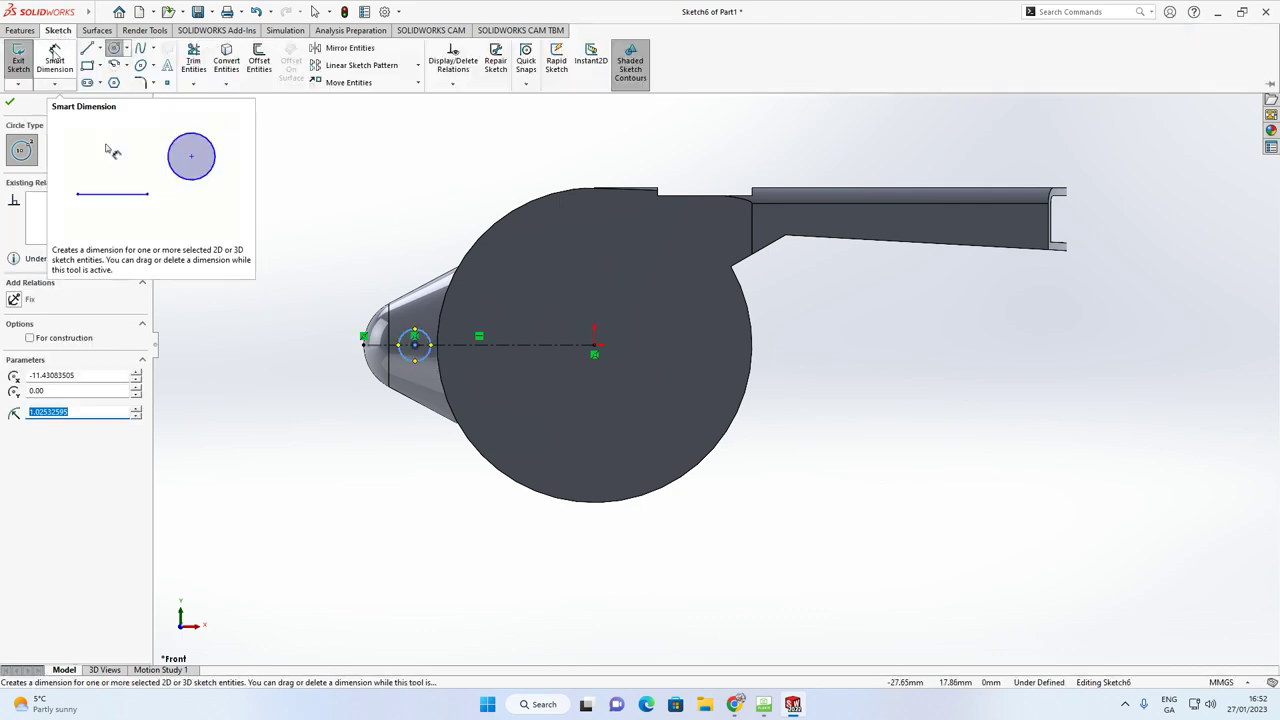
pyautogui.click(55, 62)
pyautogui.click(404, 358)
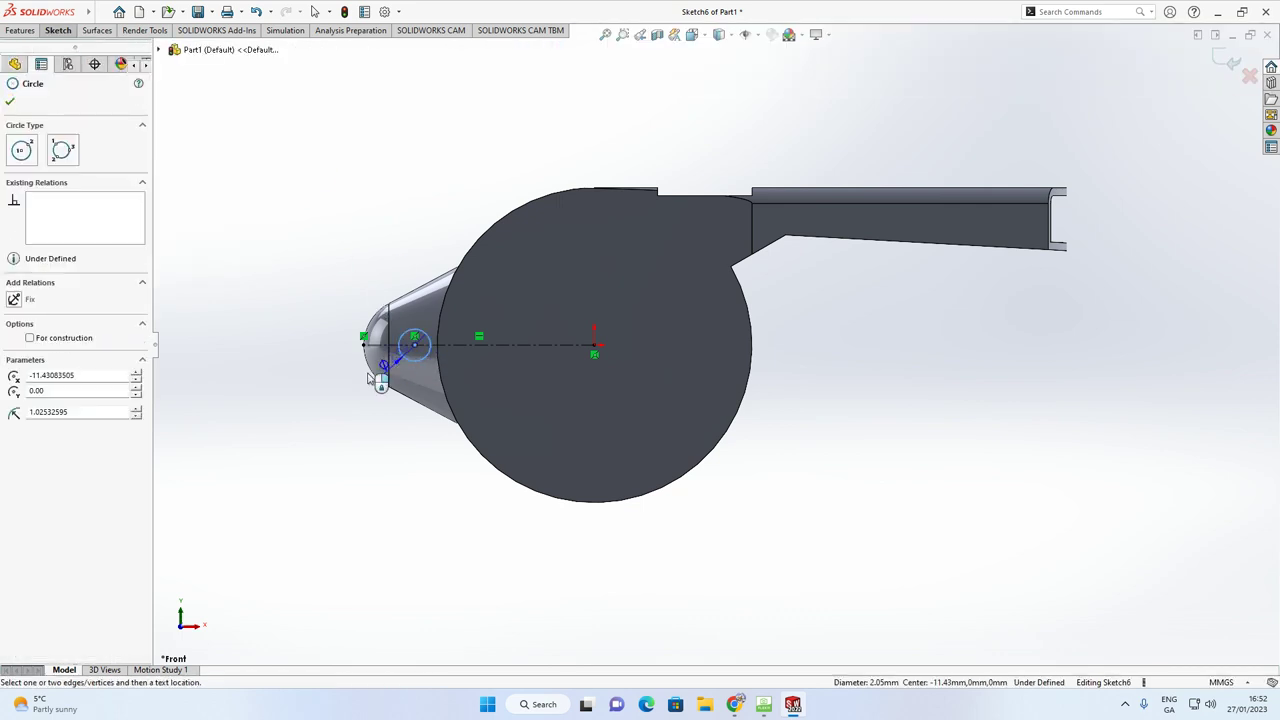
pyautogui.click(328, 420)
pyautogui.write('2')
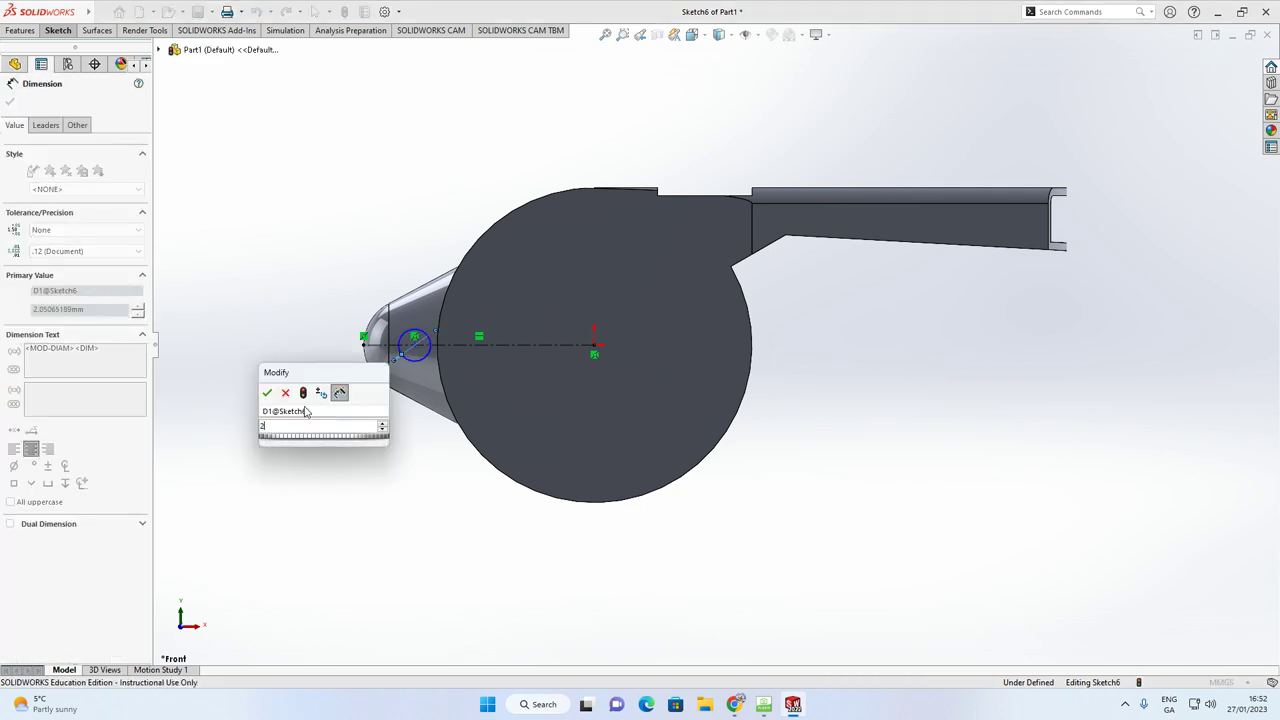
pyautogui.press('Return')
# Dimension the horizontal distance from the circle's centre to the origin as 12 mm
pyautogui.scroll(-5, 440, 335)
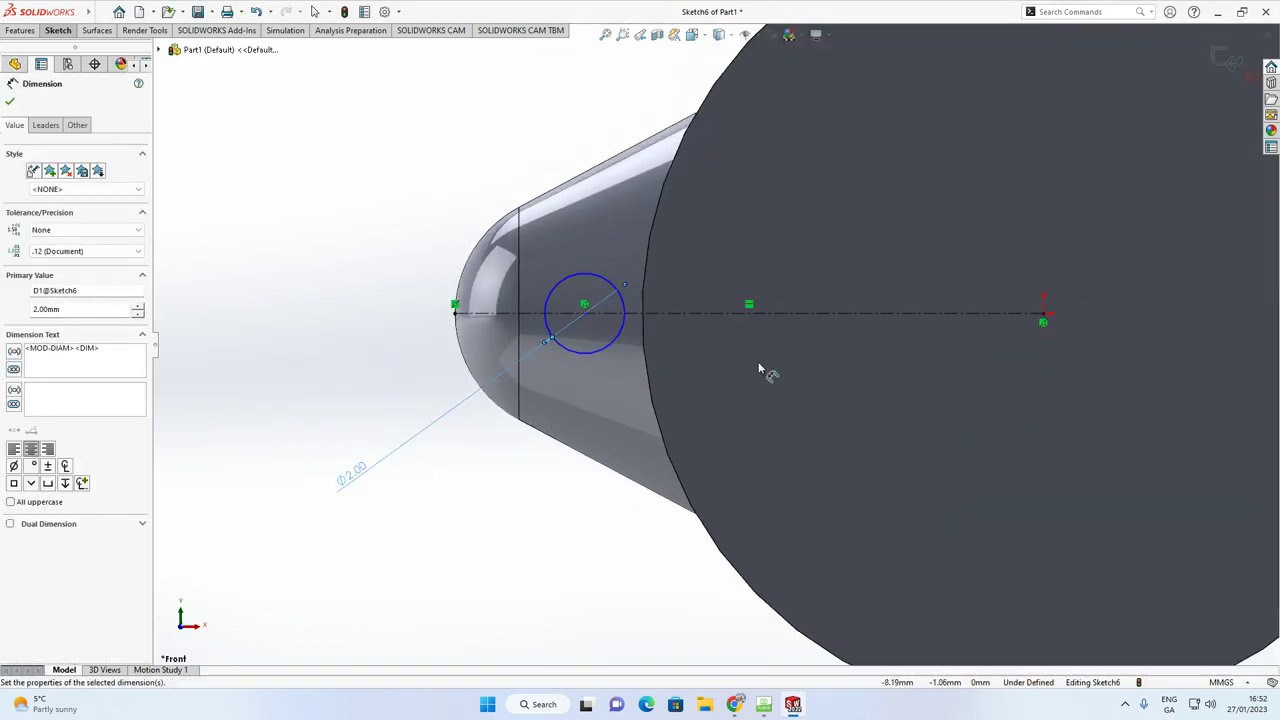
pyautogui.scroll(-2, 1030, 340)
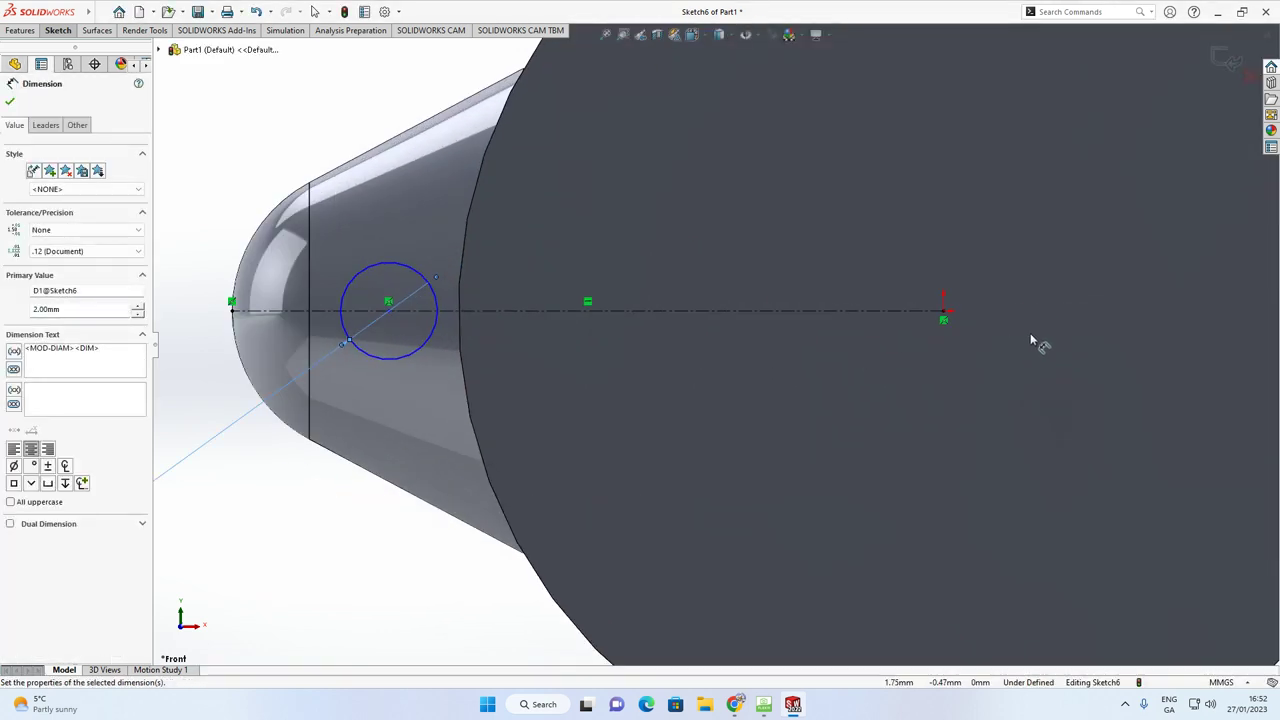
pyautogui.click(389, 311)
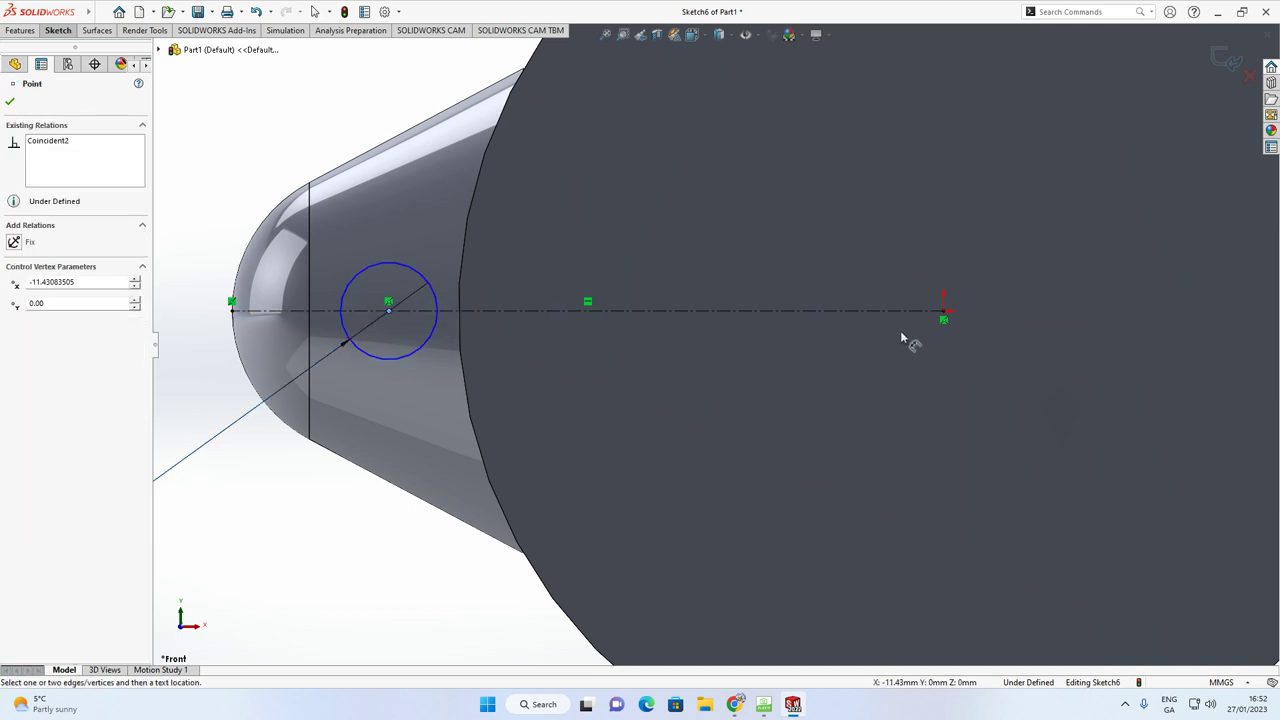
pyautogui.click(944, 316)
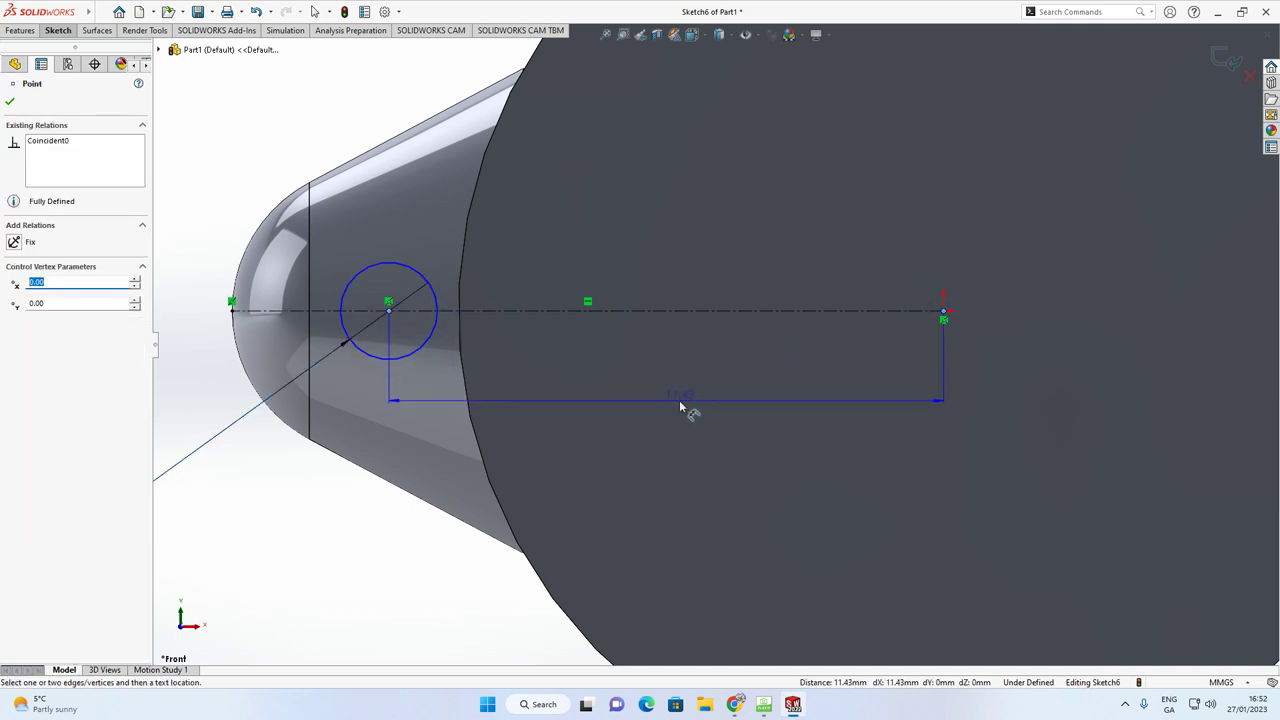
pyautogui.click(679, 400)
pyautogui.write('12')
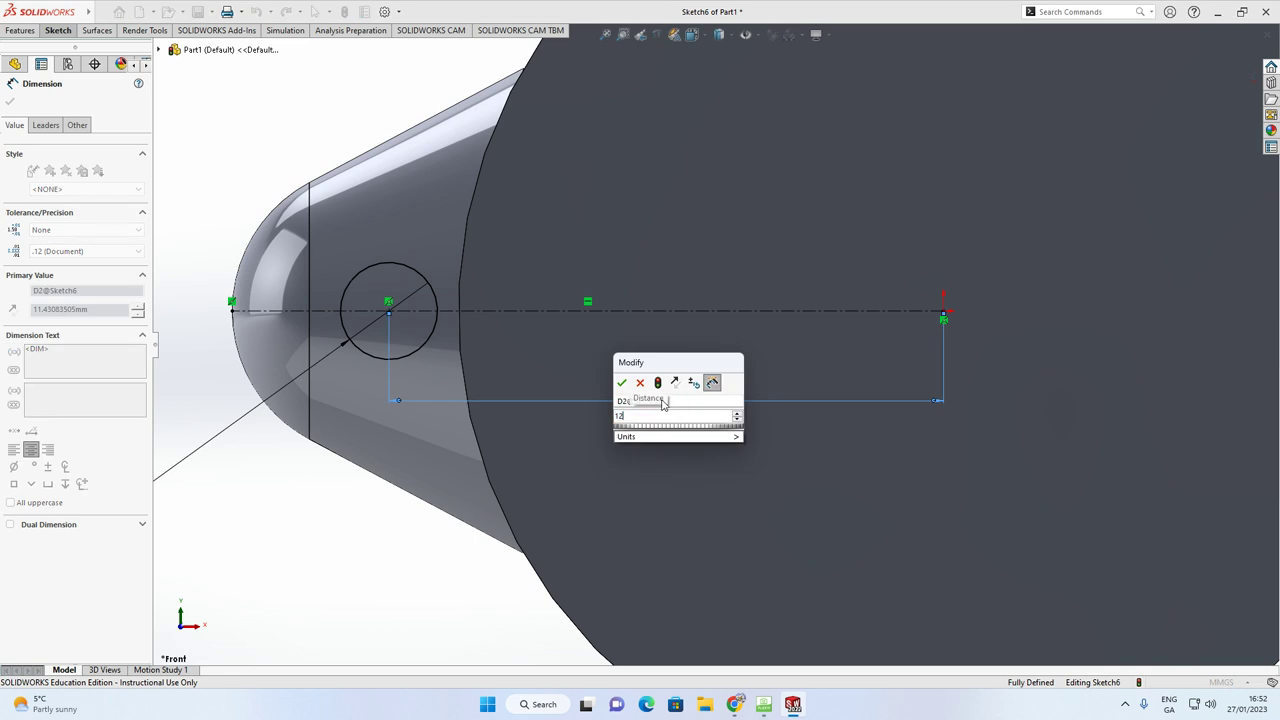
pyautogui.press('Return')
pyautogui.scroll(3, 556, 396)
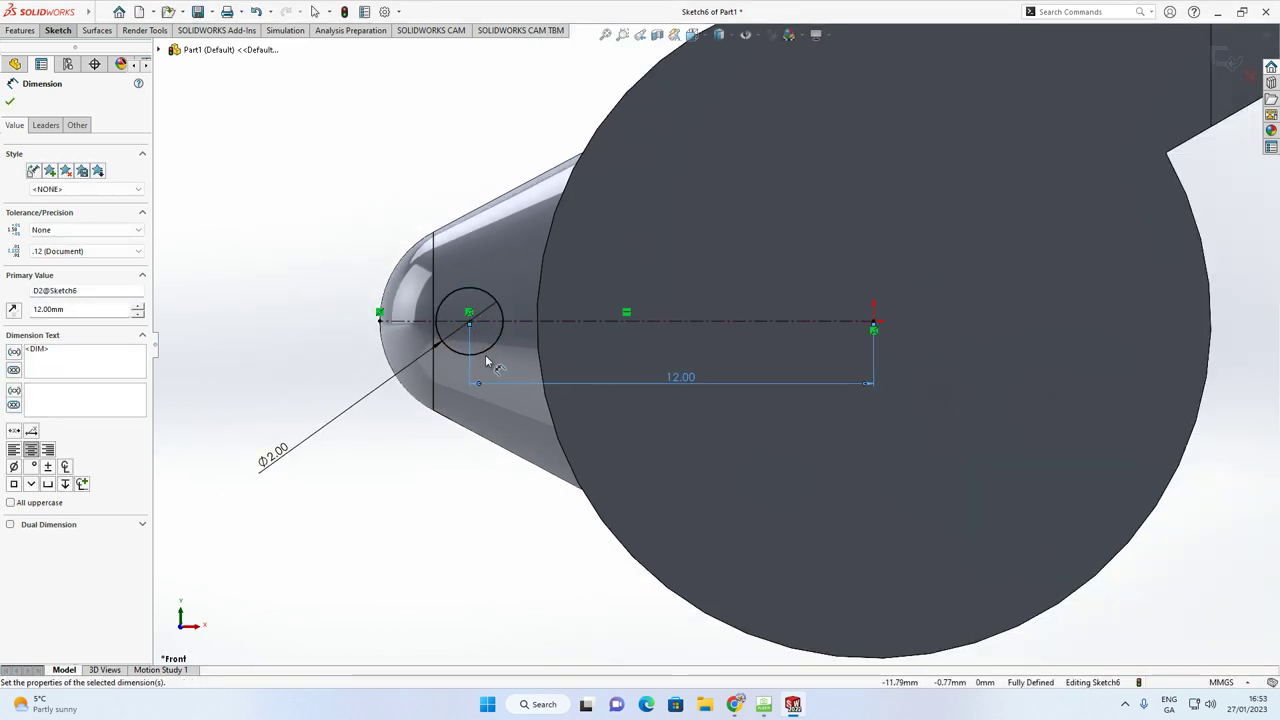
# Cut the circle through the raised area with an Extruded Cut set to Mid Plane and a depth of 10 mm
pyautogui.moveTo(629, 486)
pyautogui.mouseDown(button='middle')
pyautogui.moveTo(560, 473)
pyautogui.moveTo(614, 480)
pyautogui.moveTo(697, 526)
pyautogui.moveTo(591, 490)
pyautogui.moveTo(594, 480)
pyautogui.mouseUp(button='middle')
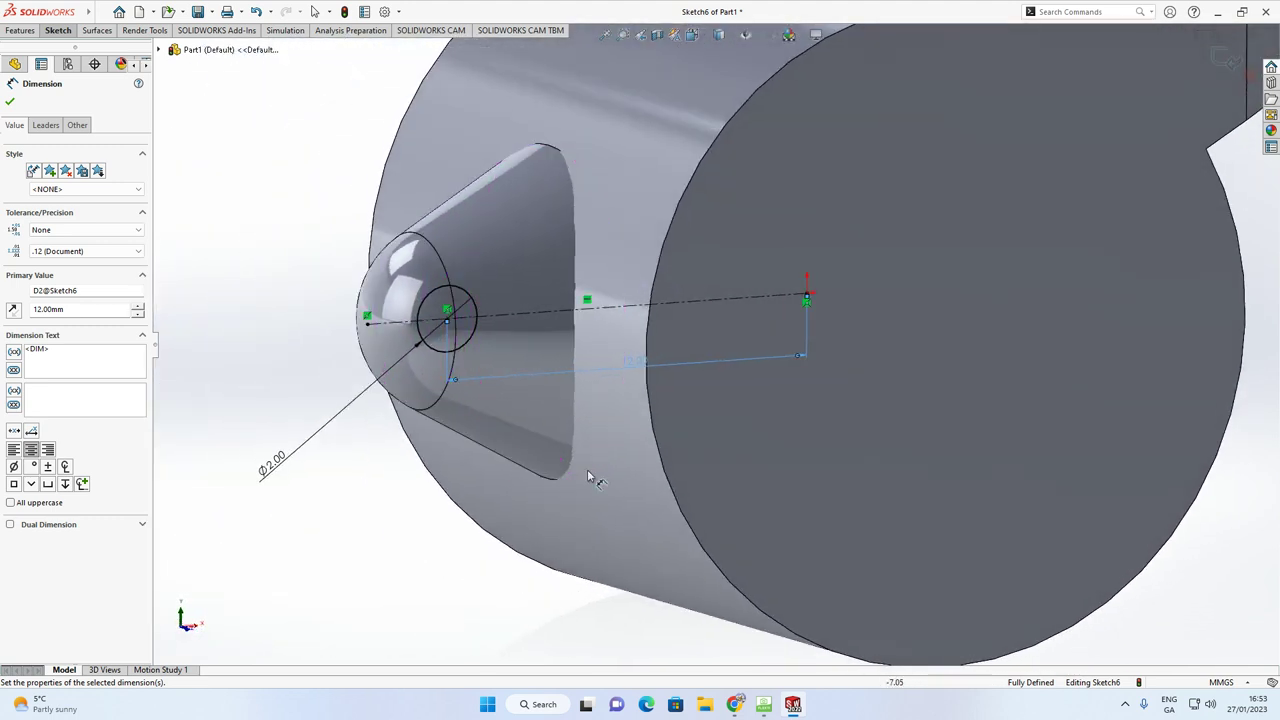
pyautogui.click(21, 30)
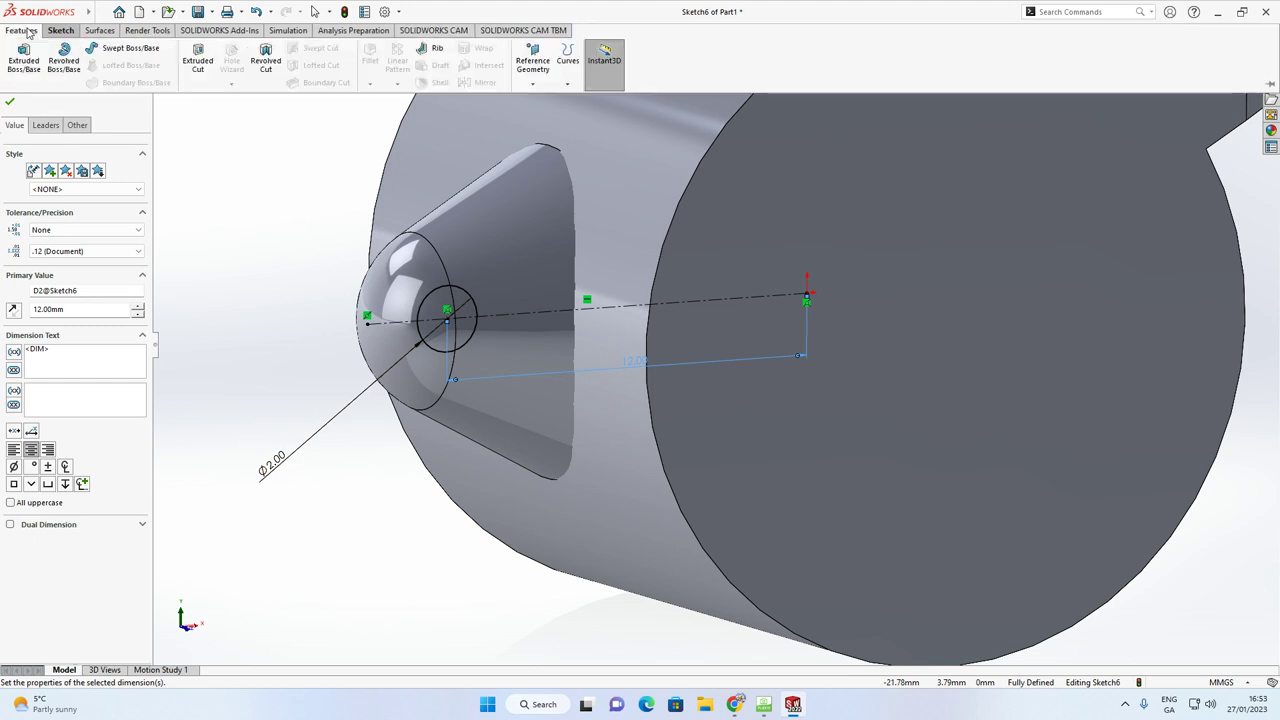
pyautogui.click(198, 62)
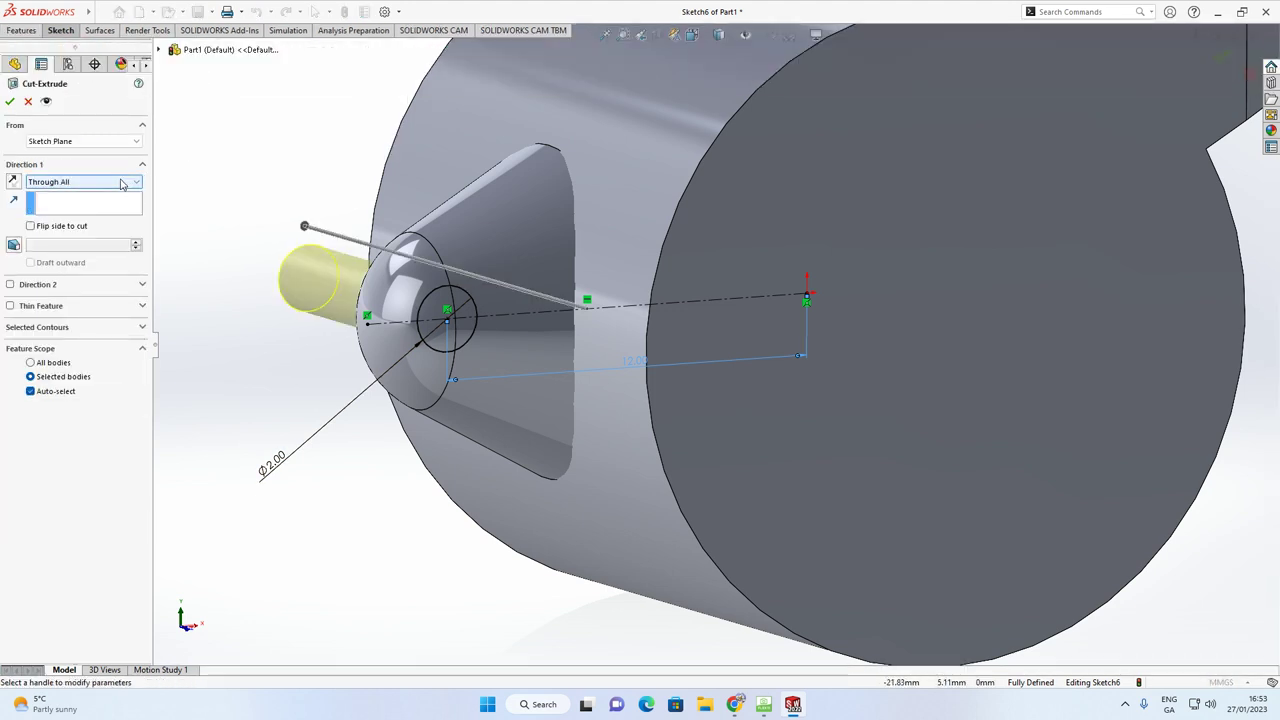
pyautogui.click(62, 183)
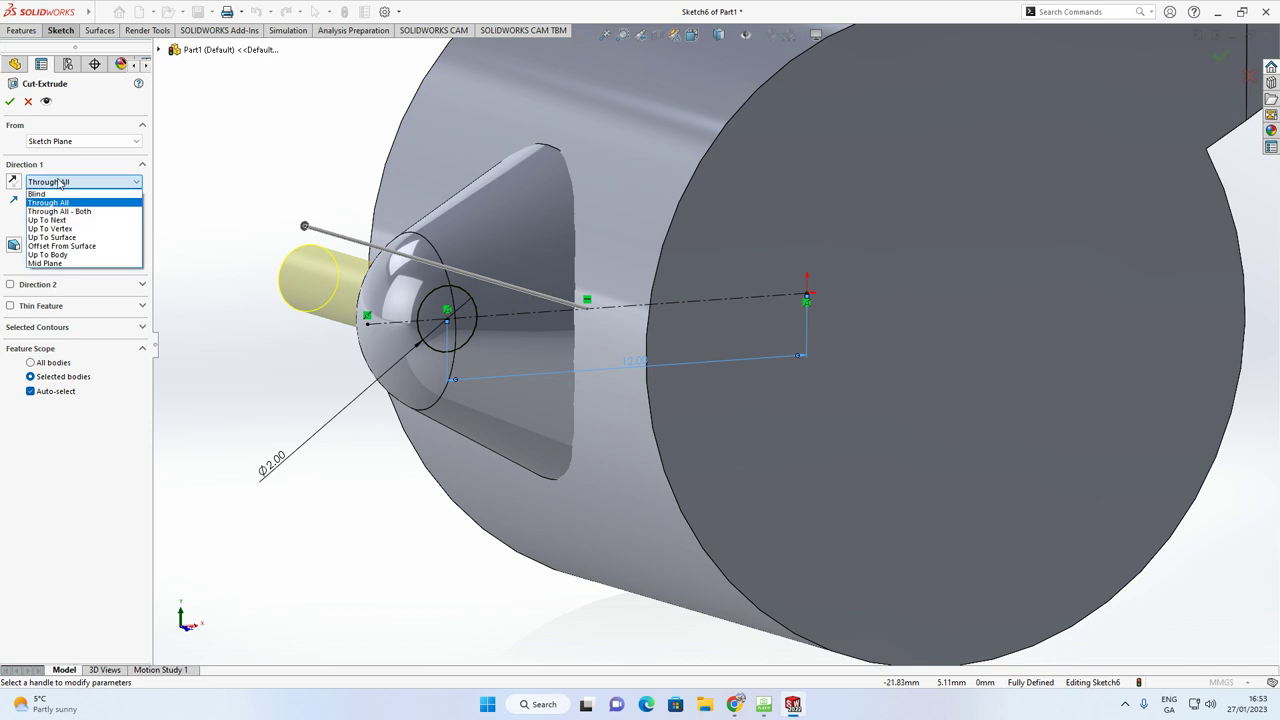
pyautogui.click(64, 263)
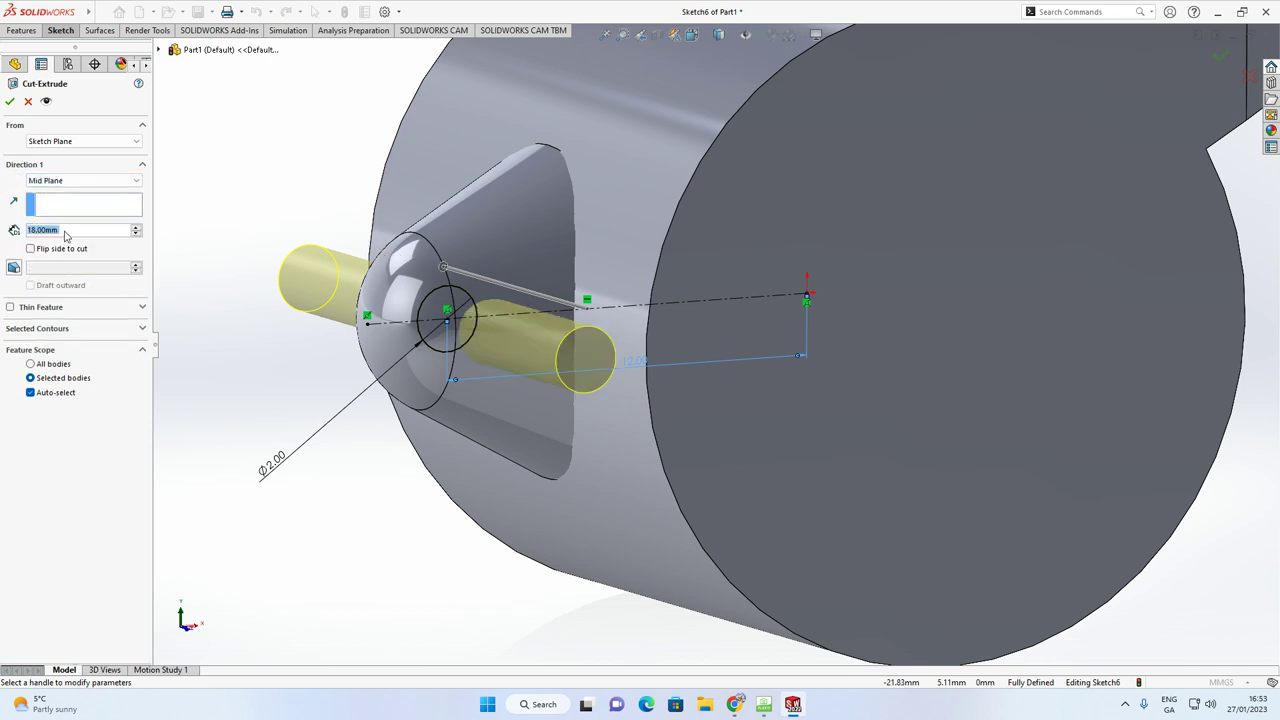
pyautogui.write('10')
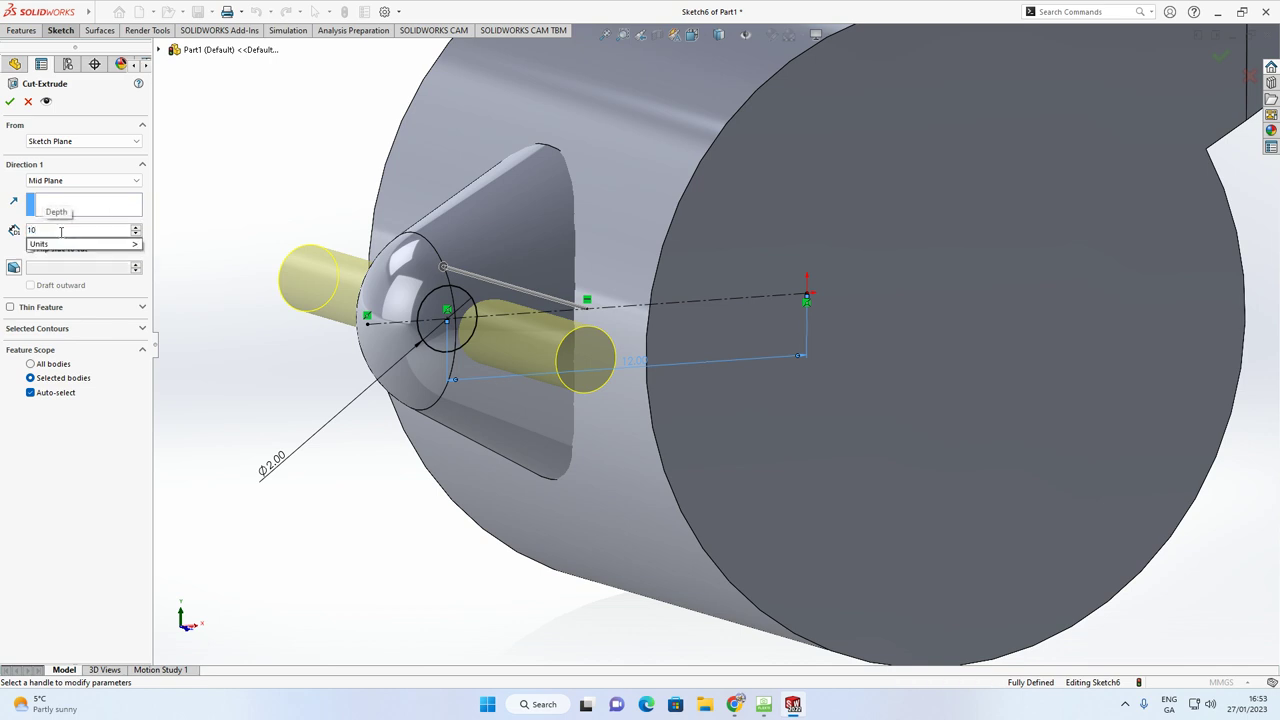
pyautogui.press('Return')
pyautogui.moveTo(200, 190); pyautogui.dragTo(290, 185, button='middle')
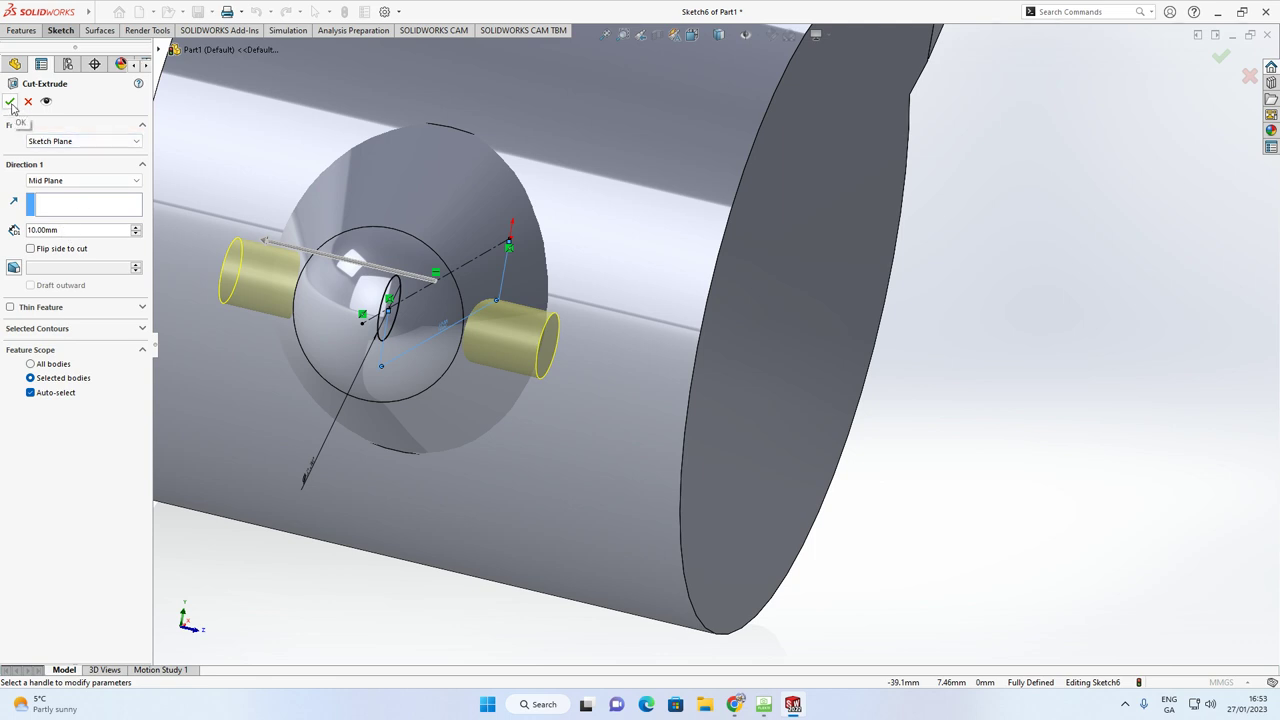
pyautogui.click(10, 102)
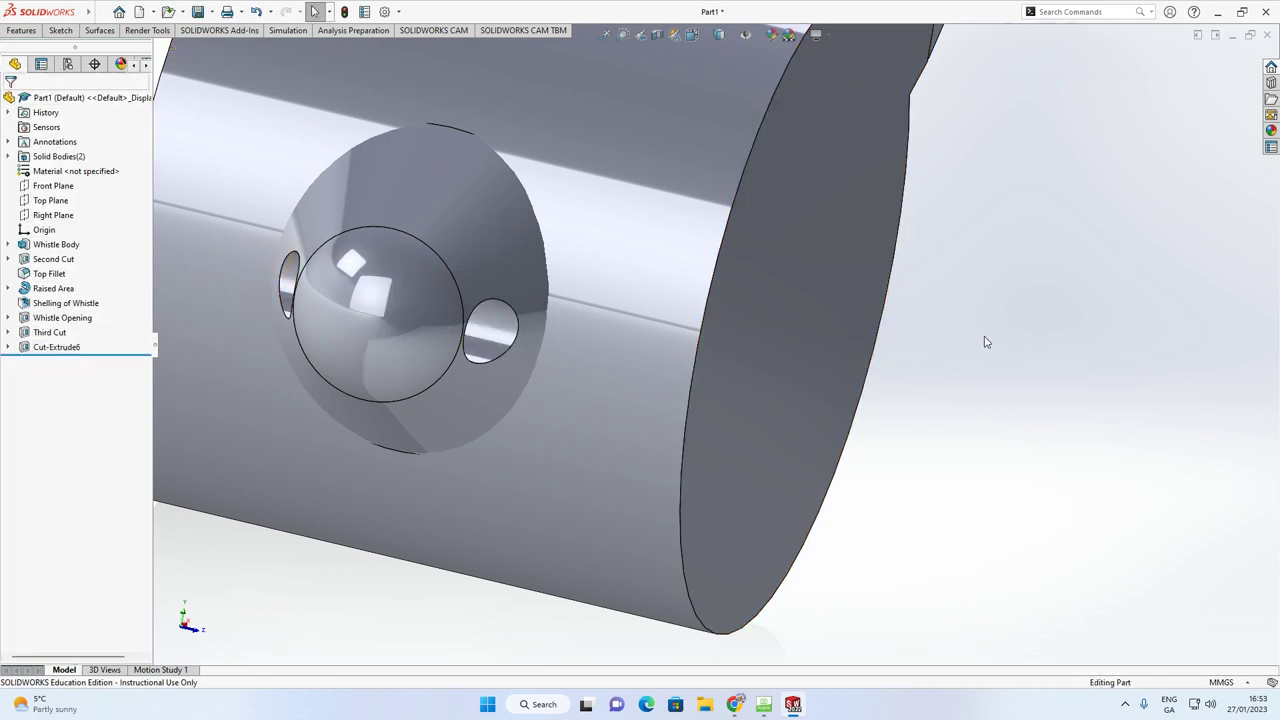
# Rename the raised area's circular cut feature as Hole
pyautogui.press('f')
pyautogui.moveTo(980, 346); pyautogui.dragTo(875, 298, button='middle')
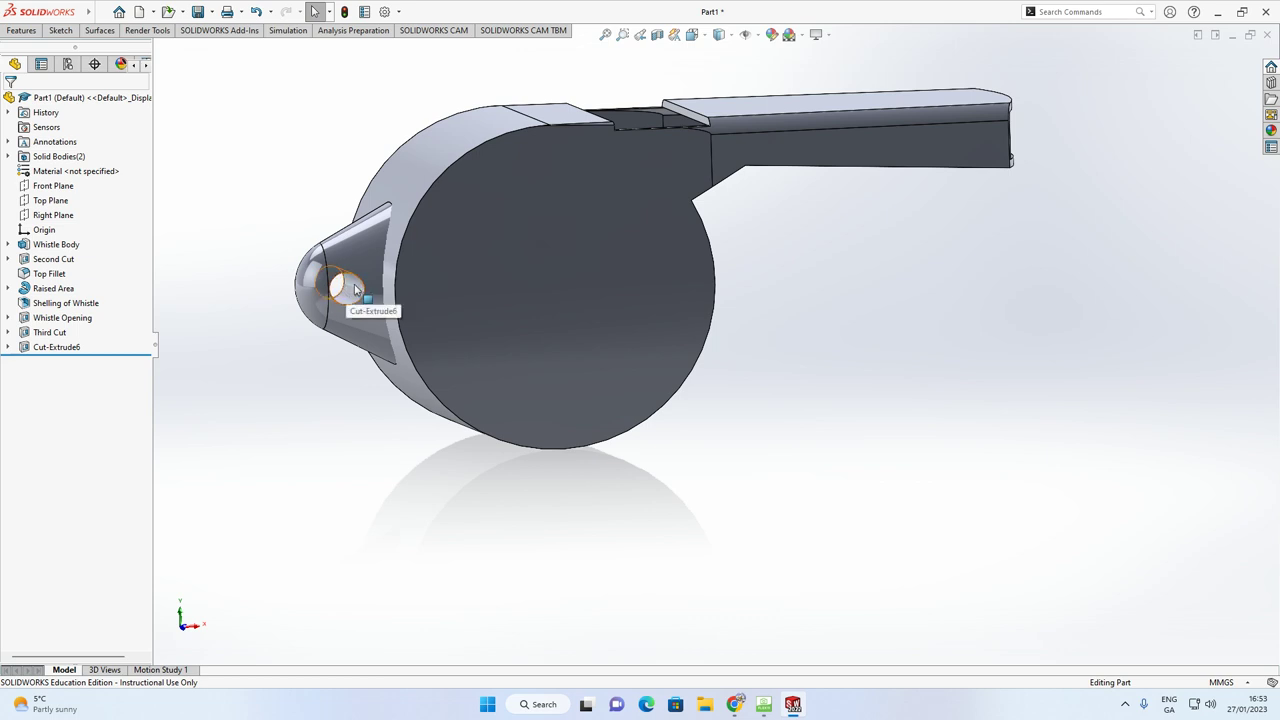
pyautogui.click(51, 349)
pyautogui.click(51, 347)
pyautogui.write('Ho')
pyautogui.click(236, 335)
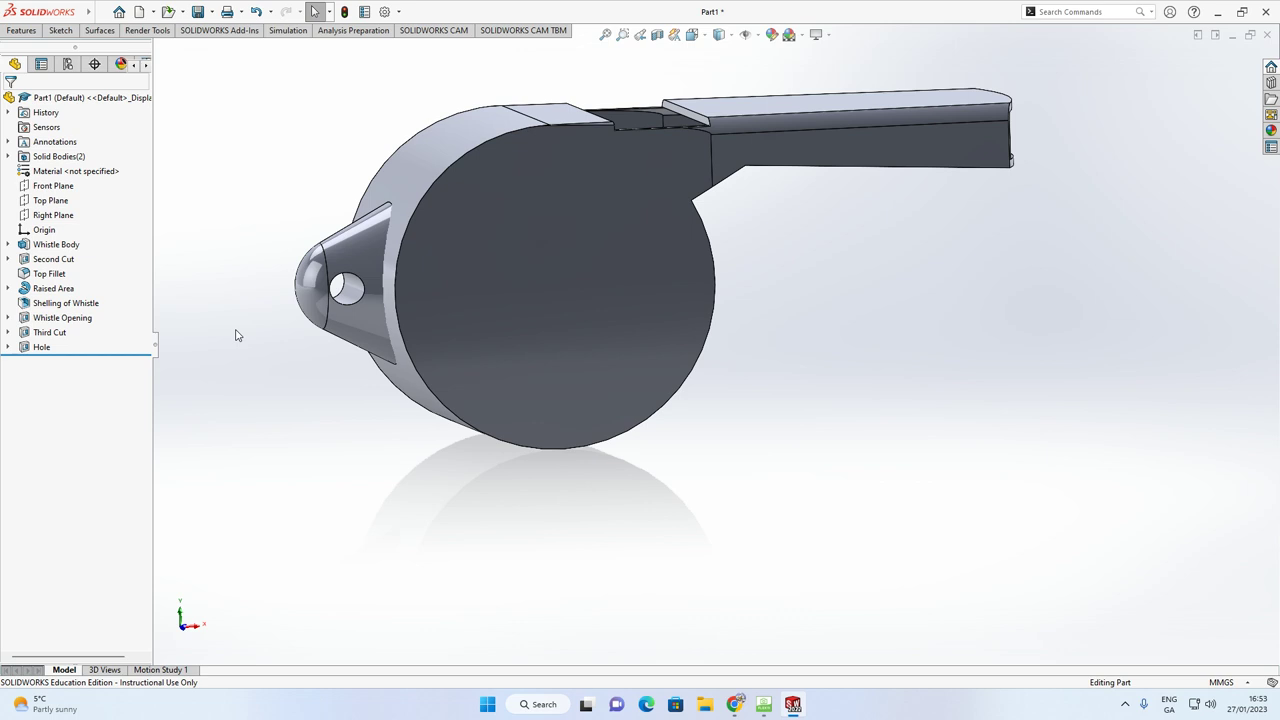
# Read the worksheet's Edit Material instructions in HoverCam and return to the whistle model in SOLIDWORKS
pyautogui.click(763, 704)
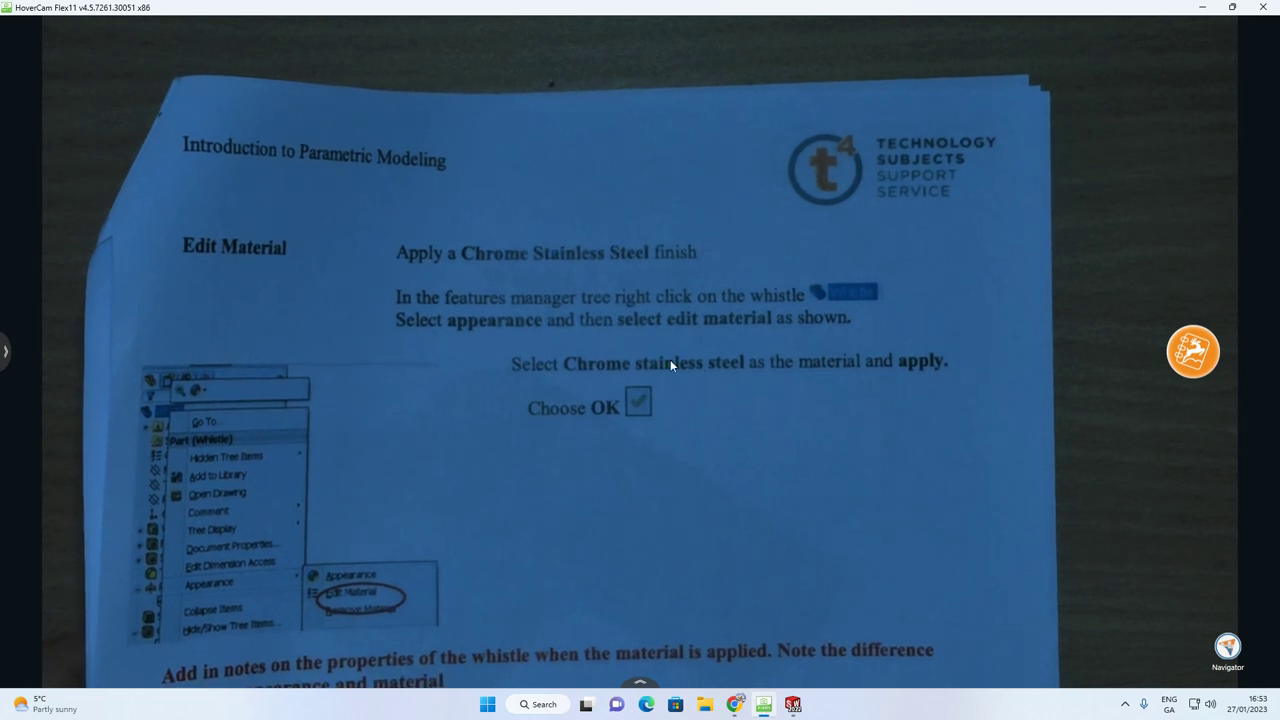
pyautogui.click(793, 704)
pyautogui.scroll(2, 706, 390)
pyautogui.scroll(-2, 706, 208)
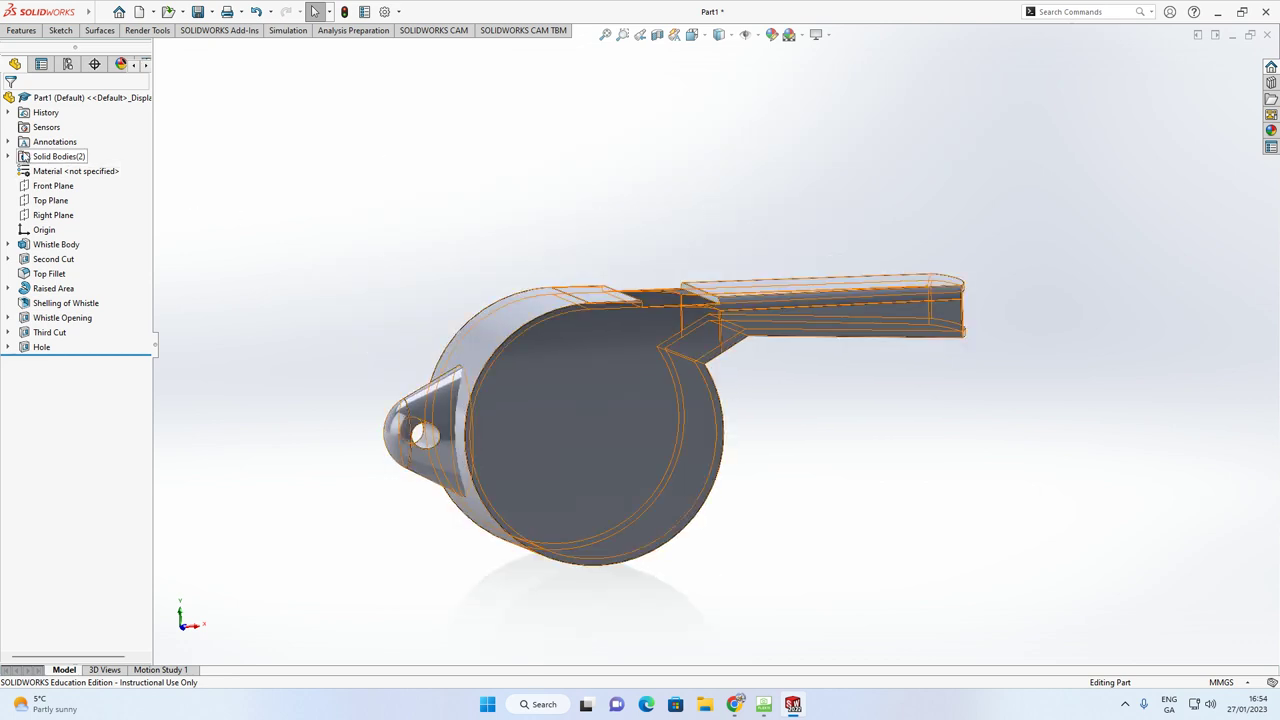
# Expand the part's solid bodies and highlight Third Cut and Hole in turn to examine which geometry each body contains
pyautogui.click(9, 157)
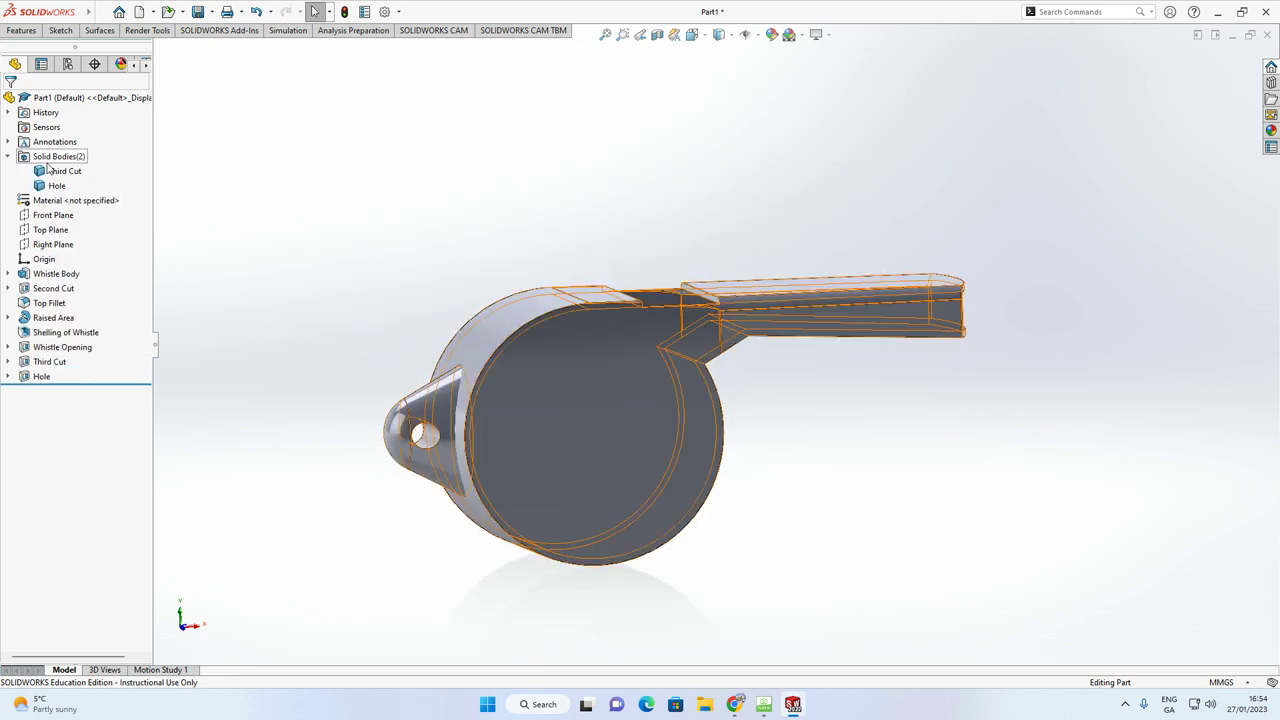
pyautogui.click(60, 171)
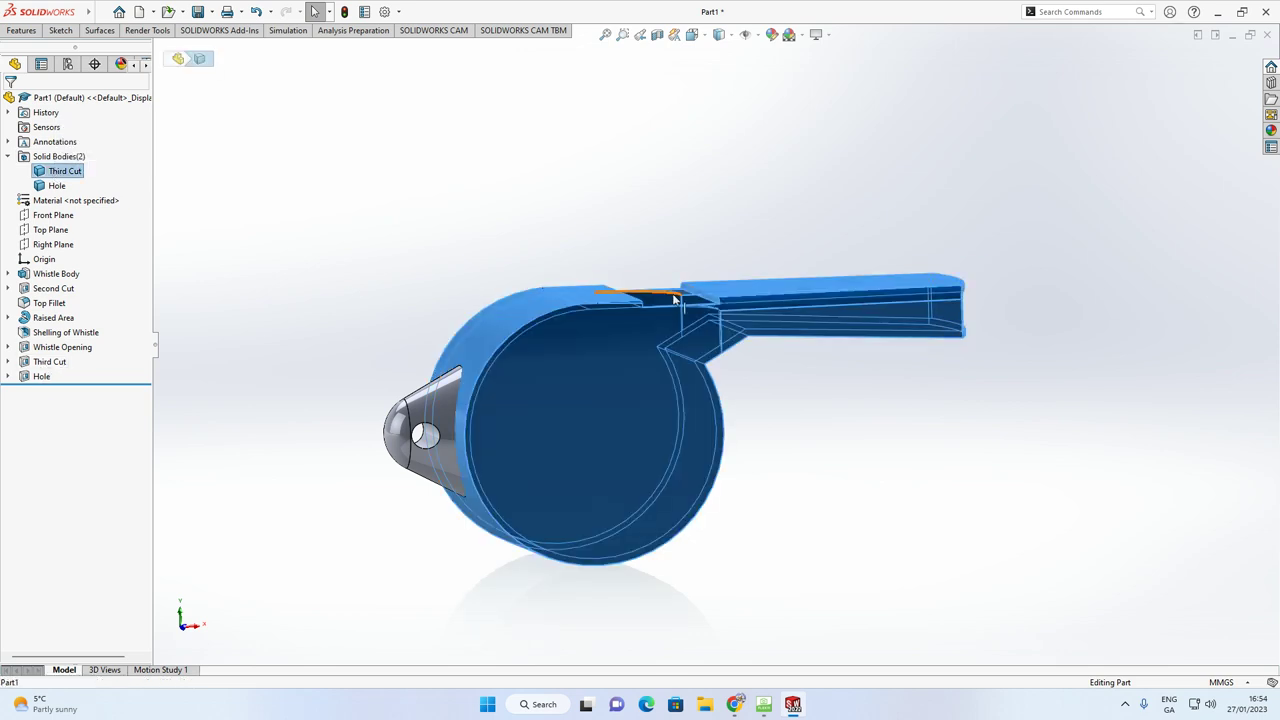
pyautogui.click(423, 274)
pyautogui.click(56, 186)
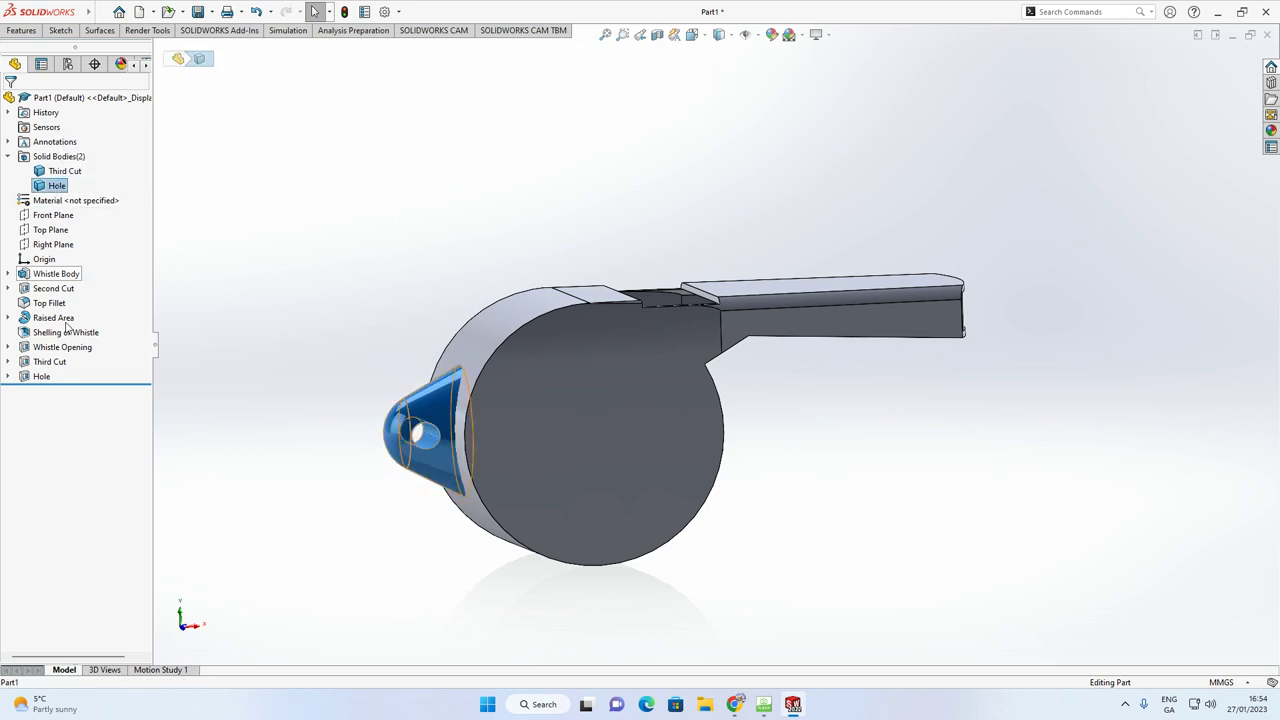
pyautogui.click(376, 339)
pyautogui.moveTo(504, 275); pyautogui.dragTo(606, 340, button='middle')
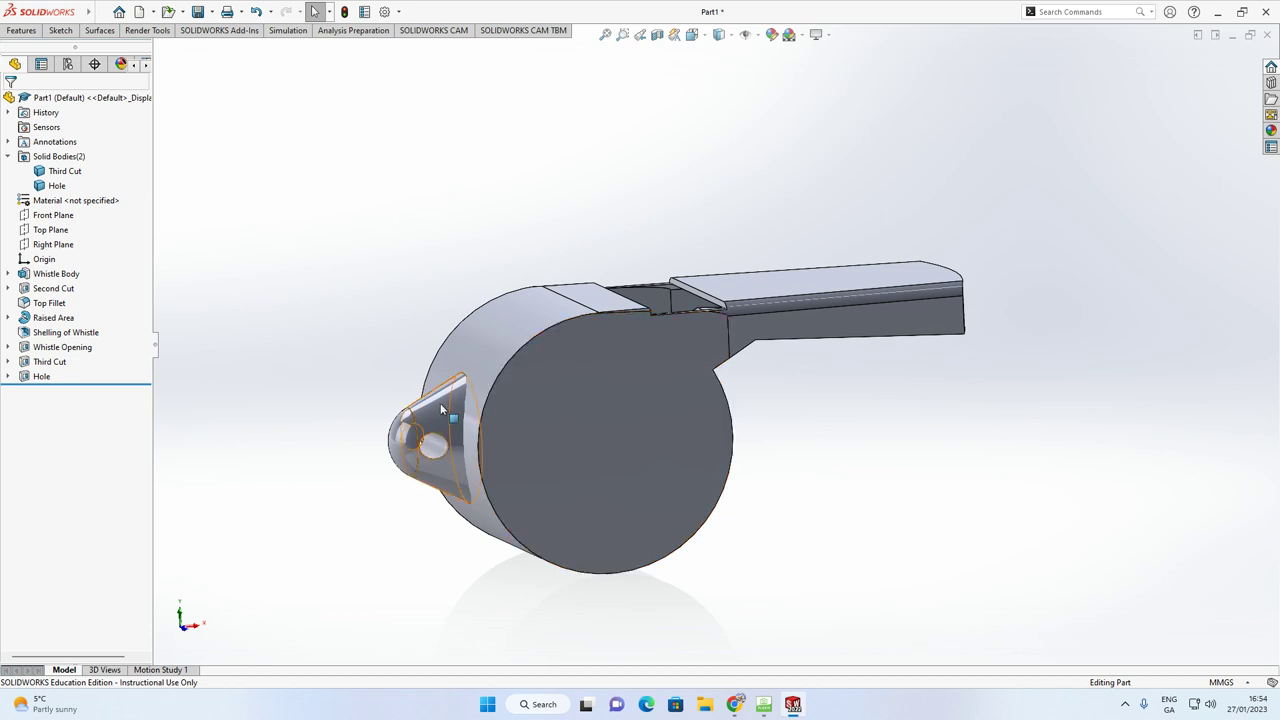
# Start editing the appearance of the main whistle body and open the Chrome group of the metal appearances
pyautogui.click(649, 365)
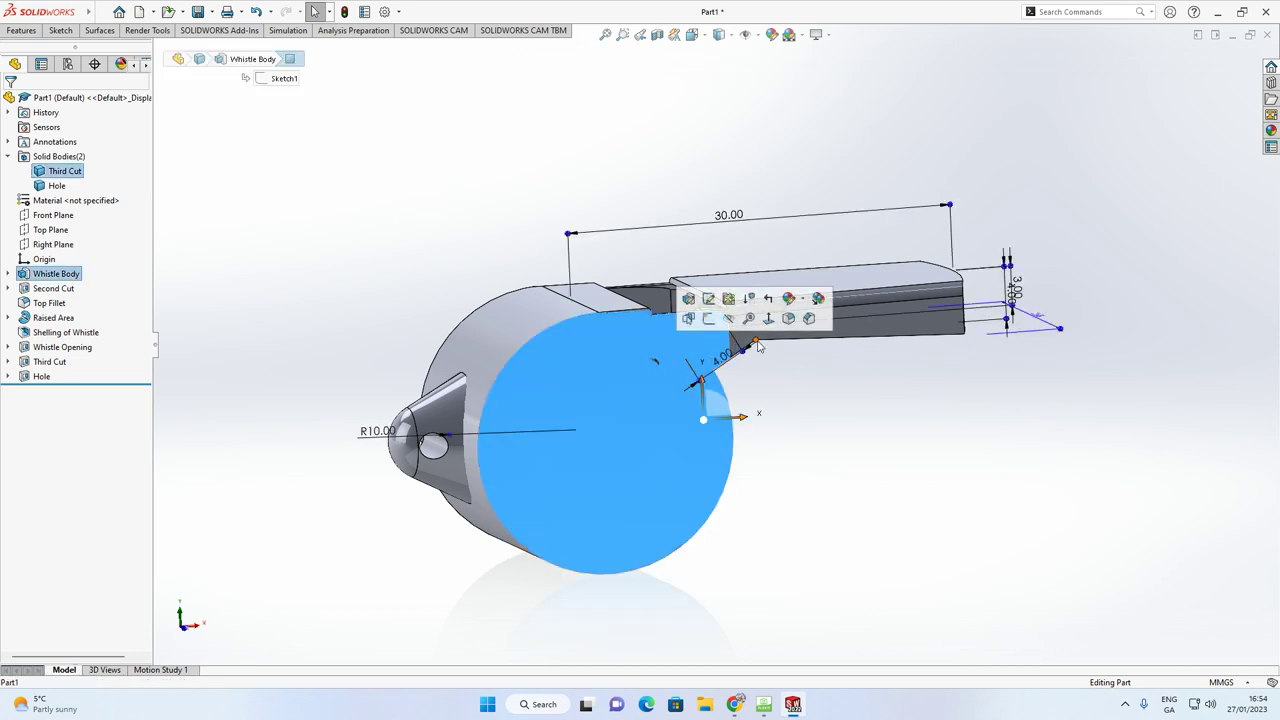
pyautogui.click(803, 301)
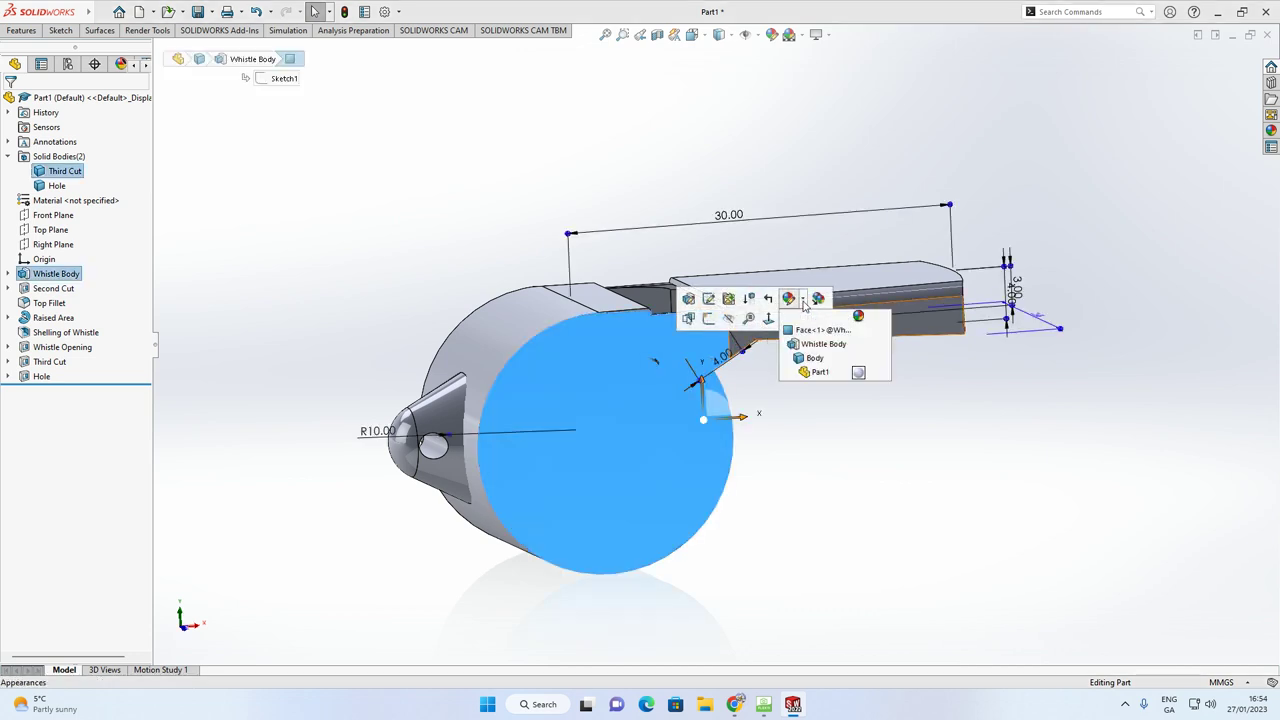
pyautogui.click(803, 360)
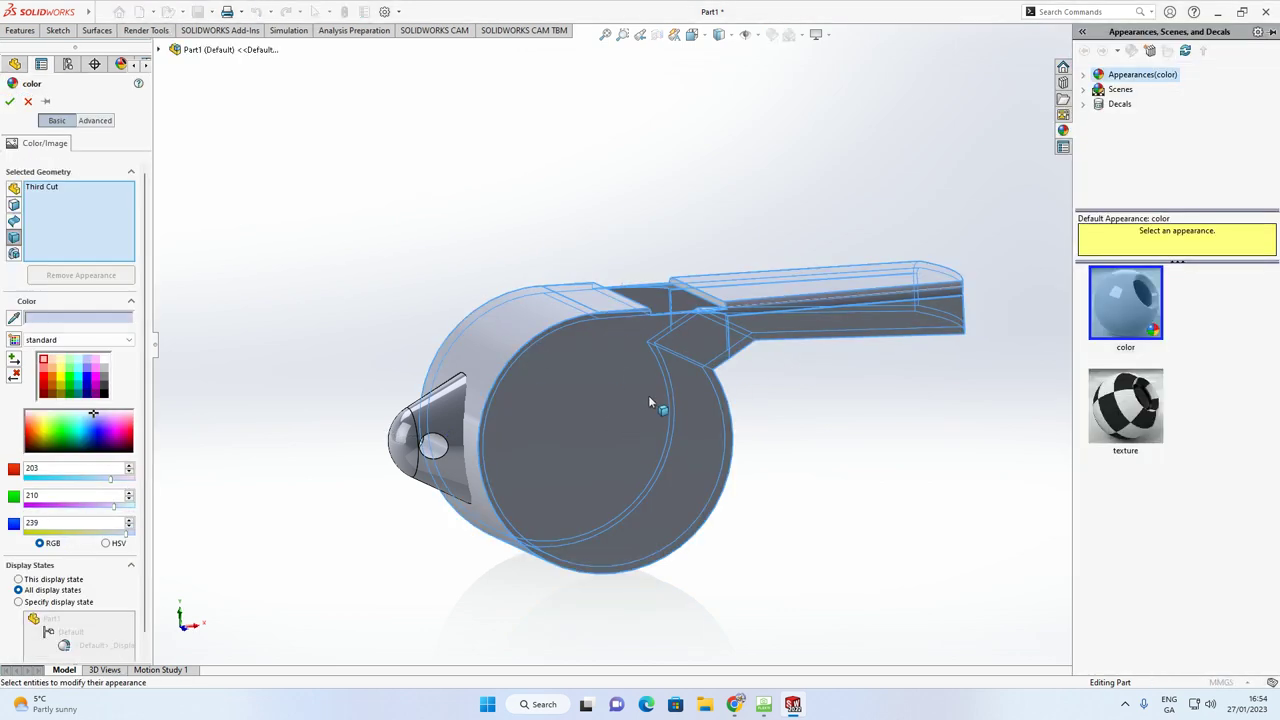
pyautogui.click(1084, 76)
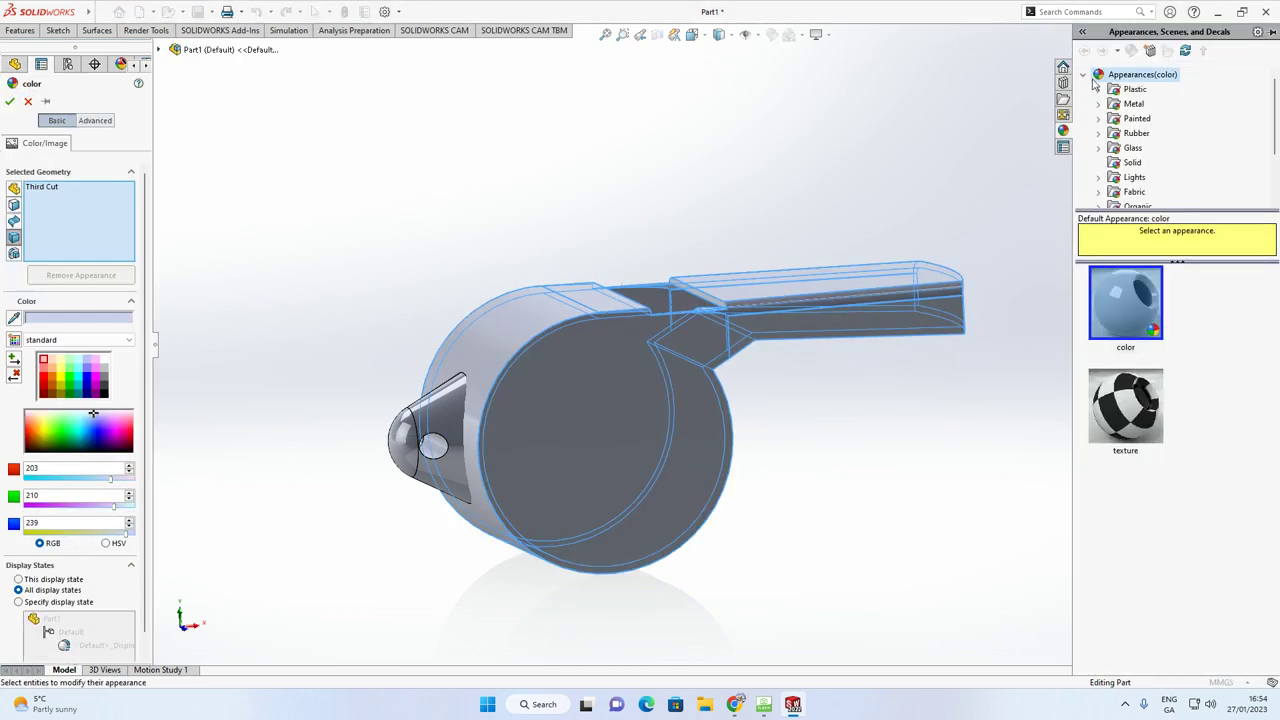
pyautogui.click(1098, 104)
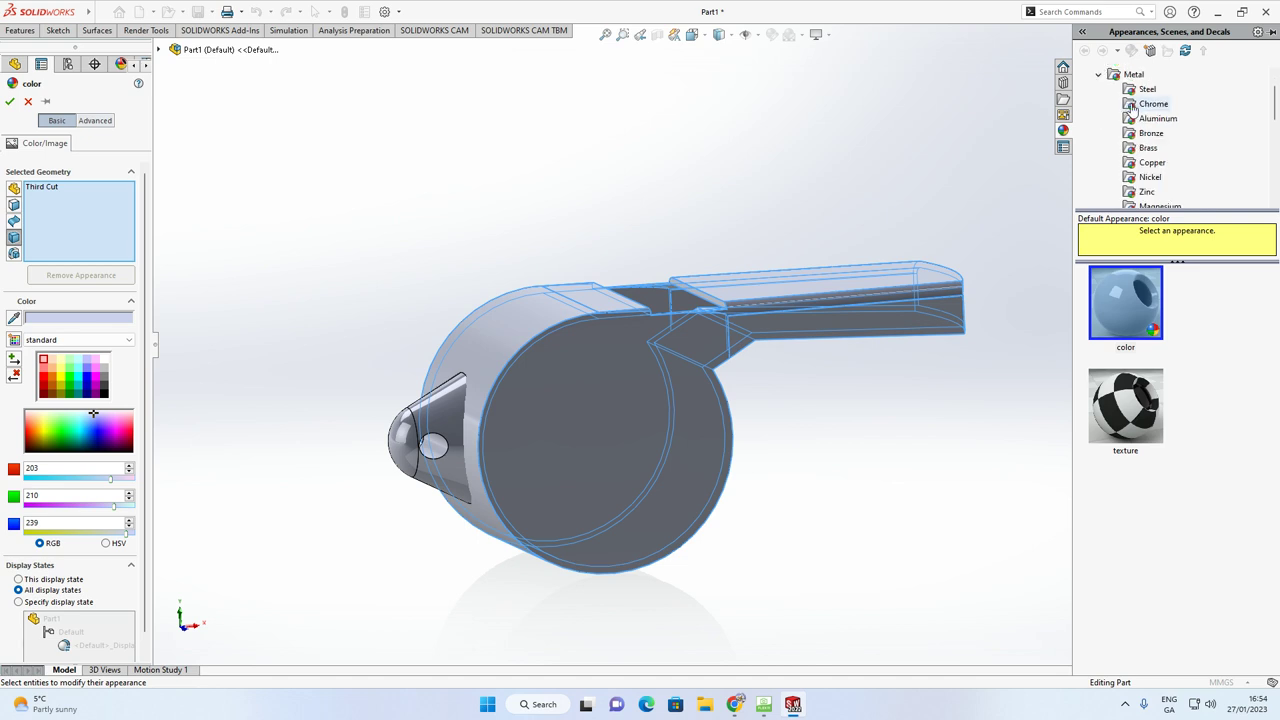
pyautogui.click(1146, 105)
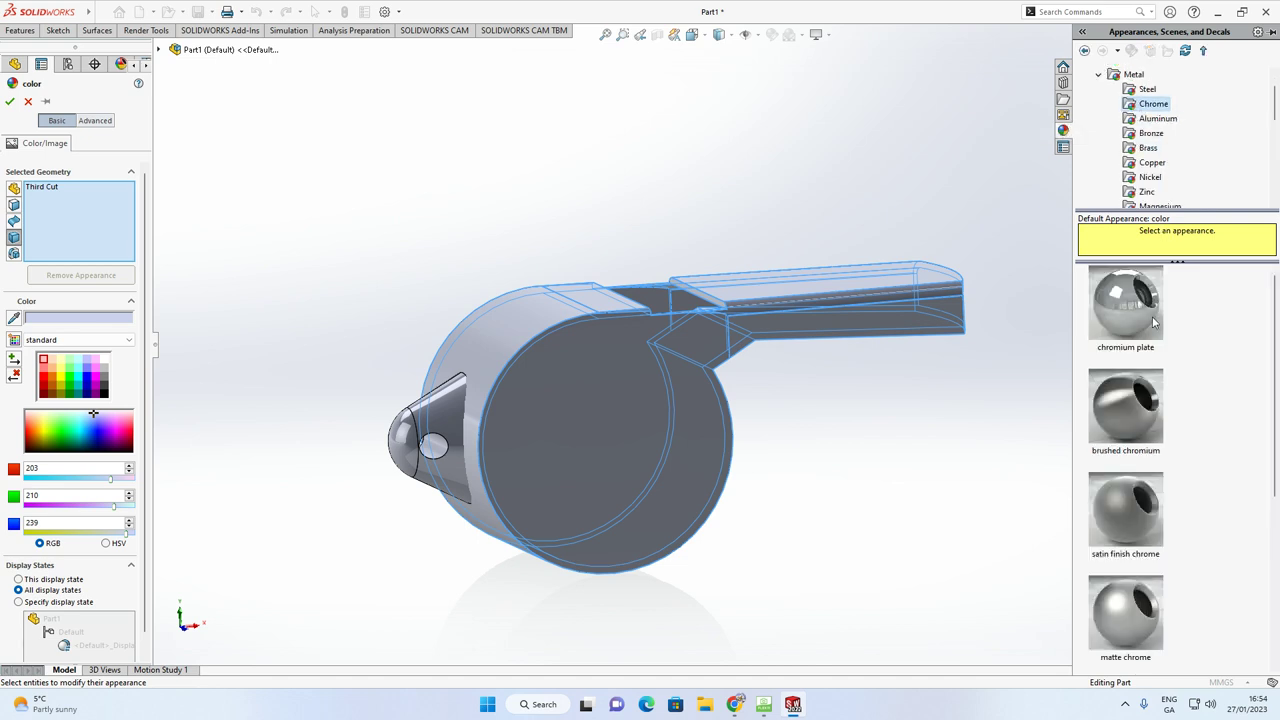
# Compare the chrome finishes and apply chromium plate to the main whistle body
pyautogui.moveTo(1153, 321)
pyautogui.scroll(-3, 1136, 506)
pyautogui.moveTo(1135, 510)
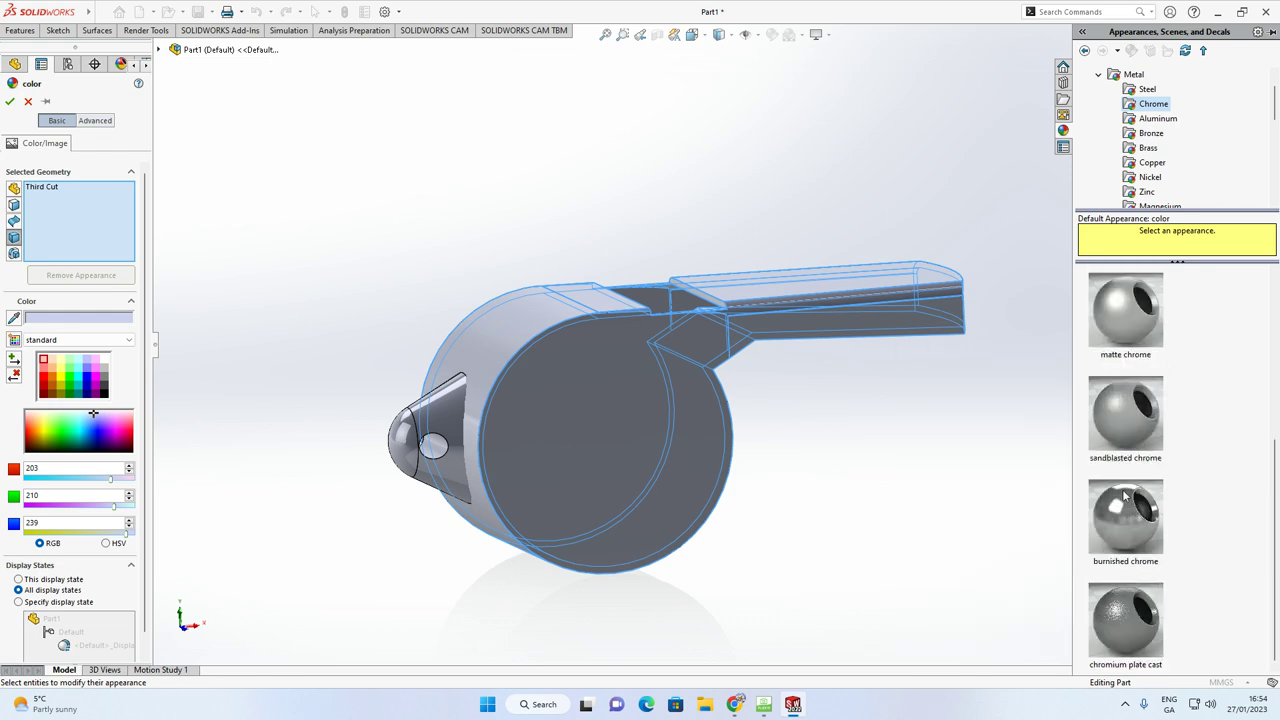
pyautogui.scroll(3, 1128, 433)
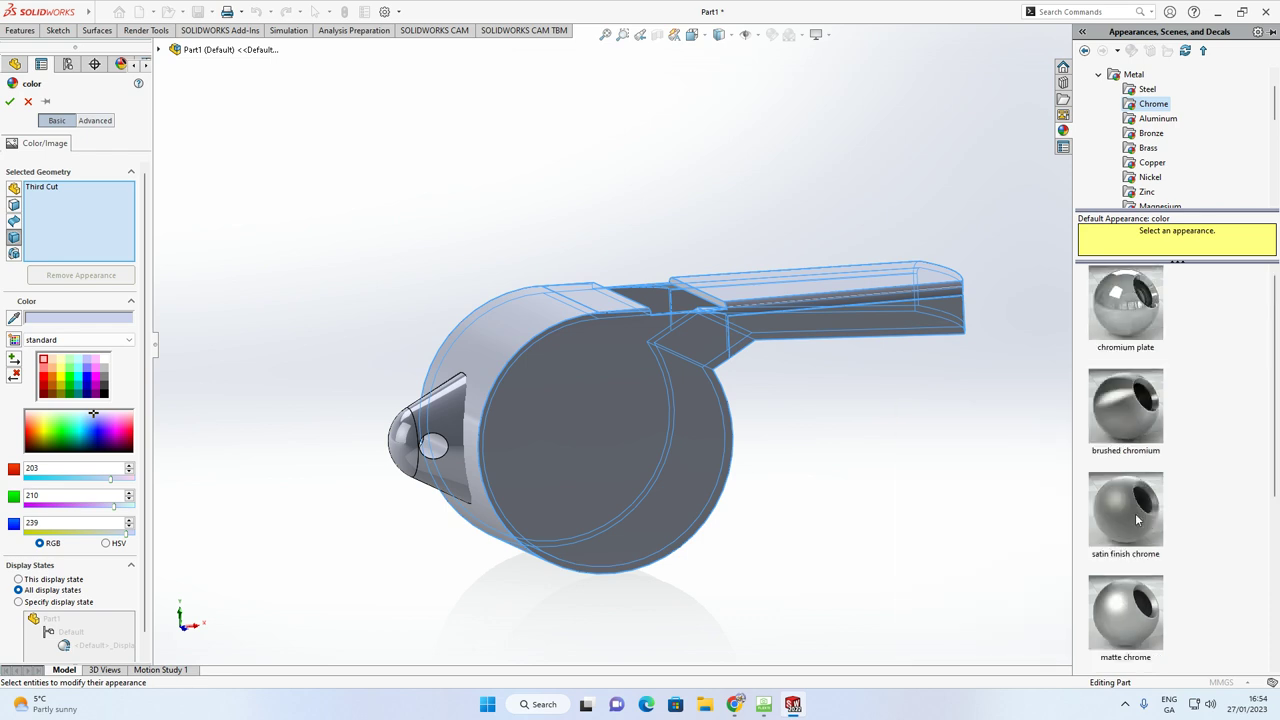
pyautogui.scroll(-2, 1138, 517)
pyautogui.scroll(-2, 1140, 578)
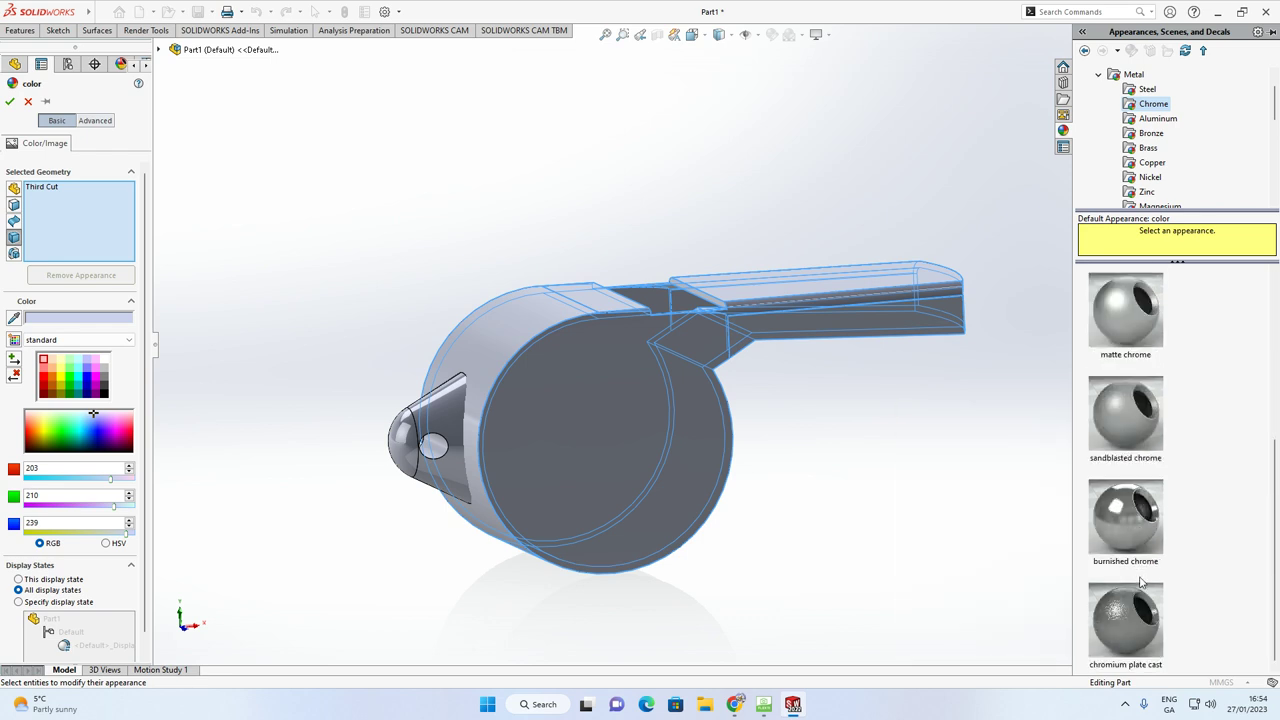
pyautogui.scroll(3, 1125, 450)
pyautogui.moveTo(1116, 306)
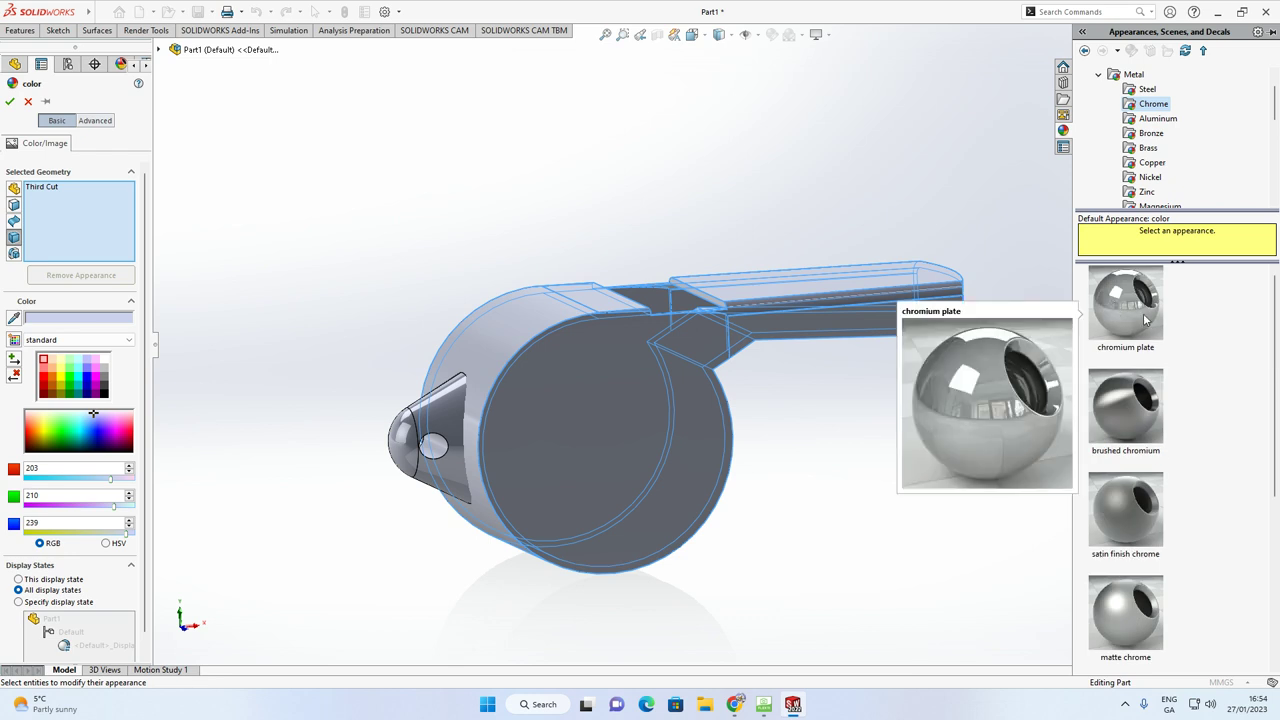
pyautogui.click(1130, 305)
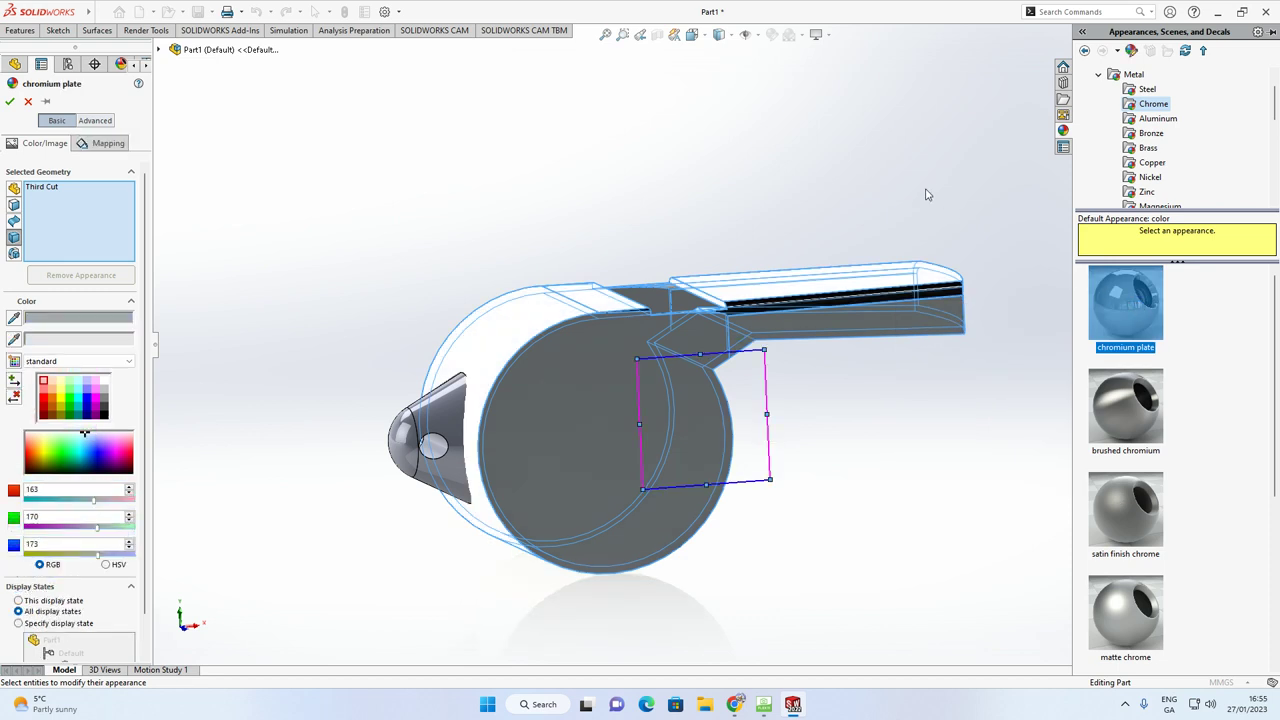
pyautogui.click(10, 103)
# Start editing the appearance of the raised area's body
pyautogui.moveTo(705, 300); pyautogui.dragTo(719, 324, button='middle')
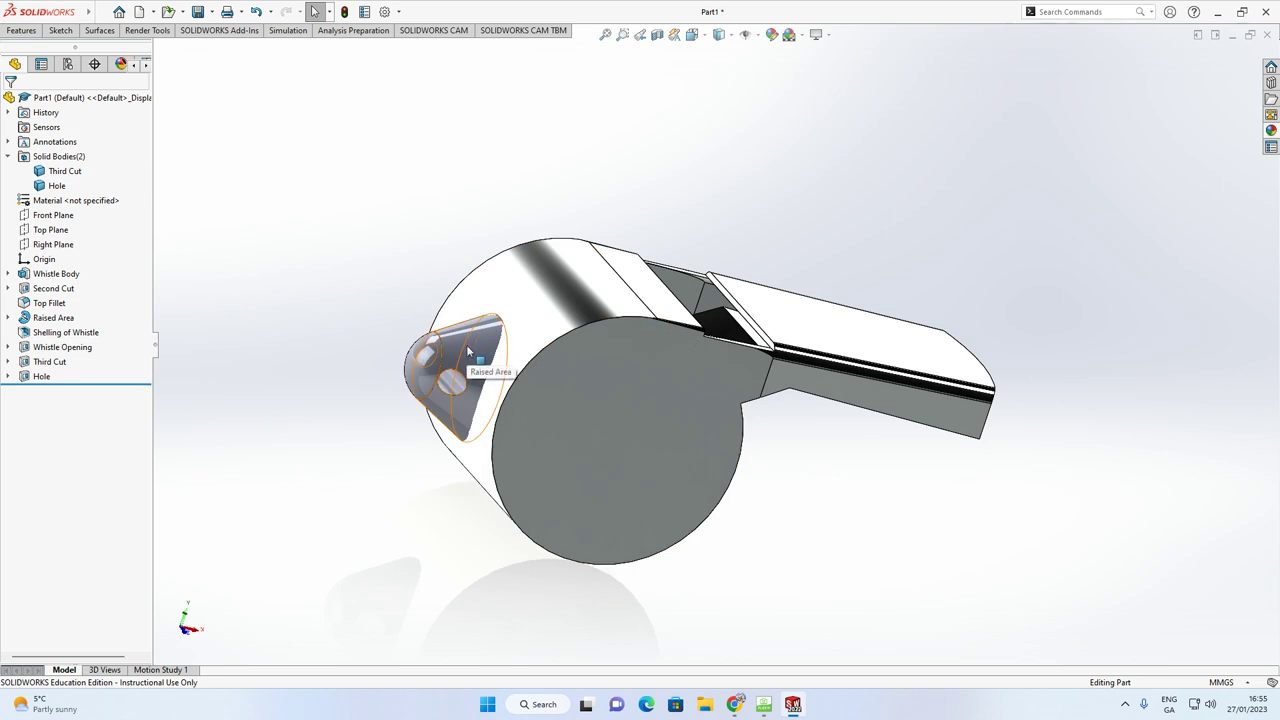
pyautogui.click(467, 348)
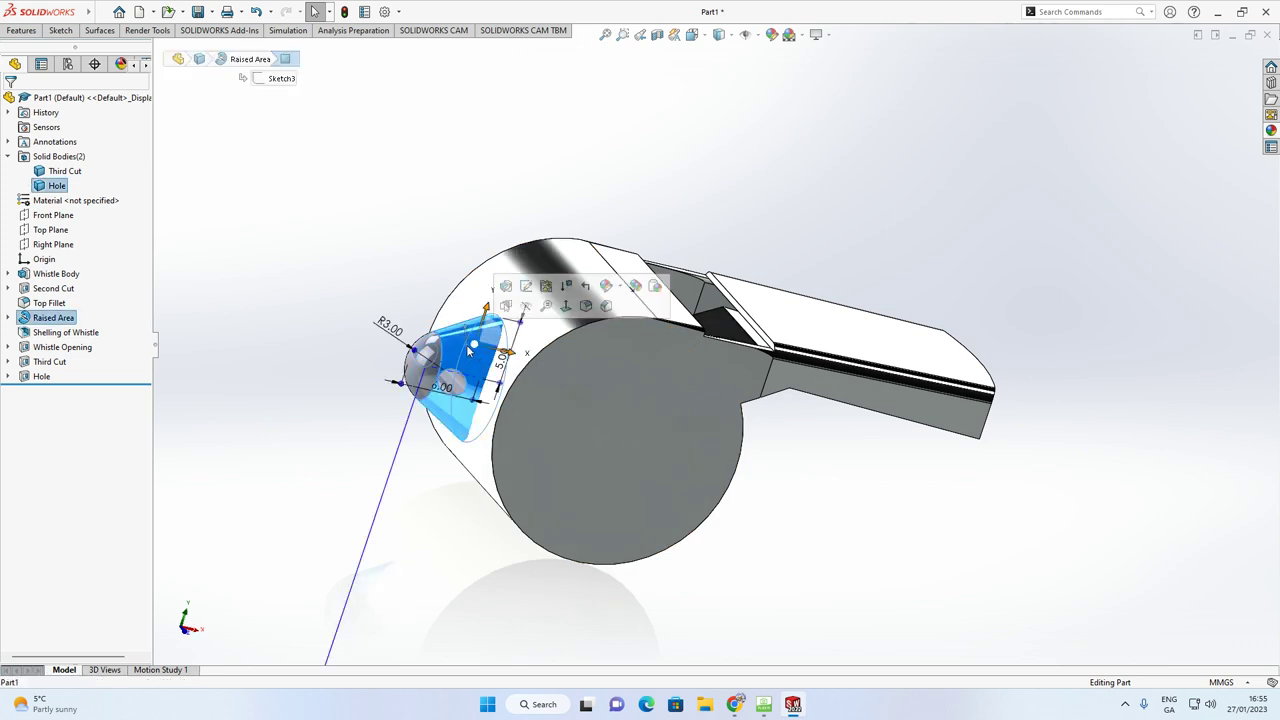
pyautogui.click(607, 288)
pyautogui.click(635, 346)
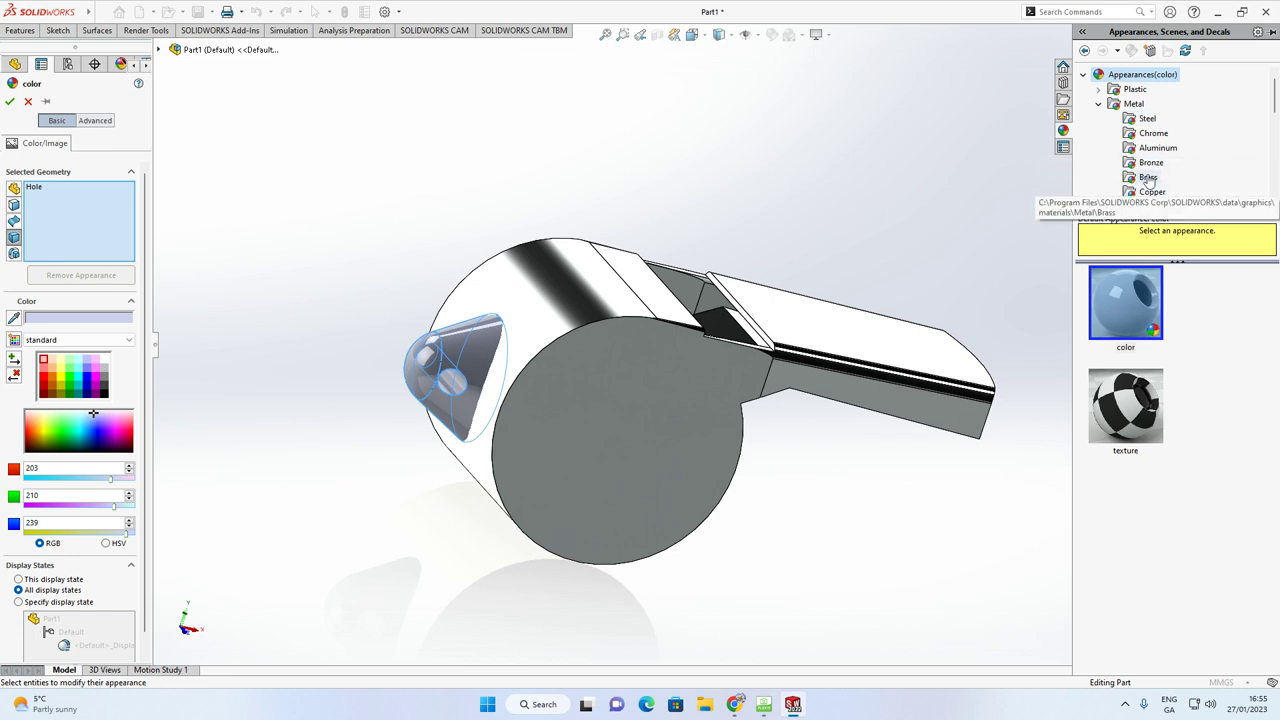
# Try the polished brass appearance on the raised area's body
pyautogui.click(1148, 178)
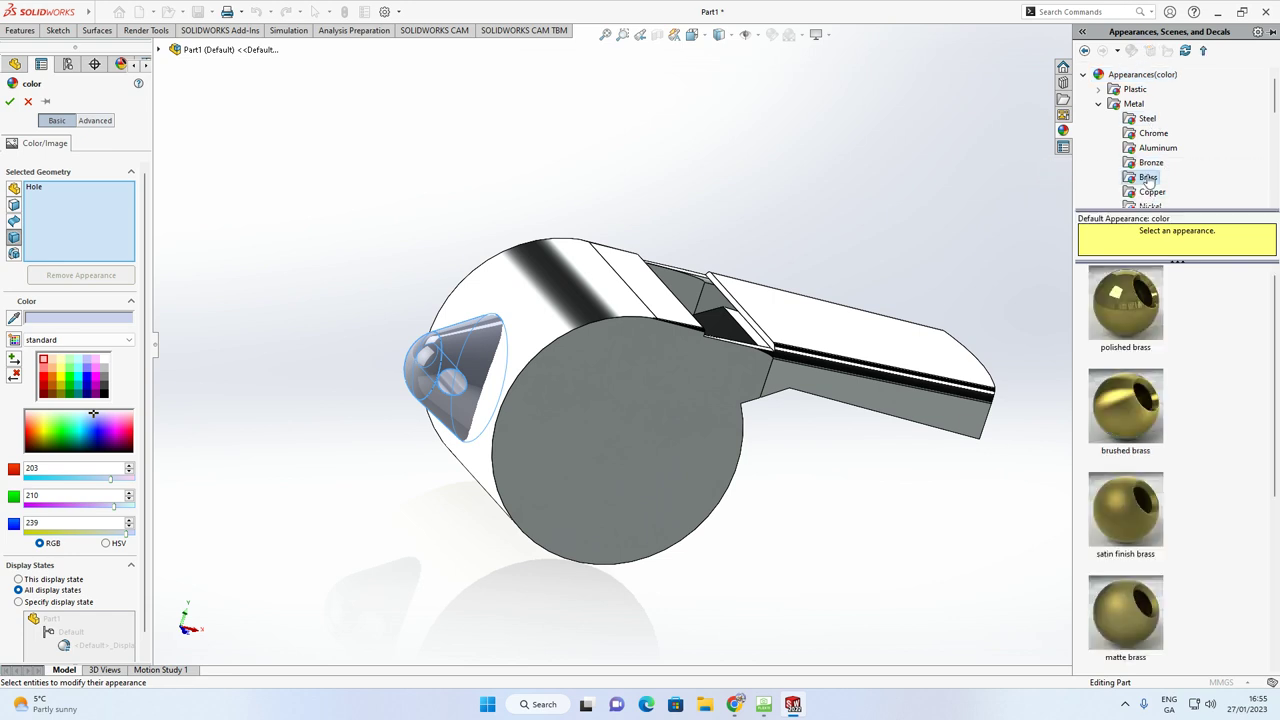
pyautogui.click(1136, 327)
pyautogui.moveTo(964, 287); pyautogui.dragTo(1069, 303, button='middle')
# Try brushed copper on the raised area's body, and settle on the polished copper appearance
pyautogui.click(1150, 191)
pyautogui.click(1125, 403)
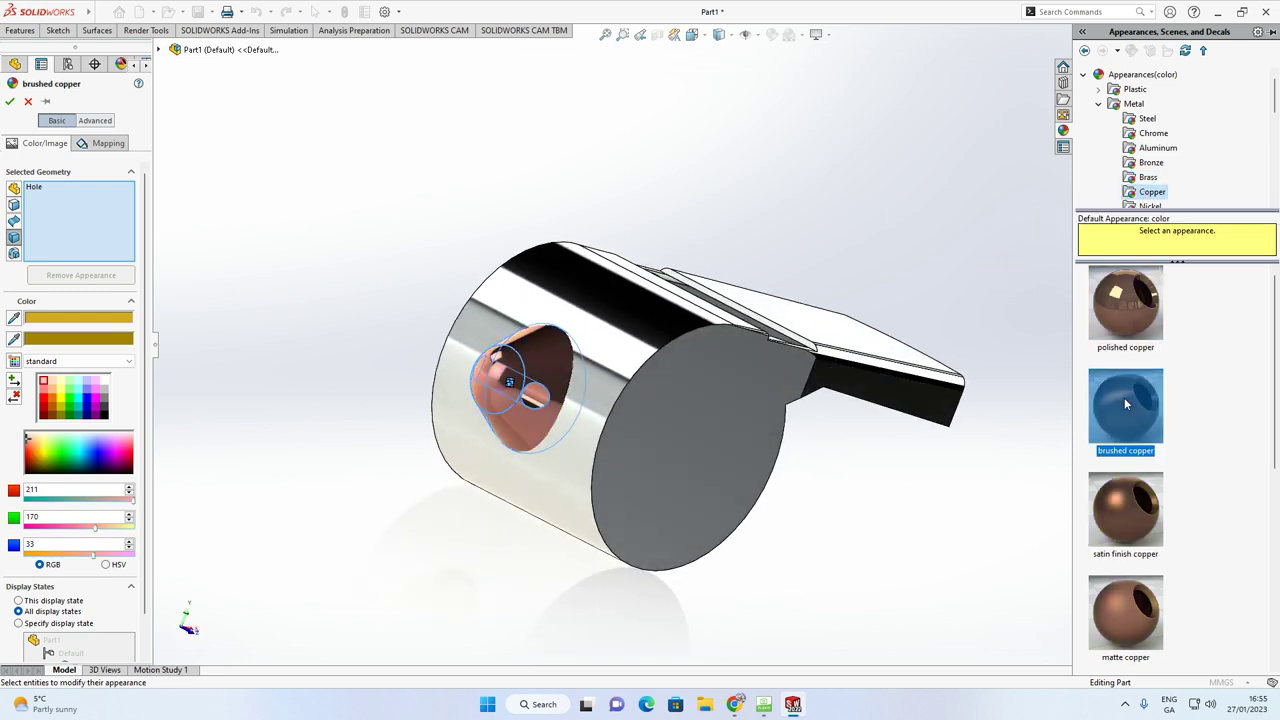
pyautogui.moveTo(907, 212); pyautogui.dragTo(818, 191, button='middle')
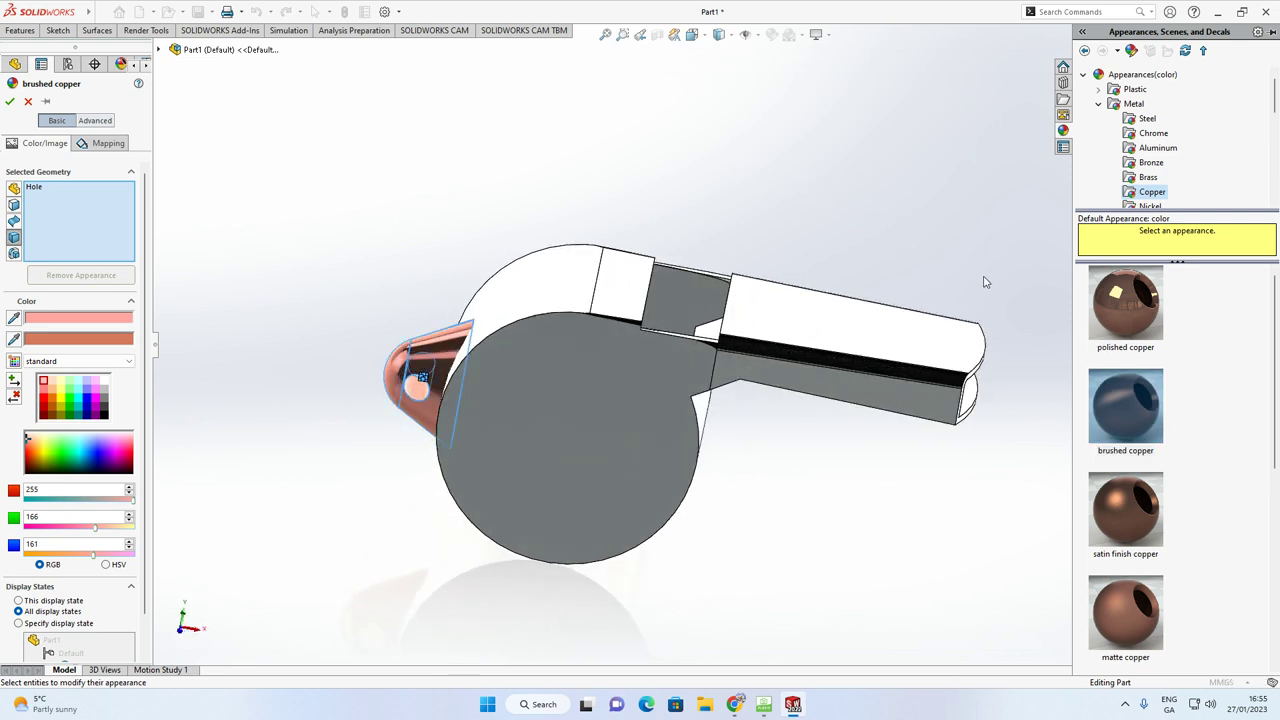
pyautogui.click(1135, 313)
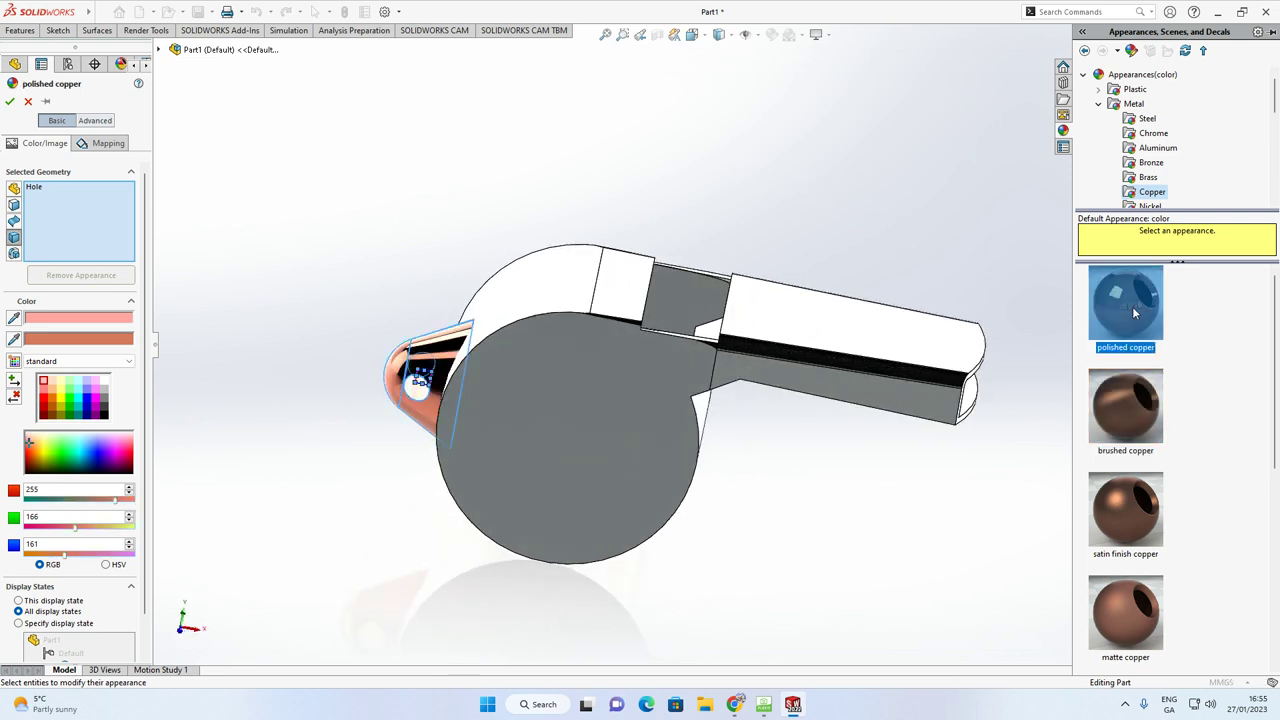
pyautogui.click(9, 103)
pyautogui.moveTo(549, 237); pyautogui.dragTo(574, 366, button='middle')
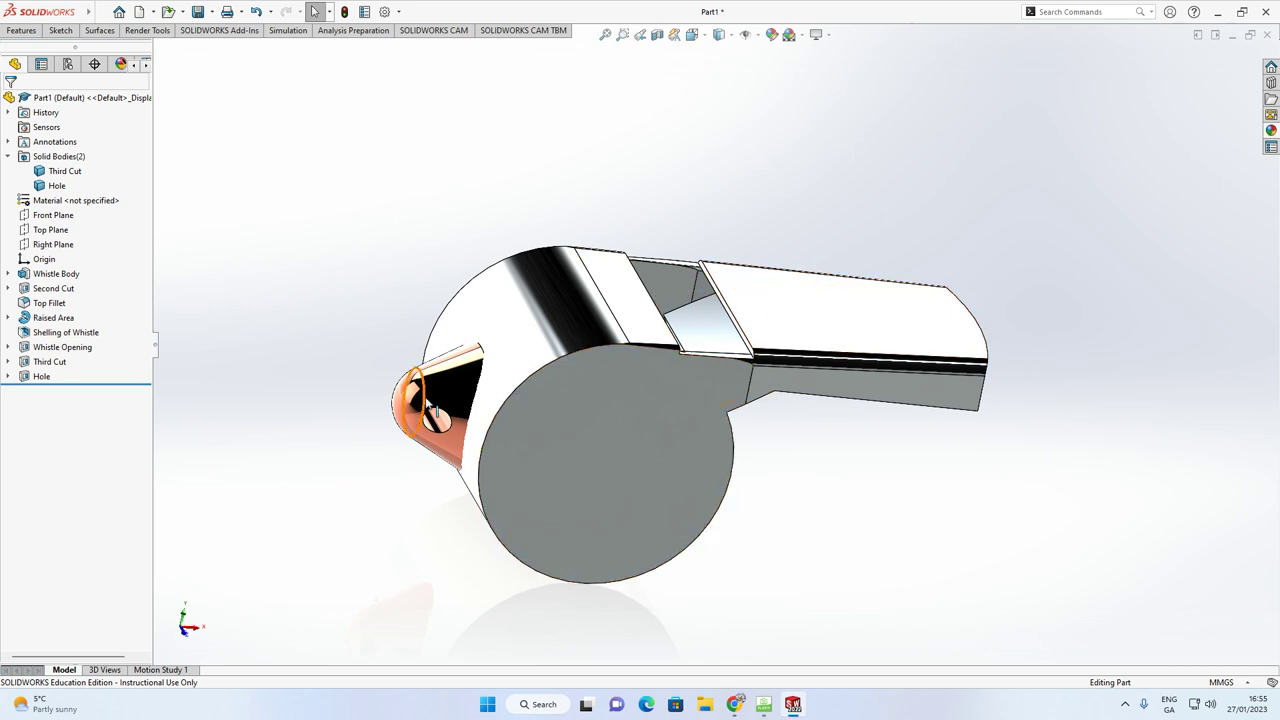
pyautogui.moveTo(489, 155); pyautogui.dragTo(772, 422, button='middle')
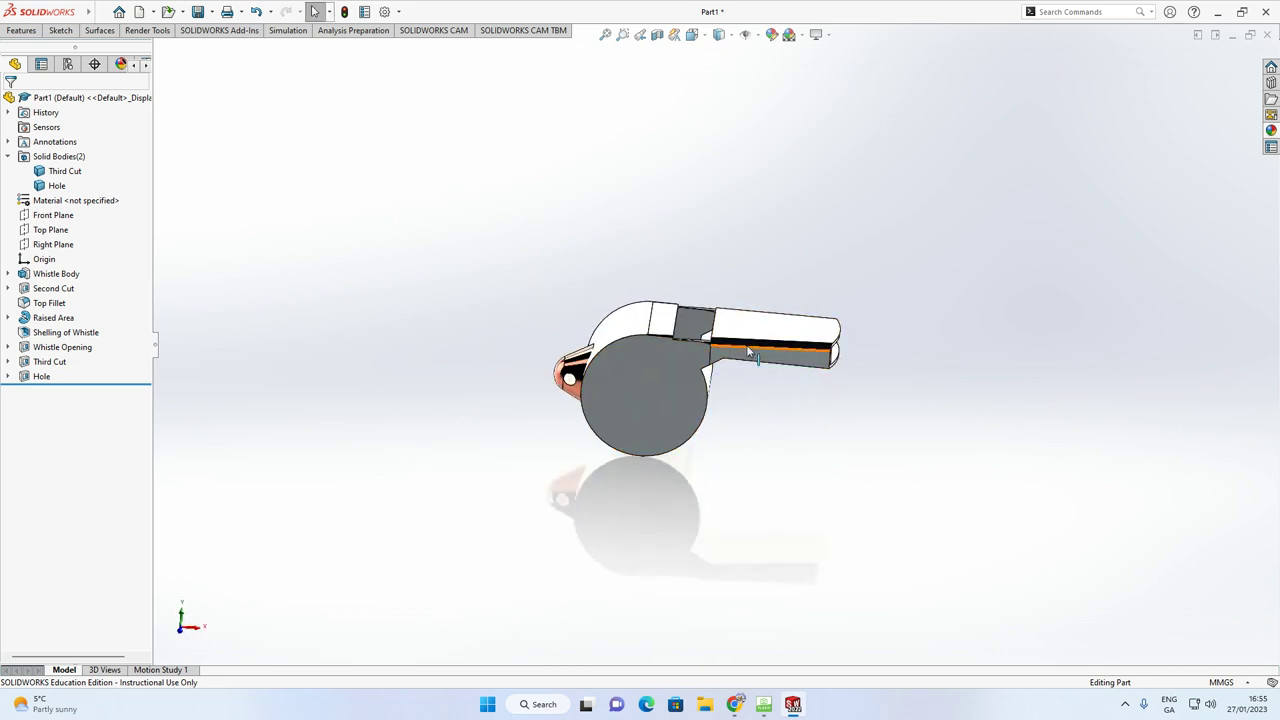
pyautogui.moveTo(705, 333); pyautogui.dragTo(826, 391, button='middle')
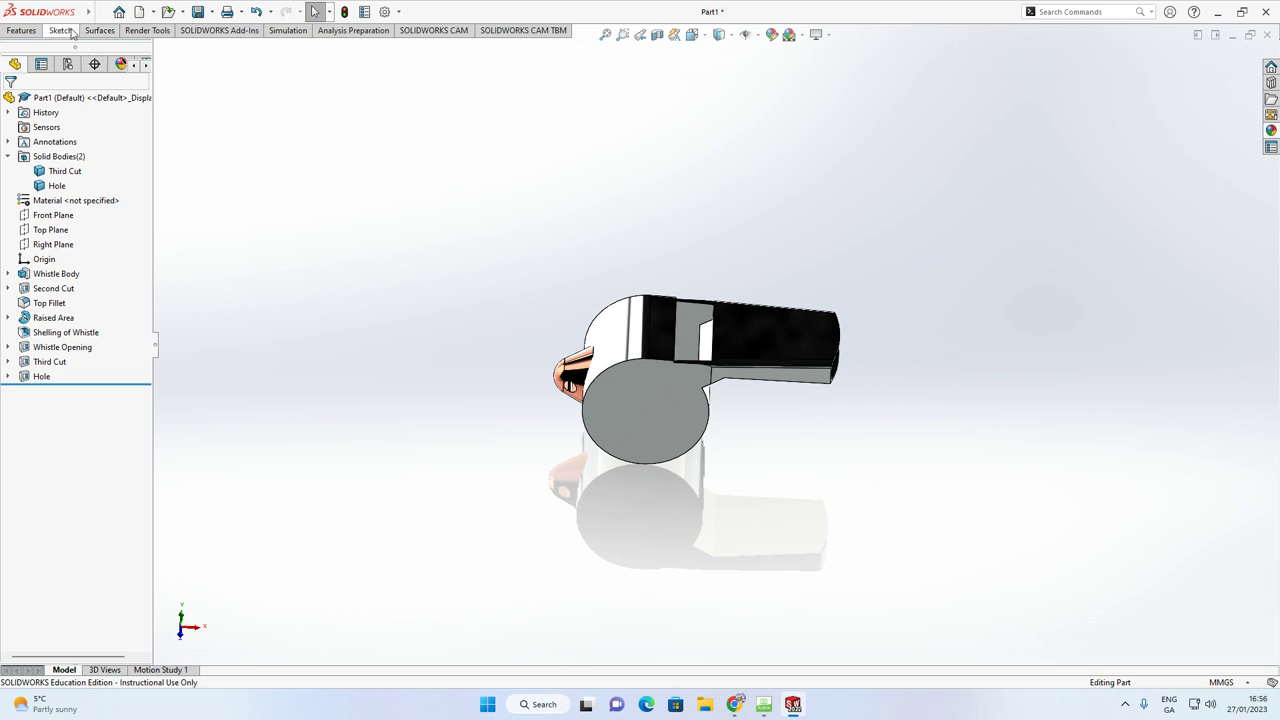
pyautogui.moveTo(771, 700)
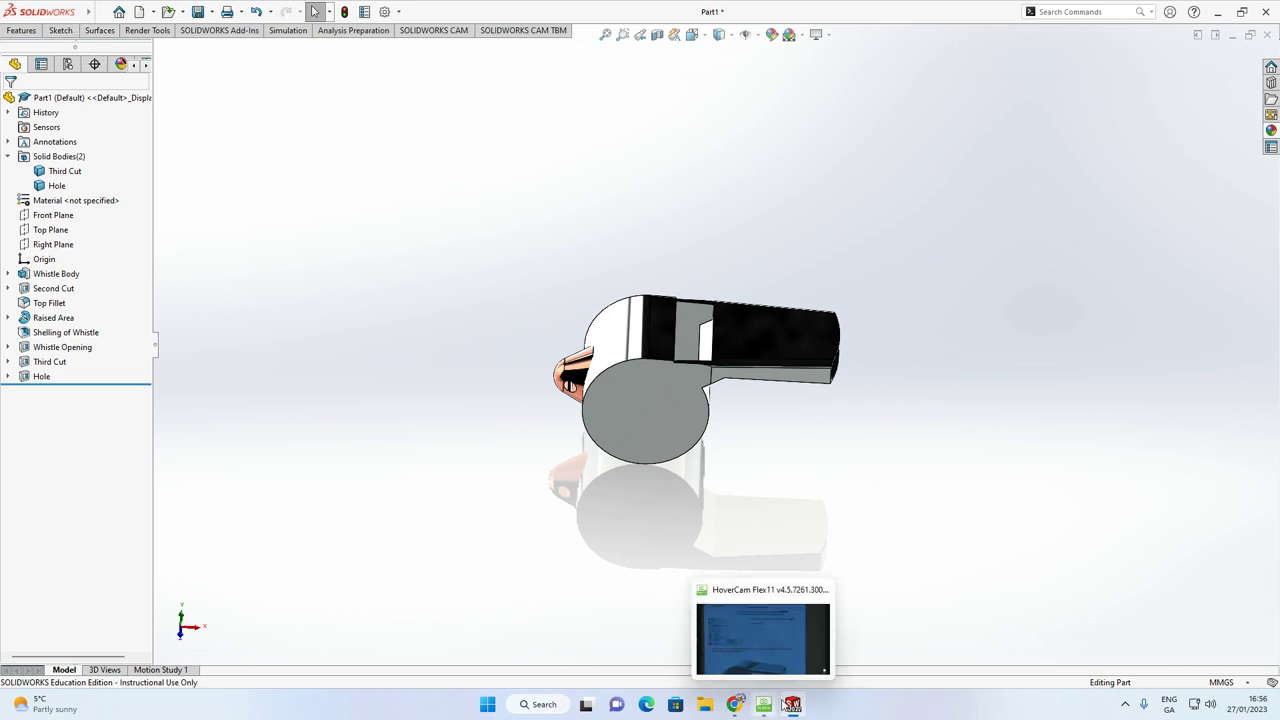